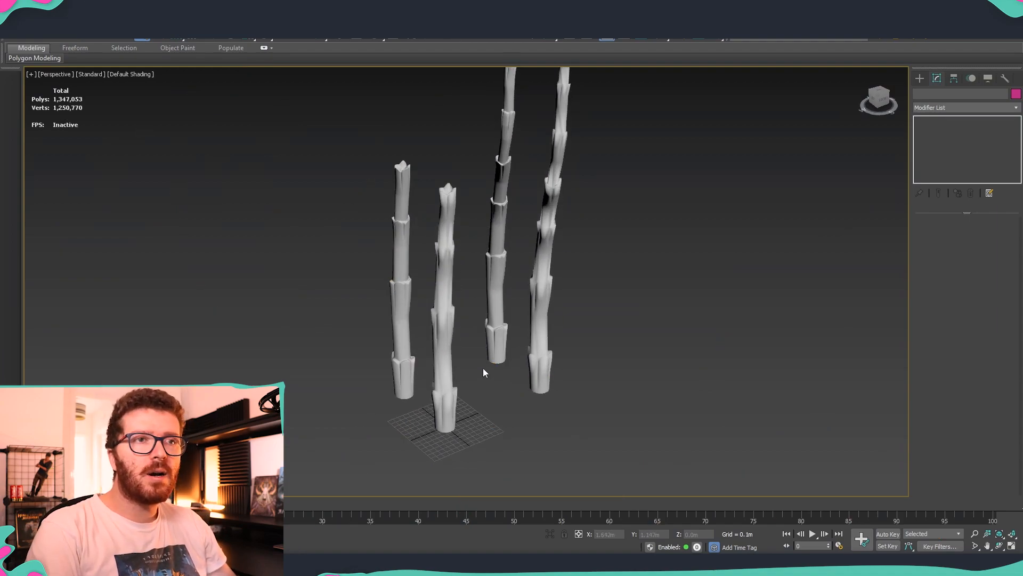
- Examine the two TurboSmooth high-poly palm trunks in shaded and edged-faces display
{"action": "left_click", "coordinate": [432, 334]}
{"action": "left_click", "coordinate": [585, 363]}
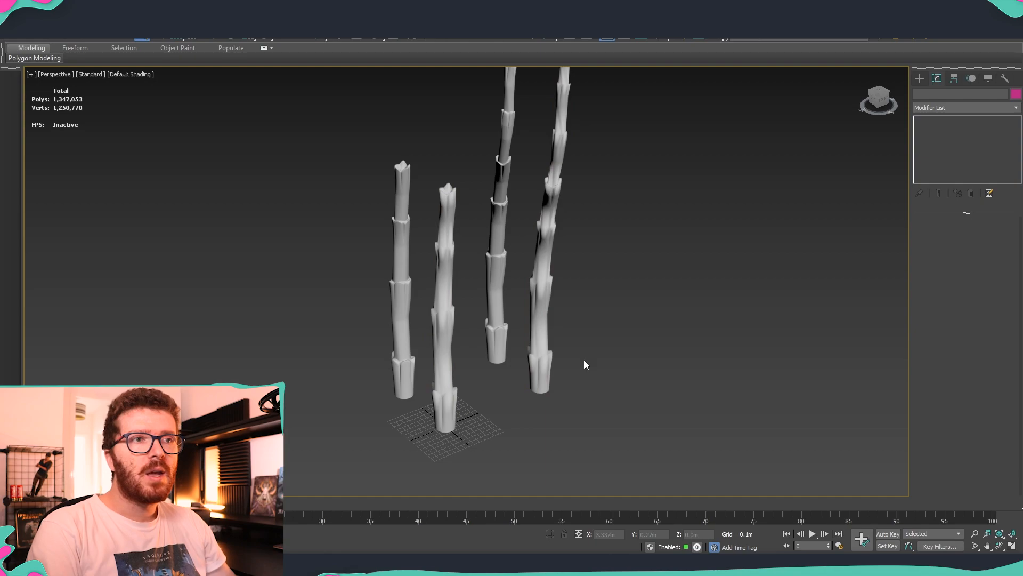
{"action": "left_click", "coordinate": [548, 367]}
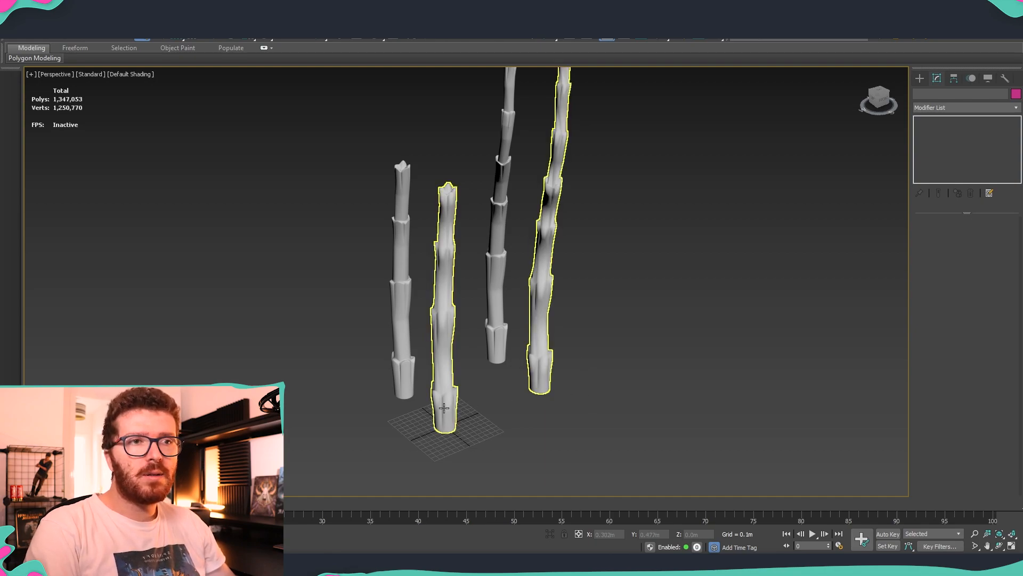
{"action": "key", "text": "ctrl+i"}
{"action": "left_click", "coordinate": [503, 420]}
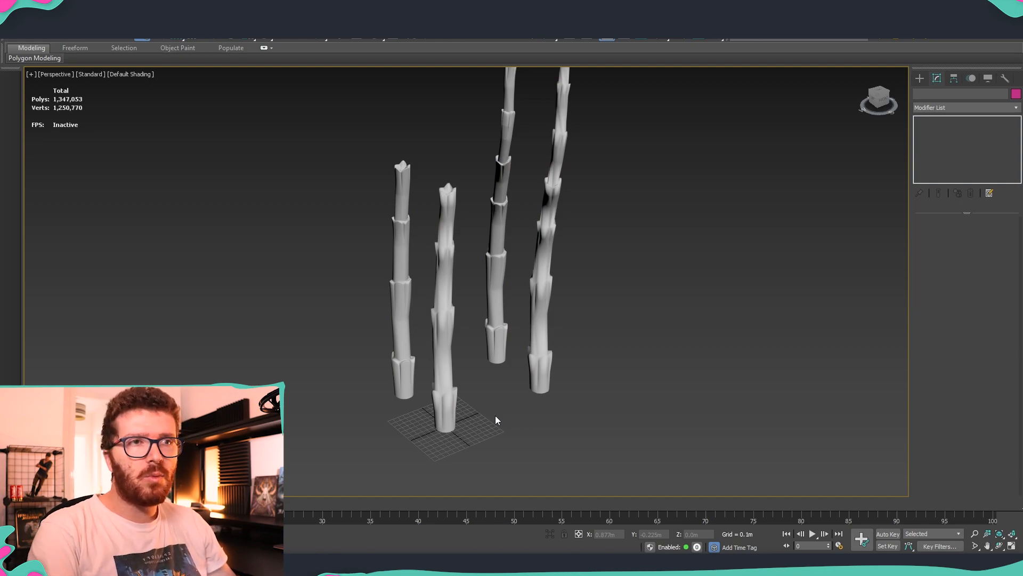
{"action": "key", "text": "F4"}
{"action": "middle_click_drag", "start_coordinate": [498, 416], "coordinate": [484, 409], "text": "alt"}
{"action": "key", "text": "F4"}
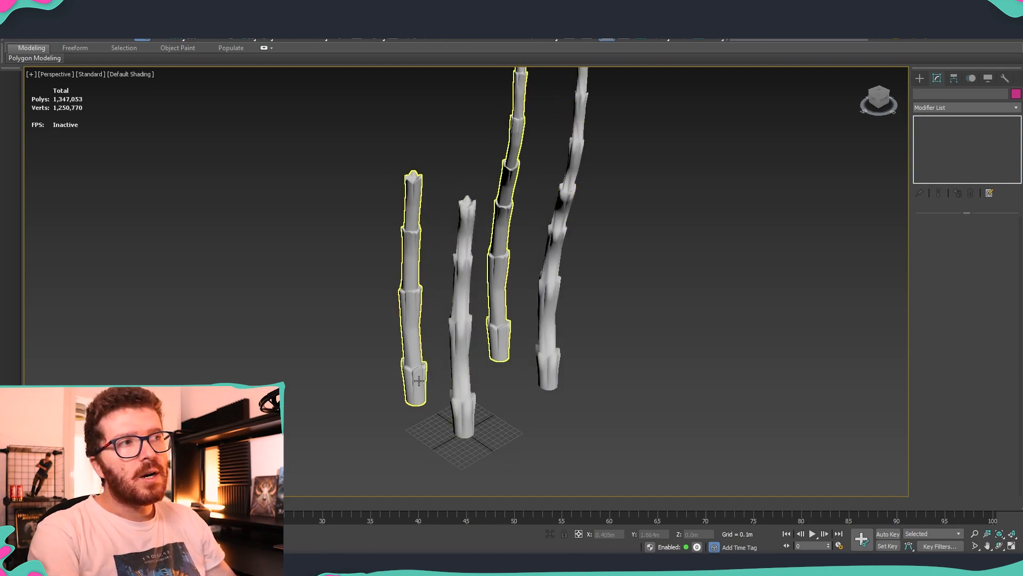
{"action": "left_click", "coordinate": [500, 320]}
{"action": "scroll", "coordinate": [412, 347], "scroll_direction": "up", "scroll_amount": 3}
{"action": "key", "text": "F4"}
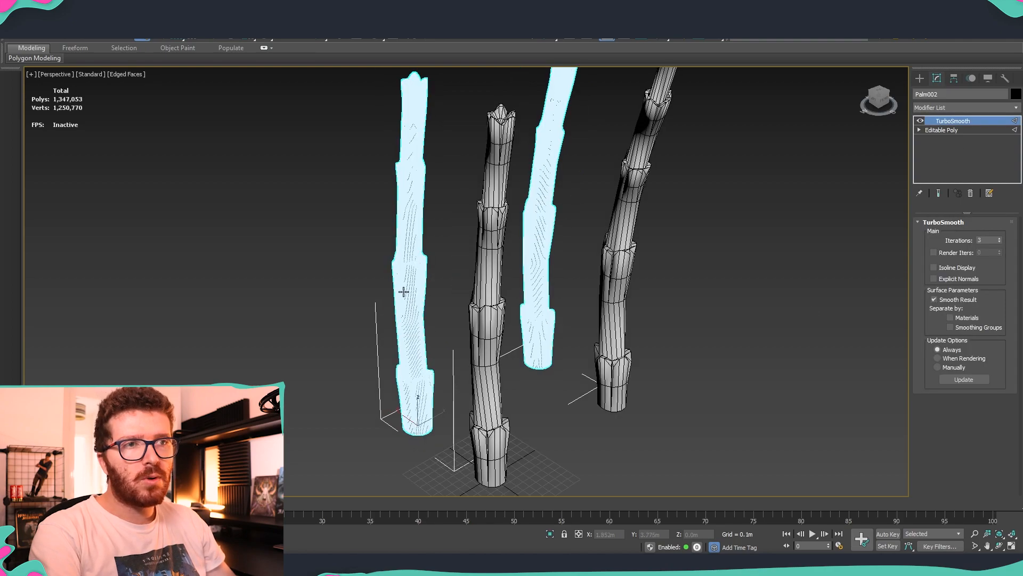
{"action": "key", "text": "F4"}
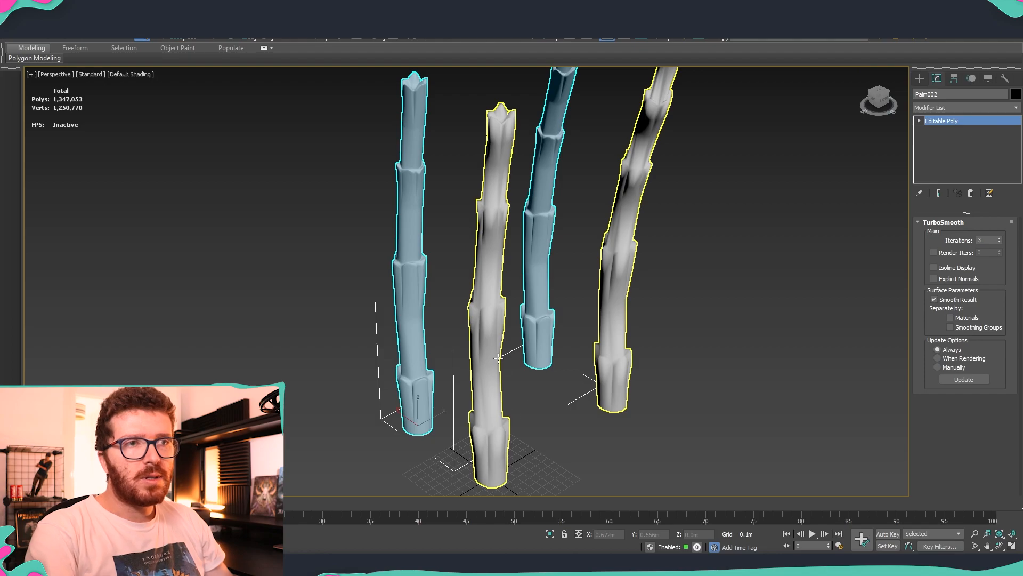
- Inspect the low-poly palm trunks' wireframe from several angles, with the pair selected and edged faces shown
{"action": "left_click", "coordinate": [498, 358]}
{"action": "key", "text": "F4"}
{"action": "scroll", "coordinate": [530, 391], "scroll_direction": "down", "scroll_amount": 5}
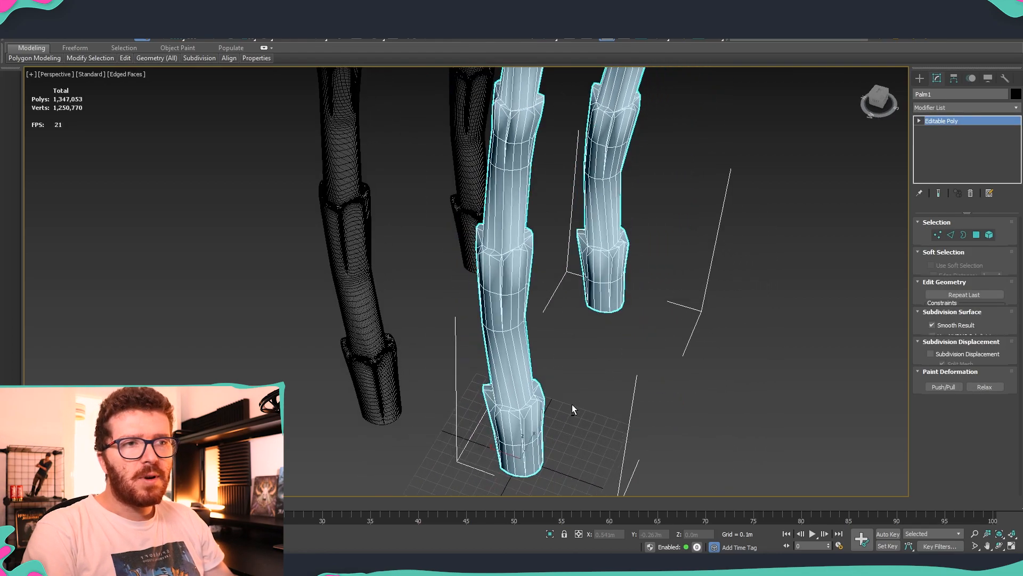
{"action": "middle_click_drag", "start_coordinate": [572, 410], "coordinate": [527, 441], "text": "alt"}
{"action": "mouse_move", "coordinate": [538, 394]}
{"action": "middle_mouse_down", "text": "alt"}
{"action": "mouse_move", "coordinate": [534, 412]}
{"action": "mouse_move", "coordinate": [532, 399]}
{"action": "middle_mouse_up", "text": "alt"}
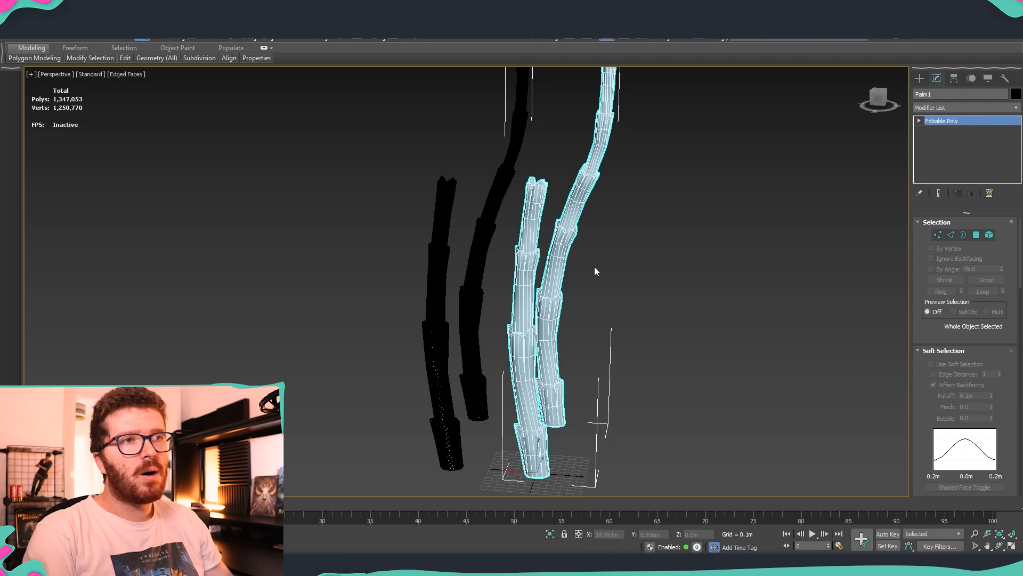
{"action": "scroll", "coordinate": [591, 312], "scroll_direction": "down", "scroll_amount": 4}
{"action": "middle_click_drag", "start_coordinate": [591, 316], "coordinate": [628, 324], "text": "alt"}
{"action": "left_click", "coordinate": [629, 324]}
{"action": "key", "text": "F4"}
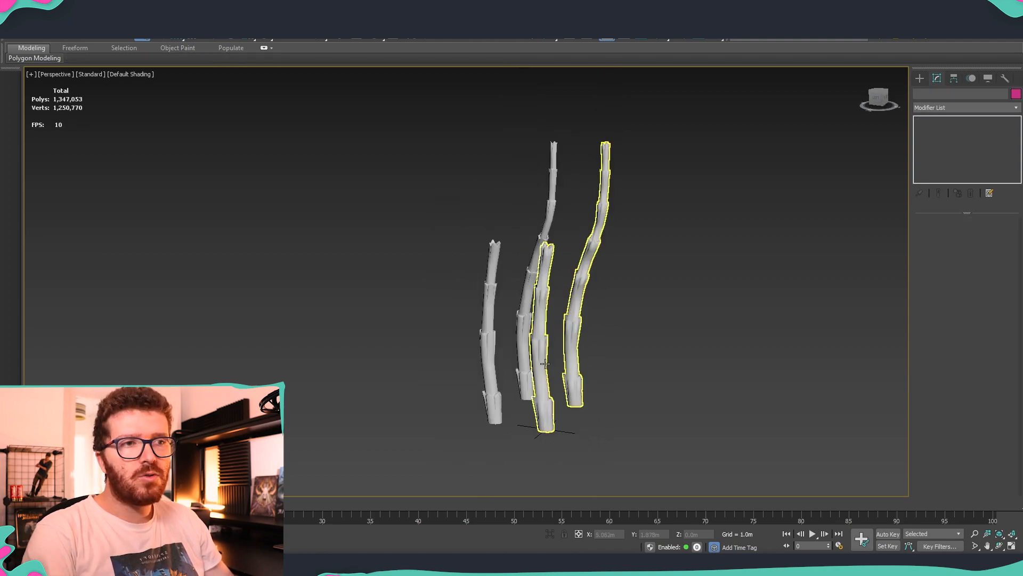
- Compare the smoothed high-poly trunks with the low-poly ones in edged-faces and plain shading
{"action": "middle_click_drag", "start_coordinate": [544, 364], "coordinate": [601, 337], "text": "alt"}
{"action": "scroll", "coordinate": [485, 318], "scroll_direction": "up", "scroll_amount": 5}
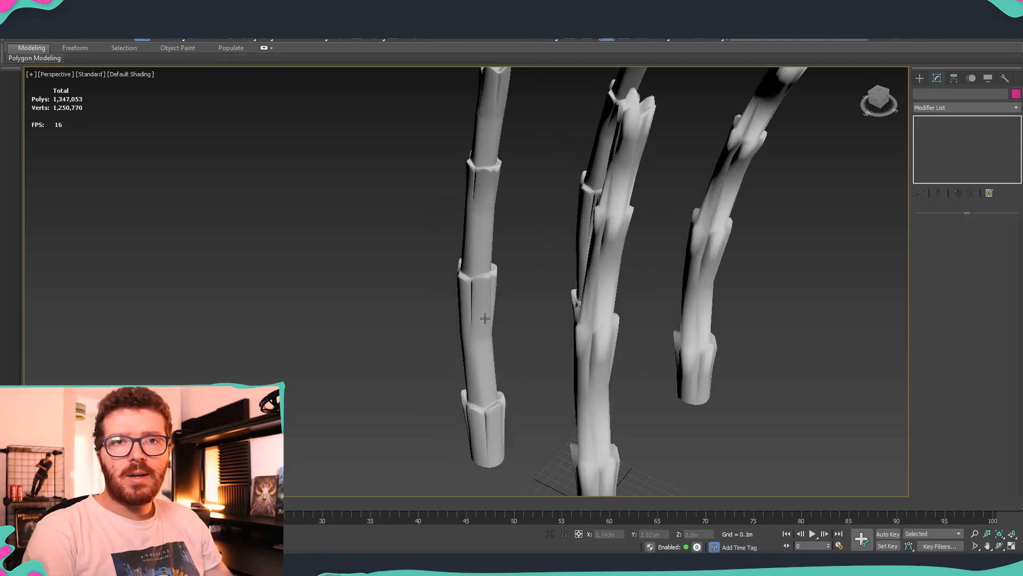
{"action": "left_click", "coordinate": [493, 282]}
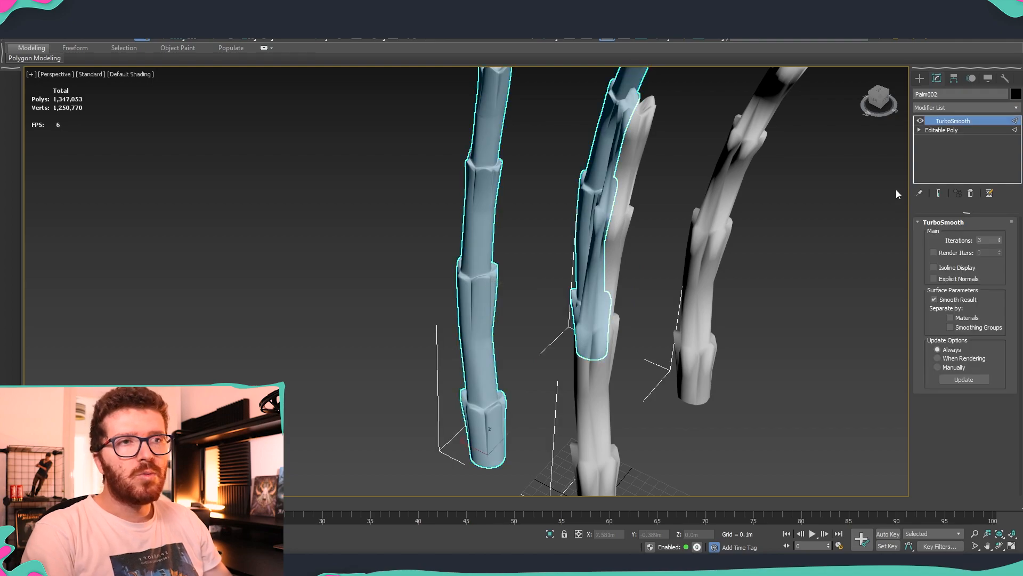
{"action": "left_click", "coordinate": [520, 292]}
{"action": "key", "text": "F4"}
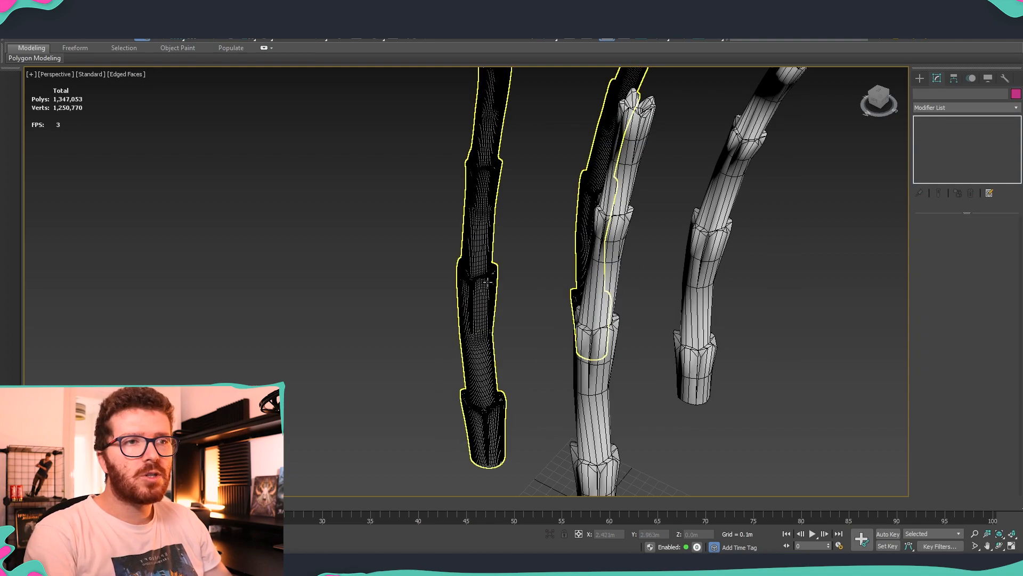
{"action": "key", "text": "F4"}
{"action": "scroll", "coordinate": [475, 290], "scroll_direction": "up", "scroll_amount": 4}
{"action": "scroll", "coordinate": [507, 273], "scroll_direction": "down", "scroll_amount": 5}
{"action": "middle_click_drag", "start_coordinate": [538, 315], "coordinate": [512, 310]}
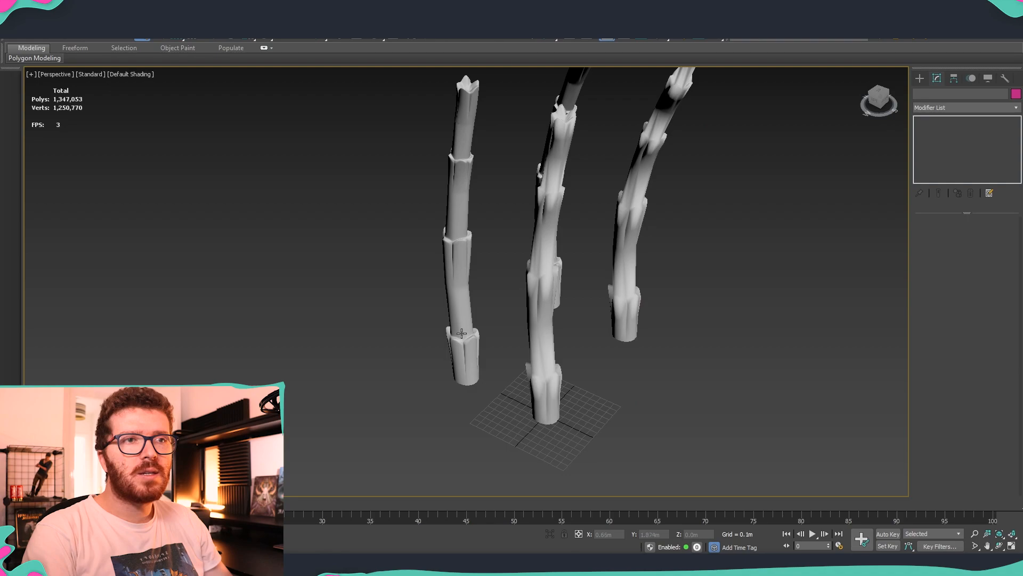
{"action": "middle_click_drag", "start_coordinate": [461, 333], "coordinate": [476, 358], "text": "alt"}
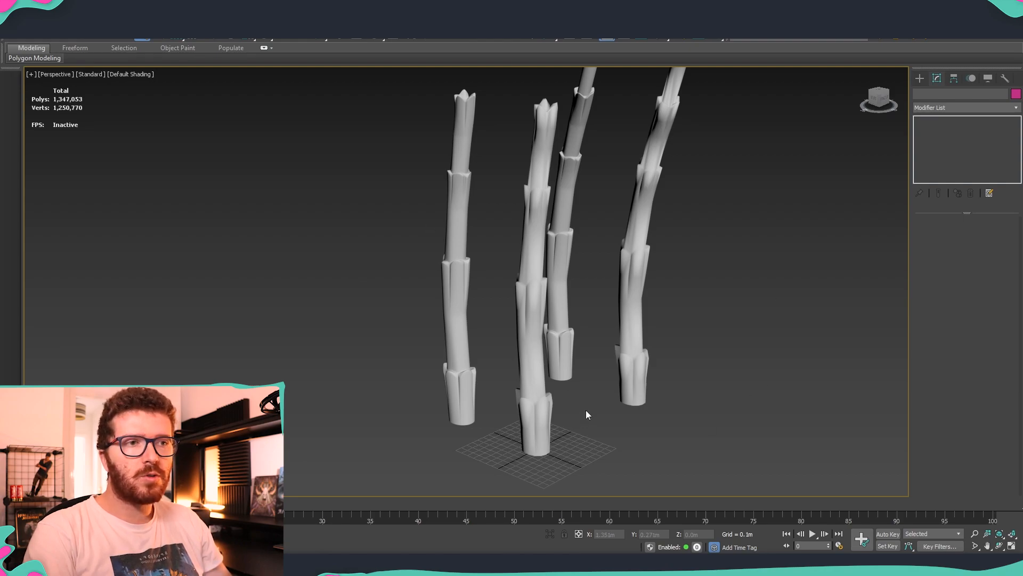
{"action": "left_click", "coordinate": [541, 422]}
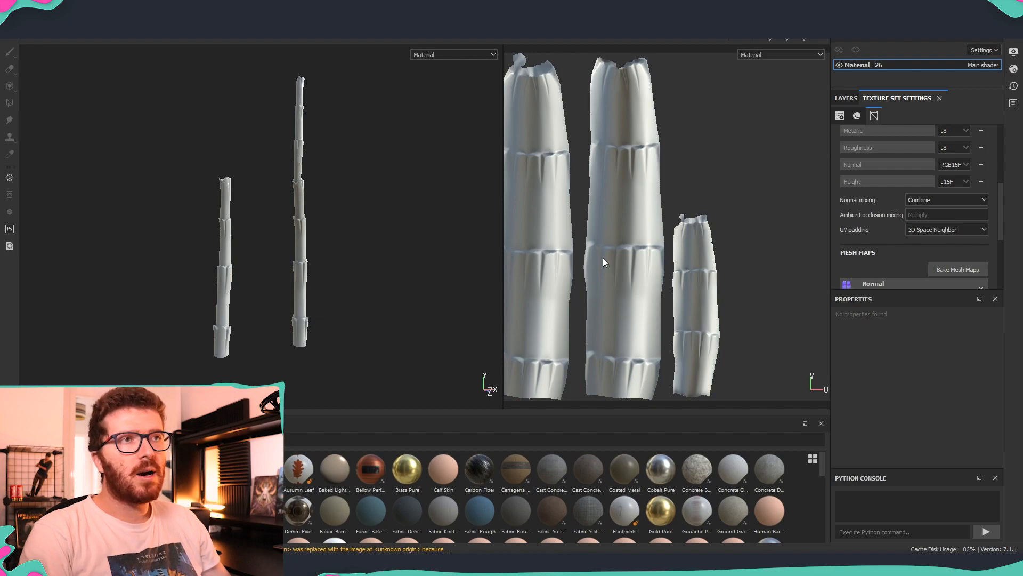
- Switch to Substance Painter and inspect the baked palm trunks in the 3D and UV views
{"action": "scroll", "coordinate": [664, 281], "scroll_direction": "down", "scroll_amount": 2}
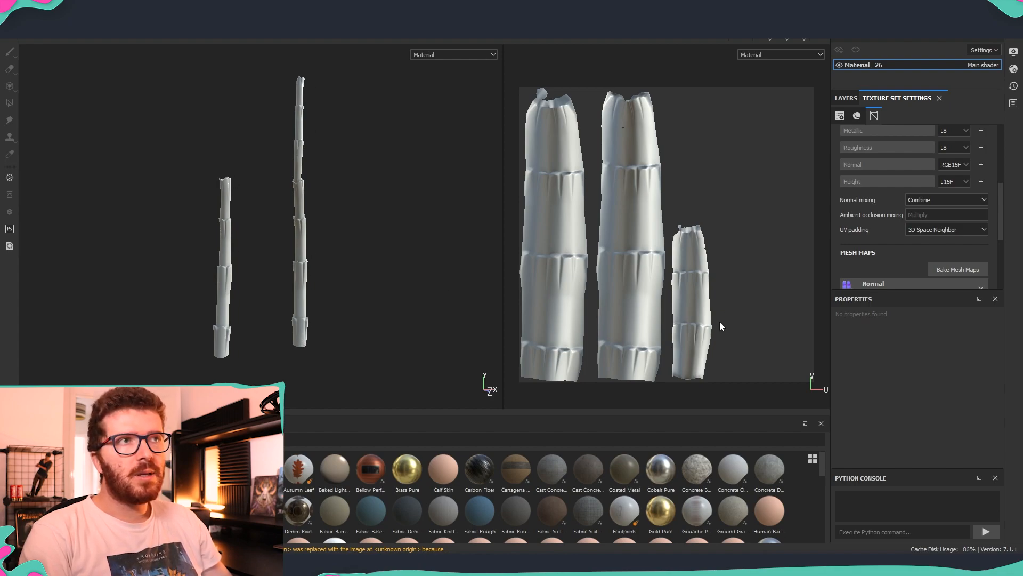
{"action": "middle_click_drag", "start_coordinate": [289, 182], "coordinate": [291, 210], "text": "alt"}
{"action": "scroll", "coordinate": [298, 210], "scroll_direction": "up", "scroll_amount": 6}
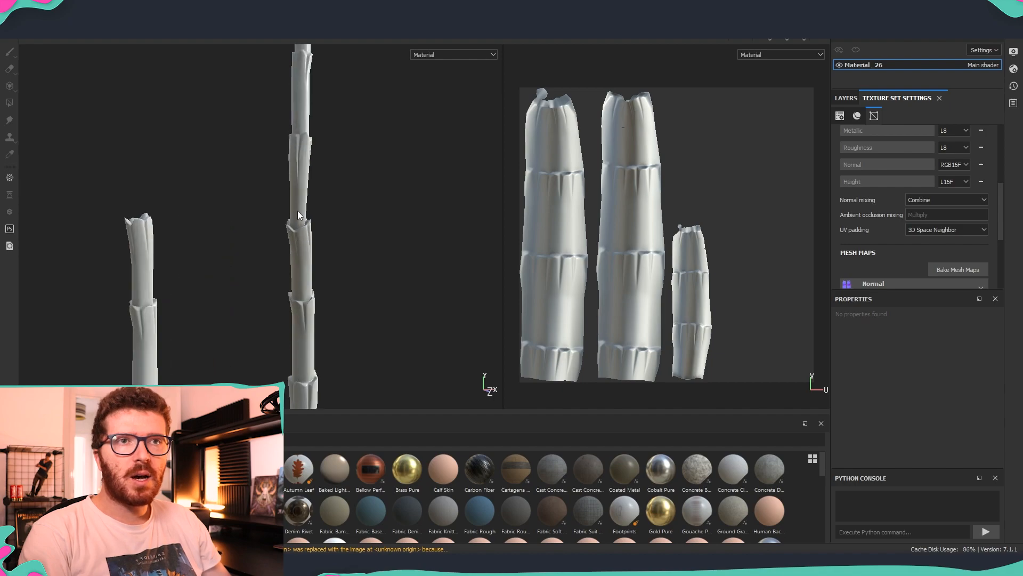
{"action": "left_click_drag", "start_coordinate": [304, 267], "coordinate": [350, 276], "text": "alt"}
{"action": "left_click_drag", "start_coordinate": [282, 269], "coordinate": [206, 261], "text": "alt"}
{"action": "scroll", "coordinate": [315, 279], "scroll_direction": "up", "scroll_amount": 2}
{"action": "scroll", "coordinate": [312, 288], "scroll_direction": "down", "scroll_amount": 8}
{"action": "middle_click_drag", "start_coordinate": [312, 292], "coordinate": [323, 307], "text": "alt"}
{"action": "left_click_drag", "start_coordinate": [324, 307], "coordinate": [316, 255], "text": "alt"}
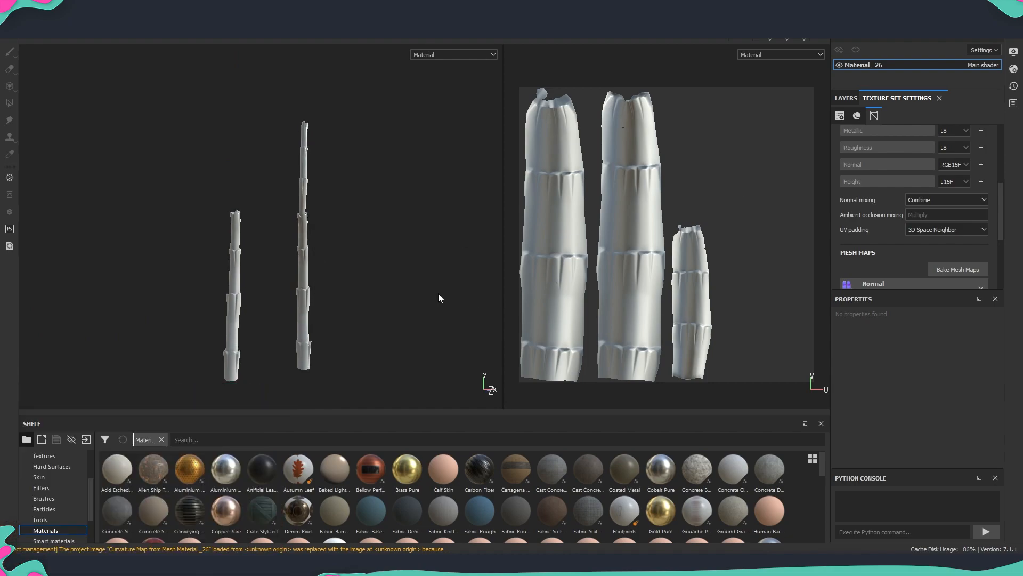
{"action": "left_click_drag", "start_coordinate": [299, 203], "coordinate": [315, 286], "text": "alt"}
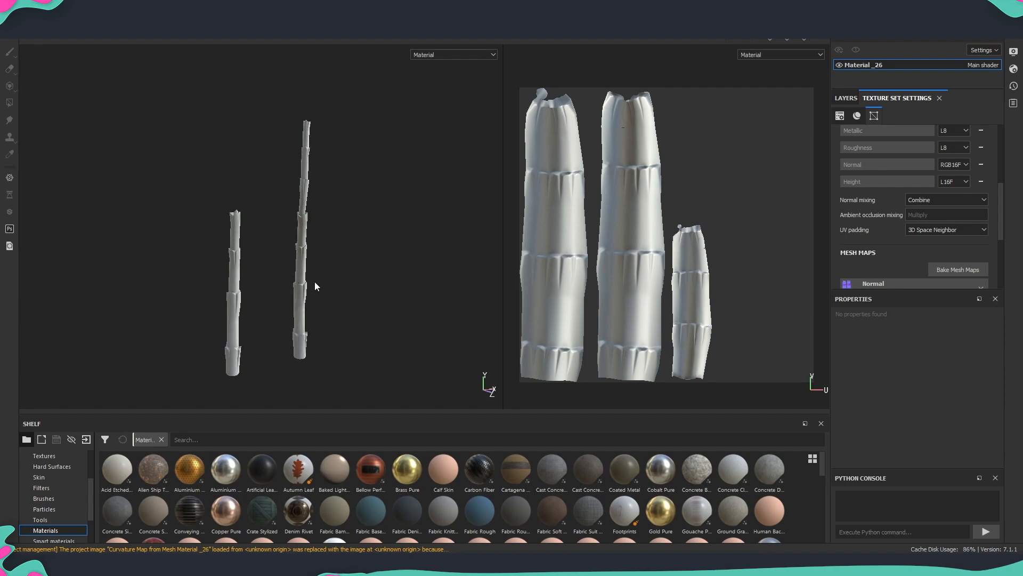
- Review the mesh map baking settings, close them without baking, and inspect the baked detail on both trunks
{"action": "left_click", "coordinate": [962, 273]}
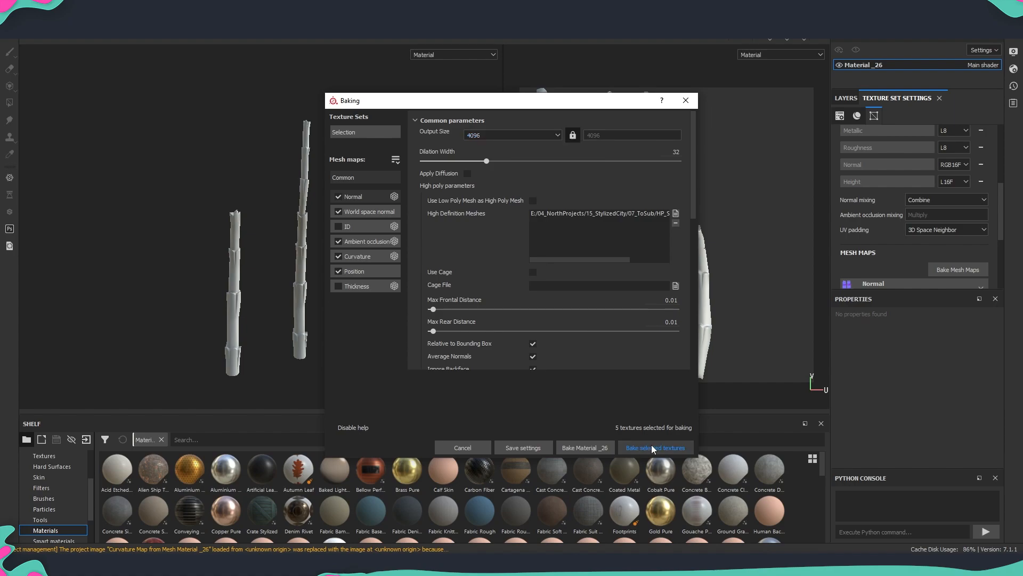
{"action": "left_click", "coordinate": [686, 101]}
{"action": "scroll", "coordinate": [292, 325], "scroll_direction": "up", "scroll_amount": 10}
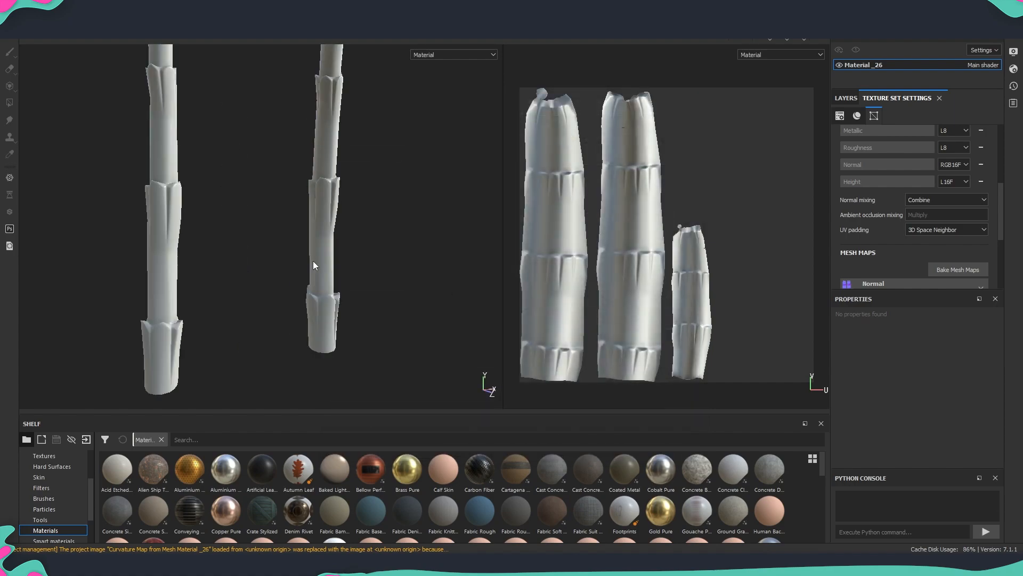
{"action": "left_click_drag", "start_coordinate": [330, 237], "coordinate": [308, 289], "text": "alt"}
{"action": "left_click_drag", "start_coordinate": [388, 206], "coordinate": [312, 324], "text": "alt"}
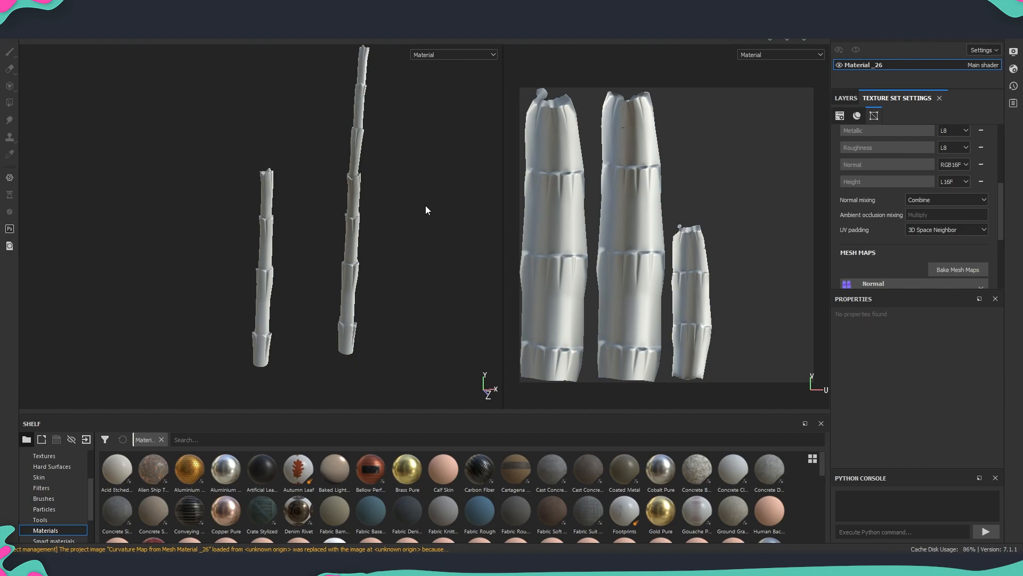
{"action": "left_click_drag", "start_coordinate": [425, 210], "coordinate": [374, 274], "text": "alt"}
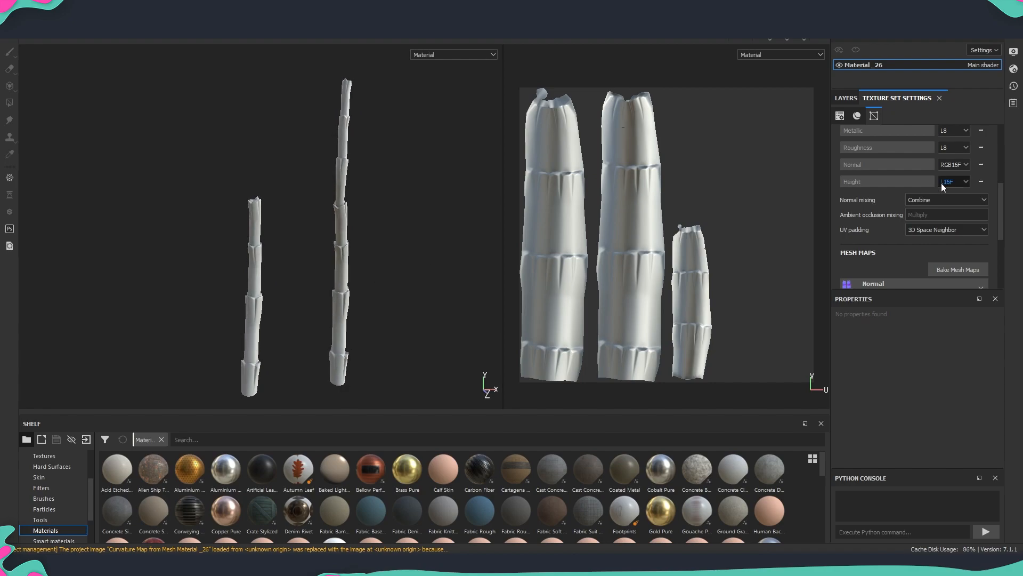
- Add a fill layer to the trunk material and set its base color to light grey e4e4e4
{"action": "left_click", "coordinate": [844, 99]}
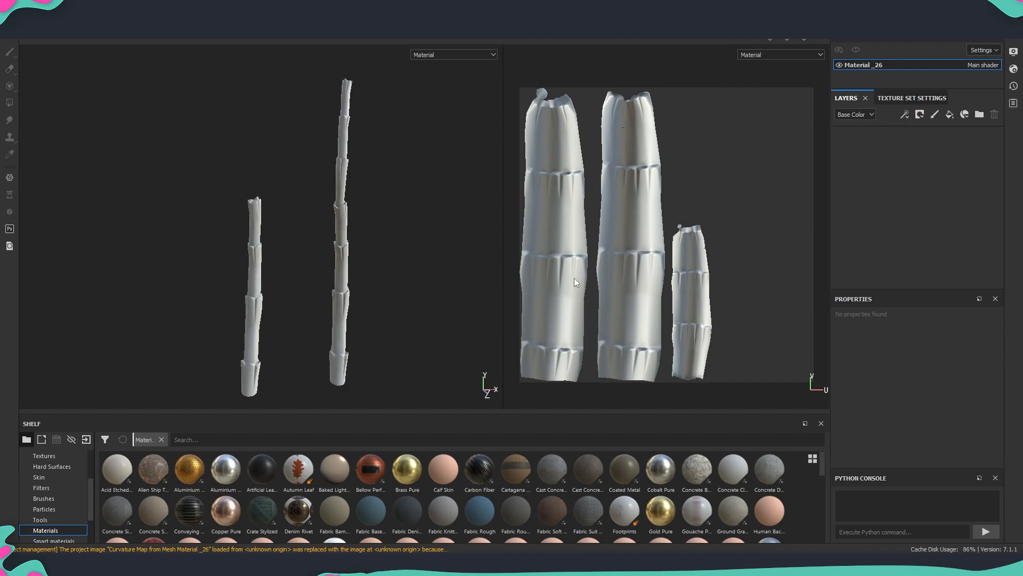
{"action": "left_click", "coordinate": [950, 115]}
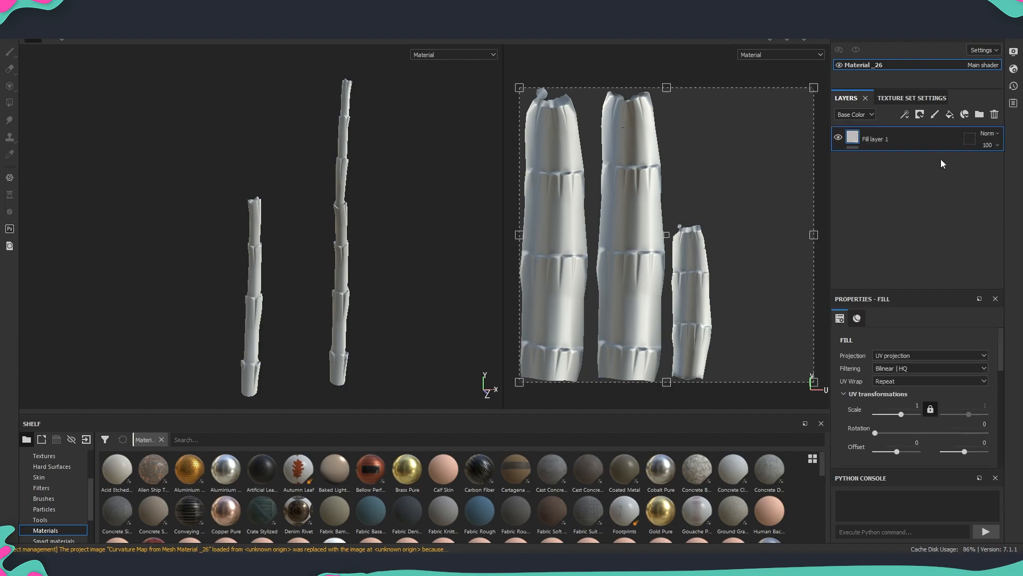
{"action": "scroll", "coordinate": [897, 373], "scroll_direction": "down", "scroll_amount": 5}
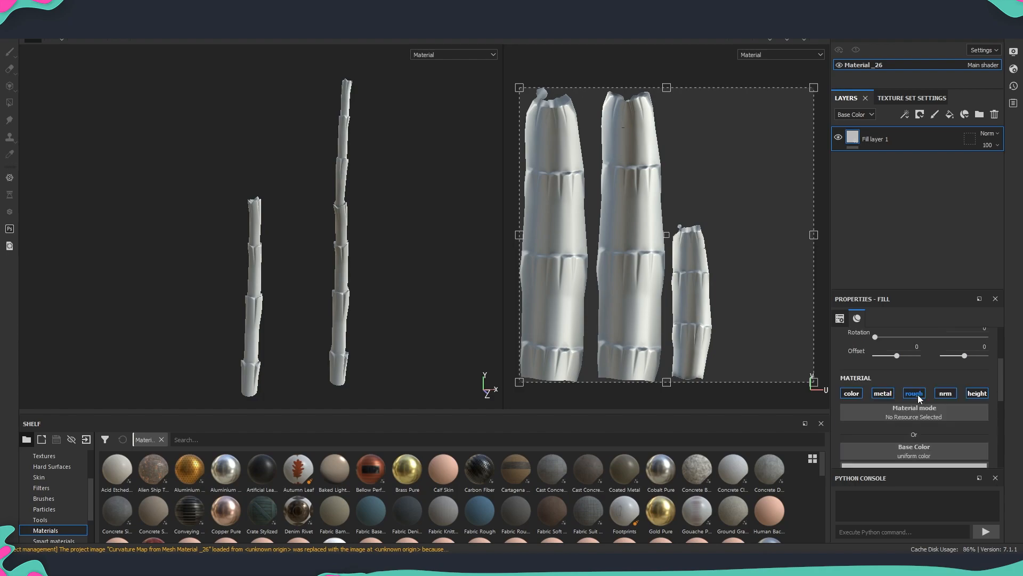
{"action": "left_click", "coordinate": [909, 403]}
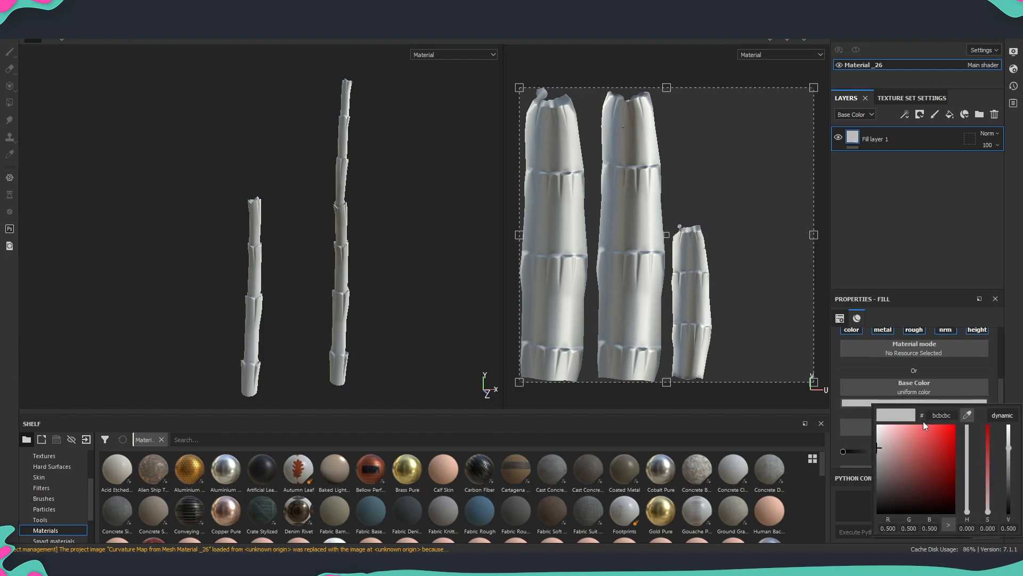
{"action": "left_click_drag", "start_coordinate": [880, 452], "coordinate": [875, 437]}
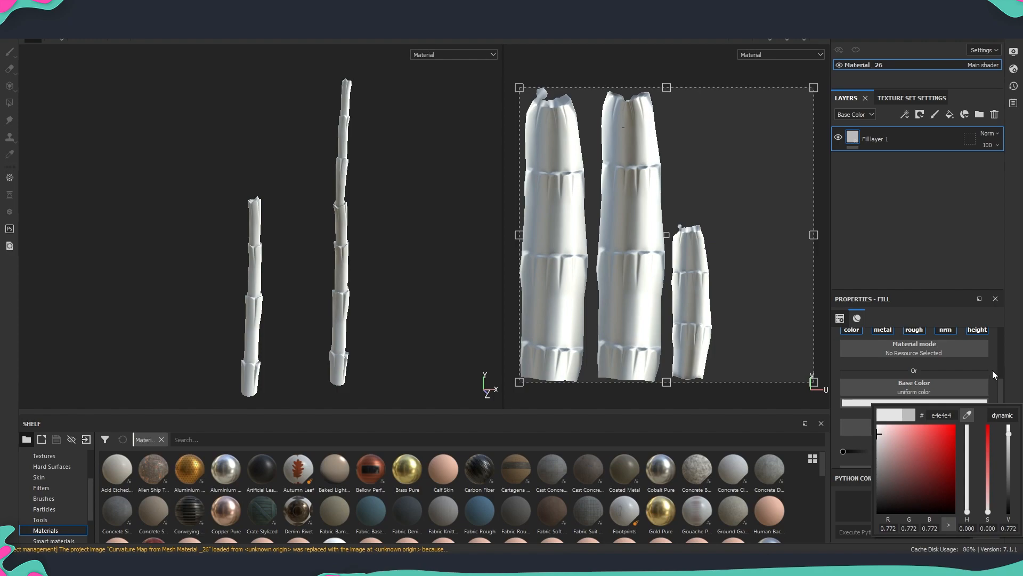
{"action": "scroll", "coordinate": [990, 389], "scroll_direction": "down", "scroll_amount": 2}
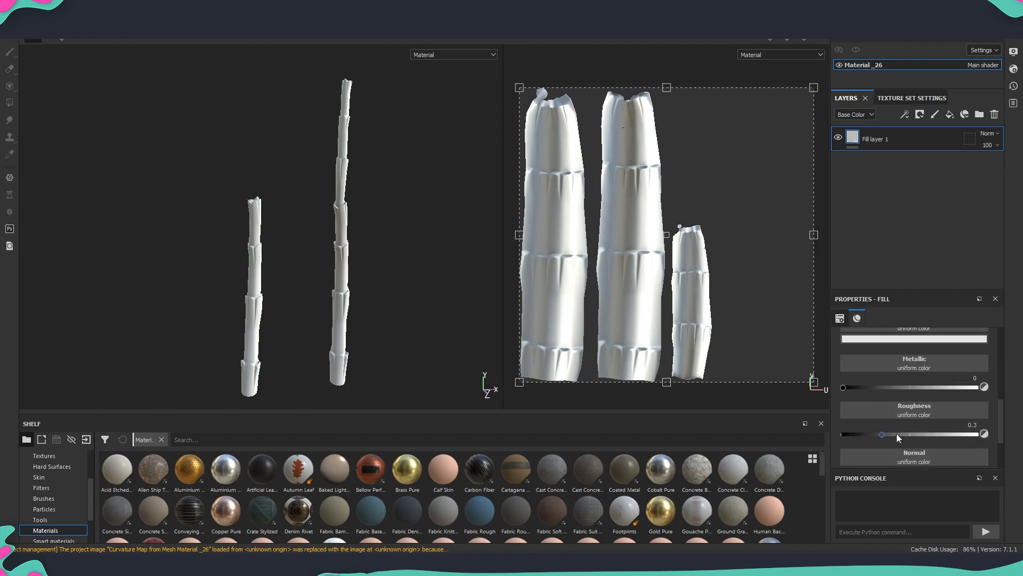
- Try low and high roughness on the first fill layer and set it to about 0.95
{"action": "left_click_drag", "start_coordinate": [897, 433], "coordinate": [995, 434]}
{"action": "left_click_drag", "start_coordinate": [913, 436], "coordinate": [844, 436]}
{"action": "left_click_drag", "start_coordinate": [374, 282], "coordinate": [316, 261], "text": "alt"}
{"action": "right_click_drag", "start_coordinate": [315, 235], "coordinate": [375, 260], "text": "alt"}
{"action": "left_click_drag", "start_coordinate": [375, 261], "coordinate": [386, 277], "text": "alt"}
{"action": "left_click_drag", "start_coordinate": [924, 435], "coordinate": [1004, 440]}
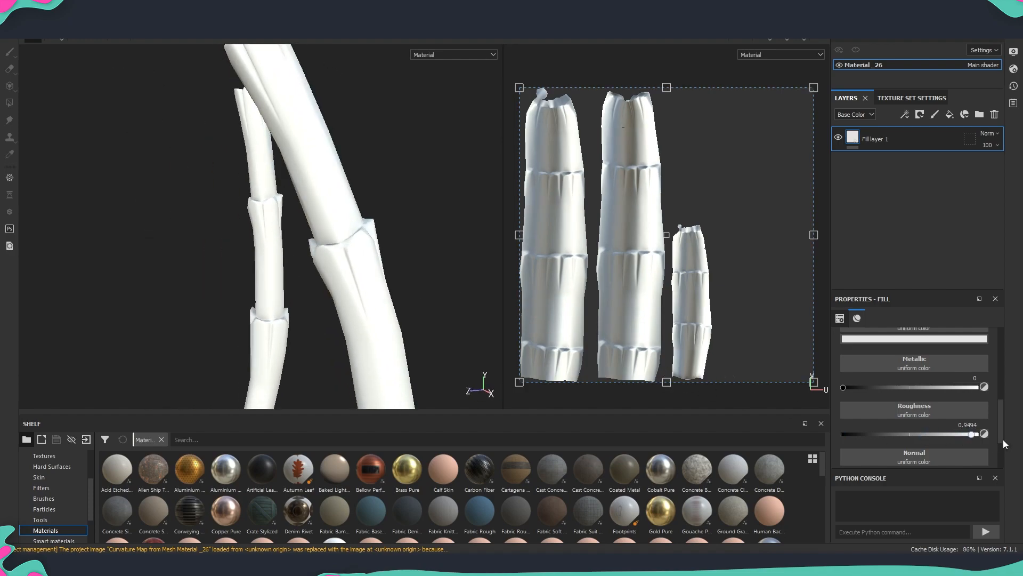
- Darken the first fill layer's base color to a slightly deeper light grey
{"action": "left_click_drag", "start_coordinate": [334, 245], "coordinate": [402, 272], "text": "alt"}
{"action": "right_click_drag", "start_coordinate": [403, 272], "coordinate": [377, 289], "text": "alt"}
{"action": "left_click_drag", "start_coordinate": [377, 292], "coordinate": [373, 298], "text": "alt"}
{"action": "scroll", "coordinate": [895, 403], "scroll_direction": "up", "scroll_amount": 2}
{"action": "left_click", "coordinate": [899, 405]}
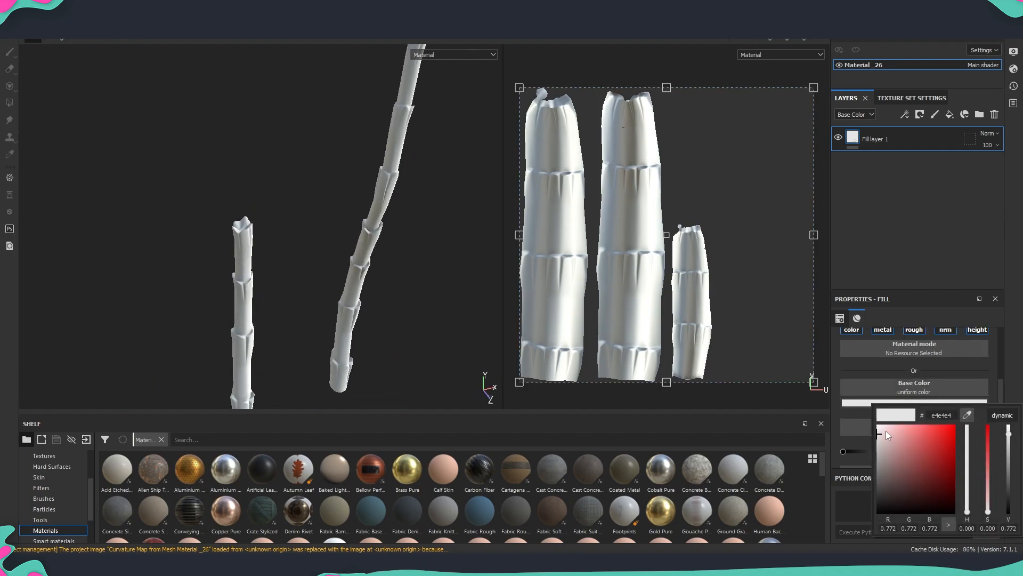
{"action": "left_click_drag", "start_coordinate": [882, 433], "coordinate": [878, 445]}
- Add a second fill layer above the first with a mid-grey base color and roughness of about 0.86
{"action": "mouse_move", "coordinate": [406, 272]}
{"action": "left_mouse_down", "text": "alt"}
{"action": "mouse_move", "coordinate": [373, 279]}
{"action": "mouse_move", "coordinate": [405, 258]}
{"action": "left_mouse_up", "text": "alt"}
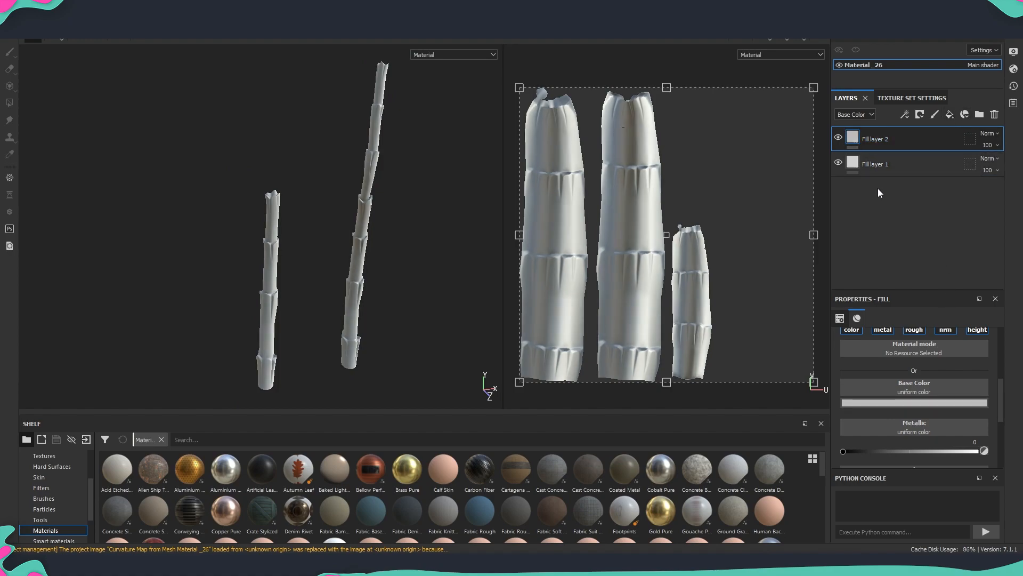
{"action": "left_click", "coordinate": [901, 402]}
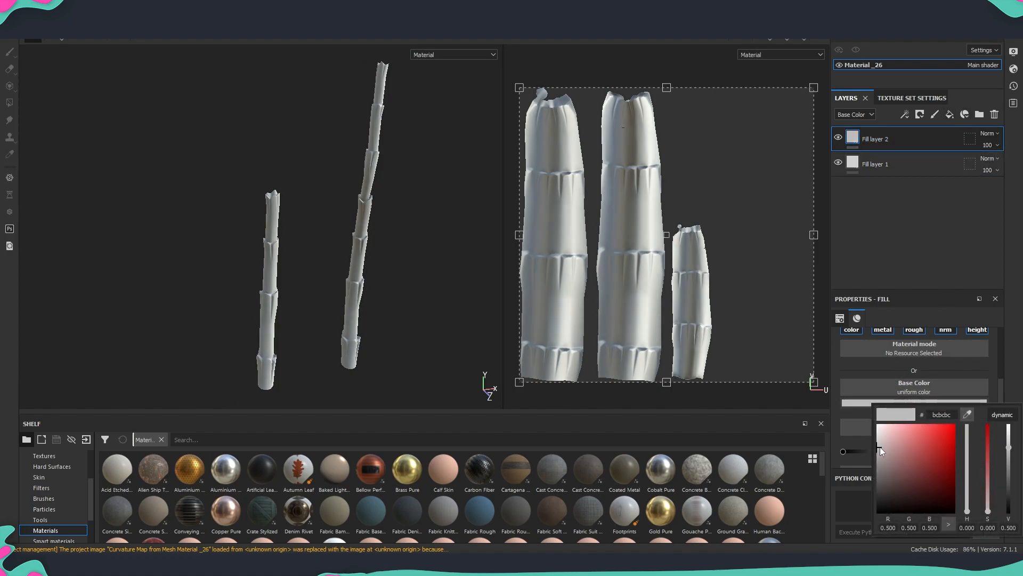
{"action": "left_click_drag", "start_coordinate": [880, 447], "coordinate": [868, 468]}
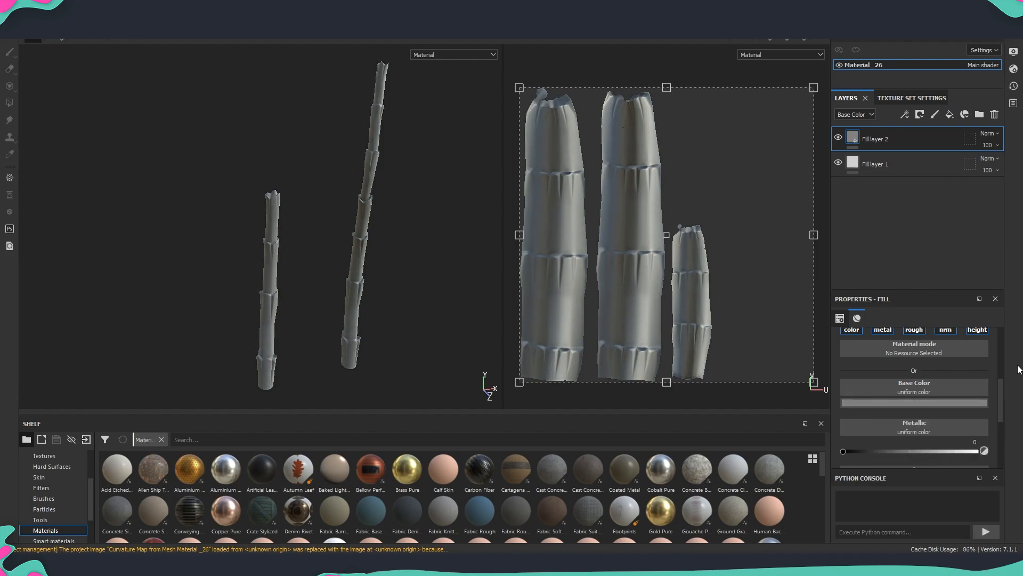
{"action": "scroll", "coordinate": [929, 417], "scroll_direction": "down", "scroll_amount": 2}
{"action": "left_click_drag", "start_coordinate": [922, 437], "coordinate": [956, 437]}
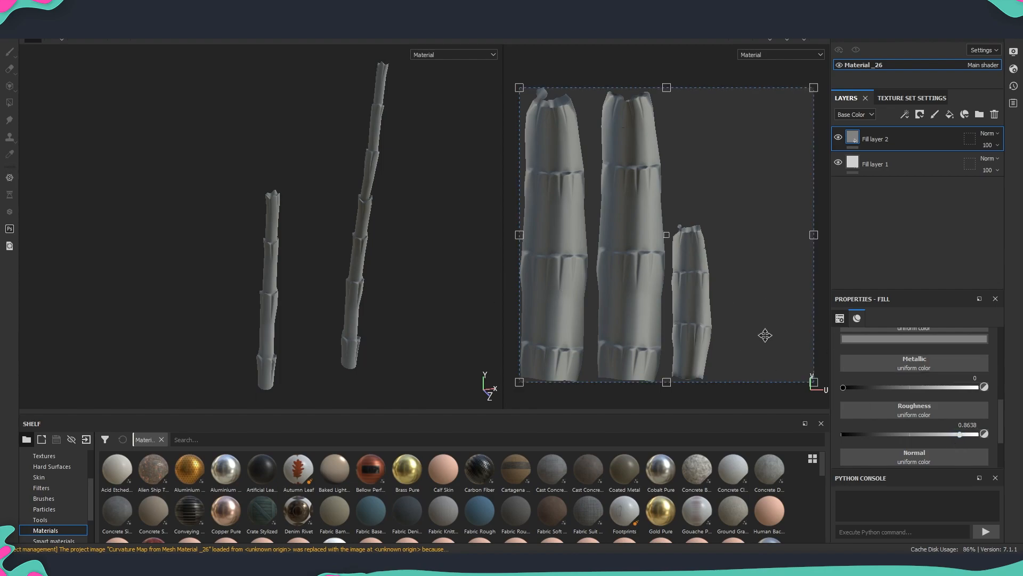
- Browse the smart masks in the shelf and apply Dust Occlusion to the second fill layer
{"action": "scroll", "coordinate": [62, 517], "scroll_direction": "down", "scroll_amount": 2}
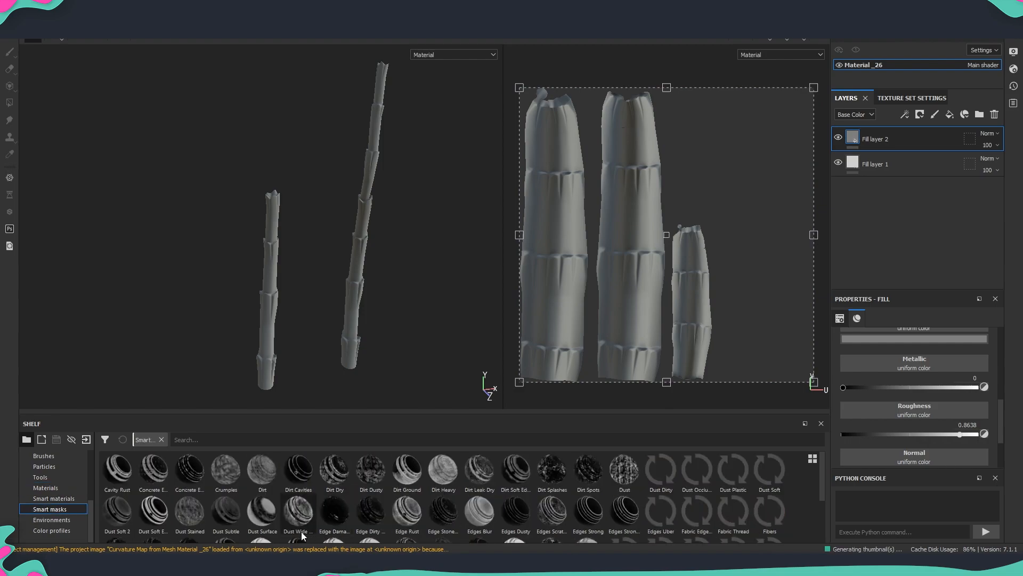
{"action": "scroll", "coordinate": [568, 491], "scroll_direction": "down", "scroll_amount": 3}
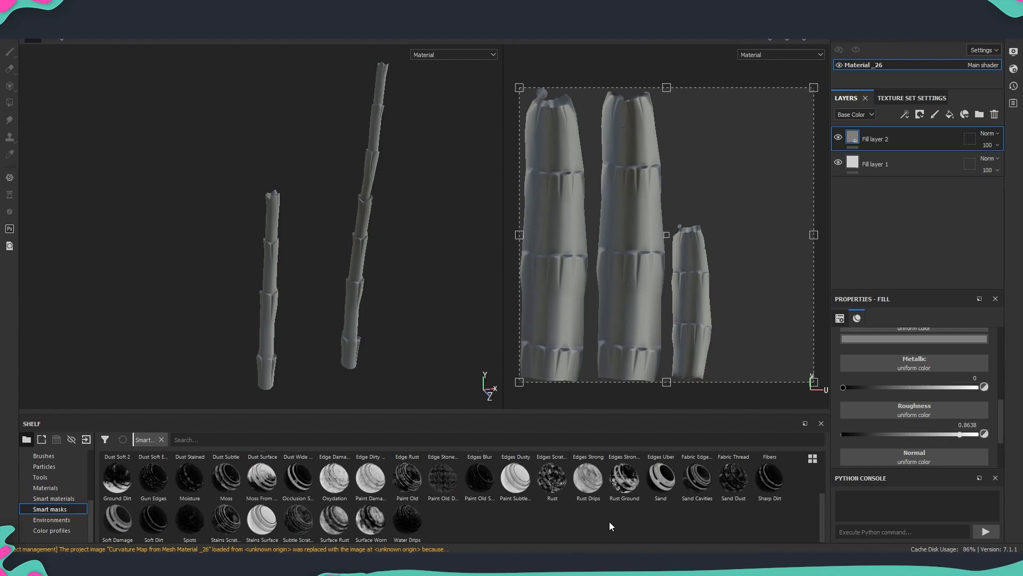
{"action": "mouse_move", "coordinate": [702, 486]}
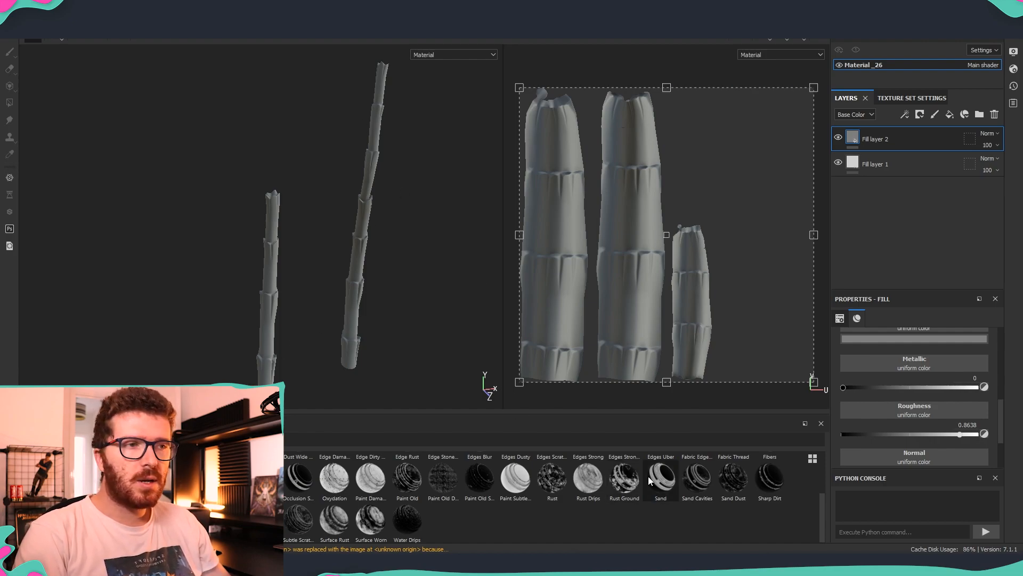
{"action": "mouse_move", "coordinate": [649, 479]}
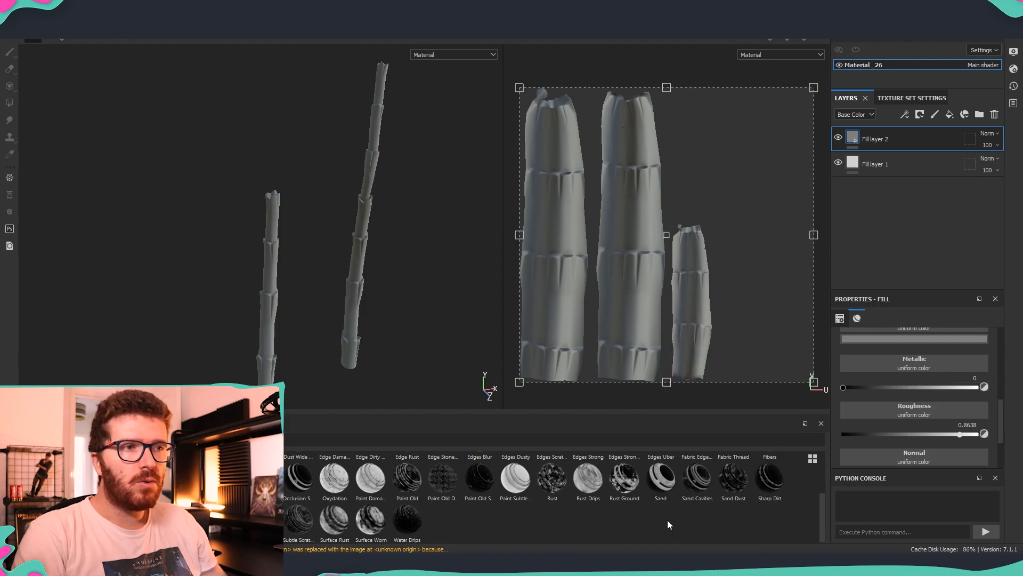
{"action": "scroll", "coordinate": [693, 528], "scroll_direction": "up", "scroll_amount": 2}
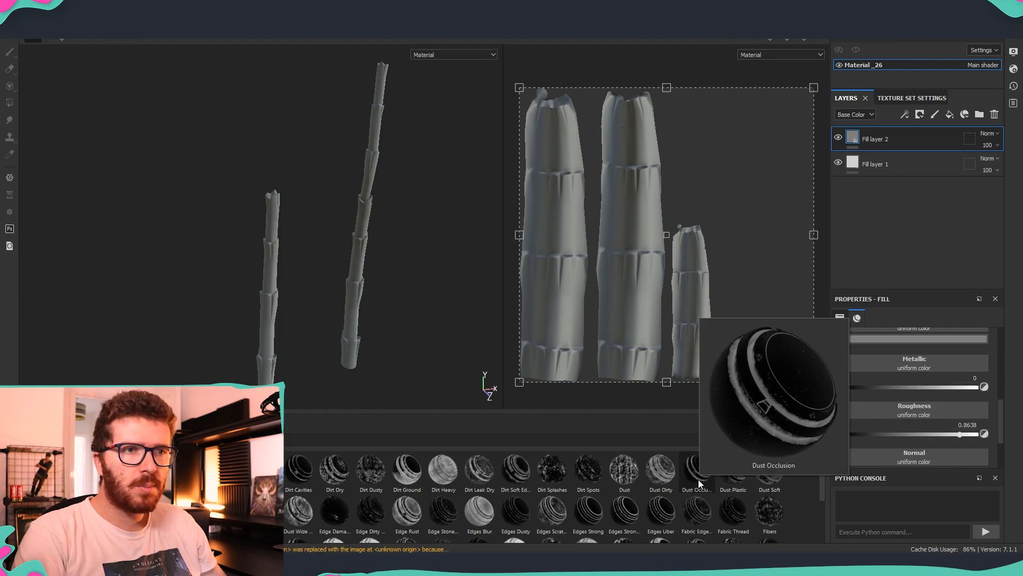
{"action": "mouse_move", "coordinate": [518, 488]}
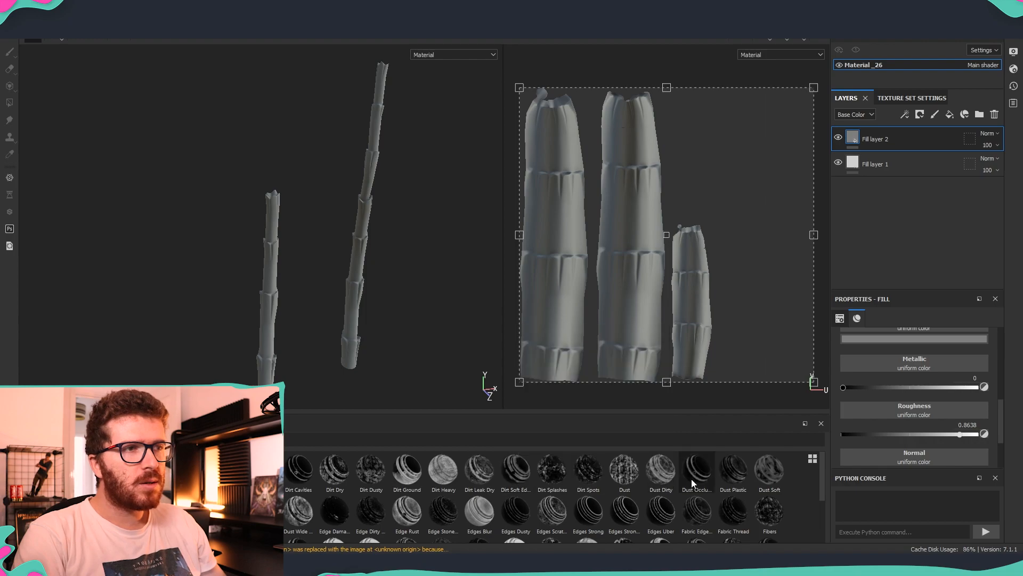
{"action": "mouse_move", "coordinate": [691, 478]}
{"action": "left_mouse_down"}
{"action": "mouse_move", "coordinate": [756, 450]}
{"action": "mouse_move", "coordinate": [886, 144]}
{"action": "left_mouse_up"}
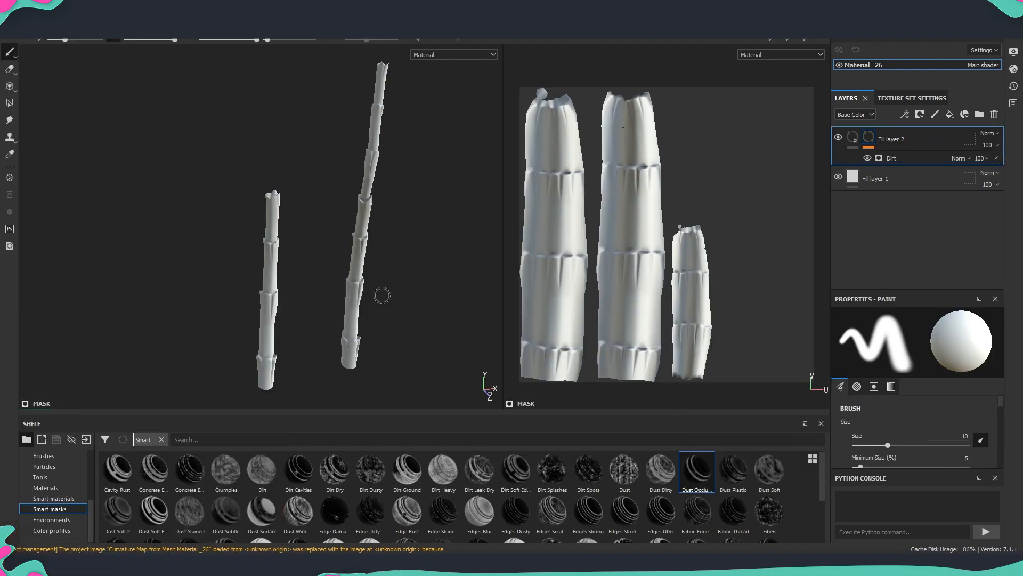
- Add the Sand Cavities smart mask to the second fill layer's mask
{"action": "scroll", "coordinate": [381, 292], "scroll_direction": "up", "scroll_amount": 6}
{"action": "mouse_move", "coordinate": [372, 278]}
{"action": "left_mouse_down", "text": "alt"}
{"action": "mouse_move", "coordinate": [361, 338]}
{"action": "mouse_move", "coordinate": [407, 334]}
{"action": "mouse_move", "coordinate": [416, 311]}
{"action": "mouse_move", "coordinate": [390, 269]}
{"action": "left_mouse_up", "text": "alt"}
{"action": "scroll", "coordinate": [609, 500], "scroll_direction": "down", "scroll_amount": 2}
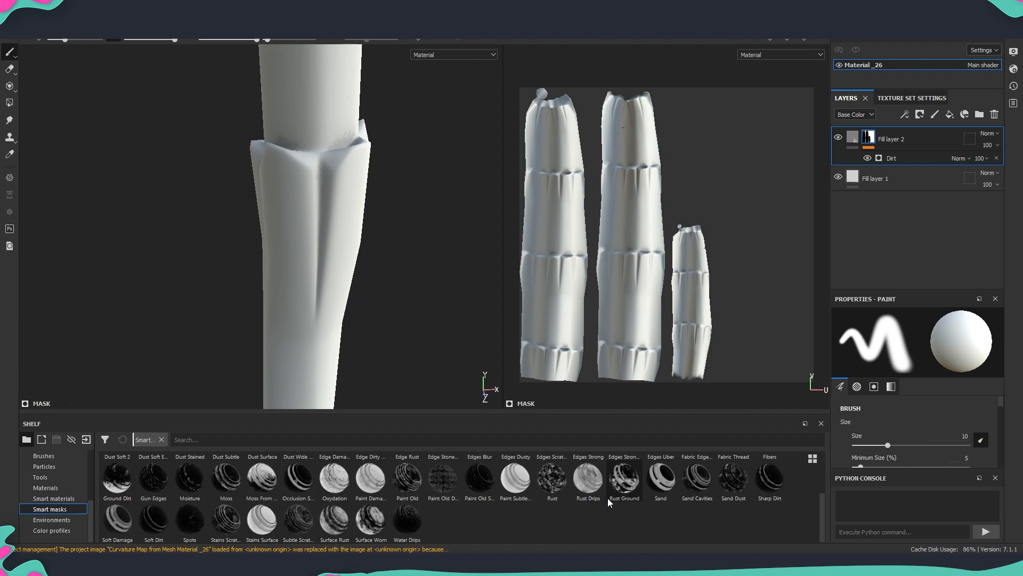
{"action": "mouse_move", "coordinate": [696, 485]}
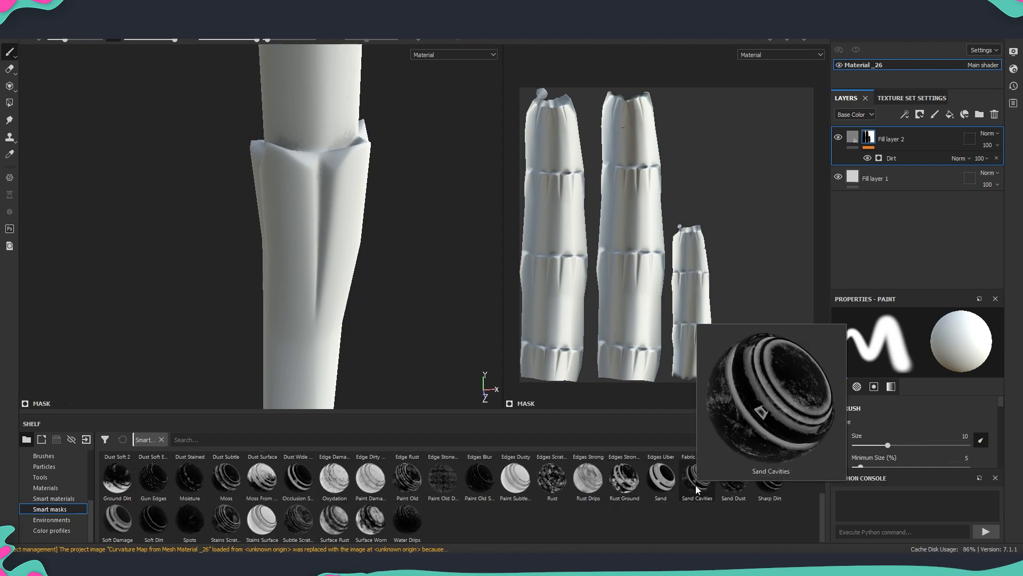
{"action": "left_click_drag", "start_coordinate": [696, 485], "coordinate": [901, 143]}
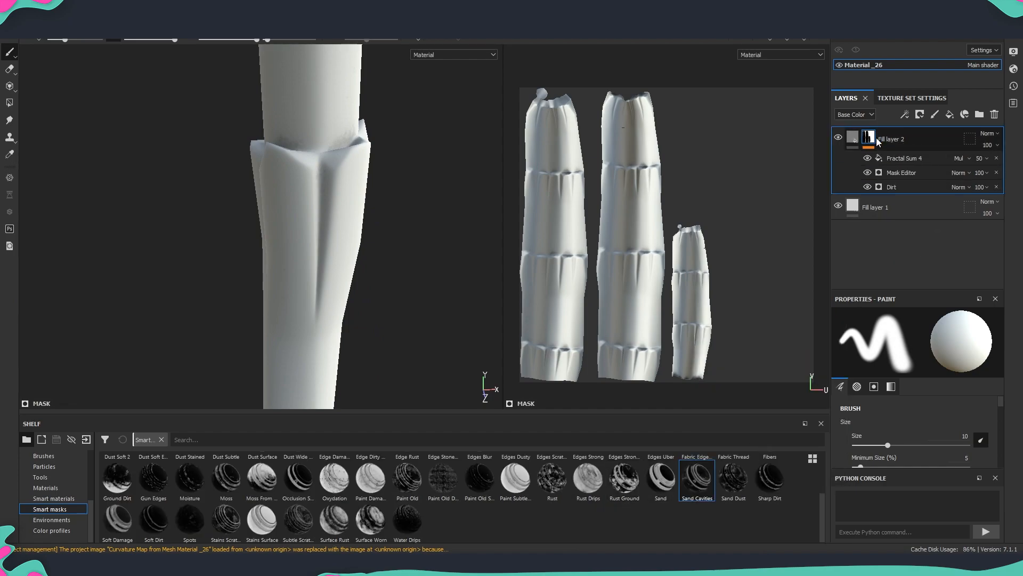
{"action": "left_click_drag", "start_coordinate": [373, 240], "coordinate": [323, 229], "text": "alt"}
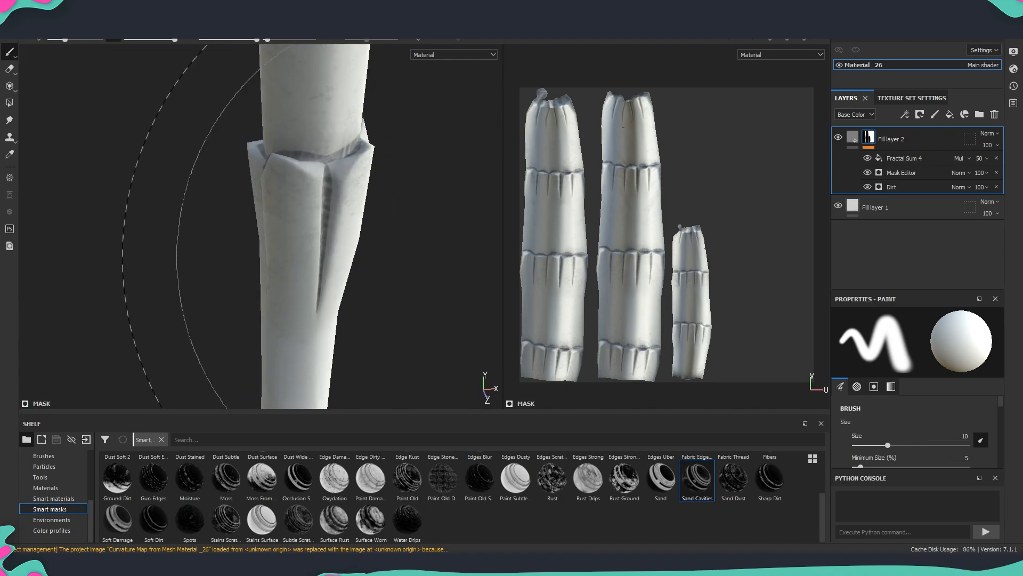
- Add the Soft Damage smart mask on top of the second fill layer's mask stack
{"action": "scroll", "coordinate": [343, 276], "scroll_direction": "down", "scroll_amount": 4}
{"action": "left_click_drag", "start_coordinate": [343, 276], "coordinate": [361, 254], "text": "alt"}
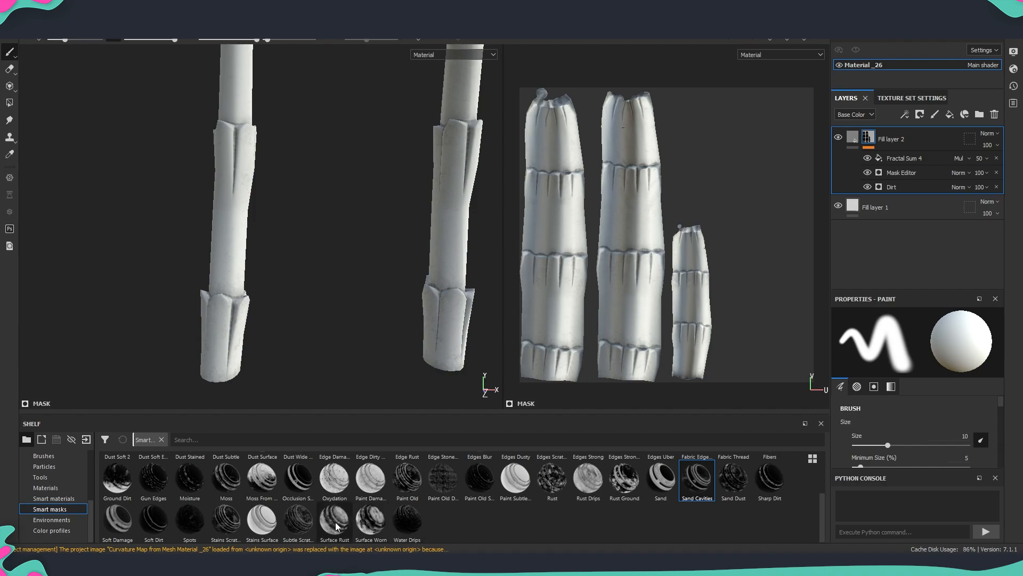
{"action": "mouse_move", "coordinate": [126, 533]}
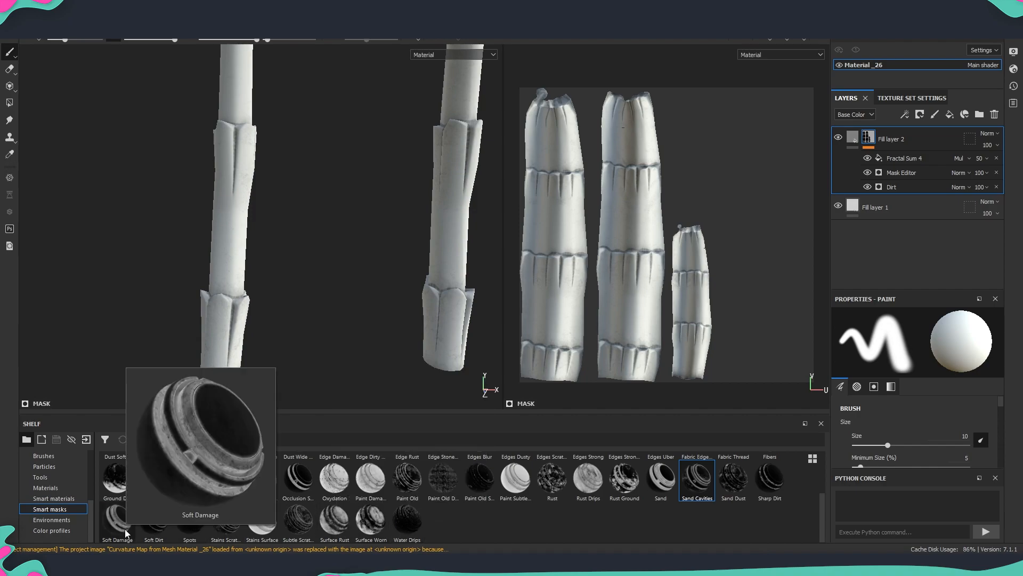
{"action": "left_click_drag", "start_coordinate": [126, 533], "coordinate": [869, 140]}
{"action": "left_click_drag", "start_coordinate": [415, 262], "coordinate": [276, 267], "text": "alt"}
{"action": "scroll", "coordinate": [276, 267], "scroll_direction": "down", "scroll_amount": 5}
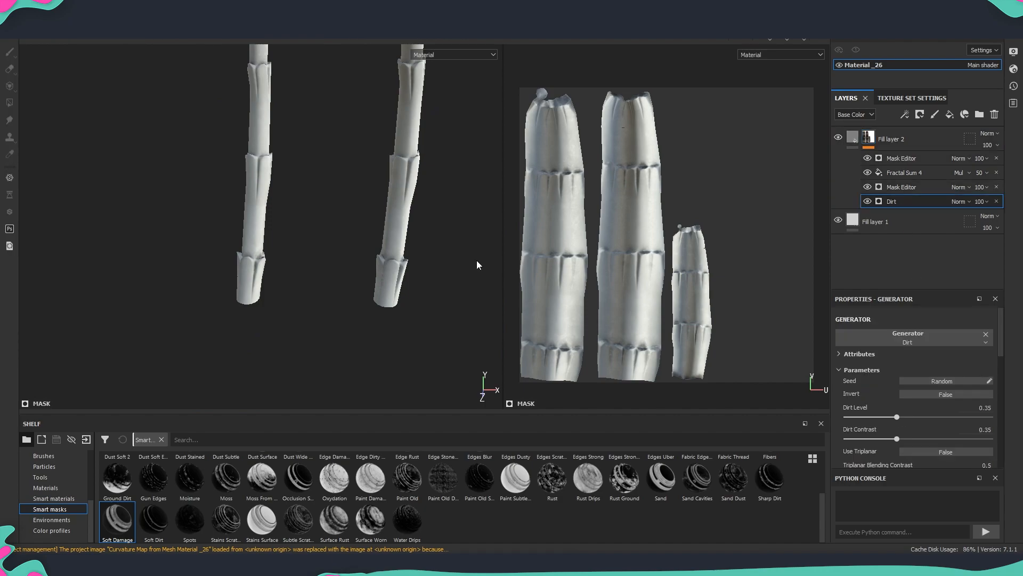
- Inspect the masked trunks and lower the Dirt generator's Dirt Level to 0.07
{"action": "left_click_drag", "start_coordinate": [427, 256], "coordinate": [240, 228], "text": "alt"}
{"action": "scroll", "coordinate": [415, 226], "scroll_direction": "up", "scroll_amount": 5}
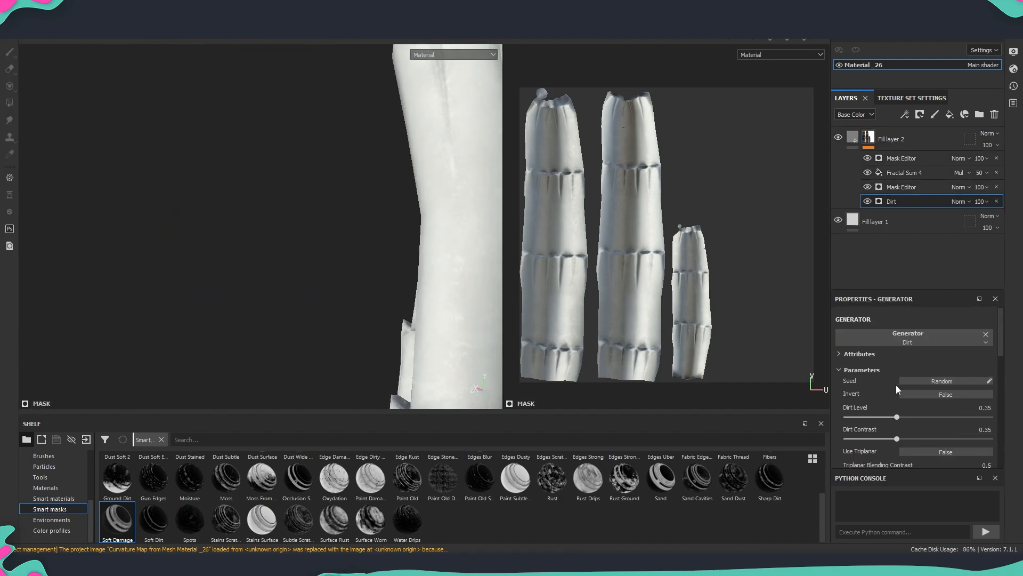
{"action": "scroll", "coordinate": [437, 234], "scroll_direction": "down", "scroll_amount": 5}
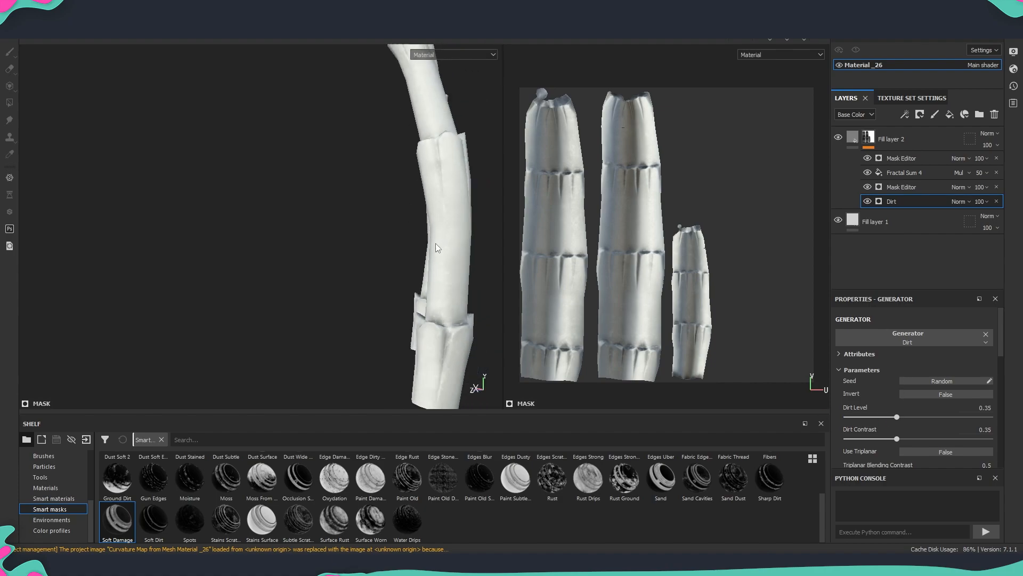
{"action": "left_click_drag", "start_coordinate": [392, 228], "coordinate": [565, 271], "text": "alt"}
{"action": "left_click_drag", "start_coordinate": [410, 247], "coordinate": [421, 235], "text": "alt"}
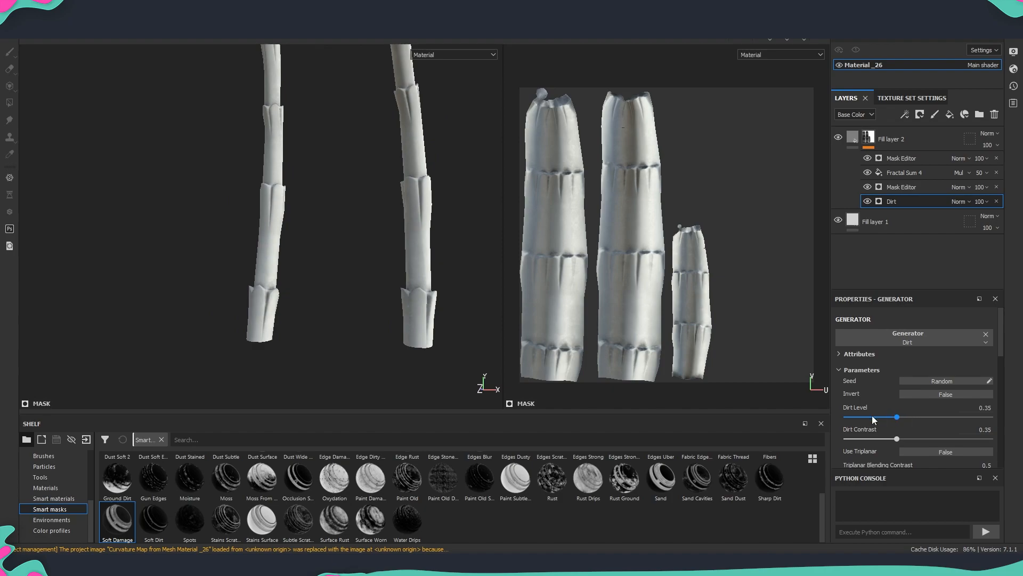
{"action": "left_click_drag", "start_coordinate": [865, 417], "coordinate": [857, 418]}
{"action": "mouse_move", "coordinate": [427, 264]}
{"action": "left_mouse_down", "text": "alt"}
{"action": "mouse_move", "coordinate": [377, 245]}
{"action": "mouse_move", "coordinate": [417, 268]}
{"action": "mouse_move", "coordinate": [361, 274]}
{"action": "mouse_move", "coordinate": [437, 290]}
{"action": "mouse_move", "coordinate": [427, 271]}
{"action": "left_mouse_up", "text": "alt"}
{"action": "scroll", "coordinate": [418, 271], "scroll_direction": "up", "scroll_amount": 3}
{"action": "scroll", "coordinate": [437, 290], "scroll_direction": "down", "scroll_amount": 3}
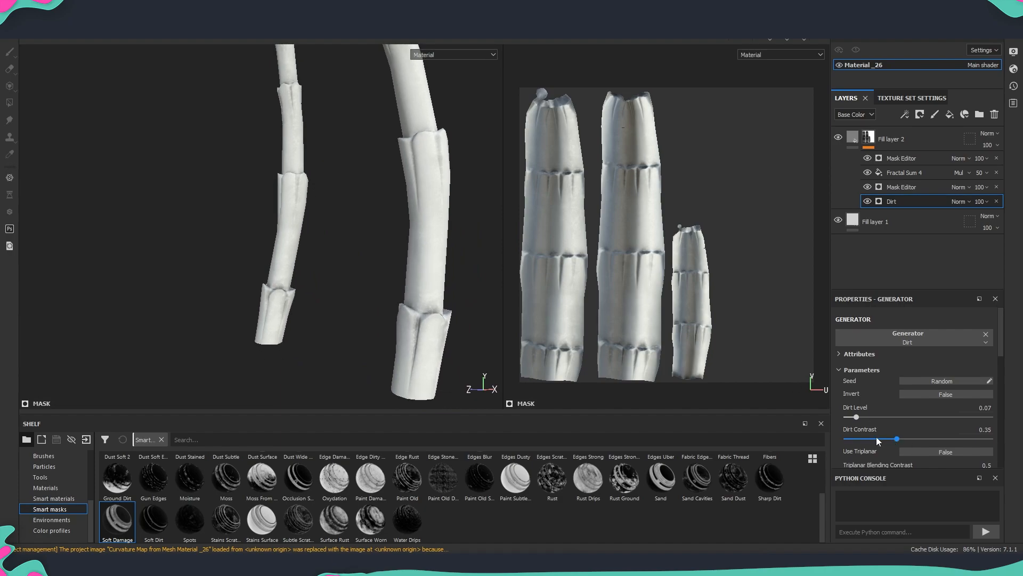
- Set the Dirt generator's Dirt Contrast to 0.06 and its Grunge Scale to 16
{"action": "left_click_drag", "start_coordinate": [877, 438], "coordinate": [855, 440]}
{"action": "left_click_drag", "start_coordinate": [434, 290], "coordinate": [420, 279], "text": "alt"}
{"action": "scroll", "coordinate": [925, 427], "scroll_direction": "down", "scroll_amount": 3}
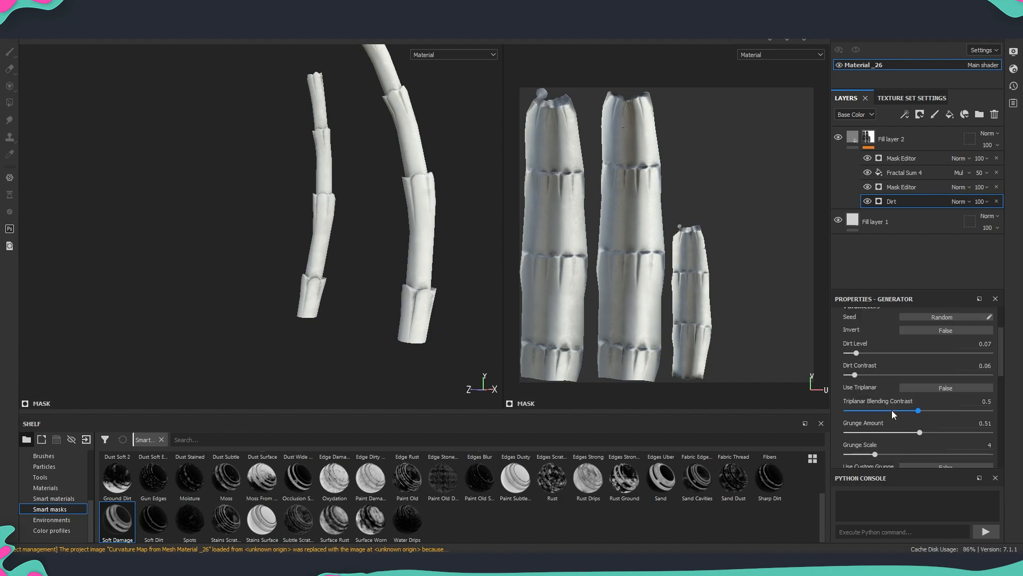
{"action": "left_click_drag", "start_coordinate": [882, 453], "coordinate": [943, 454]}
{"action": "scroll", "coordinate": [438, 297], "scroll_direction": "up", "scroll_amount": 4}
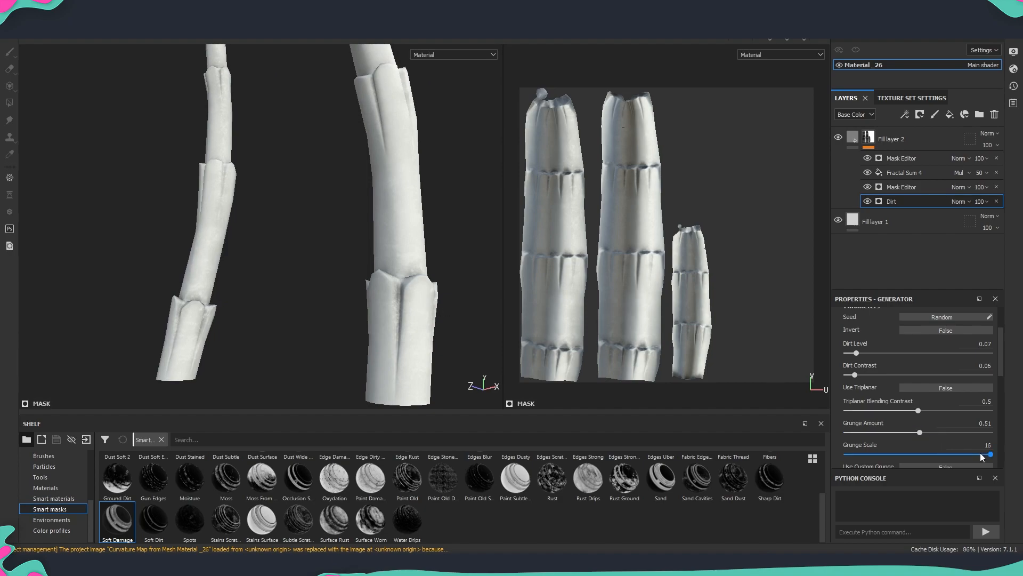
{"action": "left_click_drag", "start_coordinate": [379, 274], "coordinate": [411, 290], "text": "alt"}
{"action": "scroll", "coordinate": [366, 258], "scroll_direction": "down", "scroll_amount": 4}
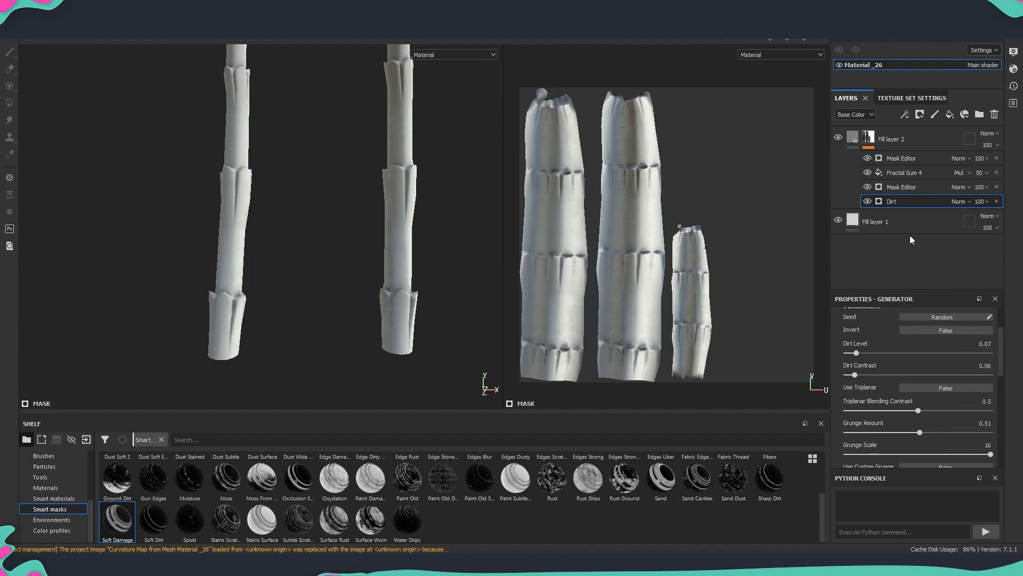
- Raise the Global Blur of the Mask Editor directly above the Dirt generator to about 10.35
{"action": "left_click", "coordinate": [905, 187]}
{"action": "scroll", "coordinate": [916, 335], "scroll_direction": "up", "scroll_amount": 2}
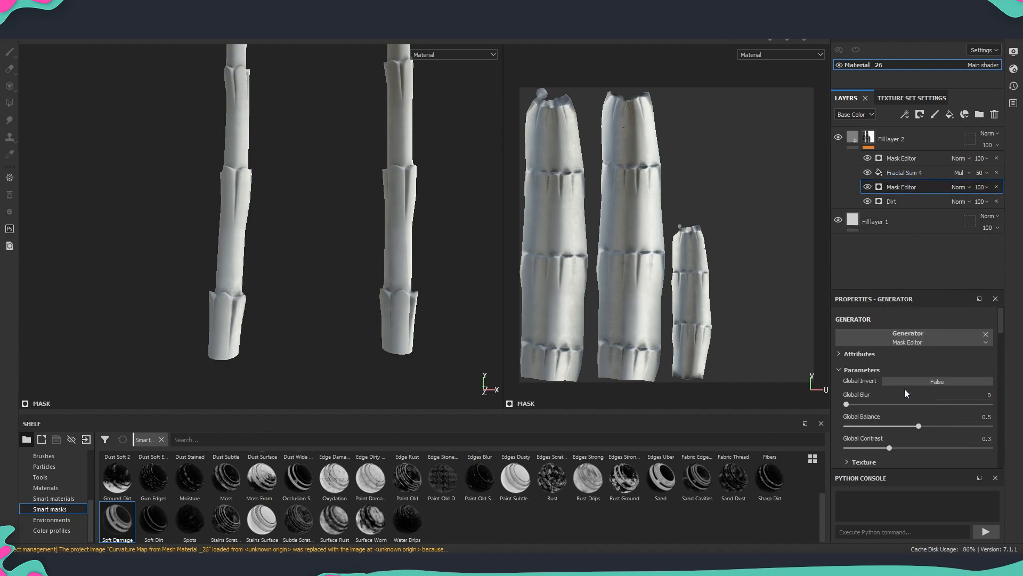
{"action": "left_click_drag", "start_coordinate": [874, 404], "coordinate": [900, 405]}
{"action": "middle_click_drag", "start_coordinate": [277, 322], "coordinate": [377, 299], "text": "alt"}
{"action": "right_click_drag", "start_coordinate": [377, 299], "coordinate": [358, 310], "text": "alt"}
{"action": "left_click_drag", "start_coordinate": [375, 314], "coordinate": [371, 323], "text": "alt"}
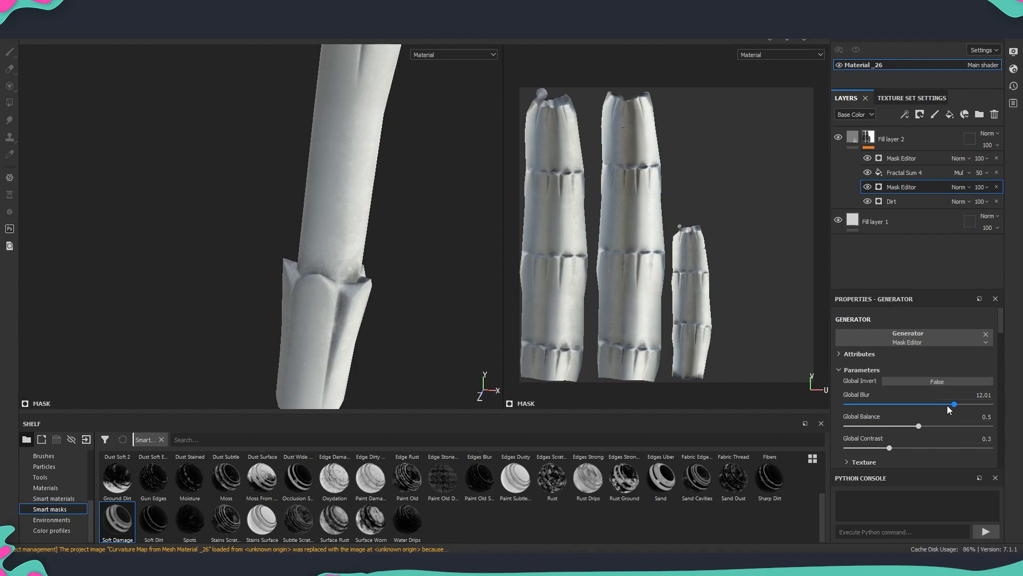
{"action": "left_click_drag", "start_coordinate": [898, 406], "coordinate": [946, 403]}
{"action": "middle_click_drag", "start_coordinate": [283, 306], "coordinate": [248, 306], "text": "alt"}
{"action": "right_click_drag", "start_coordinate": [249, 306], "coordinate": [309, 279], "text": "alt"}
{"action": "left_click_drag", "start_coordinate": [309, 279], "coordinate": [329, 288], "text": "alt"}
{"action": "middle_click_drag", "start_coordinate": [328, 288], "coordinate": [312, 313], "text": "alt"}
{"action": "right_click_drag", "start_coordinate": [312, 314], "coordinate": [331, 270], "text": "alt"}
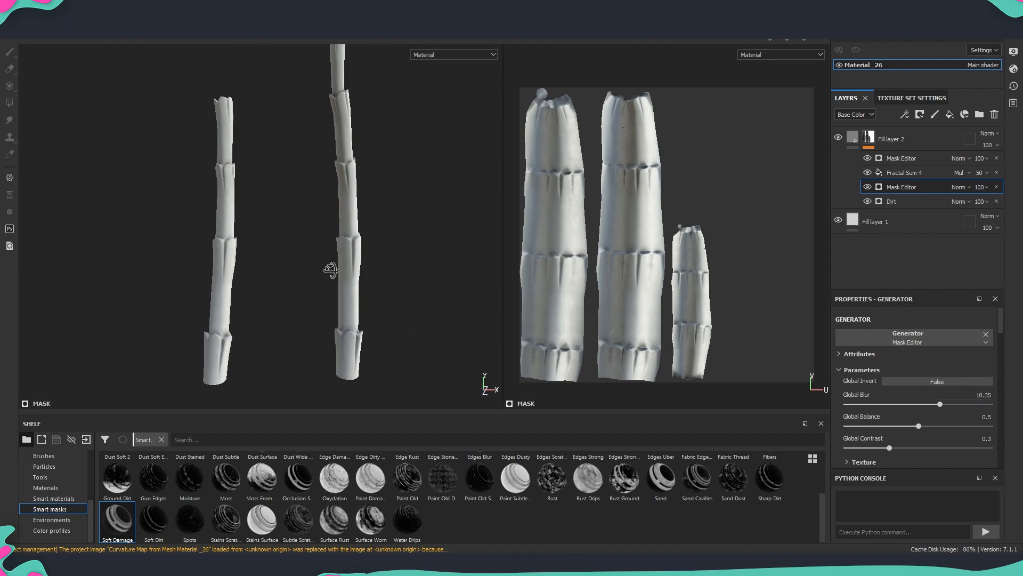
{"action": "left_click_drag", "start_coordinate": [331, 270], "coordinate": [341, 271], "text": "alt"}
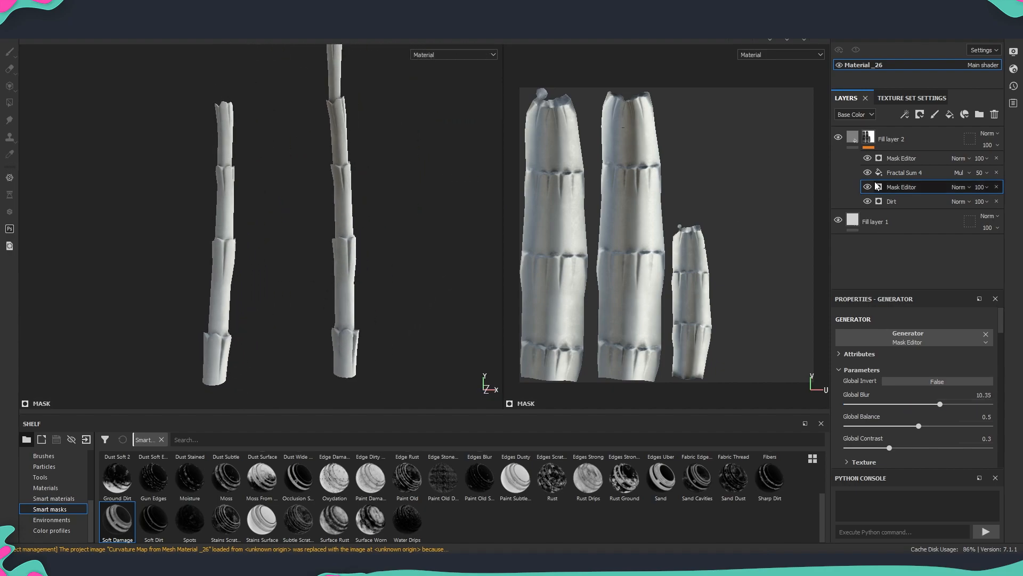
- Set the topmost Mask Editor's Global Blur to about 5.65 and its Global Contrast to 0.35
{"action": "left_click", "coordinate": [901, 160]}
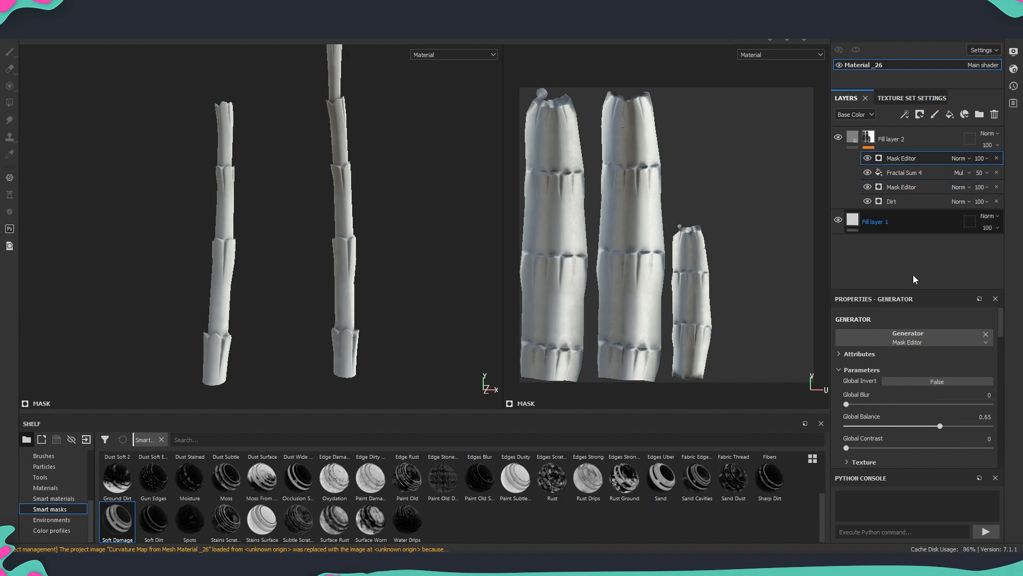
{"action": "left_click", "coordinate": [910, 404]}
{"action": "left_click_drag", "start_coordinate": [306, 329], "coordinate": [254, 332], "text": "alt"}
{"action": "middle_click_drag", "start_coordinate": [254, 331], "coordinate": [294, 258], "text": "alt"}
{"action": "right_click_drag", "start_coordinate": [294, 258], "coordinate": [256, 285], "text": "alt"}
{"action": "left_click_drag", "start_coordinate": [300, 291], "coordinate": [294, 311], "text": "alt"}
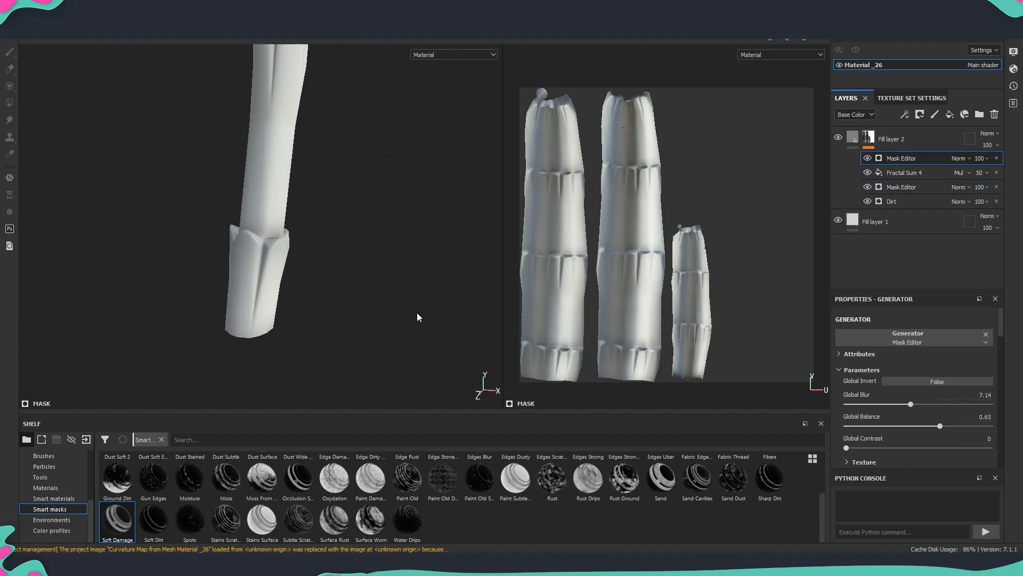
{"action": "mouse_move", "coordinate": [901, 406]}
{"action": "left_mouse_down"}
{"action": "mouse_move", "coordinate": [866, 407]}
{"action": "mouse_move", "coordinate": [894, 406]}
{"action": "mouse_move", "coordinate": [885, 406]}
{"action": "left_mouse_up"}
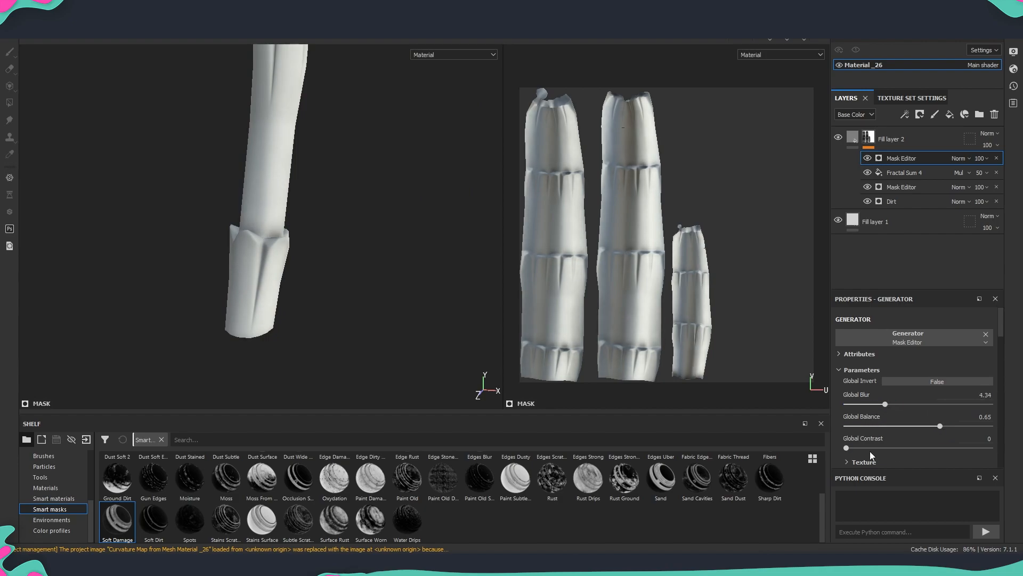
{"action": "mouse_move", "coordinate": [894, 448]}
{"action": "left_mouse_down"}
{"action": "mouse_move", "coordinate": [922, 447]}
{"action": "mouse_move", "coordinate": [904, 448]}
{"action": "left_mouse_up"}
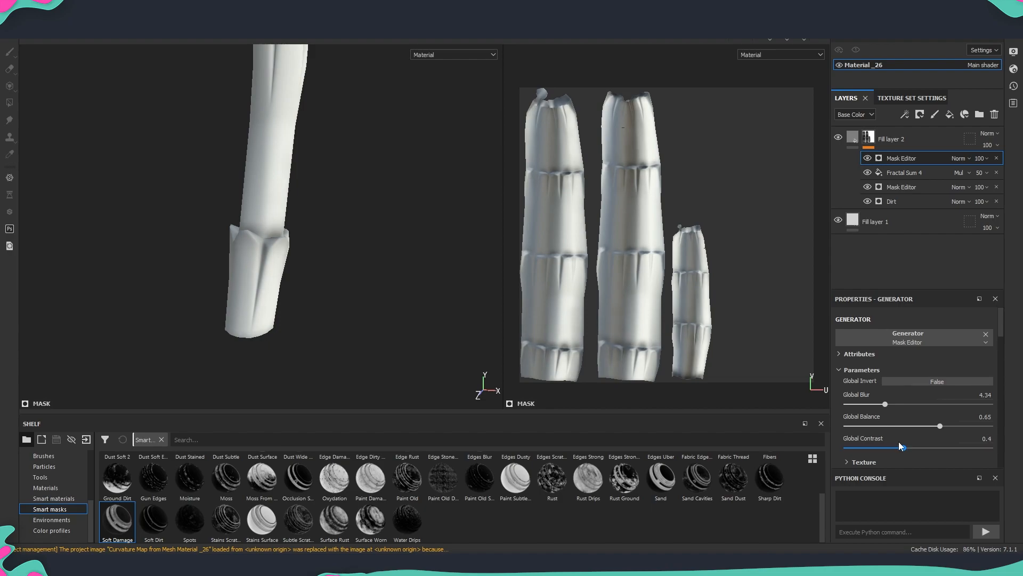
{"action": "left_click", "coordinate": [914, 404]}
{"action": "left_click_drag", "start_coordinate": [913, 406], "coordinate": [897, 406]}
{"action": "left_click", "coordinate": [897, 448]}
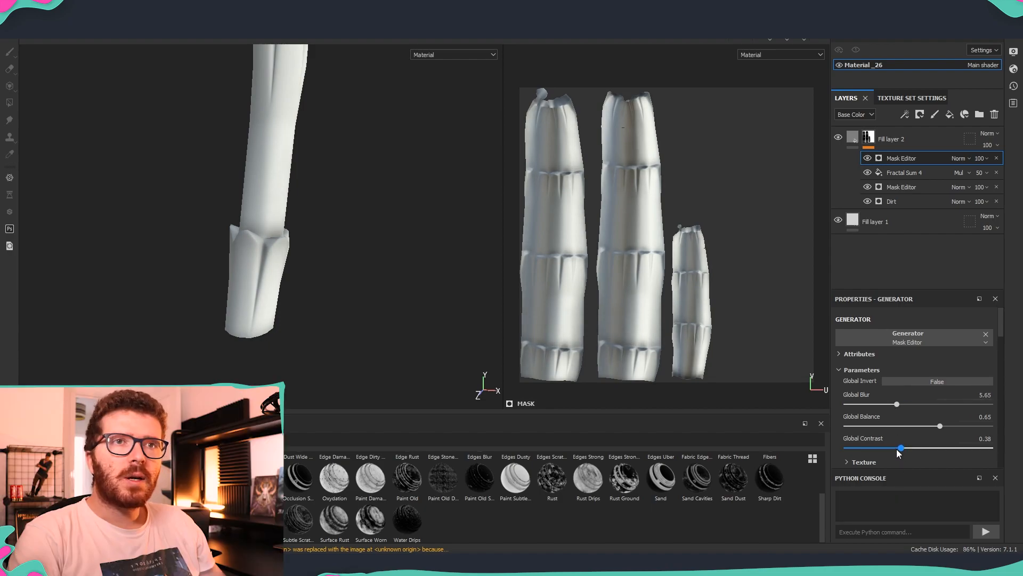
{"action": "left_click_drag", "start_coordinate": [341, 271], "coordinate": [389, 280], "text": "alt"}
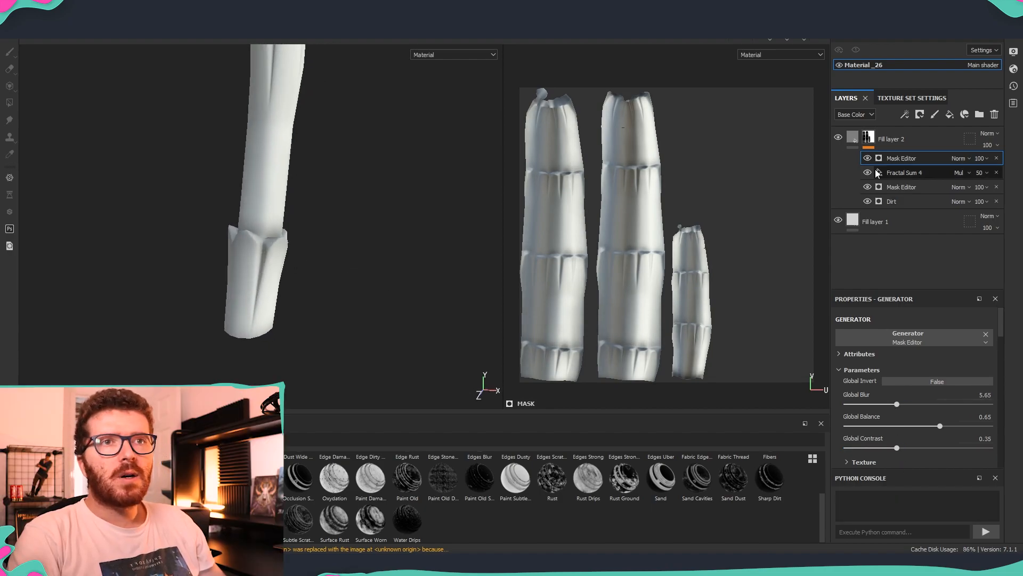
- Toggle the second fill layer's visibility repeatedly to compare the trunk with and without it
{"action": "left_click", "coordinate": [838, 138]}
{"action": "left_click", "coordinate": [838, 138]}
{"action": "left_click", "coordinate": [838, 138]}
{"action": "left_click", "coordinate": [838, 138]}
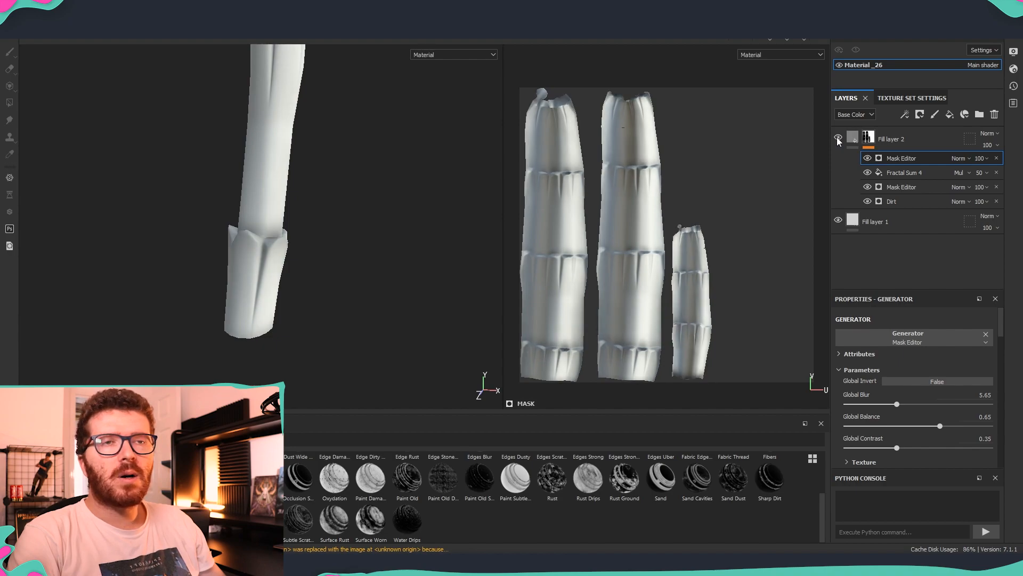
{"action": "left_click", "coordinate": [838, 138]}
{"action": "left_click", "coordinate": [838, 138]}
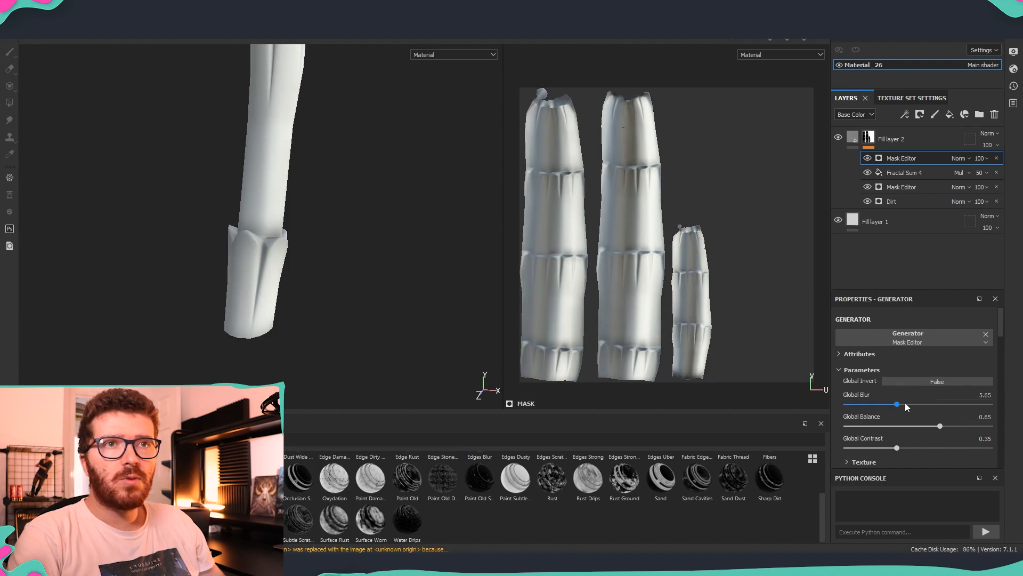
- Fine-tune the topmost Mask Editor's Global Blur, raising it to about 8.51
{"action": "left_click", "coordinate": [911, 404]}
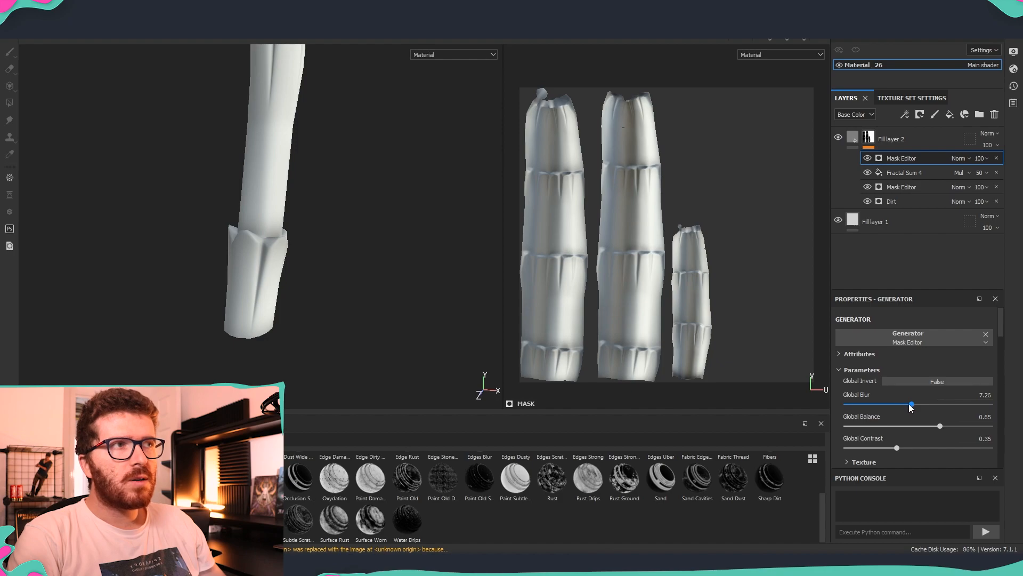
{"action": "left_click_drag", "start_coordinate": [912, 404], "coordinate": [906, 404]}
{"action": "left_click", "coordinate": [915, 404]}
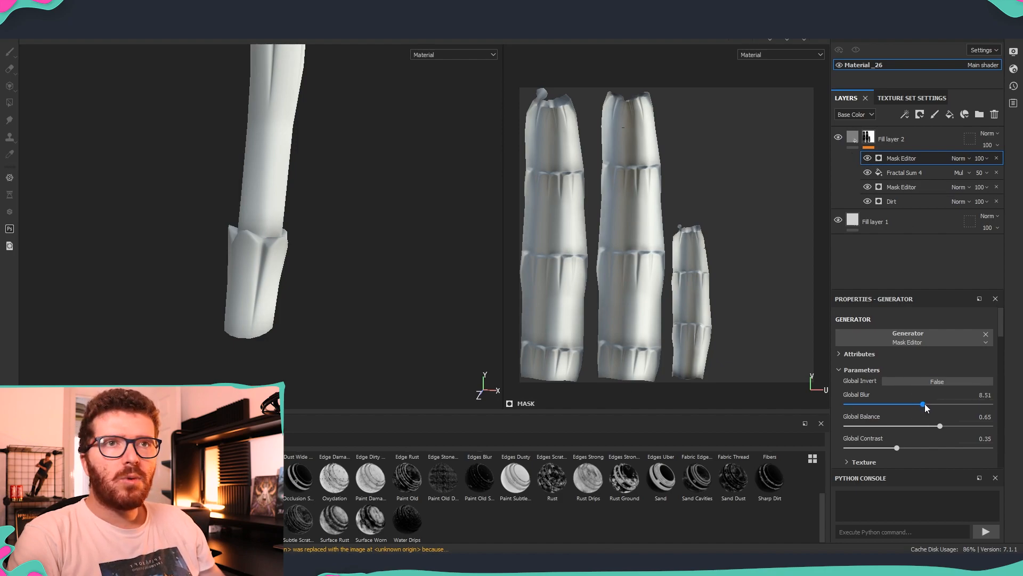
- Lower the topmost Mask Editor's Global Blur slightly to about 8.39
{"action": "left_click_drag", "start_coordinate": [926, 408], "coordinate": [934, 409]}
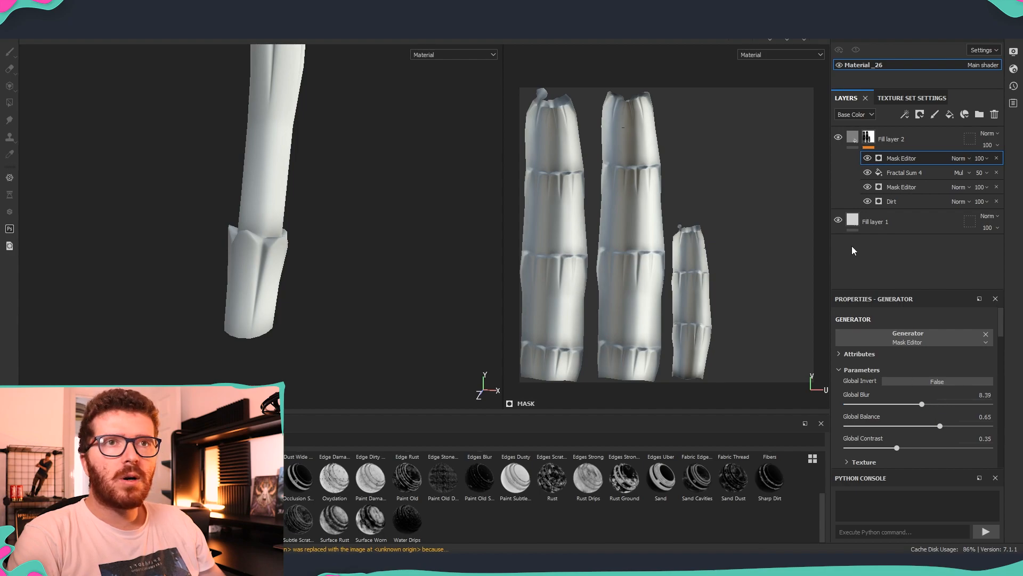
{"action": "left_click_drag", "start_coordinate": [352, 266], "coordinate": [205, 327], "text": "alt"}
{"action": "middle_click_drag", "start_coordinate": [323, 306], "coordinate": [349, 269], "text": "alt"}
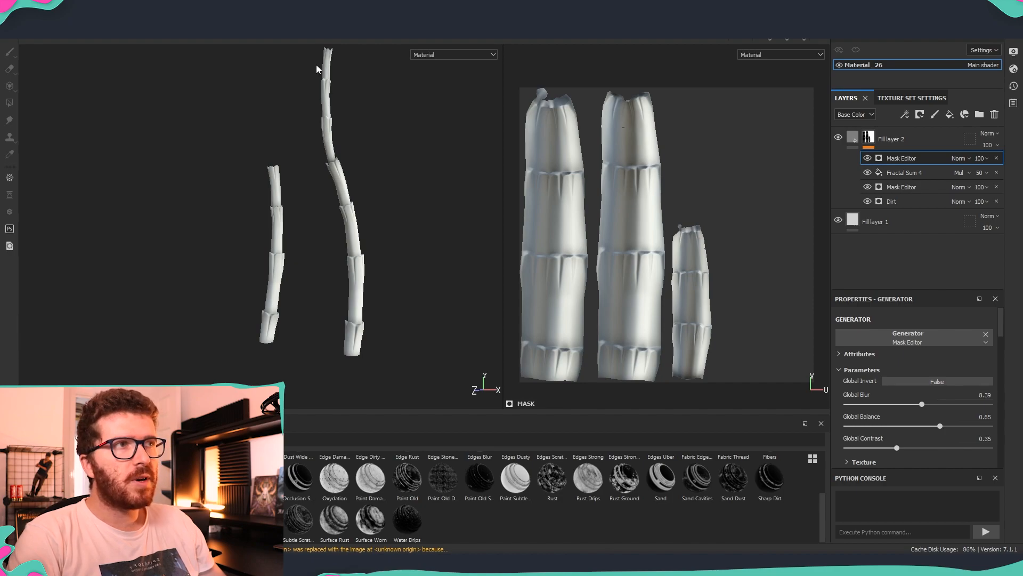
- Set the base color of Fill layer 2 to the grey 777777 and check the tone on the trunks
{"action": "left_click", "coordinate": [854, 141]}
{"action": "scroll", "coordinate": [933, 383], "scroll_direction": "up", "scroll_amount": 2}
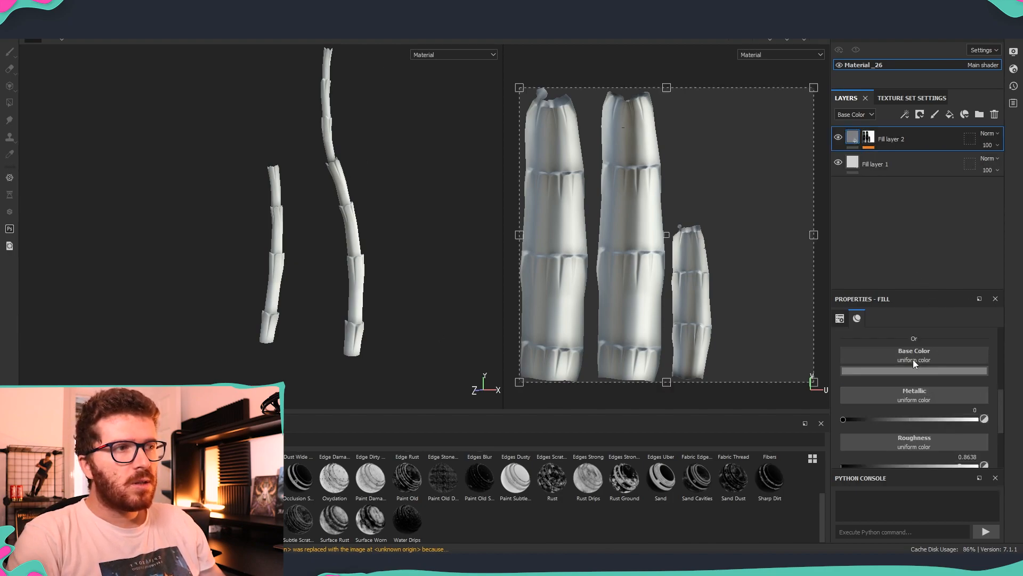
{"action": "left_click", "coordinate": [911, 371]}
{"action": "left_click", "coordinate": [879, 438]}
{"action": "left_click_drag", "start_coordinate": [879, 438], "coordinate": [879, 443]}
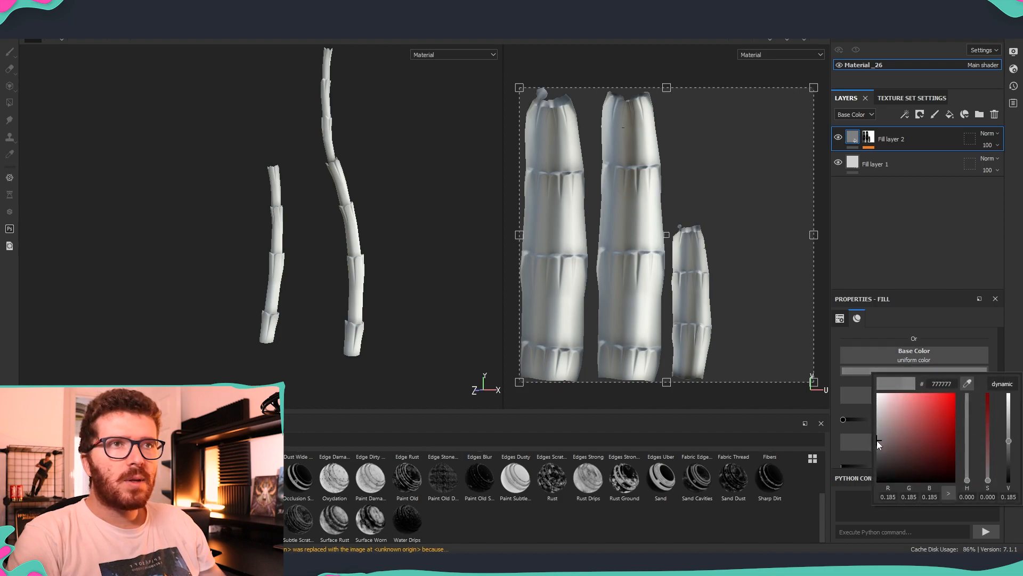
{"action": "left_click_drag", "start_coordinate": [458, 277], "coordinate": [347, 234], "text": "alt"}
{"action": "scroll", "coordinate": [330, 178], "scroll_direction": "up", "scroll_amount": 5}
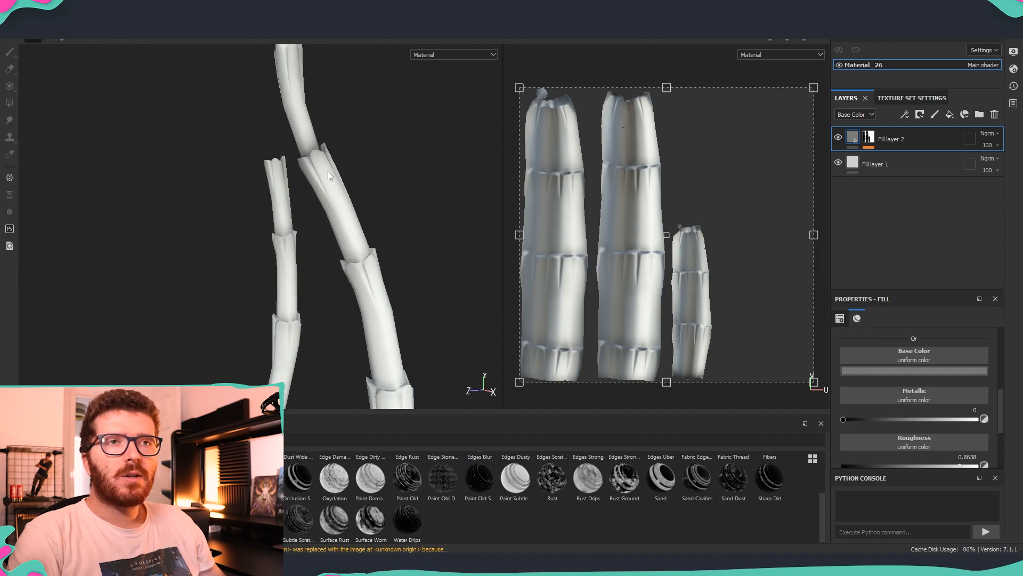
{"action": "left_click_drag", "start_coordinate": [329, 174], "coordinate": [339, 184], "text": "alt"}
{"action": "scroll", "coordinate": [346, 221], "scroll_direction": "down", "scroll_amount": 5}
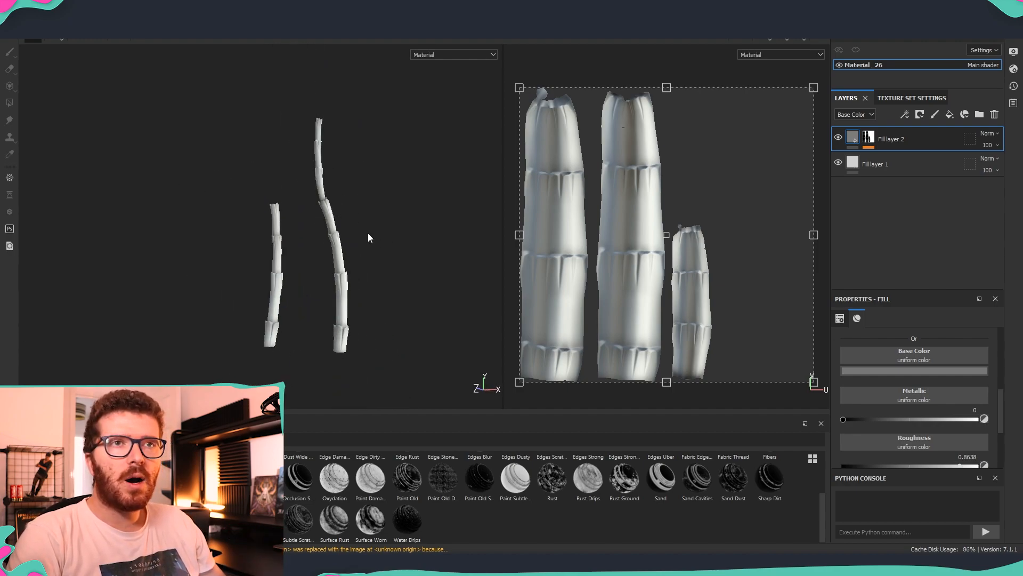
{"action": "left_click_drag", "start_coordinate": [369, 238], "coordinate": [342, 242], "text": "alt"}
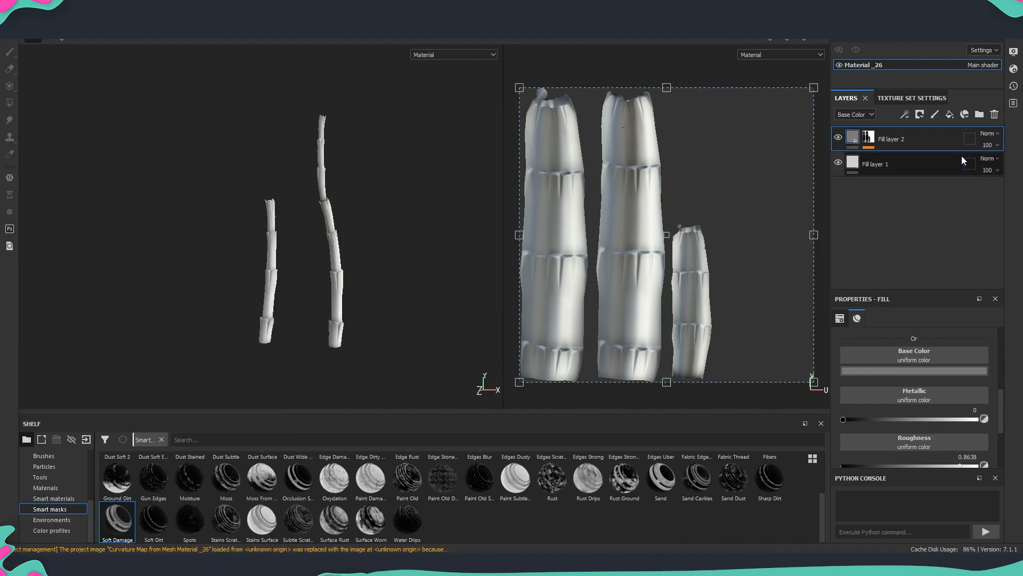
- Add a fill layer on top of the stack and disable its color, metal, normal and height channels, keeping only roughness
{"action": "left_click", "coordinate": [952, 116]}
{"action": "scroll", "coordinate": [880, 410], "scroll_direction": "up", "scroll_amount": 3}
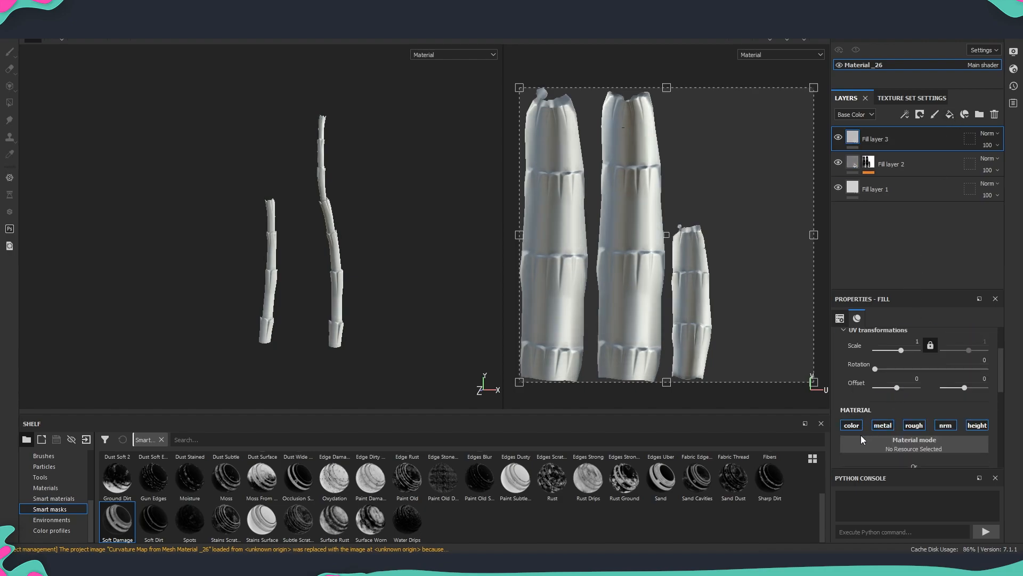
{"action": "left_click", "coordinate": [853, 425]}
{"action": "left_click", "coordinate": [883, 426]}
{"action": "left_click", "coordinate": [945, 425]}
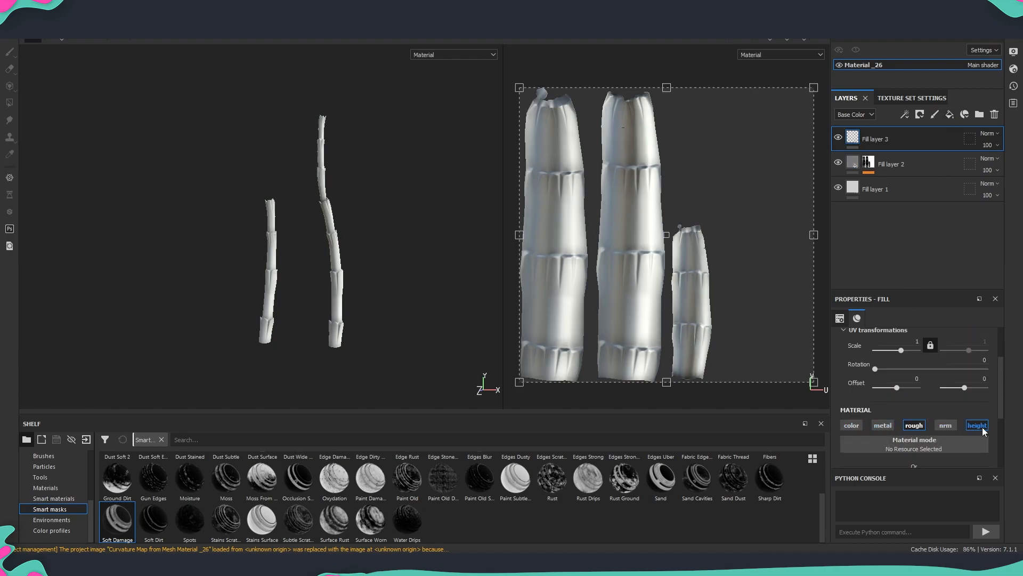
- Set the roughness of Fill layer 3 to about 0.42
{"action": "left_click_drag", "start_coordinate": [389, 279], "coordinate": [299, 304], "text": "alt"}
{"action": "scroll", "coordinate": [923, 430], "scroll_direction": "down", "scroll_amount": 2}
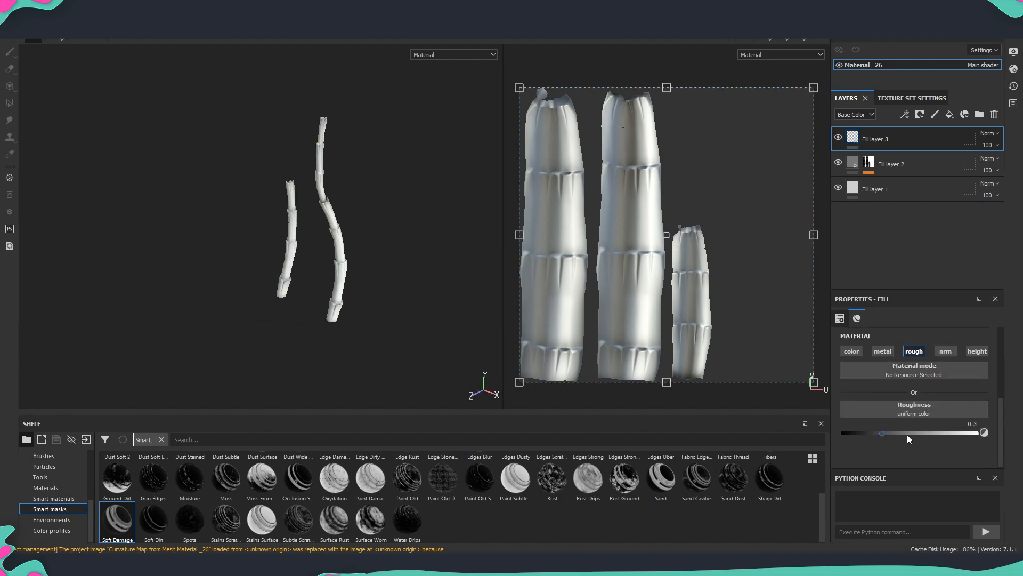
{"action": "left_click_drag", "start_coordinate": [913, 434], "coordinate": [898, 436]}
{"action": "middle_click_drag", "start_coordinate": [338, 207], "coordinate": [336, 167], "text": "alt"}
{"action": "left_click_drag", "start_coordinate": [267, 236], "coordinate": [343, 252], "text": "alt"}
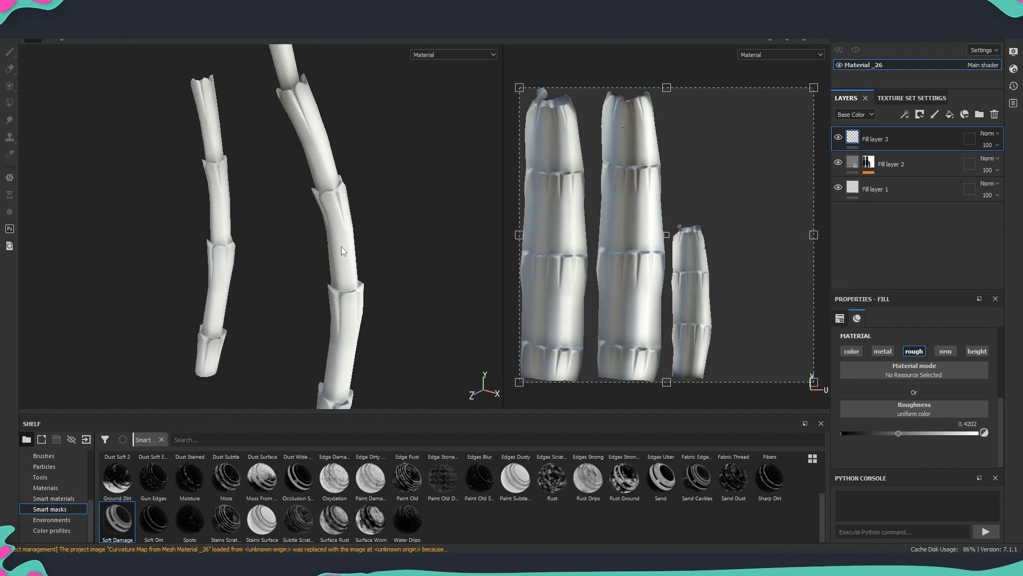
- Apply the Edges Scratched smart mask to Fill layer 3
{"action": "scroll", "coordinate": [402, 529], "scroll_direction": "up", "scroll_amount": 2}
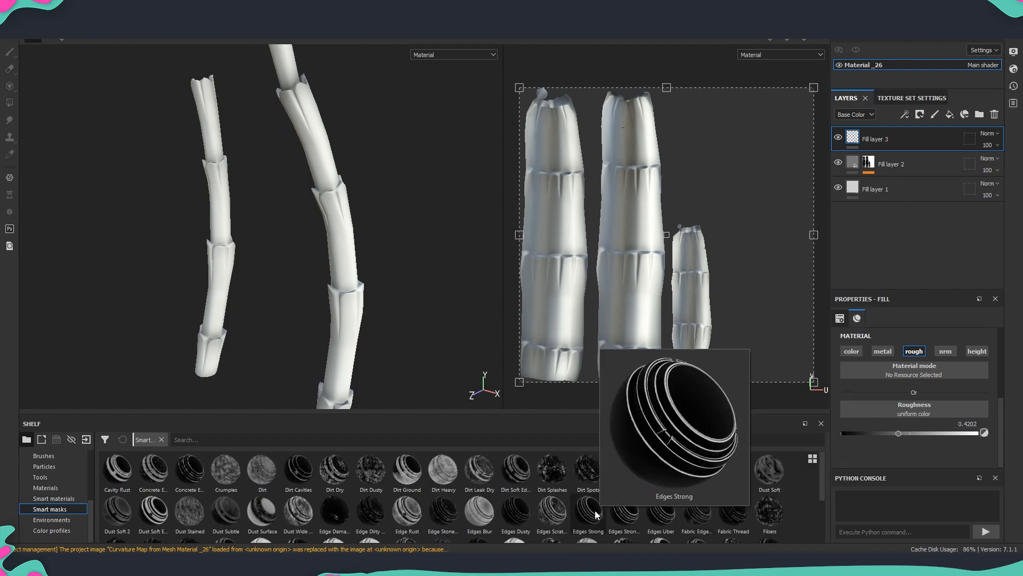
{"action": "mouse_move", "coordinate": [559, 521]}
{"action": "left_click_drag", "start_coordinate": [559, 520], "coordinate": [858, 144]}
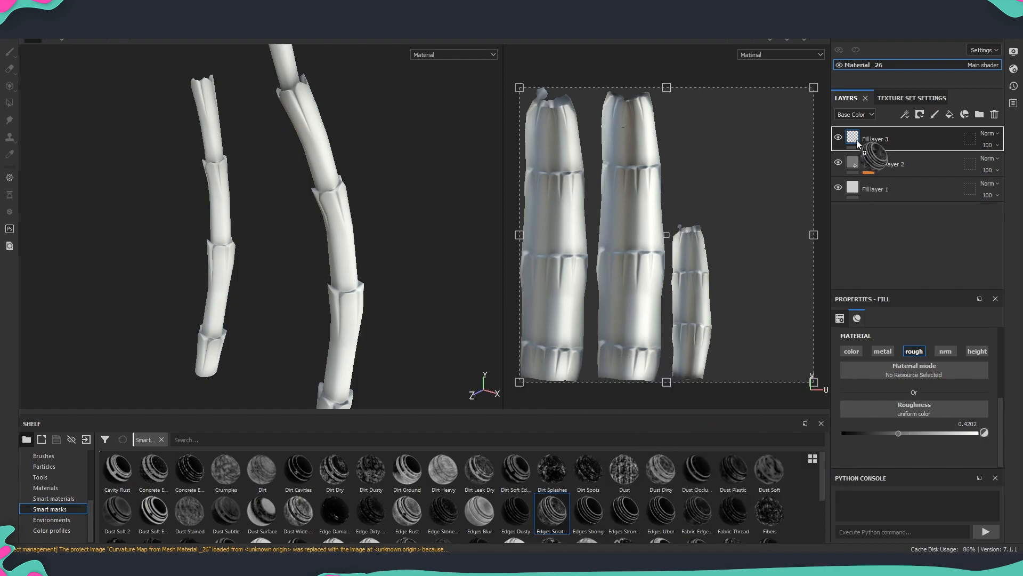
{"action": "left_click_drag", "start_coordinate": [356, 322], "coordinate": [414, 320], "text": "alt"}
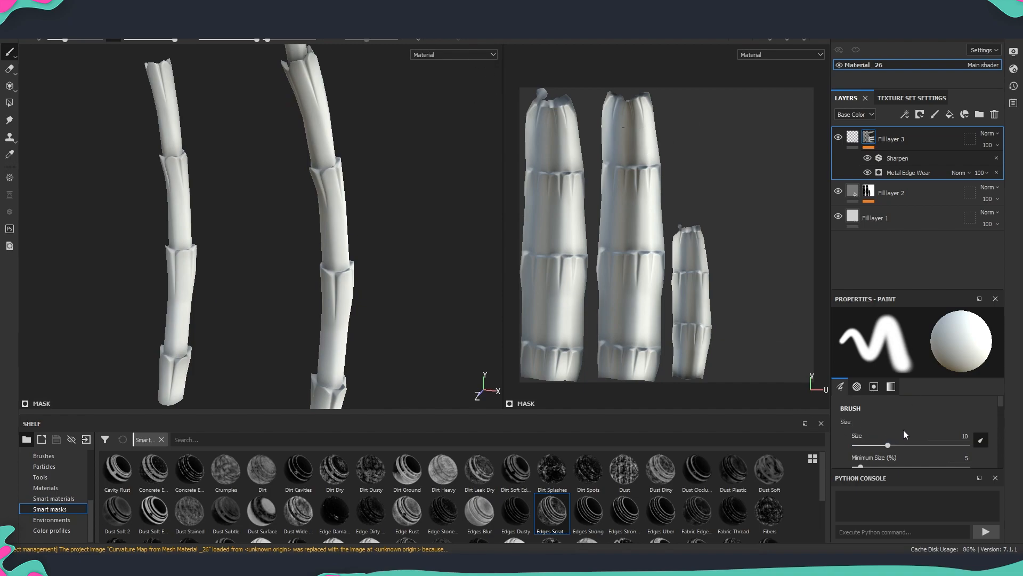
- Display only the Roughness channel in the viewports and examine the edge wear along the trunk segments
{"action": "left_click", "coordinate": [447, 55]}
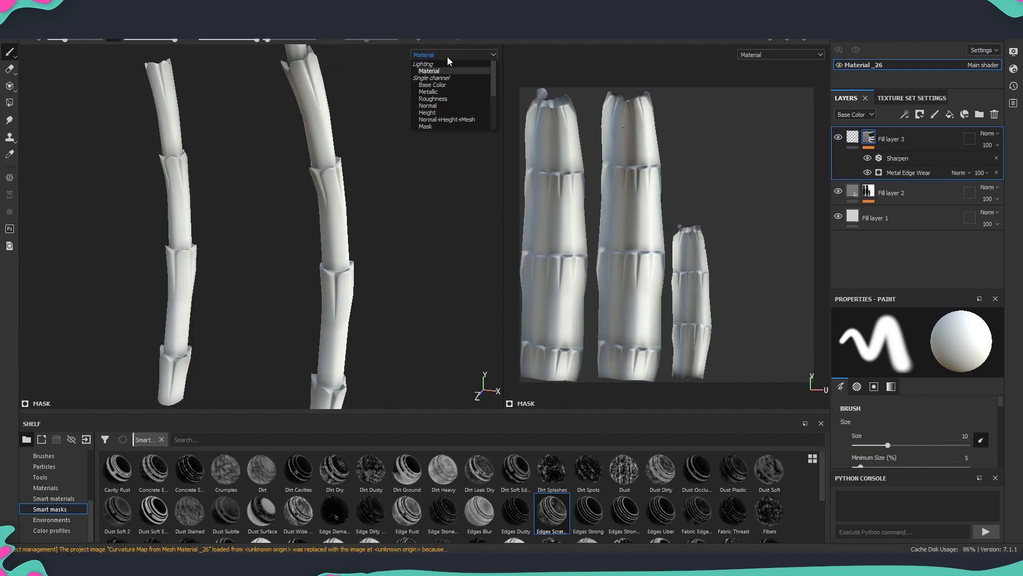
{"action": "left_click", "coordinate": [432, 99]}
{"action": "left_click_drag", "start_coordinate": [393, 178], "coordinate": [269, 175], "text": "alt"}
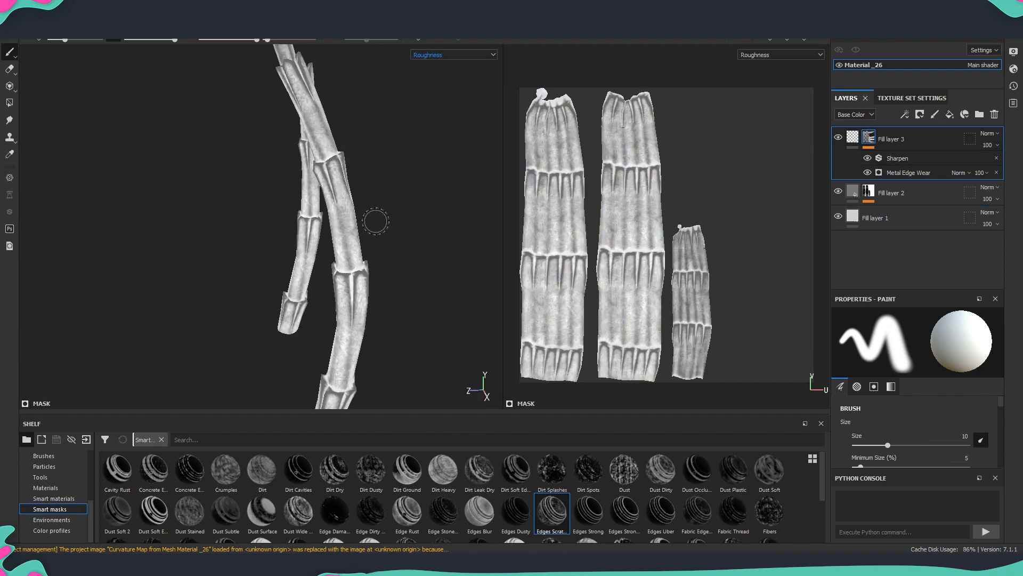
{"action": "left_click_drag", "start_coordinate": [368, 245], "coordinate": [352, 282], "text": "alt"}
{"action": "scroll", "coordinate": [358, 245], "scroll_direction": "up", "scroll_amount": 5}
{"action": "scroll", "coordinate": [352, 288], "scroll_direction": "up", "scroll_amount": 3}
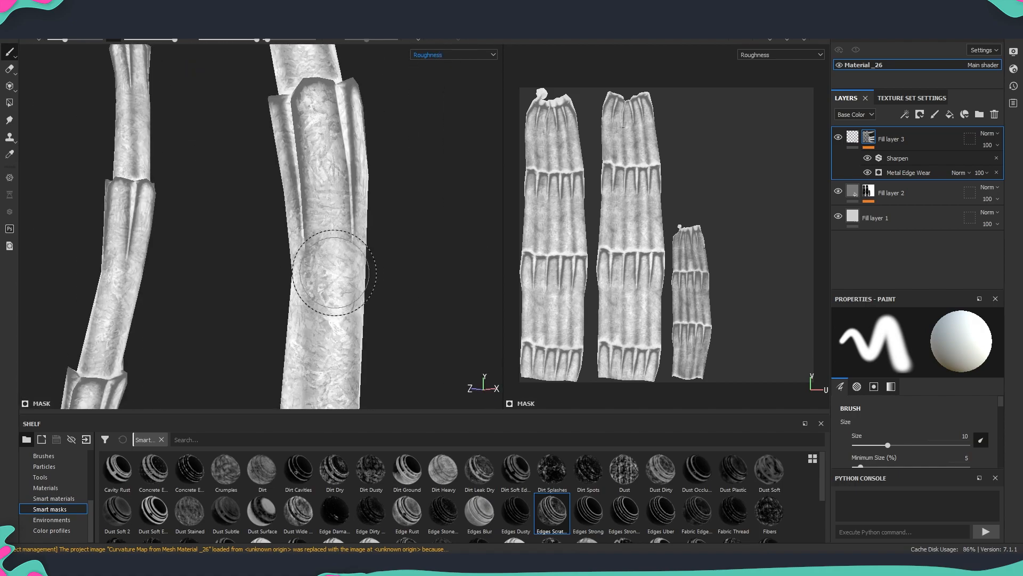
{"action": "middle_click_drag", "start_coordinate": [346, 310], "coordinate": [388, 199], "text": "alt"}
{"action": "scroll", "coordinate": [354, 246], "scroll_direction": "down", "scroll_amount": 3}
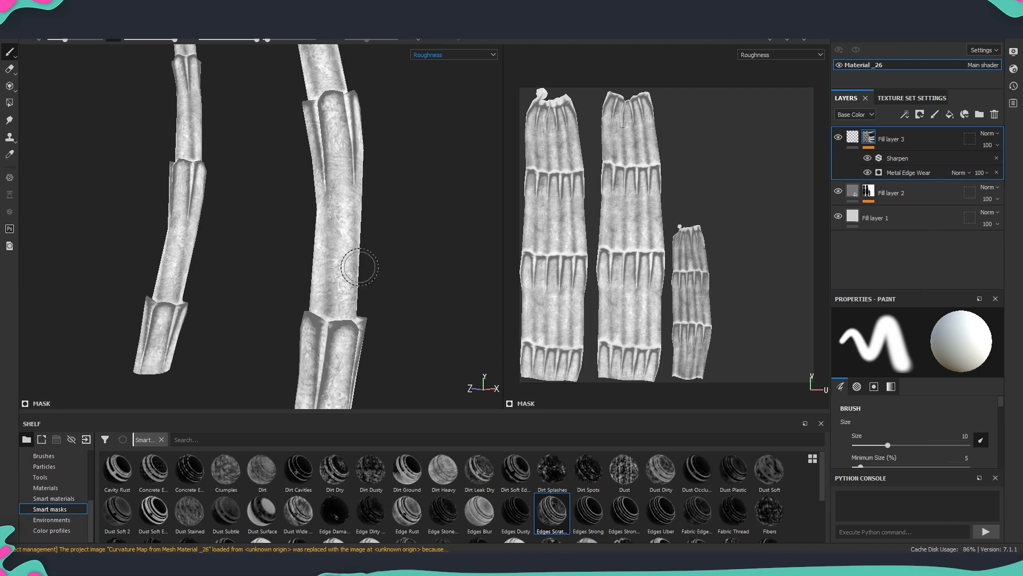
- Lower the Wear Level of the Metal Edge Wear generator in Fill layer 3's mask to about 0.51
{"action": "left_click", "coordinate": [911, 172]}
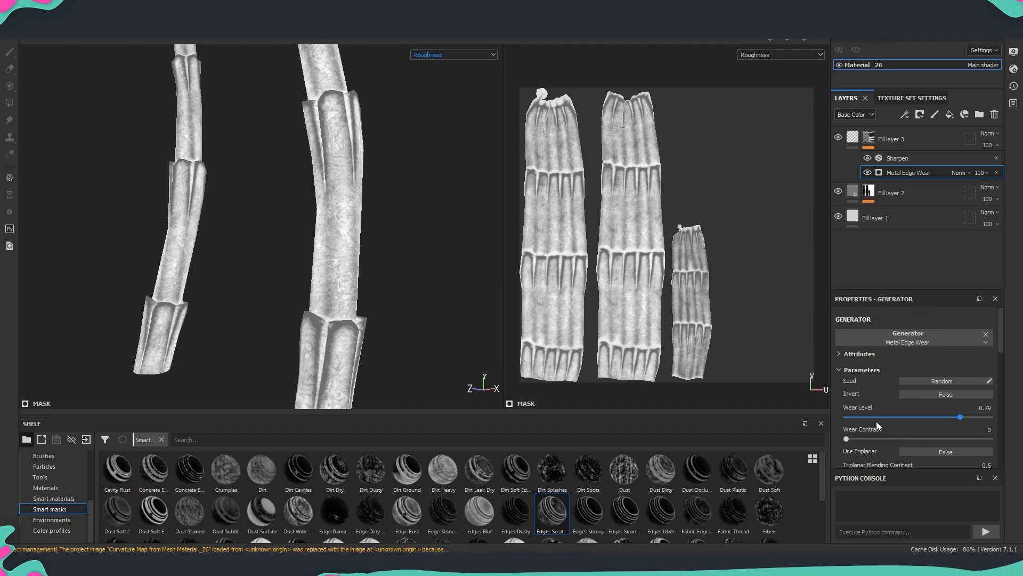
{"action": "left_click", "coordinate": [928, 417]}
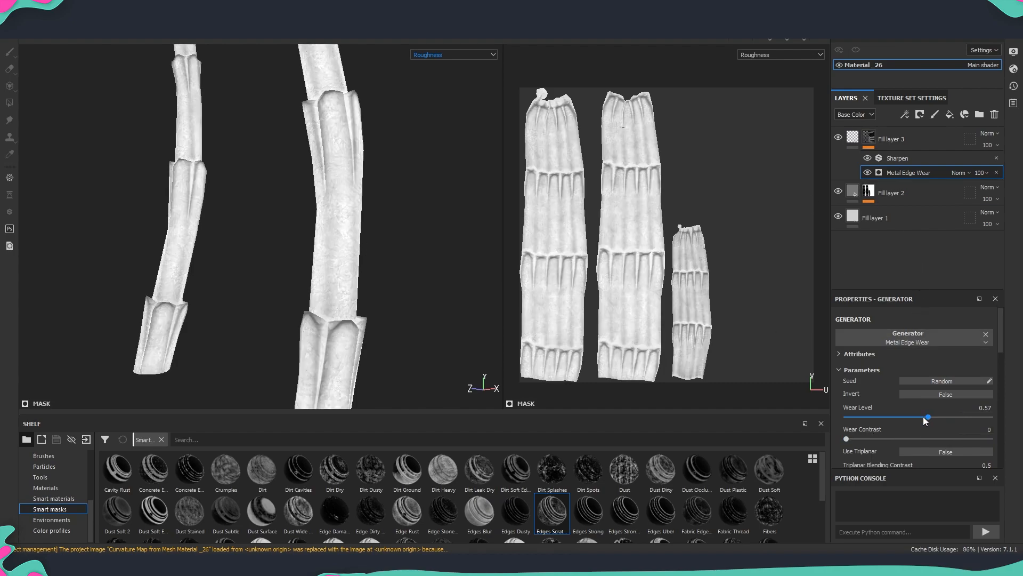
{"action": "left_click_drag", "start_coordinate": [928, 417], "coordinate": [914, 417]}
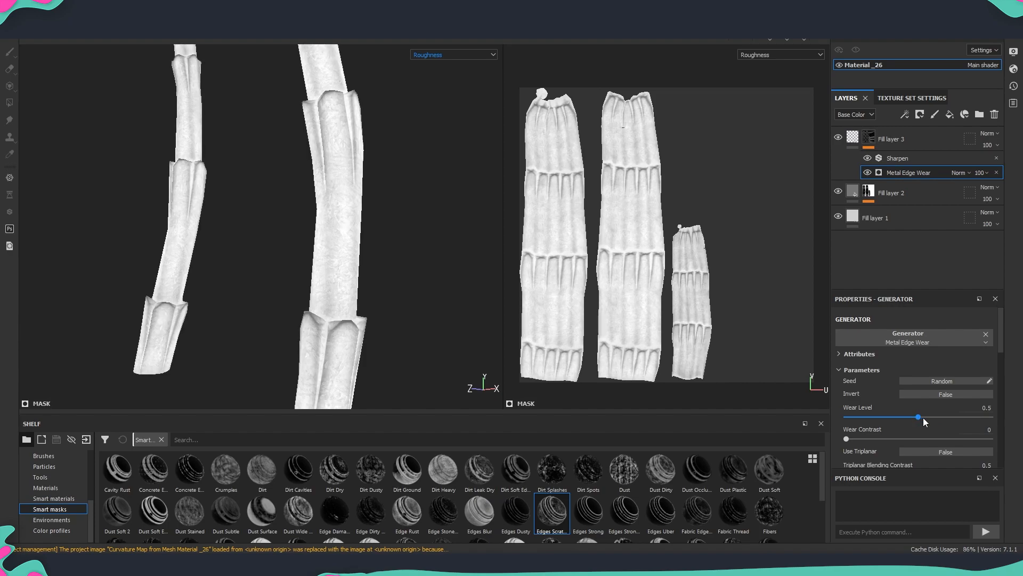
- Reduce the Metal Edge Wear generator's Grunge Amount to 0.13 and check the roughness on the trunk up close
{"action": "scroll", "coordinate": [901, 426], "scroll_direction": "down", "scroll_amount": 3}
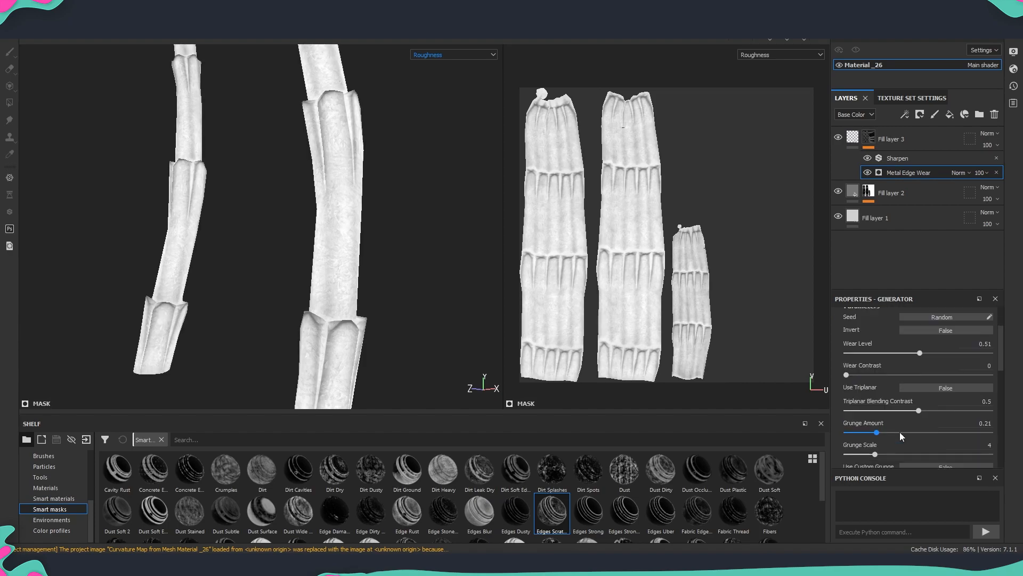
{"action": "left_click_drag", "start_coordinate": [914, 436], "coordinate": [860, 431]}
{"action": "left_click_drag", "start_coordinate": [304, 274], "coordinate": [337, 279], "text": "alt"}
{"action": "right_click_drag", "start_coordinate": [337, 279], "coordinate": [369, 286], "text": "alt"}
{"action": "left_click_drag", "start_coordinate": [369, 286], "coordinate": [356, 287], "text": "alt"}
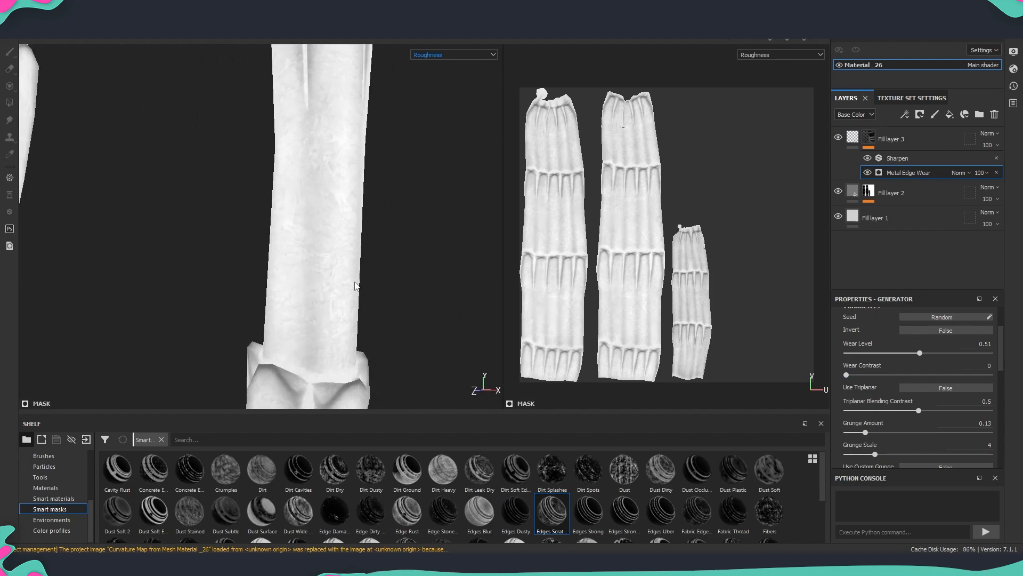
{"action": "right_click_drag", "start_coordinate": [356, 291], "coordinate": [398, 317], "text": "alt"}
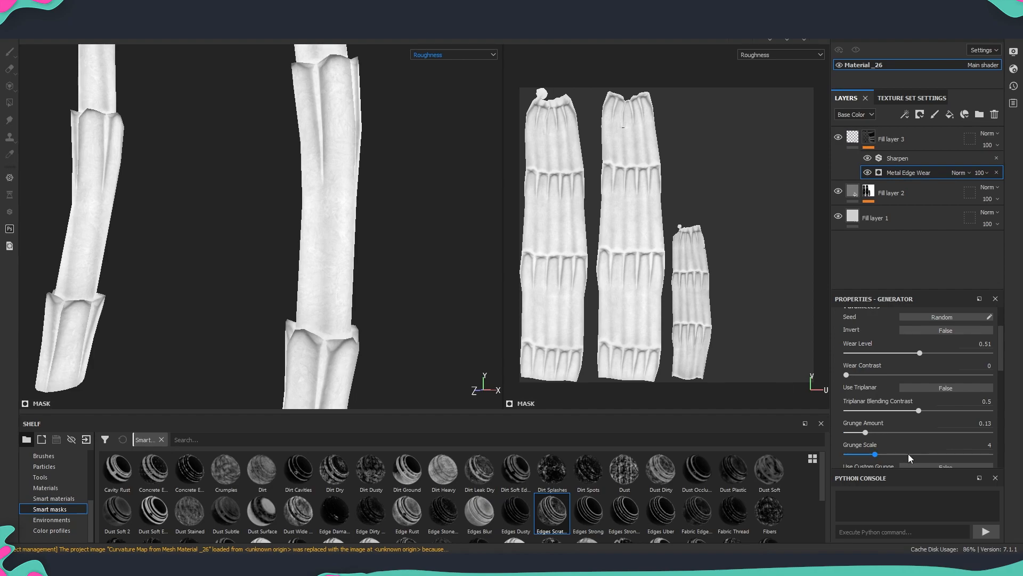
- Try a Grunge Scale of 11 on the Metal Edge Wear generator
{"action": "left_click_drag", "start_coordinate": [935, 451], "coordinate": [942, 451]}
{"action": "left_click_drag", "start_coordinate": [341, 266], "coordinate": [295, 257], "text": "alt"}
{"action": "right_click_drag", "start_coordinate": [295, 257], "coordinate": [328, 260], "text": "alt"}
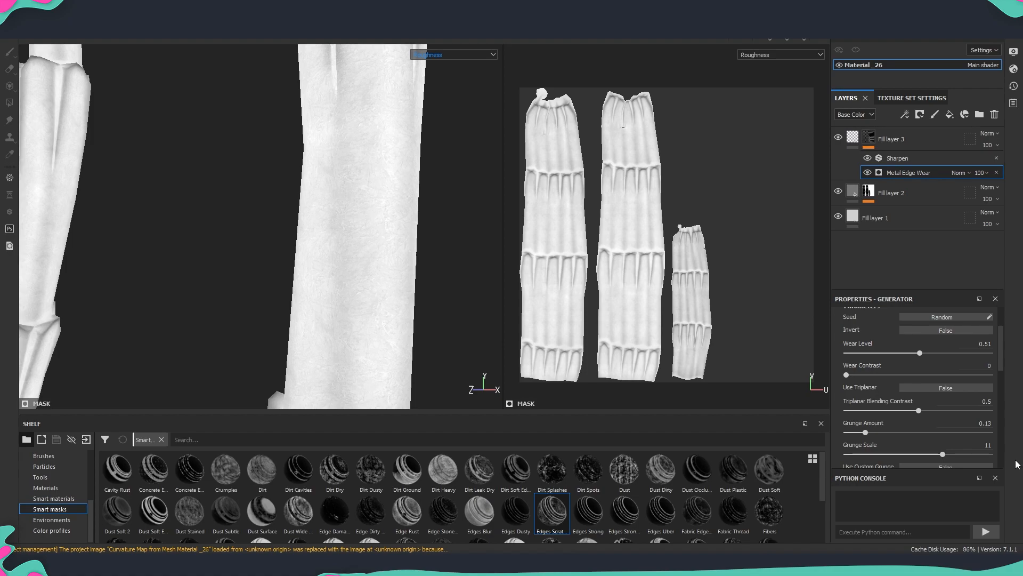
- Set the Metal Edge Wear generator's Grunge Scale to 3
{"action": "left_click_drag", "start_coordinate": [862, 454], "coordinate": [865, 453]}
{"action": "left_click_drag", "start_coordinate": [304, 237], "coordinate": [326, 240], "text": "alt"}
{"action": "right_click_drag", "start_coordinate": [326, 240], "coordinate": [357, 234], "text": "alt"}
{"action": "left_click_drag", "start_coordinate": [356, 234], "coordinate": [344, 277], "text": "alt"}
{"action": "scroll", "coordinate": [349, 261], "scroll_direction": "up", "scroll_amount": 4}
- Raise the Metal Edge Wear generator's Edges Smoothness to about 2.4
{"action": "scroll", "coordinate": [921, 399], "scroll_direction": "down", "scroll_amount": 1}
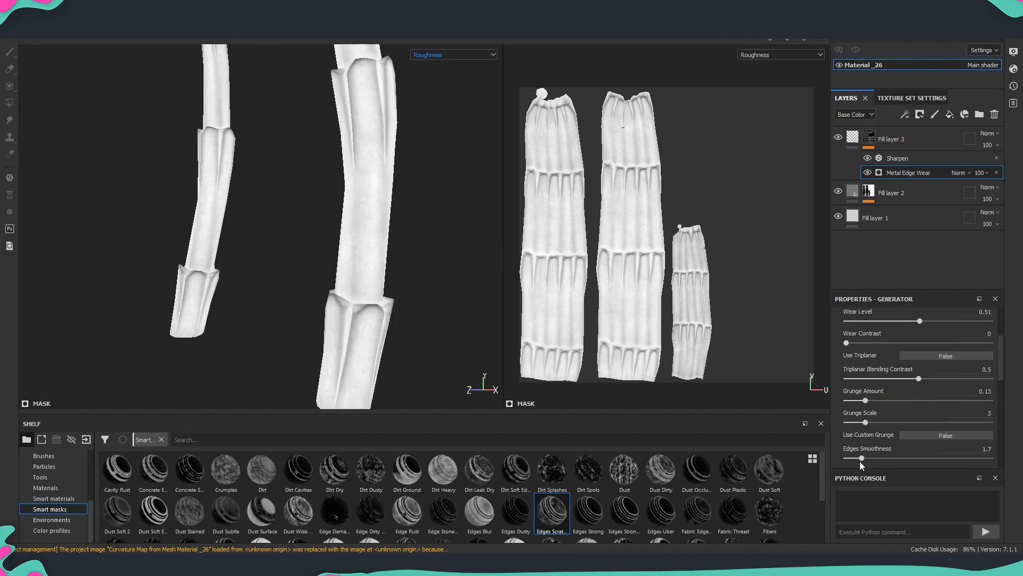
{"action": "left_click_drag", "start_coordinate": [863, 457], "coordinate": [873, 462]}
{"action": "left_click_drag", "start_coordinate": [536, 343], "coordinate": [397, 278], "text": "alt"}
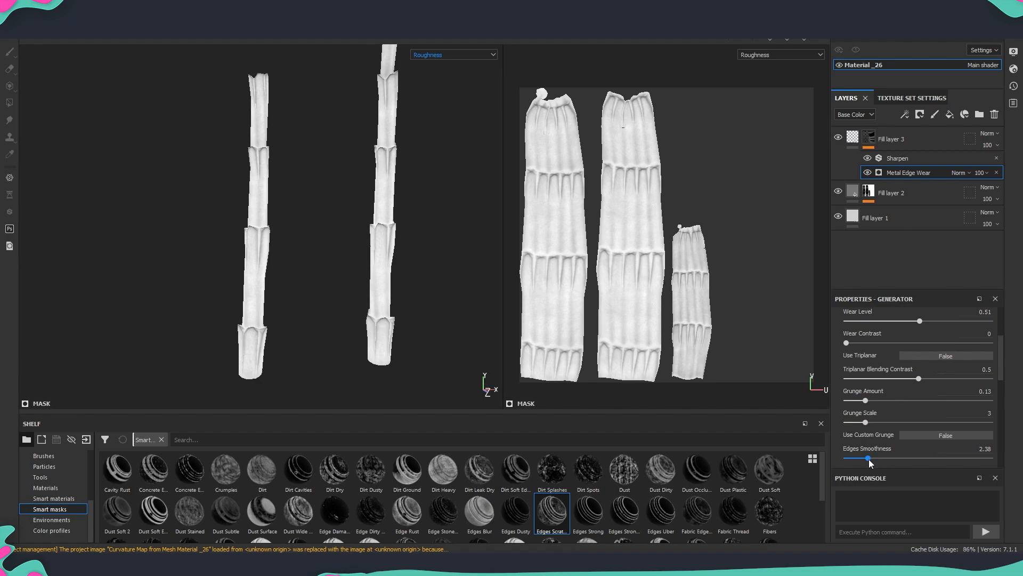
{"action": "left_click_drag", "start_coordinate": [869, 458], "coordinate": [871, 459]}
{"action": "scroll", "coordinate": [881, 422], "scroll_direction": "up", "scroll_amount": 3}
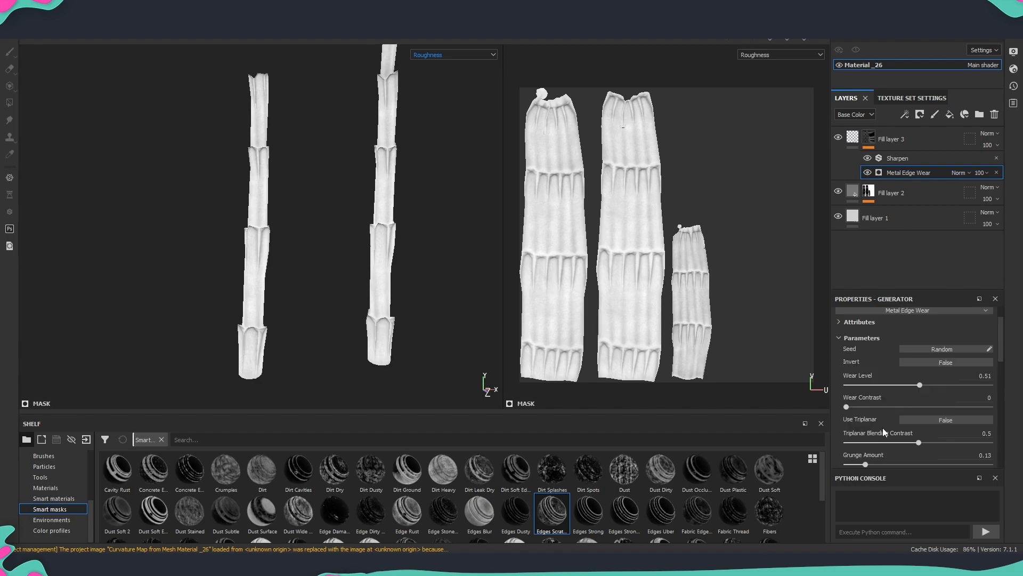
{"action": "left_click_drag", "start_coordinate": [427, 233], "coordinate": [388, 234], "text": "alt"}
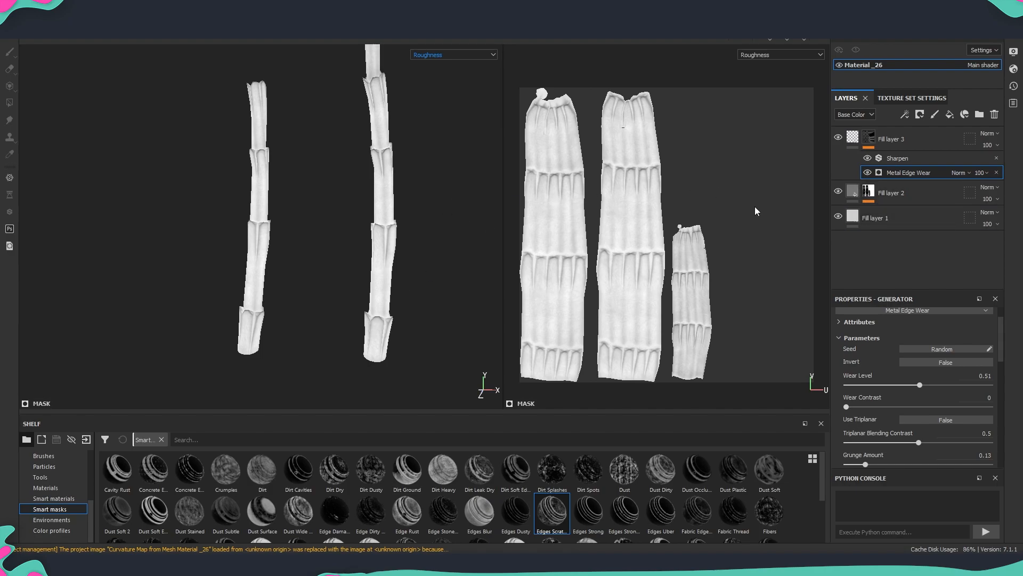
- Add a paint effect to Fill layer 3's mask and choose the Dirt 1 brush for it
{"action": "right_click", "coordinate": [872, 141]}
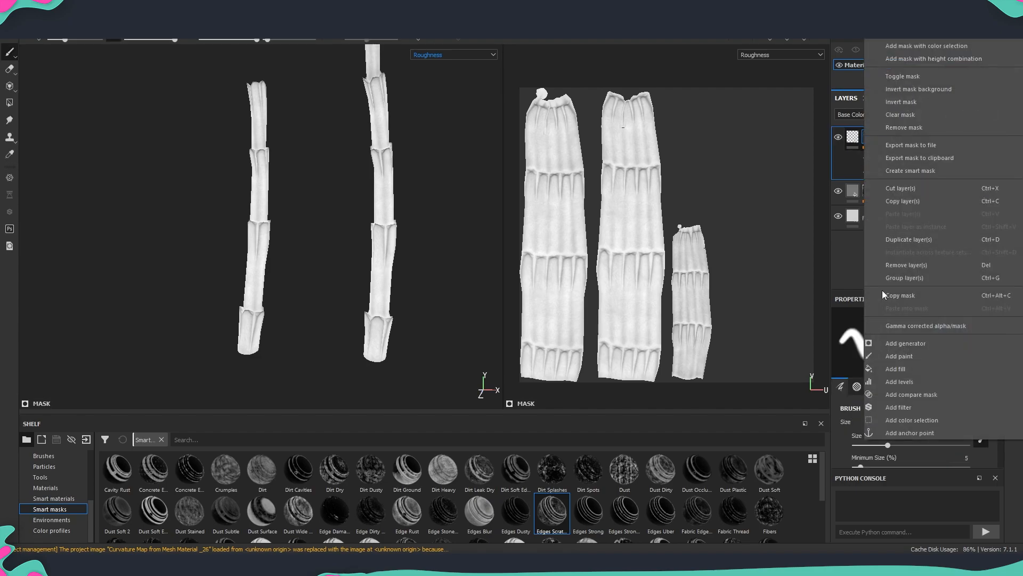
{"action": "left_click", "coordinate": [910, 358]}
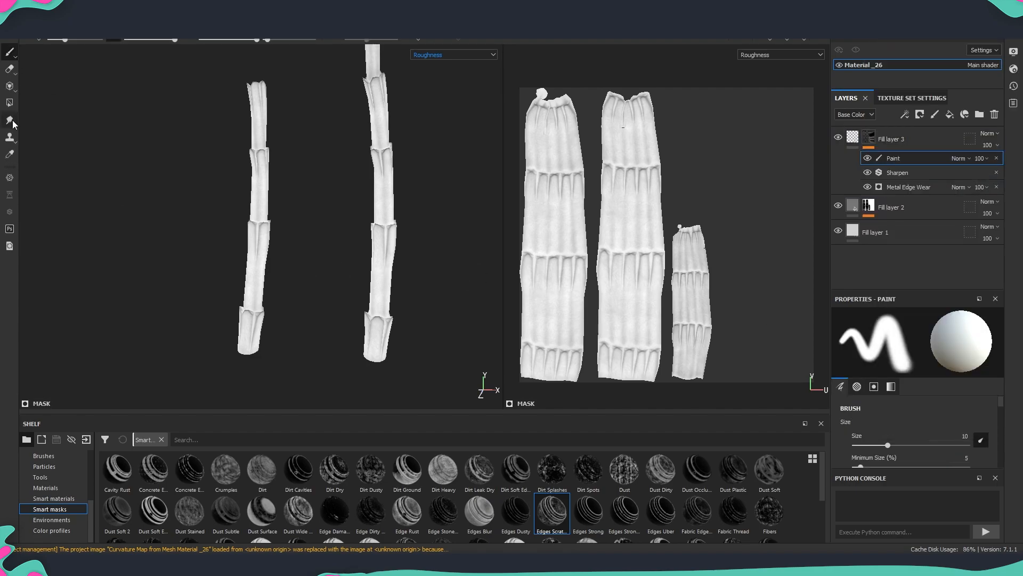
{"action": "mouse_move", "coordinate": [8, 59]}
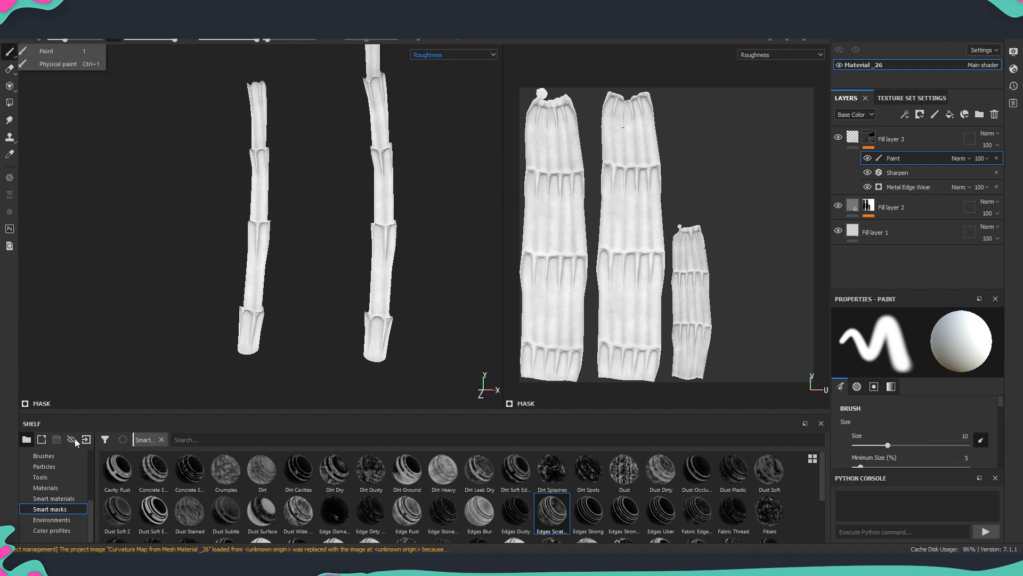
{"action": "left_click", "coordinate": [43, 456]}
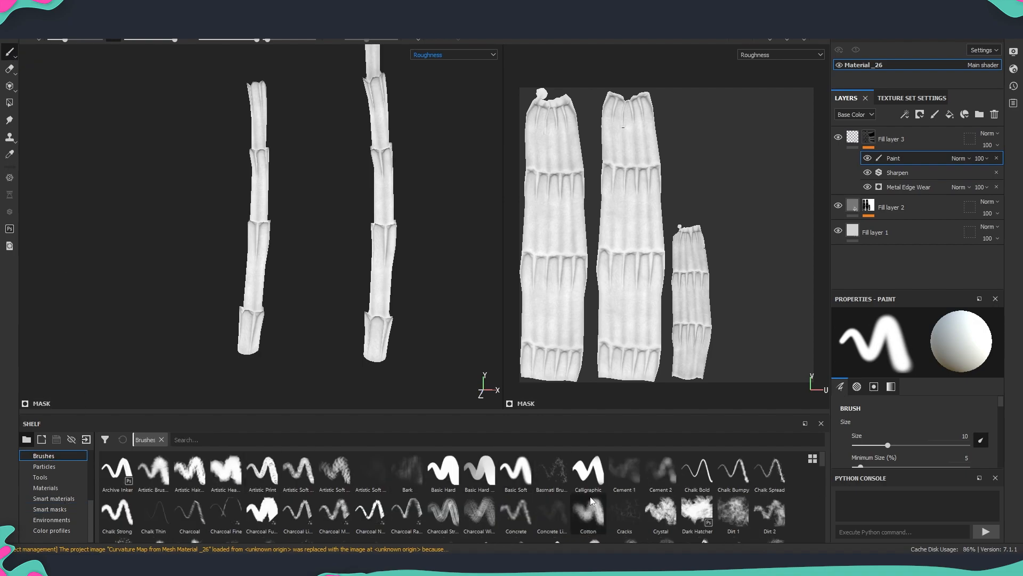
{"action": "mouse_move", "coordinate": [663, 517]}
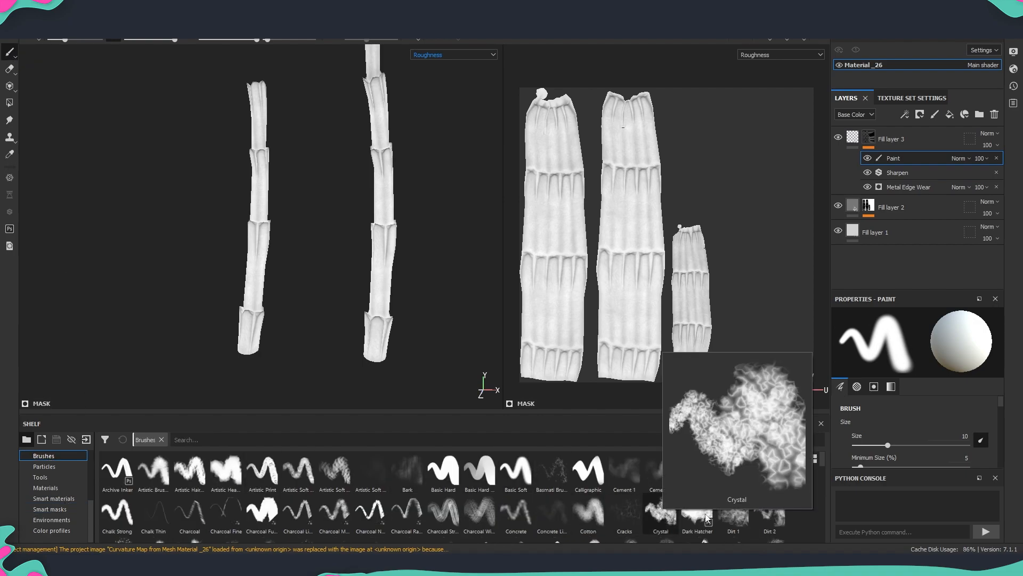
{"action": "left_click", "coordinate": [733, 513]}
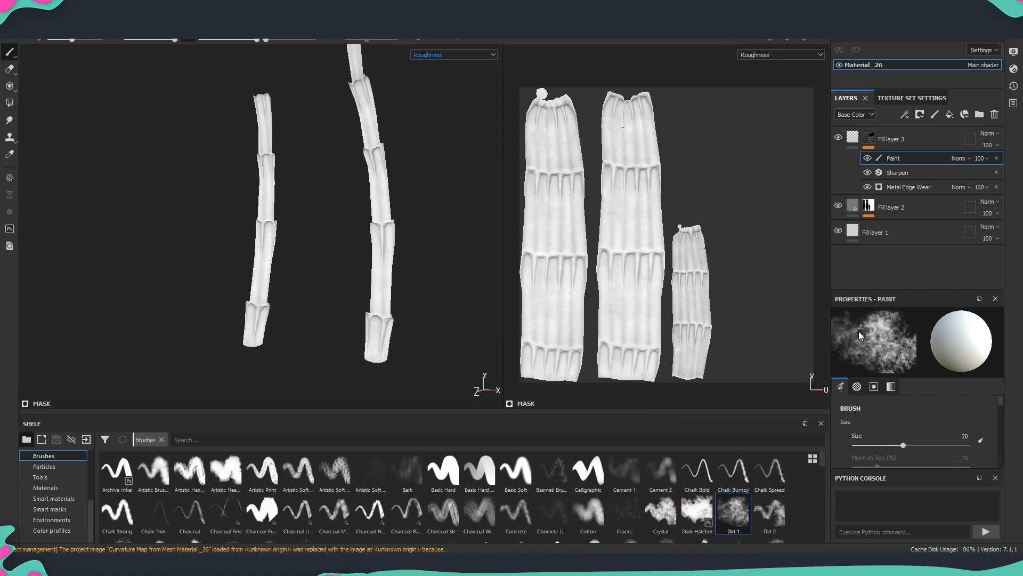
- Try a grayscale value of 0.2451 for the Dirt 1 brush near the base of the trunk
{"action": "scroll", "coordinate": [927, 428], "scroll_direction": "down", "scroll_amount": 5}
{"action": "left_click", "coordinate": [874, 386]}
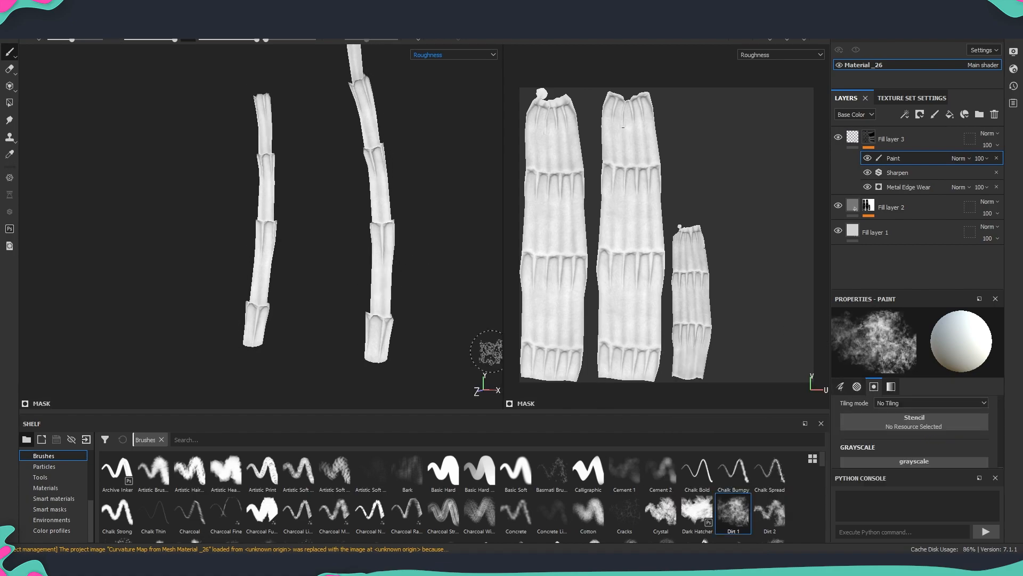
{"action": "left_click_drag", "start_coordinate": [383, 277], "coordinate": [368, 267], "text": "alt"}
{"action": "right_click_drag", "start_coordinate": [397, 303], "coordinate": [413, 304], "text": "ctrl"}
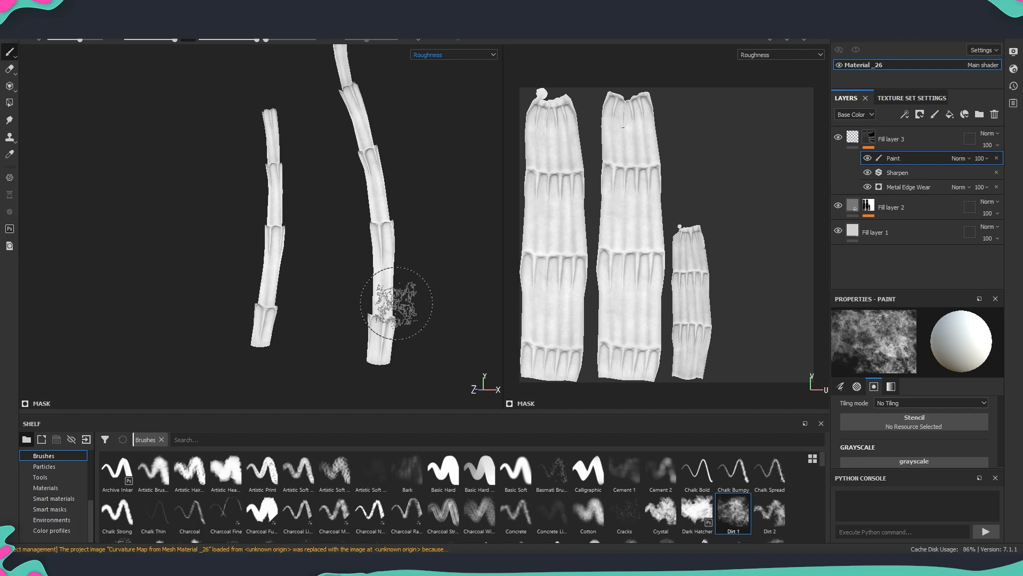
{"action": "left_click_drag", "start_coordinate": [283, 312], "coordinate": [440, 320], "text": "alt"}
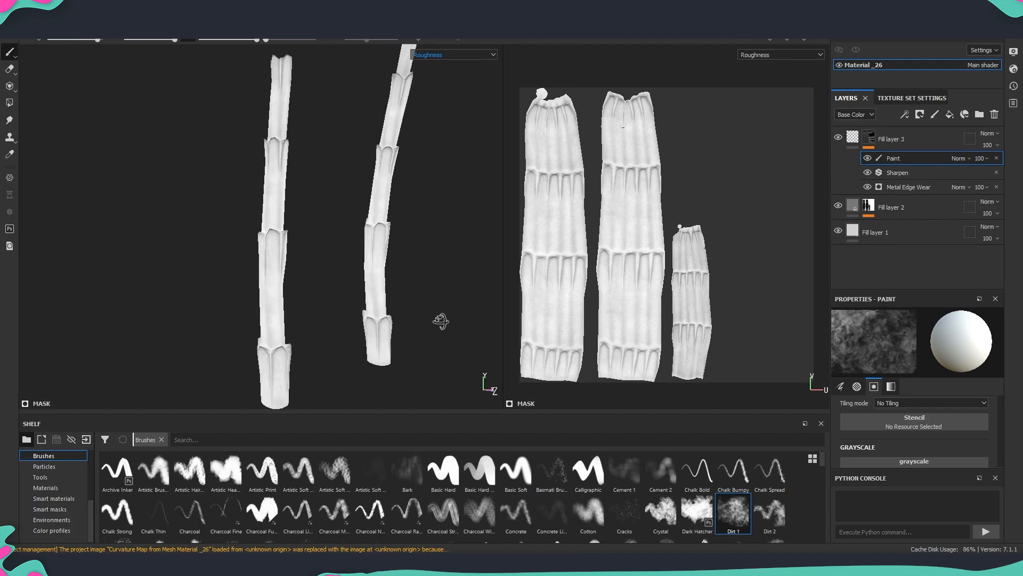
{"action": "scroll", "coordinate": [376, 303], "scroll_direction": "up", "scroll_amount": 8}
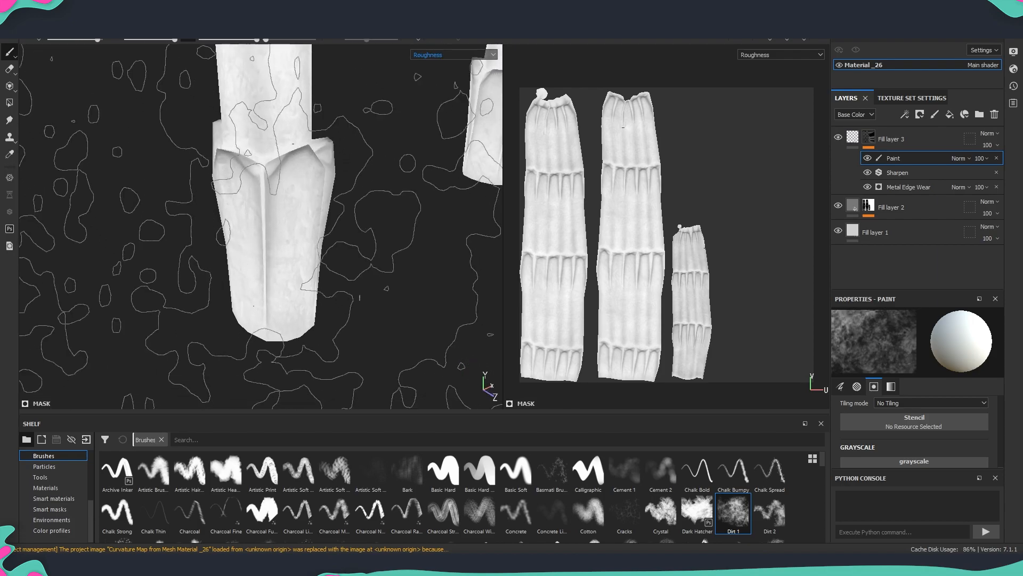
{"action": "scroll", "coordinate": [384, 297], "scroll_direction": "down", "scroll_amount": 3}
{"action": "middle_click_drag", "start_coordinate": [395, 290], "coordinate": [428, 337], "text": "alt"}
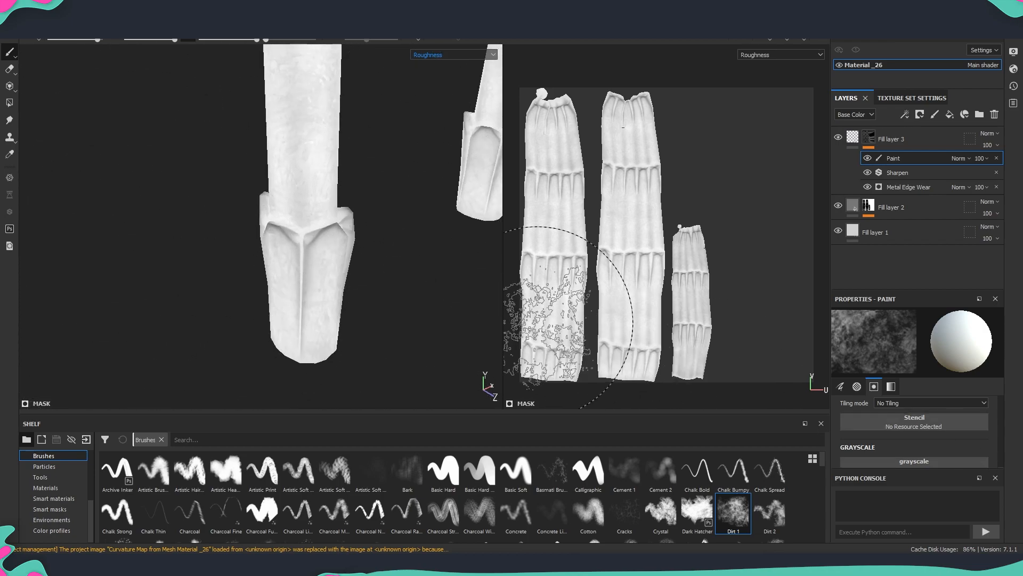
{"action": "scroll", "coordinate": [944, 451], "scroll_direction": "down", "scroll_amount": 2}
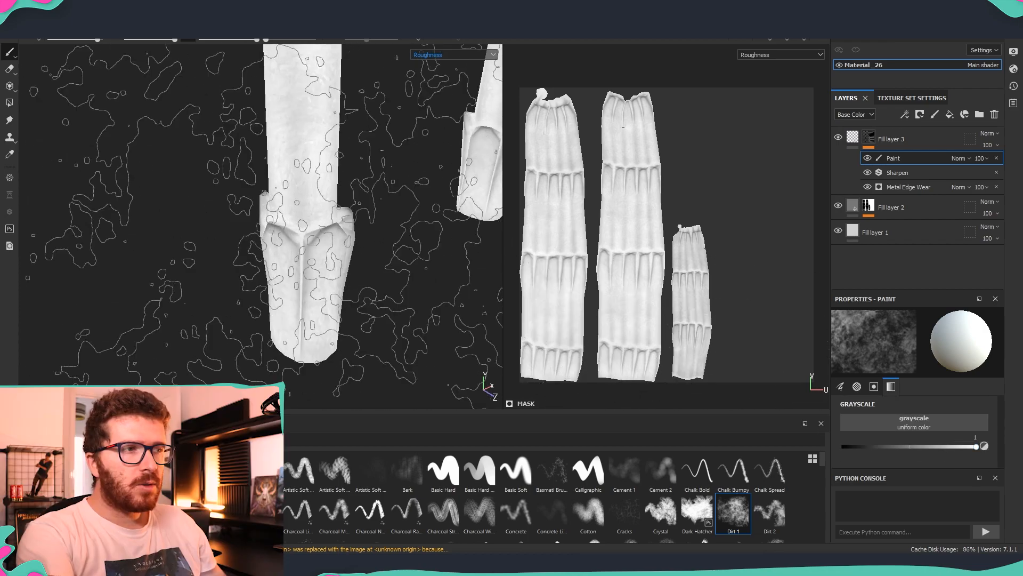
{"action": "left_click", "coordinate": [874, 448]}
{"action": "right_click_drag", "start_coordinate": [283, 254], "coordinate": [235, 247], "text": "ctrl"}
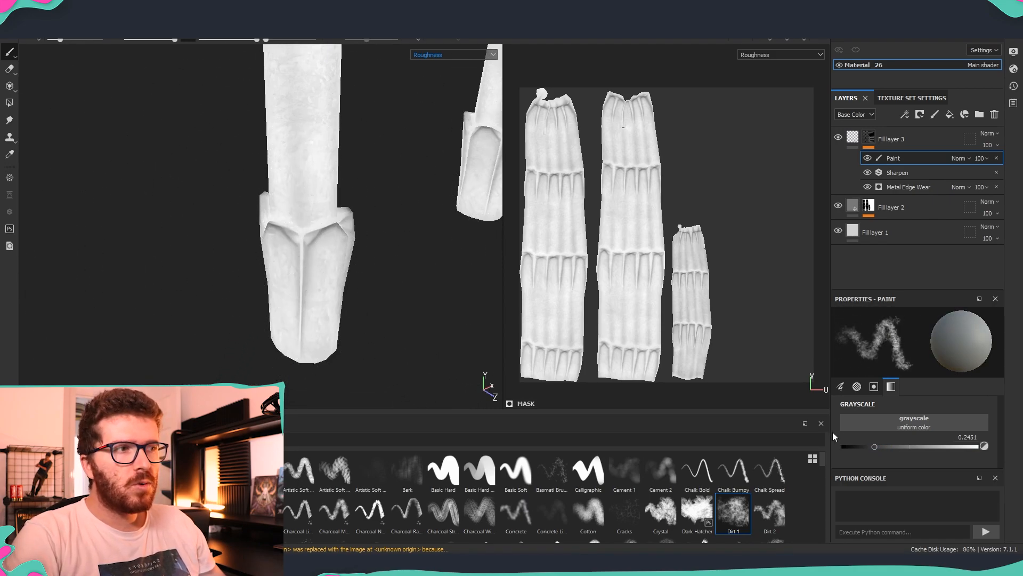
- Restore the brush's grayscale to 1 and try a dirt stamp on the trunk's lowest joint
{"action": "left_click", "coordinate": [967, 447]}
{"action": "key", "text": "ctrl+z"}
{"action": "right_click_drag", "start_coordinate": [387, 322], "coordinate": [431, 319], "text": "ctrl"}
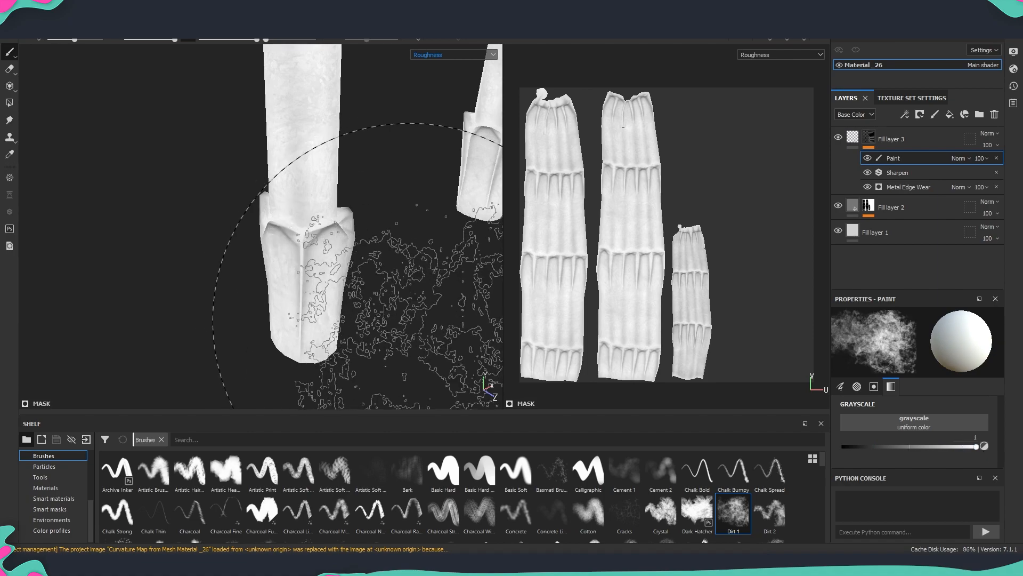
{"action": "left_click", "coordinate": [307, 230]}
{"action": "left_click_drag", "start_coordinate": [304, 270], "coordinate": [226, 306], "text": "alt"}
{"action": "key", "text": "ctrl+z"}
- Paint dirt around the full lowest joint of the first trunk in Fill layer 3's mask, using a smaller brush
{"action": "left_click_drag", "start_coordinate": [232, 227], "coordinate": [298, 239], "text": "alt"}
{"action": "right_click_drag", "start_coordinate": [334, 246], "coordinate": [310, 247], "text": "ctrl"}
{"action": "left_click", "coordinate": [333, 246]}
{"action": "mouse_move", "coordinate": [287, 298]}
{"action": "left_mouse_down", "text": "alt"}
{"action": "mouse_move", "coordinate": [320, 315]}
{"action": "mouse_move", "coordinate": [381, 288]}
{"action": "left_mouse_up", "text": "alt"}
{"action": "scroll", "coordinate": [562, 364], "scroll_direction": "up", "scroll_amount": 3}
{"action": "scroll", "coordinate": [563, 364], "scroll_direction": "up", "scroll_amount": 2}
{"action": "left_click_drag", "start_coordinate": [589, 267], "coordinate": [727, 326]}
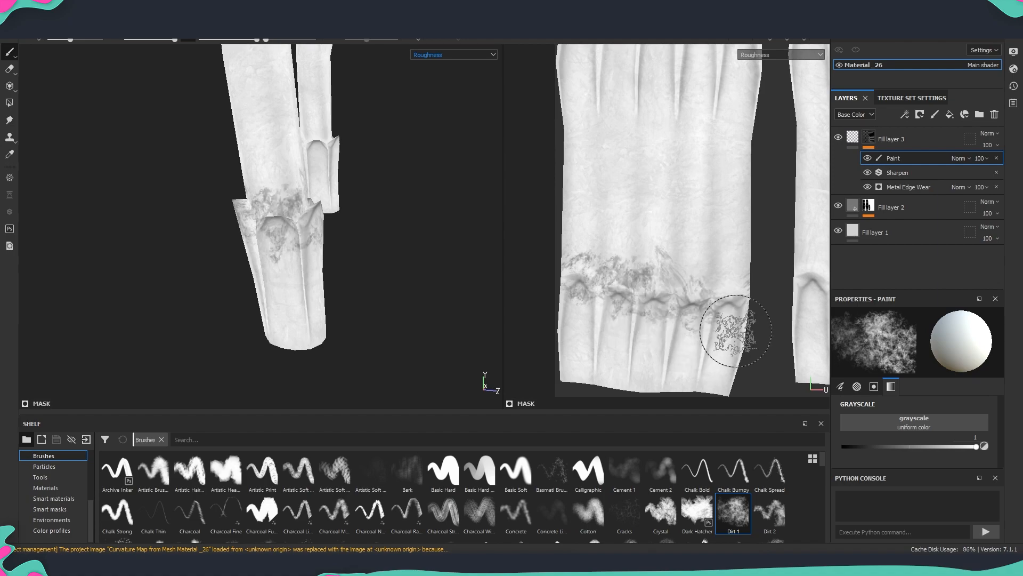
- Stamp dirt on the second trunk's lowest joint and on the middle joints of both large trunks in the UV view
{"action": "scroll", "coordinate": [692, 333], "scroll_direction": "down", "scroll_amount": 3}
{"action": "left_click", "coordinate": [646, 292]}
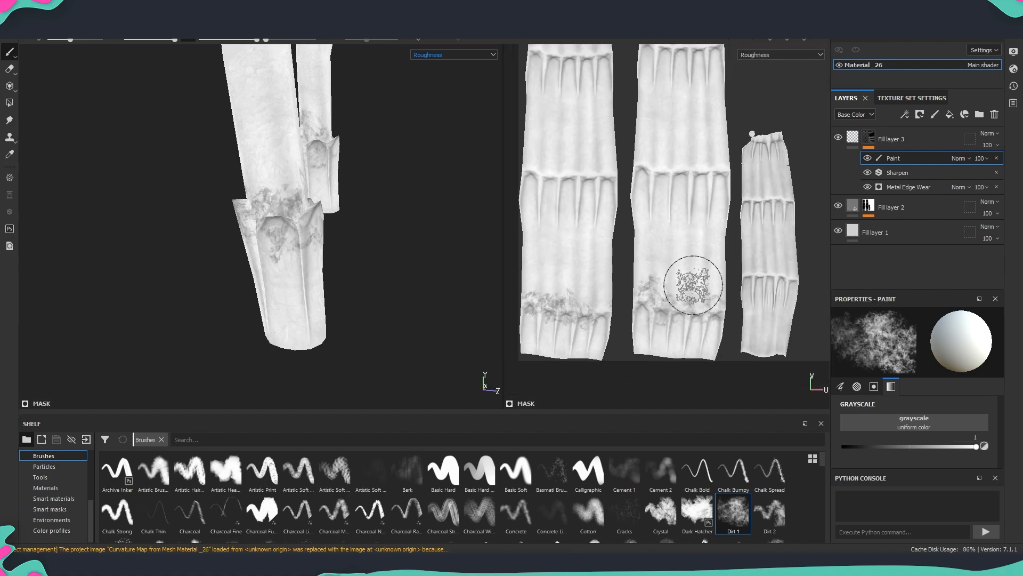
{"action": "middle_click_drag", "start_coordinate": [693, 285], "coordinate": [691, 328]}
{"action": "left_click", "coordinate": [715, 225]}
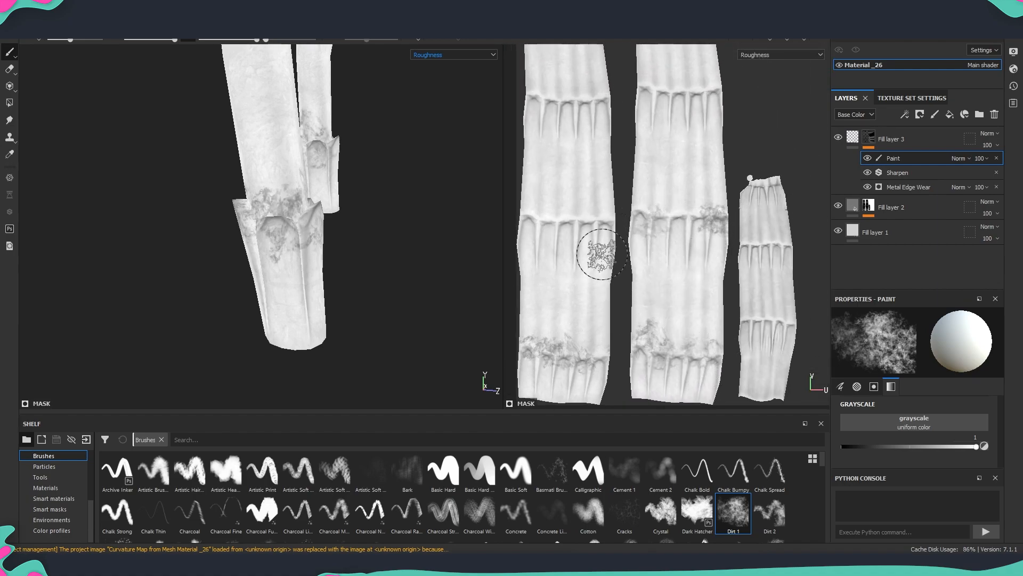
{"action": "right_click_drag", "start_coordinate": [586, 244], "coordinate": [621, 244], "text": "ctrl"}
{"action": "left_click", "coordinate": [575, 242]}
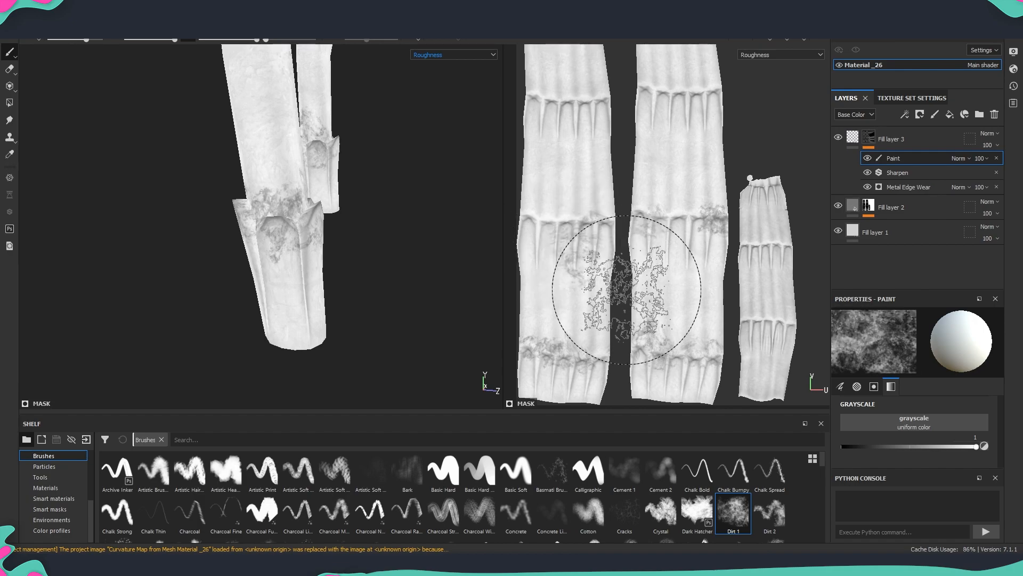
- Paint broader dirt patches above and below the second trunk's middle joint with the enlarged brush
{"action": "scroll", "coordinate": [688, 280], "scroll_direction": "down", "scroll_amount": 1}
{"action": "middle_click_drag", "start_coordinate": [687, 279], "coordinate": [671, 304], "text": "alt"}
{"action": "left_click_drag", "start_coordinate": [713, 229], "coordinate": [691, 235]}
{"action": "left_click_drag", "start_coordinate": [689, 285], "coordinate": [682, 299]}
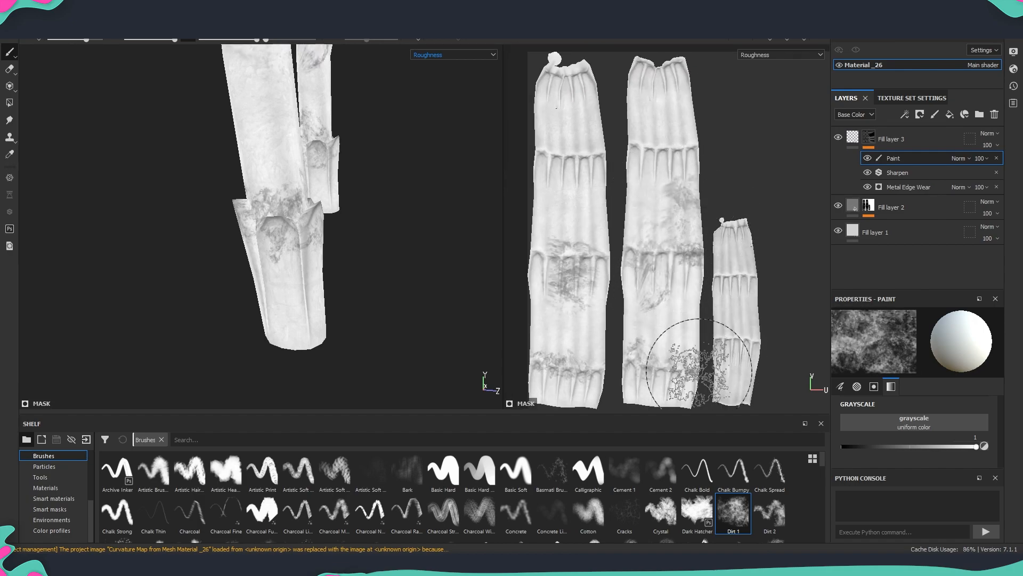
- Set the Dirt 1 brush's grayscale to 0 for removing painted dirt from the trunk
{"action": "scroll", "coordinate": [390, 224], "scroll_direction": "down", "scroll_amount": 4}
{"action": "left_click_drag", "start_coordinate": [391, 224], "coordinate": [452, 264], "text": "alt"}
{"action": "scroll", "coordinate": [345, 252], "scroll_direction": "up", "scroll_amount": 5}
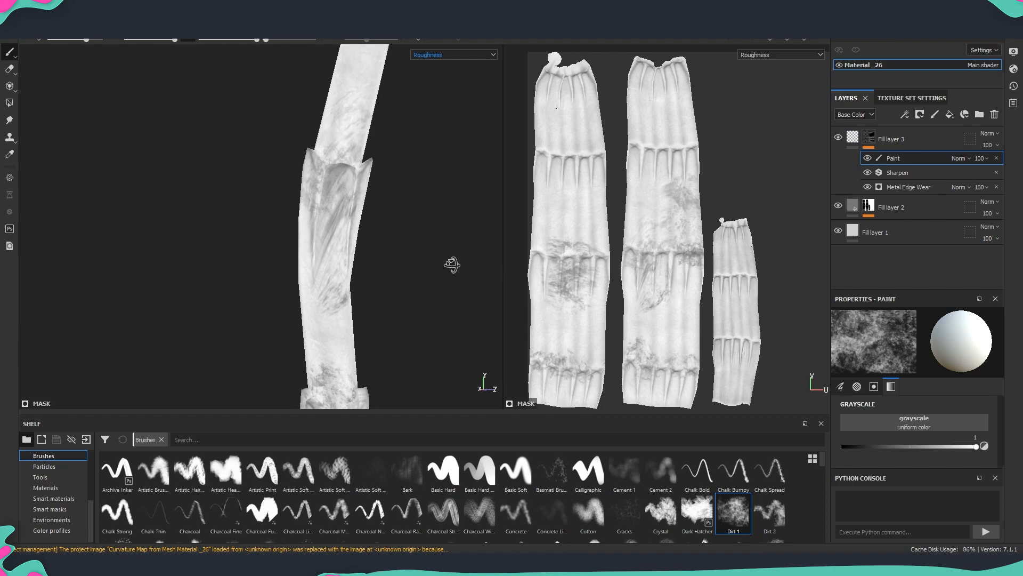
{"action": "left_click_drag", "start_coordinate": [901, 448], "coordinate": [833, 449]}
{"action": "right_click_drag", "start_coordinate": [328, 261], "coordinate": [272, 262], "text": "ctrl"}
{"action": "left_click_drag", "start_coordinate": [339, 294], "coordinate": [368, 284], "text": "alt"}
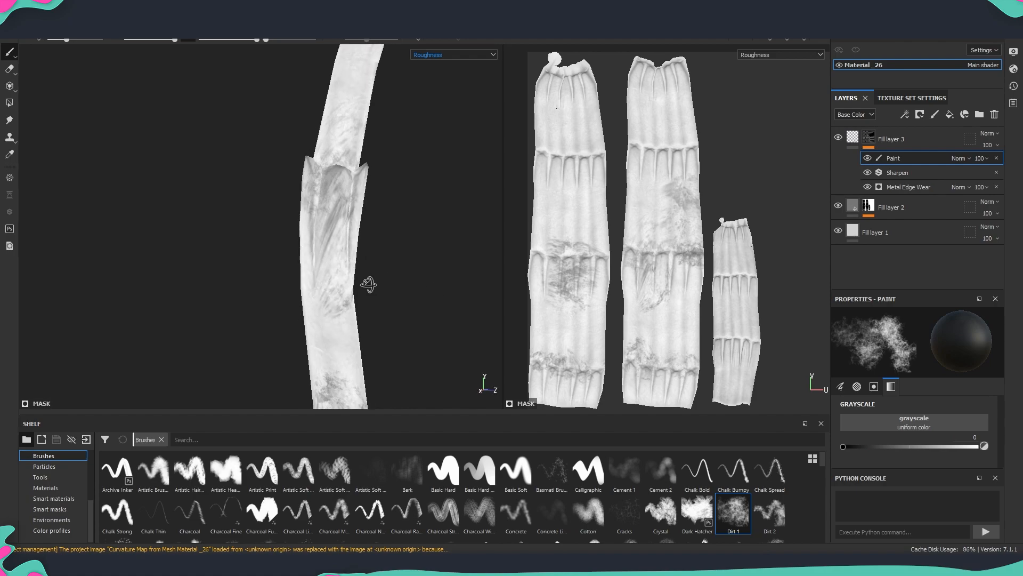
- Fade the dirt below the second trunk's middle joint using the enlarged Dirt 1 brush
{"action": "right_click_drag", "start_coordinate": [338, 277], "coordinate": [373, 277], "text": "ctrl"}
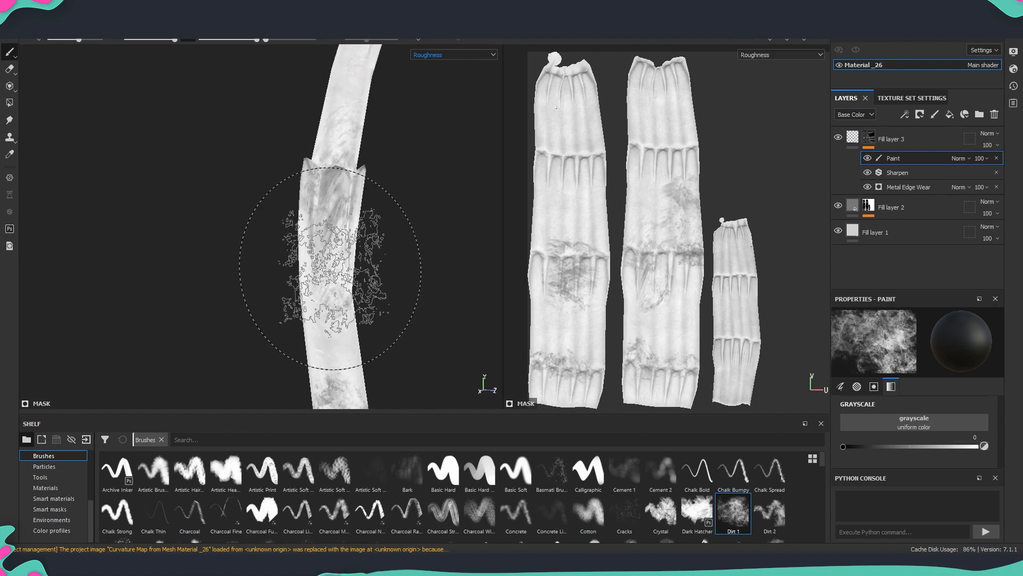
{"action": "left_click", "coordinate": [330, 264]}
{"action": "left_click_drag", "start_coordinate": [395, 298], "coordinate": [381, 314], "text": "alt"}
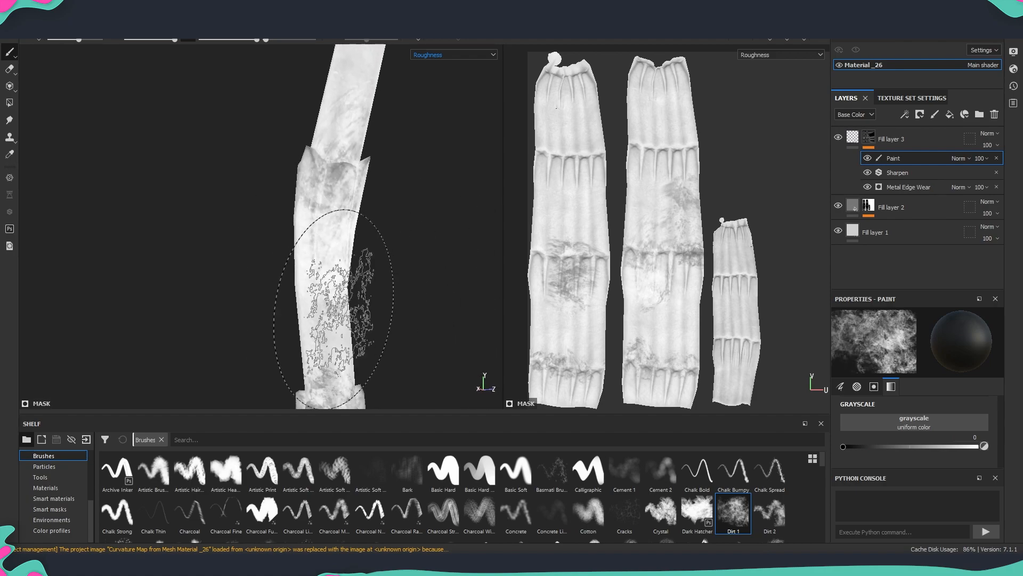
{"action": "mouse_move", "coordinate": [336, 160]}
{"action": "left_mouse_down", "text": "alt"}
{"action": "mouse_move", "coordinate": [320, 196]}
{"action": "mouse_move", "coordinate": [387, 191]}
{"action": "mouse_move", "coordinate": [199, 248]}
{"action": "left_mouse_up", "text": "alt"}
{"action": "left_click", "coordinate": [323, 261]}
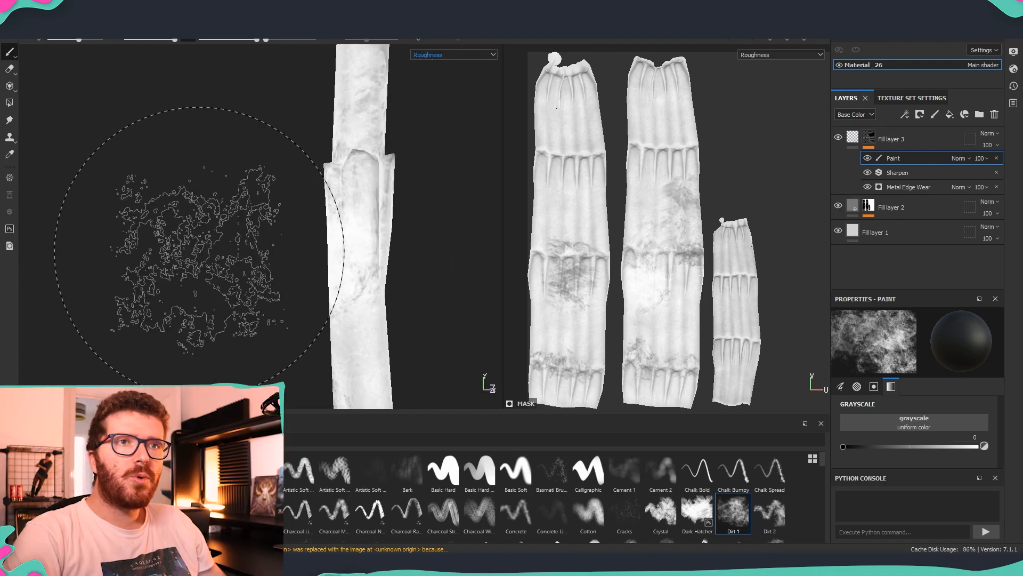
- Soften the dirt patch just above the second trunk's middle joint
{"action": "left_click_drag", "start_coordinate": [410, 307], "coordinate": [341, 322], "text": "alt"}
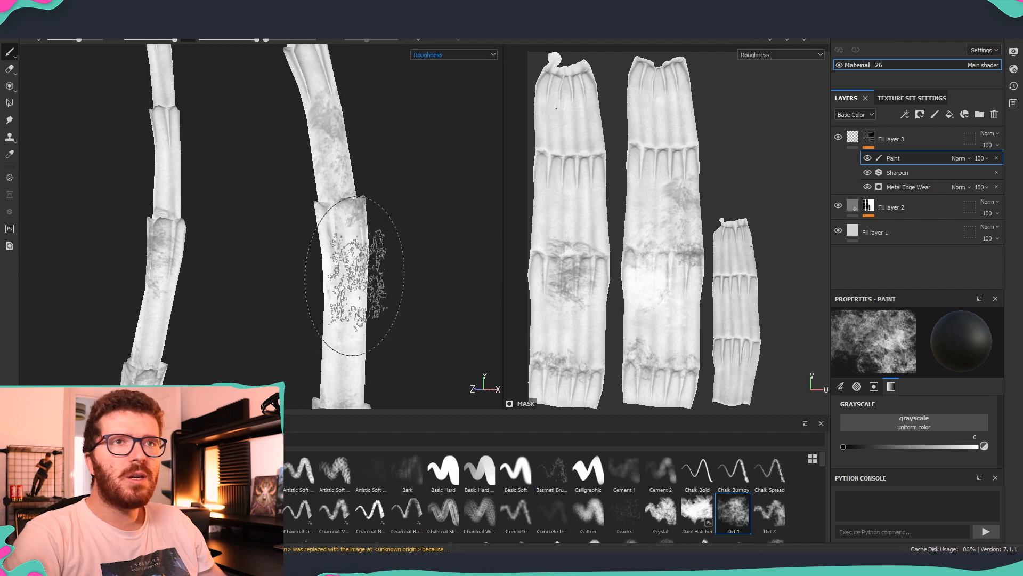
{"action": "mouse_move", "coordinate": [354, 276]}
{"action": "left_mouse_down", "text": "alt"}
{"action": "mouse_move", "coordinate": [386, 251]}
{"action": "mouse_move", "coordinate": [377, 331]}
{"action": "left_mouse_up", "text": "alt"}
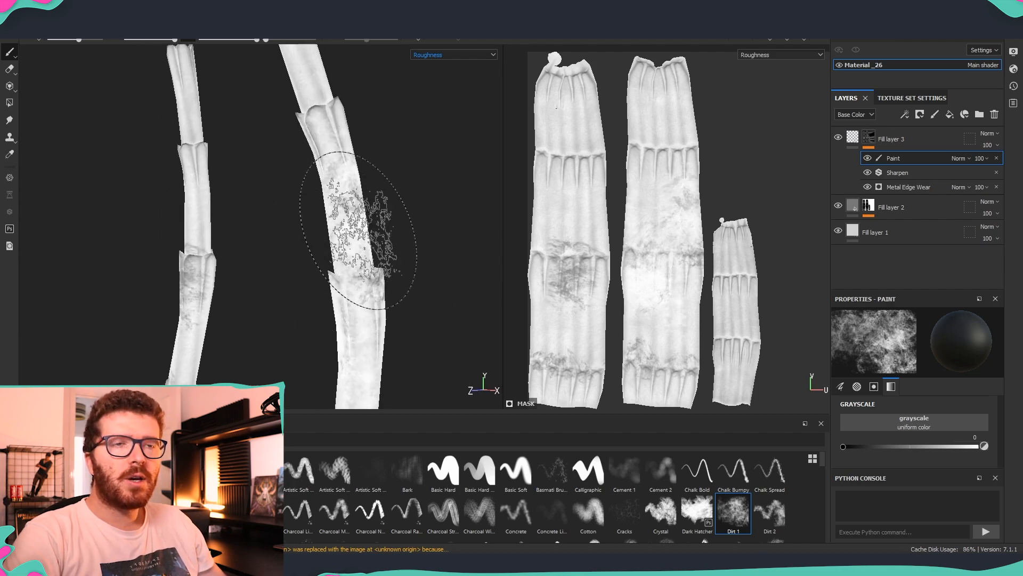
{"action": "mouse_move", "coordinate": [359, 230]}
{"action": "left_mouse_down", "text": "alt"}
{"action": "mouse_move", "coordinate": [267, 281]}
{"action": "mouse_move", "coordinate": [422, 331]}
{"action": "mouse_move", "coordinate": [393, 175]}
{"action": "mouse_move", "coordinate": [336, 288]}
{"action": "mouse_move", "coordinate": [642, 334]}
{"action": "mouse_move", "coordinate": [506, 298]}
{"action": "mouse_move", "coordinate": [491, 258]}
{"action": "mouse_move", "coordinate": [427, 245]}
{"action": "mouse_move", "coordinate": [394, 267]}
{"action": "mouse_move", "coordinate": [366, 320]}
{"action": "mouse_move", "coordinate": [294, 318]}
{"action": "left_mouse_up", "text": "alt"}
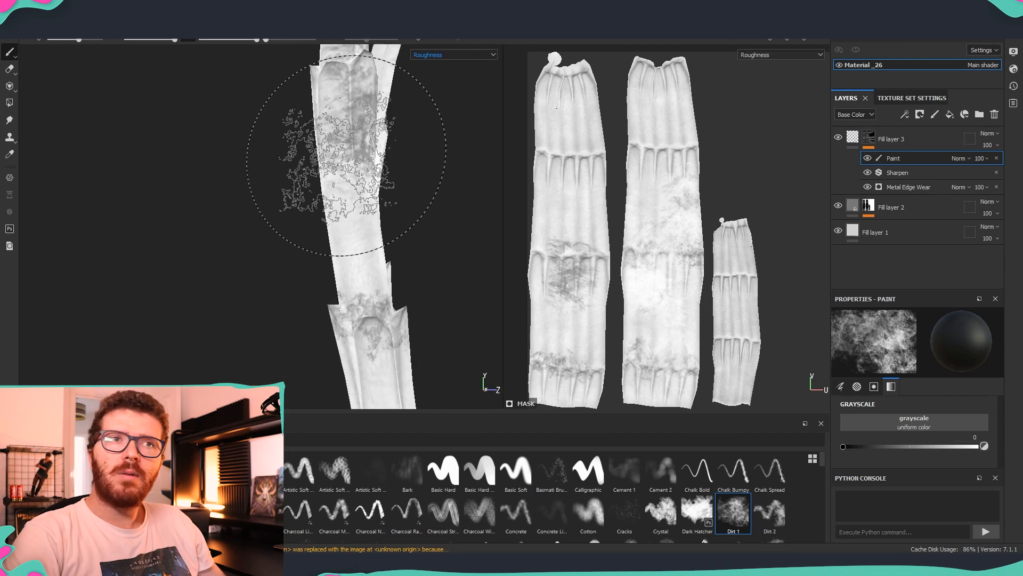
- Break up the dirt below the first trunk's middle joint and thin it around its lowest joint
{"action": "mouse_move", "coordinate": [346, 155]}
{"action": "left_mouse_down", "text": "alt"}
{"action": "mouse_move", "coordinate": [342, 297]}
{"action": "mouse_move", "coordinate": [346, 163]}
{"action": "left_mouse_up", "text": "alt"}
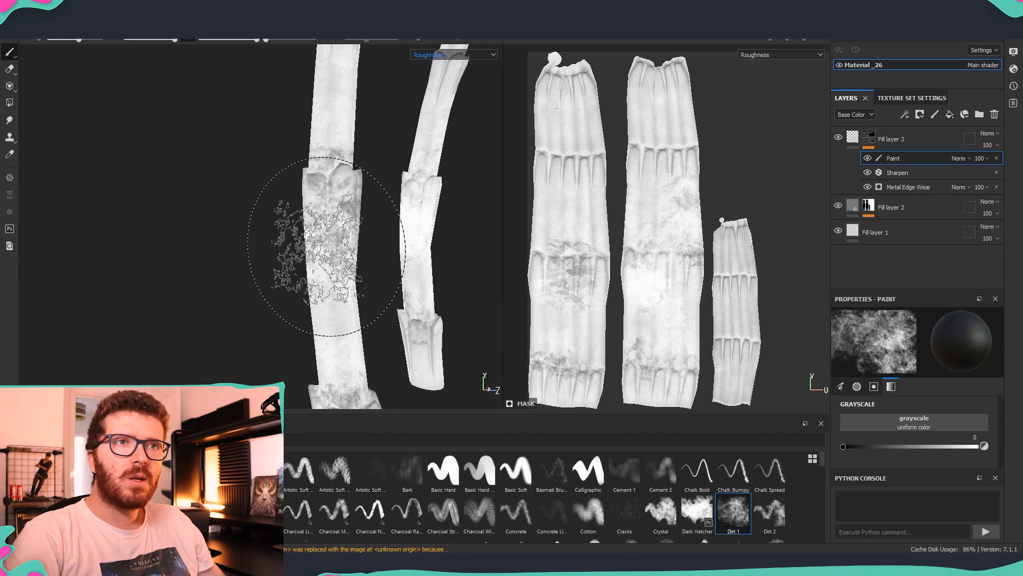
{"action": "mouse_move", "coordinate": [326, 246]}
{"action": "left_mouse_down", "text": "alt"}
{"action": "mouse_move", "coordinate": [258, 299]}
{"action": "mouse_move", "coordinate": [320, 245]}
{"action": "left_mouse_up", "text": "alt"}
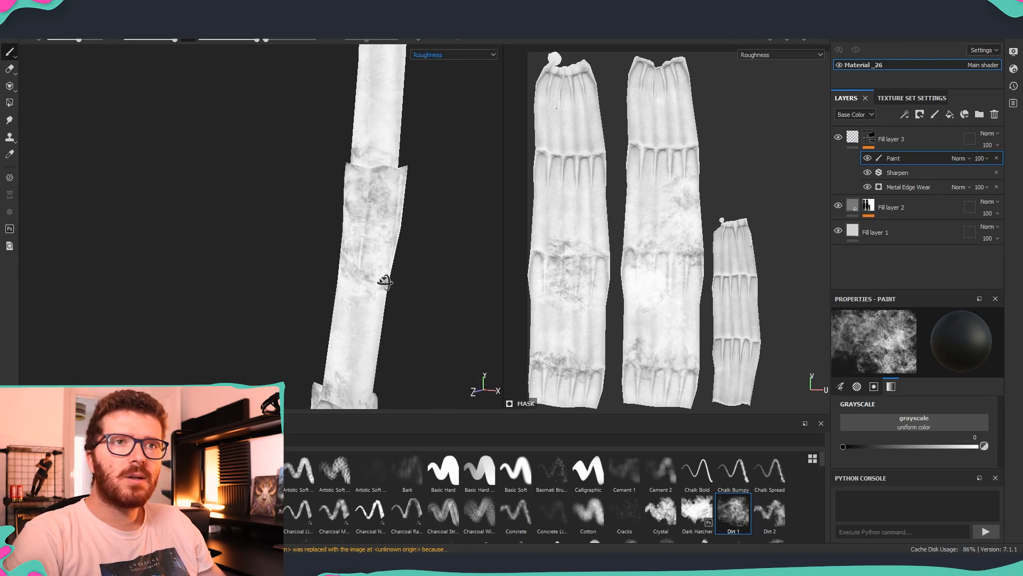
{"action": "left_click_drag", "start_coordinate": [384, 282], "coordinate": [449, 237], "text": "alt"}
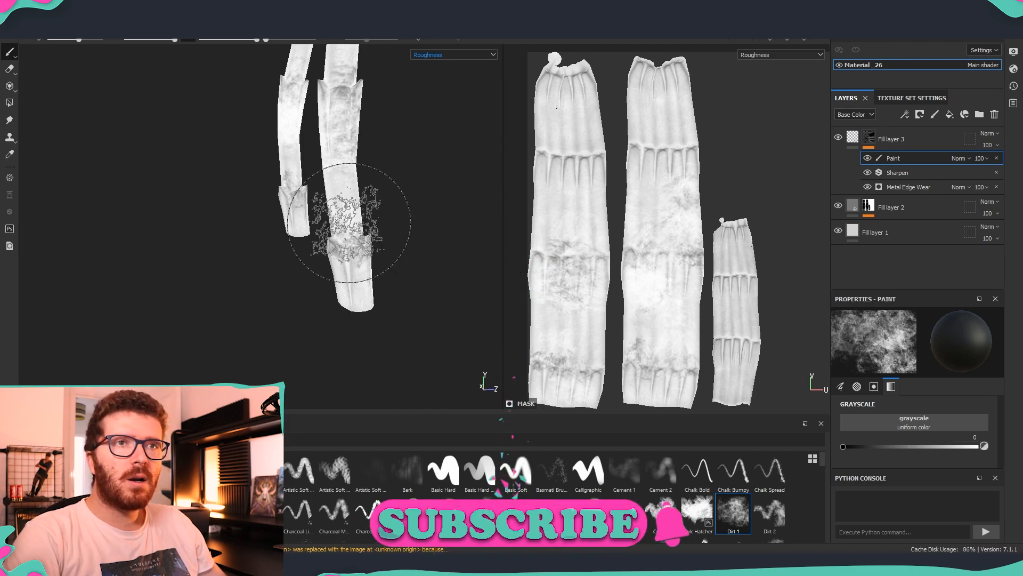
{"action": "mouse_move", "coordinate": [358, 271]}
{"action": "left_mouse_down", "text": "alt"}
{"action": "mouse_move", "coordinate": [471, 276]}
{"action": "mouse_move", "coordinate": [354, 137]}
{"action": "mouse_move", "coordinate": [263, 258]}
{"action": "mouse_move", "coordinate": [297, 233]}
{"action": "mouse_move", "coordinate": [267, 309]}
{"action": "left_mouse_up", "text": "alt"}
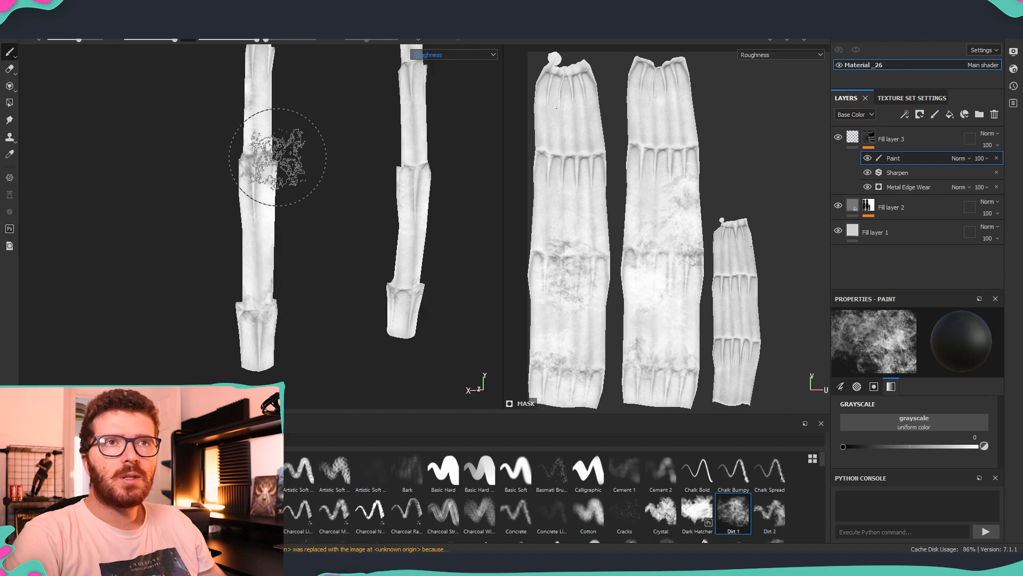
{"action": "left_click_drag", "start_coordinate": [293, 236], "coordinate": [296, 184], "text": "alt"}
{"action": "mouse_move", "coordinate": [320, 219]}
{"action": "left_mouse_down", "text": "alt"}
{"action": "mouse_move", "coordinate": [361, 251]}
{"action": "mouse_move", "coordinate": [334, 214]}
{"action": "left_mouse_up", "text": "alt"}
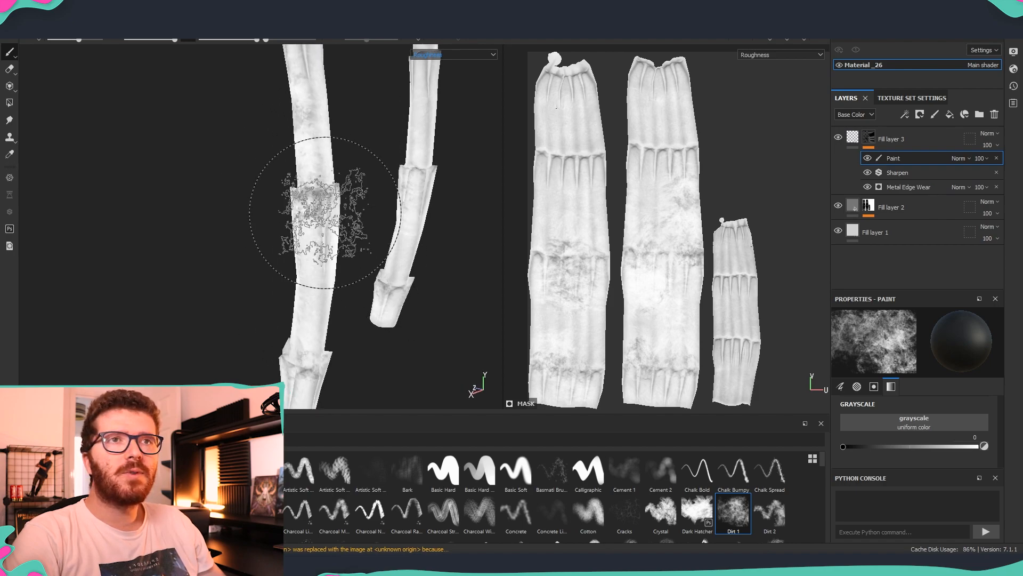
- Reduce the brush size and clean up the remaining dirt along the collar of the trunk's middle joint
{"action": "scroll", "coordinate": [324, 224], "scroll_direction": "down", "scroll_amount": 3}
{"action": "middle_click_drag", "start_coordinate": [325, 234], "coordinate": [347, 296], "text": "alt"}
{"action": "left_click_drag", "start_coordinate": [348, 297], "coordinate": [568, 282], "text": "alt"}
{"action": "scroll", "coordinate": [382, 222], "scroll_direction": "up", "scroll_amount": 2}
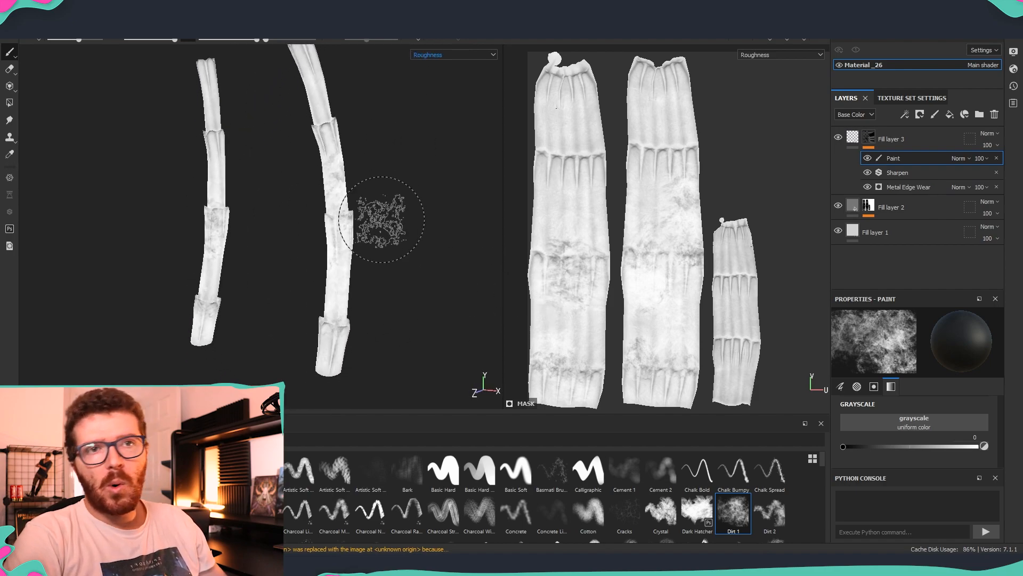
{"action": "mouse_move", "coordinate": [382, 223]}
{"action": "left_mouse_down", "text": "alt"}
{"action": "mouse_move", "coordinate": [433, 262]}
{"action": "mouse_move", "coordinate": [401, 296]}
{"action": "mouse_move", "coordinate": [338, 296]}
{"action": "left_mouse_up", "text": "alt"}
{"action": "scroll", "coordinate": [338, 297], "scroll_direction": "up", "scroll_amount": 3}
{"action": "middle_click_drag", "start_coordinate": [337, 297], "coordinate": [267, 233], "text": "alt"}
{"action": "left_click_drag", "start_coordinate": [267, 233], "coordinate": [370, 270], "text": "alt"}
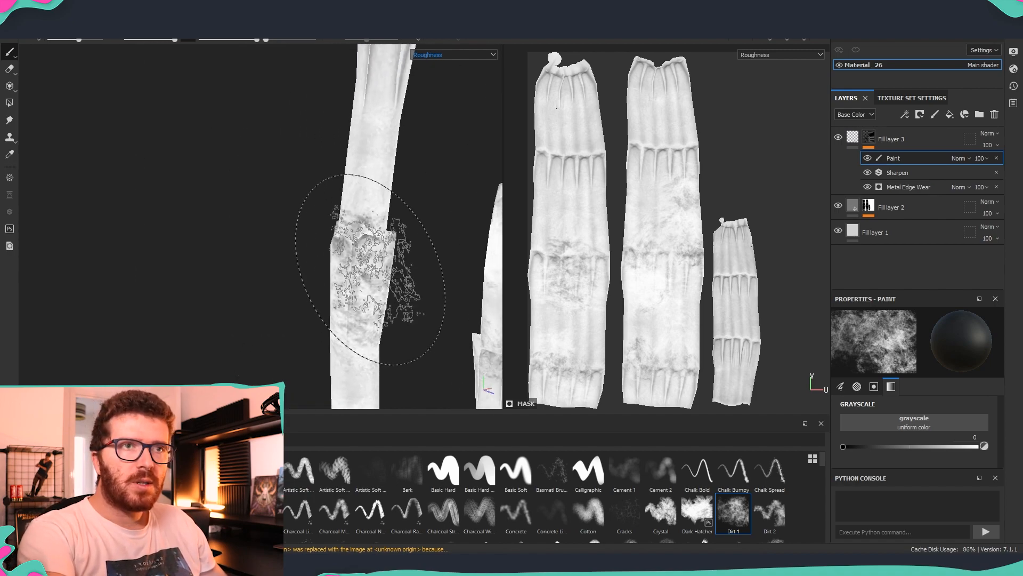
{"action": "mouse_move", "coordinate": [457, 291]}
{"action": "right_mouse_down", "text": "ctrl"}
{"action": "mouse_move", "coordinate": [375, 279]}
{"action": "mouse_move", "coordinate": [363, 291]}
{"action": "mouse_move", "coordinate": [374, 294]}
{"action": "right_mouse_up", "text": "ctrl"}
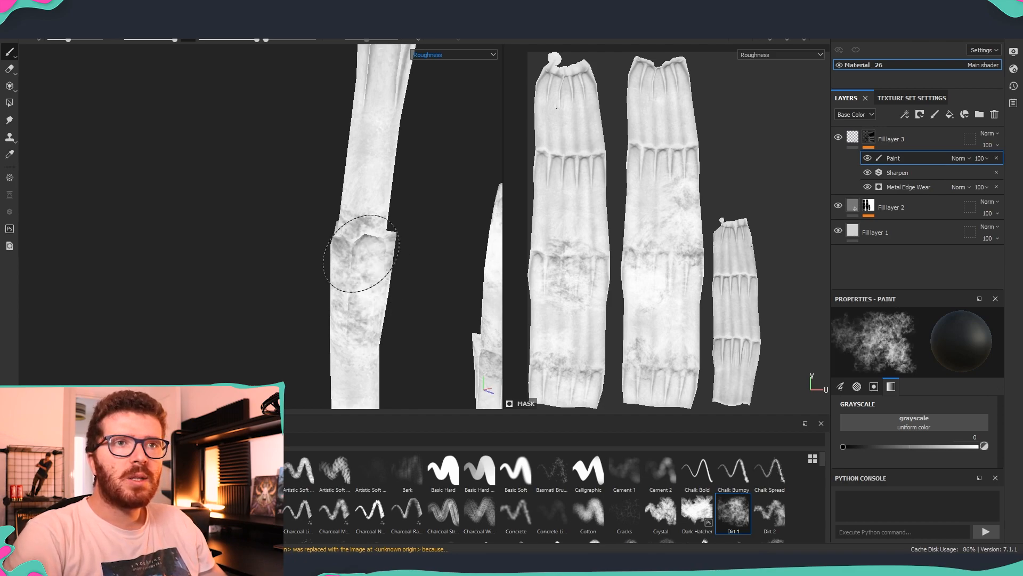
{"action": "left_click_drag", "start_coordinate": [368, 232], "coordinate": [380, 238]}
- Fade the edge wear across the first trunk's upper and lower segments with the black Dirt 1 brush
{"action": "mouse_move", "coordinate": [433, 289]}
{"action": "left_mouse_down", "text": "alt"}
{"action": "mouse_move", "coordinate": [326, 266]}
{"action": "mouse_move", "coordinate": [334, 247]}
{"action": "mouse_move", "coordinate": [373, 270]}
{"action": "mouse_move", "coordinate": [450, 287]}
{"action": "mouse_move", "coordinate": [474, 281]}
{"action": "mouse_move", "coordinate": [384, 241]}
{"action": "mouse_move", "coordinate": [413, 275]}
{"action": "left_mouse_up", "text": "alt"}
{"action": "mouse_move", "coordinate": [413, 275]}
{"action": "left_mouse_down", "text": "alt"}
{"action": "mouse_move", "coordinate": [343, 235]}
{"action": "mouse_move", "coordinate": [390, 236]}
{"action": "mouse_move", "coordinate": [290, 307]}
{"action": "left_mouse_up", "text": "alt"}
{"action": "mouse_move", "coordinate": [368, 205]}
{"action": "left_mouse_down", "text": "alt"}
{"action": "mouse_move", "coordinate": [298, 133]}
{"action": "mouse_move", "coordinate": [347, 178]}
{"action": "mouse_move", "coordinate": [334, 266]}
{"action": "mouse_move", "coordinate": [464, 270]}
{"action": "left_mouse_up", "text": "alt"}
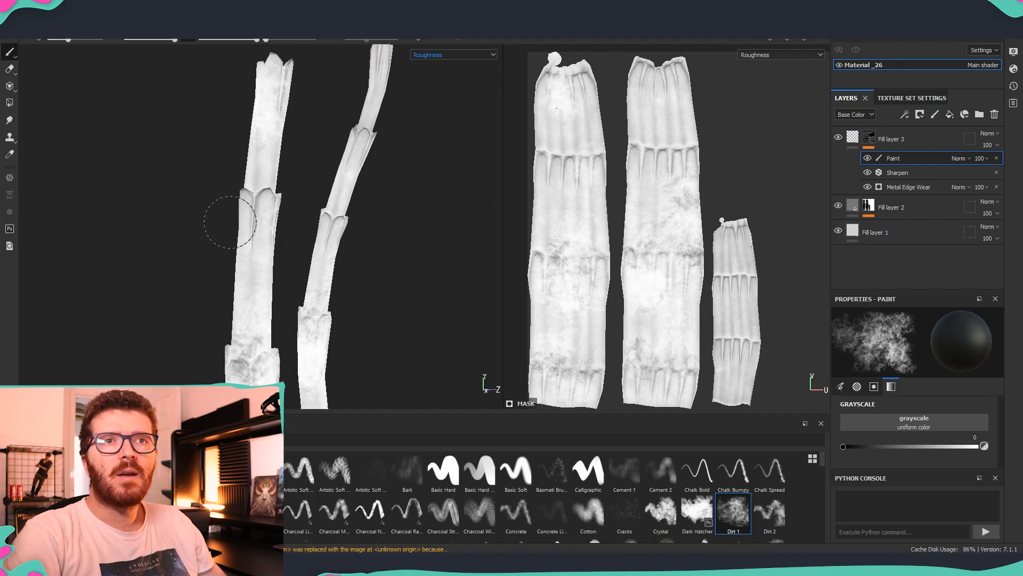
{"action": "mouse_move", "coordinate": [231, 281]}
{"action": "left_mouse_down", "text": "alt"}
{"action": "mouse_move", "coordinate": [320, 288]}
{"action": "mouse_move", "coordinate": [333, 251]}
{"action": "left_mouse_up", "text": "alt"}
{"action": "left_click_drag", "start_coordinate": [215, 182], "coordinate": [206, 253]}
{"action": "mouse_move", "coordinate": [259, 295]}
{"action": "left_mouse_down", "text": "alt"}
{"action": "mouse_move", "coordinate": [388, 266]}
{"action": "mouse_move", "coordinate": [498, 283]}
{"action": "left_mouse_up", "text": "alt"}
{"action": "left_click_drag", "start_coordinate": [339, 344], "coordinate": [359, 274], "text": "alt"}
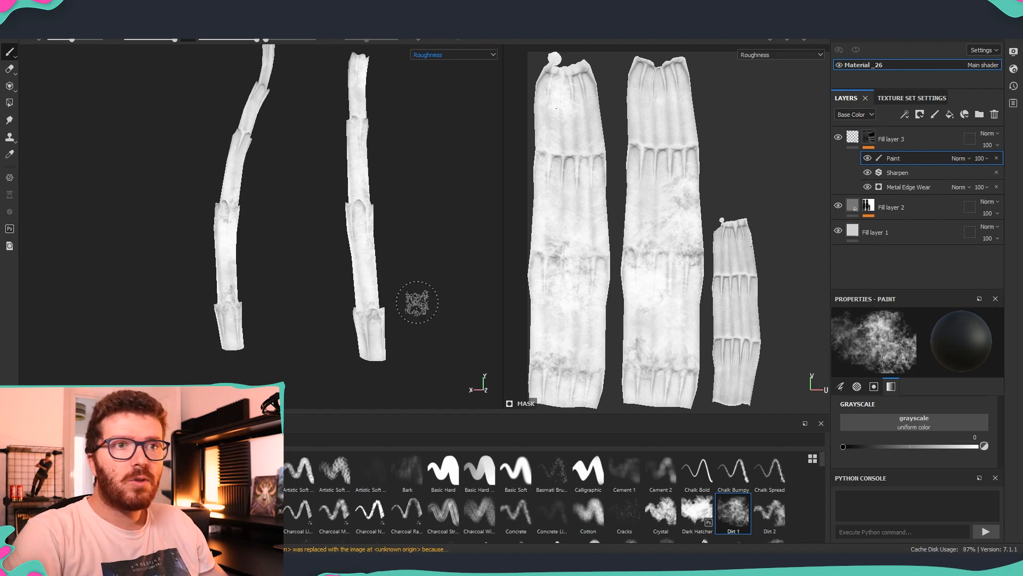
- Work around both large trunks and lighten the wear on the second trunk's upper segments
{"action": "left_click_drag", "start_coordinate": [366, 347], "coordinate": [147, 343], "text": "alt"}
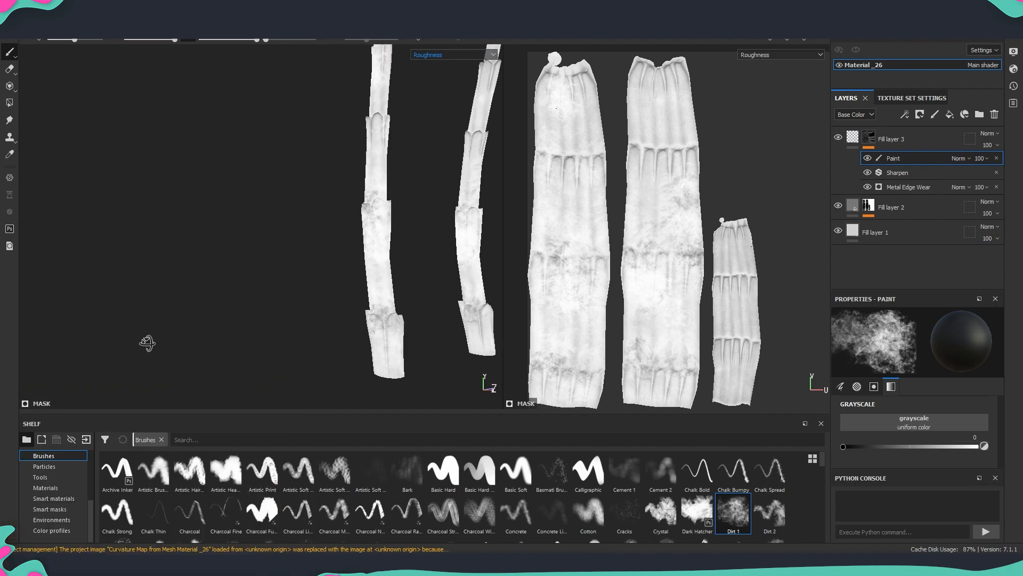
{"action": "left_click_drag", "start_coordinate": [410, 268], "coordinate": [365, 313], "text": "alt"}
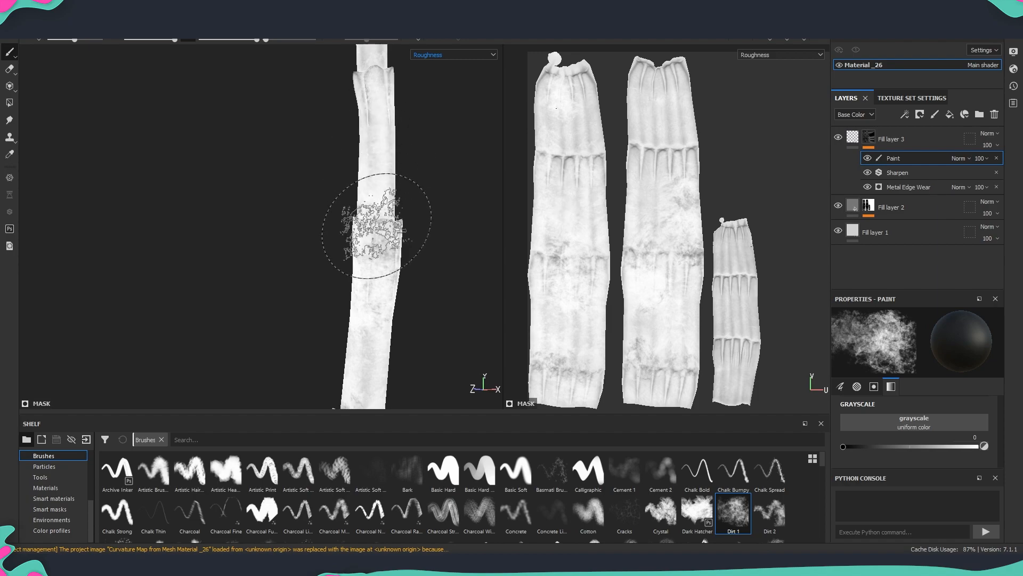
{"action": "left_click_drag", "start_coordinate": [373, 229], "coordinate": [343, 251], "text": "alt"}
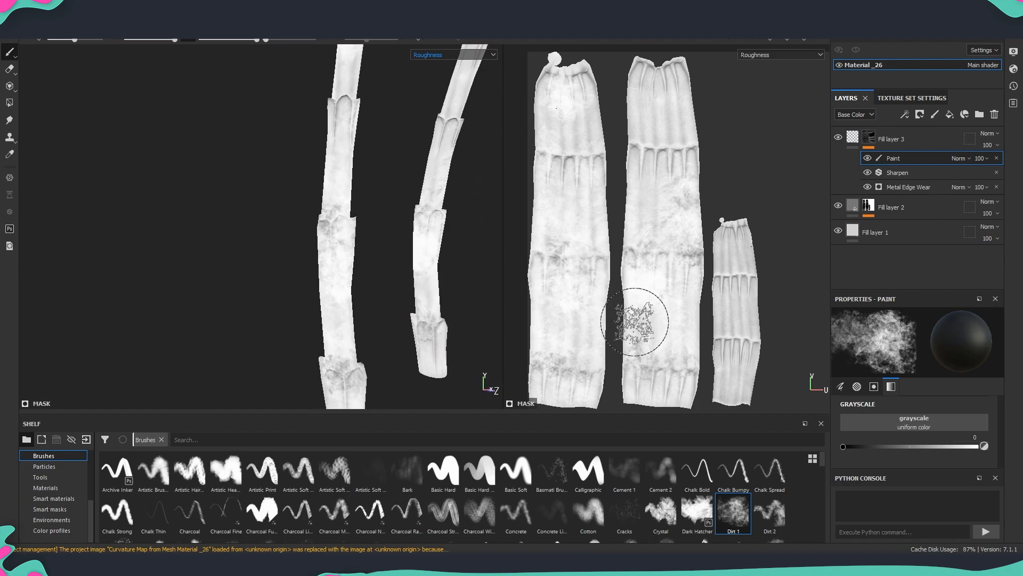
{"action": "middle_click_drag", "start_coordinate": [467, 337], "coordinate": [393, 336], "text": "alt"}
{"action": "mouse_move", "coordinate": [392, 336]}
{"action": "left_mouse_down", "text": "alt"}
{"action": "mouse_move", "coordinate": [384, 235]}
{"action": "mouse_move", "coordinate": [326, 222]}
{"action": "mouse_move", "coordinate": [296, 228]}
{"action": "mouse_move", "coordinate": [347, 248]}
{"action": "mouse_move", "coordinate": [154, 256]}
{"action": "left_mouse_up", "text": "alt"}
{"action": "left_click_drag", "start_coordinate": [354, 256], "coordinate": [207, 252], "text": "alt"}
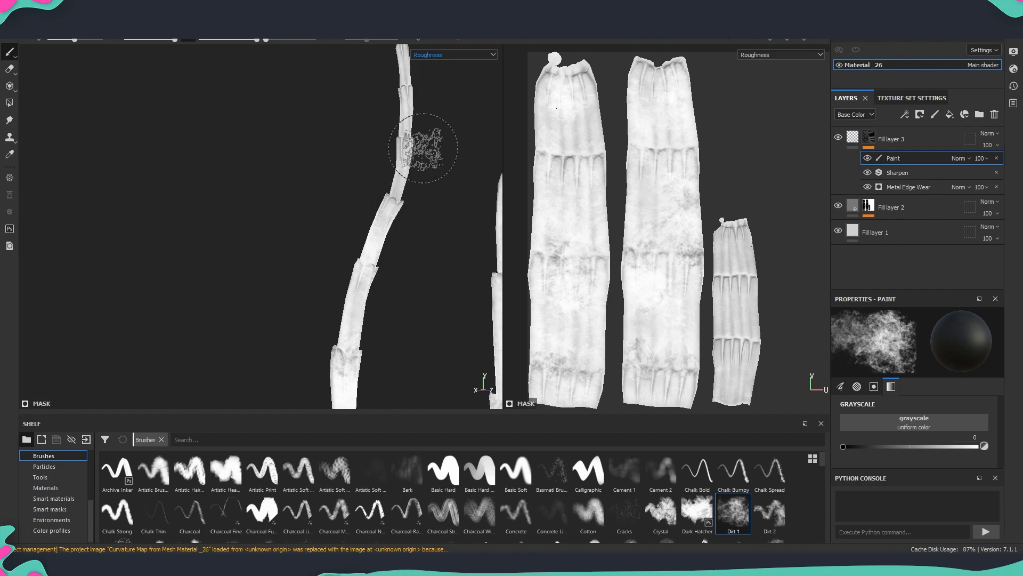
- Fade the edge wear along the small trunk's lower segments and joint with the black Dirt 1 brush
{"action": "mouse_move", "coordinate": [427, 148]}
{"action": "left_mouse_down"}
{"action": "mouse_move", "coordinate": [441, 176]}
{"action": "mouse_move", "coordinate": [283, 180]}
{"action": "left_mouse_up"}
{"action": "middle_click_drag", "start_coordinate": [283, 180], "coordinate": [265, 247], "text": "alt"}
{"action": "mouse_move", "coordinate": [356, 207]}
{"action": "left_mouse_down"}
{"action": "mouse_move", "coordinate": [364, 219]}
{"action": "mouse_move", "coordinate": [372, 178]}
{"action": "left_mouse_up"}
{"action": "right_click_drag", "start_coordinate": [373, 178], "coordinate": [361, 190], "text": "alt"}
{"action": "mouse_move", "coordinate": [350, 174]}
{"action": "left_mouse_down"}
{"action": "mouse_move", "coordinate": [346, 164]}
{"action": "mouse_move", "coordinate": [379, 222]}
{"action": "mouse_move", "coordinate": [373, 183]}
{"action": "mouse_move", "coordinate": [309, 176]}
{"action": "mouse_move", "coordinate": [317, 190]}
{"action": "mouse_move", "coordinate": [295, 270]}
{"action": "mouse_move", "coordinate": [297, 205]}
{"action": "left_mouse_up"}
{"action": "left_click_drag", "start_coordinate": [297, 204], "coordinate": [304, 216]}
{"action": "left_click_drag", "start_coordinate": [355, 255], "coordinate": [224, 281], "text": "alt"}
{"action": "left_click_drag", "start_coordinate": [314, 251], "coordinate": [320, 271]}
- Inspect the roughness wear around the trunks from several sides, from the bases up to the upper segments
{"action": "middle_click_drag", "start_coordinate": [370, 325], "coordinate": [381, 184], "text": "alt"}
{"action": "mouse_move", "coordinate": [381, 184]}
{"action": "left_mouse_down", "text": "alt"}
{"action": "mouse_move", "coordinate": [367, 250]}
{"action": "mouse_move", "coordinate": [335, 229]}
{"action": "mouse_move", "coordinate": [416, 167]}
{"action": "mouse_move", "coordinate": [404, 251]}
{"action": "mouse_move", "coordinate": [352, 198]}
{"action": "left_mouse_up", "text": "alt"}
{"action": "right_click_drag", "start_coordinate": [357, 184], "coordinate": [350, 229], "text": "alt"}
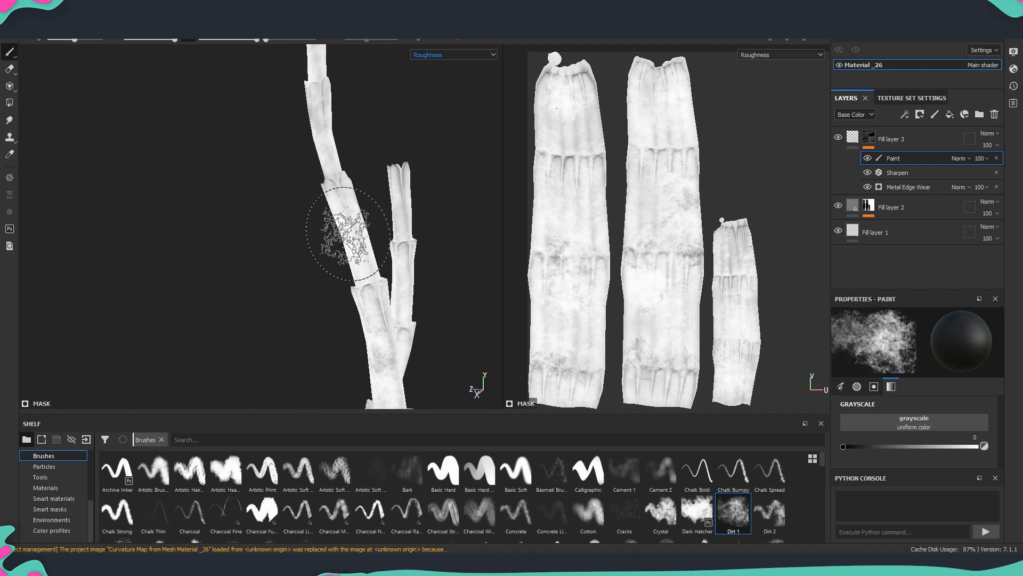
{"action": "left_click_drag", "start_coordinate": [350, 229], "coordinate": [459, 225], "text": "alt"}
{"action": "middle_click_drag", "start_coordinate": [384, 222], "coordinate": [386, 149], "text": "alt"}
{"action": "mouse_move", "coordinate": [388, 221]}
{"action": "left_mouse_down"}
{"action": "mouse_move", "coordinate": [395, 258]}
{"action": "mouse_move", "coordinate": [299, 303]}
{"action": "mouse_move", "coordinate": [250, 302]}
{"action": "left_mouse_up"}
{"action": "middle_click_drag", "start_coordinate": [386, 306], "coordinate": [370, 204], "text": "alt"}
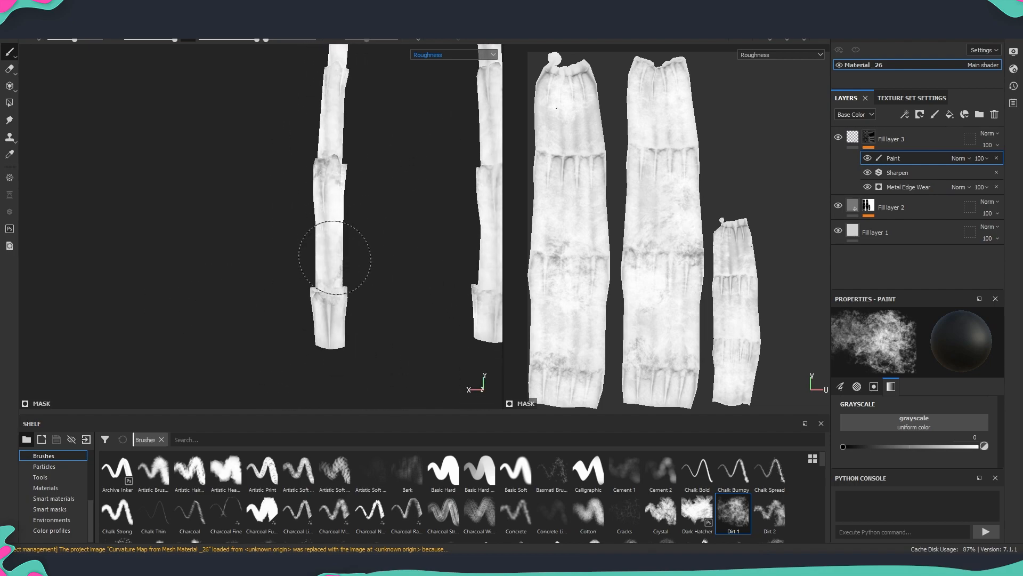
{"action": "middle_click_drag", "start_coordinate": [393, 286], "coordinate": [366, 250], "text": "alt"}
{"action": "left_click_drag", "start_coordinate": [330, 247], "coordinate": [235, 265], "text": "alt"}
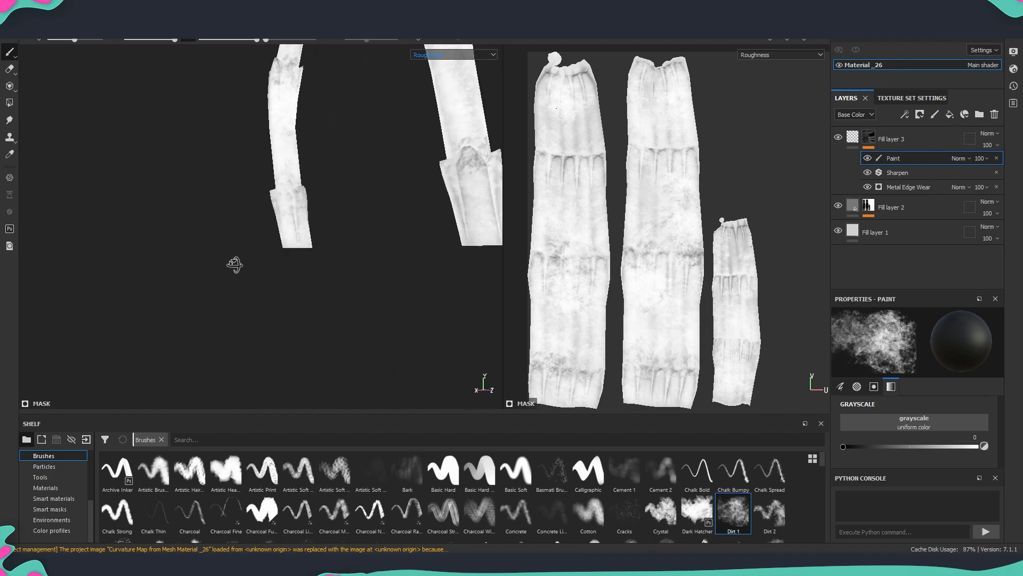
{"action": "right_click_drag", "start_coordinate": [235, 265], "coordinate": [213, 266], "text": "alt"}
{"action": "mouse_move", "coordinate": [377, 312]}
{"action": "middle_mouse_down", "text": "alt"}
{"action": "mouse_move", "coordinate": [354, 254]}
{"action": "mouse_move", "coordinate": [363, 290]}
{"action": "middle_mouse_up", "text": "alt"}
{"action": "left_click_drag", "start_coordinate": [363, 289], "coordinate": [319, 282], "text": "alt"}
{"action": "right_click_drag", "start_coordinate": [319, 282], "coordinate": [313, 260], "text": "alt"}
{"action": "middle_click_drag", "start_coordinate": [313, 260], "coordinate": [343, 315], "text": "alt"}
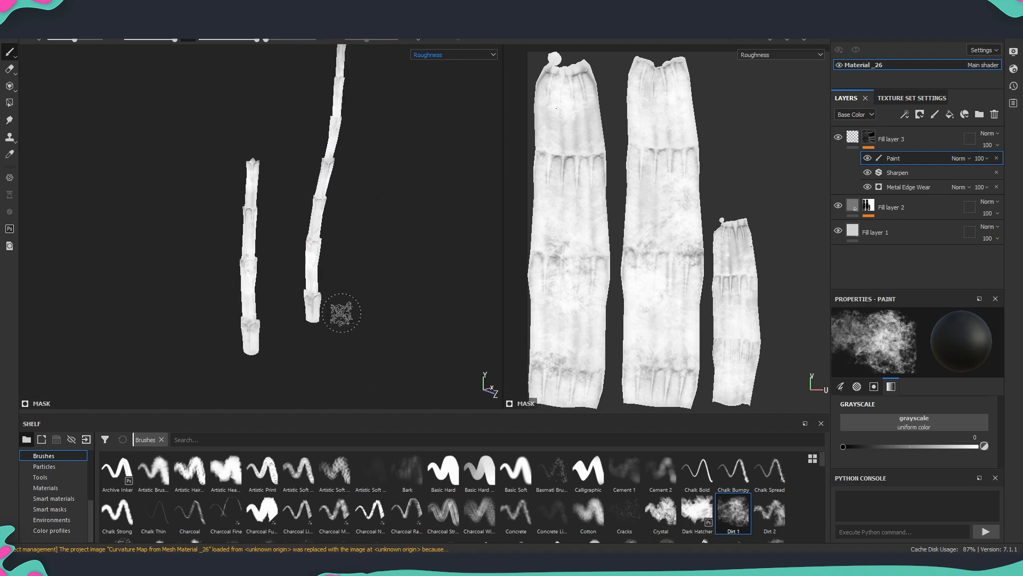
{"action": "left_click_drag", "start_coordinate": [343, 315], "coordinate": [297, 302], "text": "alt"}
{"action": "middle_click_drag", "start_coordinate": [349, 279], "coordinate": [360, 327], "text": "alt"}
{"action": "right_click_drag", "start_coordinate": [325, 299], "coordinate": [365, 275], "text": "alt"}
{"action": "mouse_move", "coordinate": [364, 275]}
{"action": "left_mouse_down", "text": "alt"}
{"action": "mouse_move", "coordinate": [464, 279]}
{"action": "mouse_move", "coordinate": [341, 256]}
{"action": "left_mouse_up", "text": "alt"}
{"action": "mouse_move", "coordinate": [224, 237]}
{"action": "left_mouse_down", "text": "alt"}
{"action": "mouse_move", "coordinate": [399, 304]}
{"action": "mouse_move", "coordinate": [388, 331]}
{"action": "mouse_move", "coordinate": [377, 331]}
{"action": "mouse_move", "coordinate": [362, 276]}
{"action": "mouse_move", "coordinate": [288, 285]}
{"action": "mouse_move", "coordinate": [321, 274]}
{"action": "left_mouse_up", "text": "alt"}
{"action": "scroll", "coordinate": [409, 213], "scroll_direction": "down", "scroll_amount": 5}
- Add a paint effect to Fill layer 2's mask and reduce the brush size for the trunk tops
{"action": "left_click_drag", "start_coordinate": [397, 216], "coordinate": [325, 254], "text": "alt"}
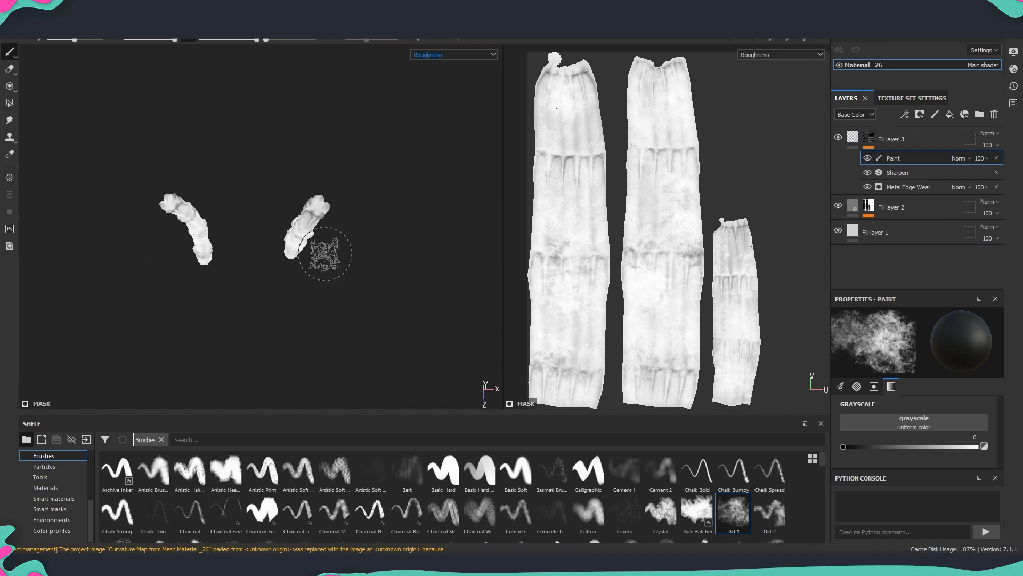
{"action": "scroll", "coordinate": [331, 248], "scroll_direction": "up", "scroll_amount": 3}
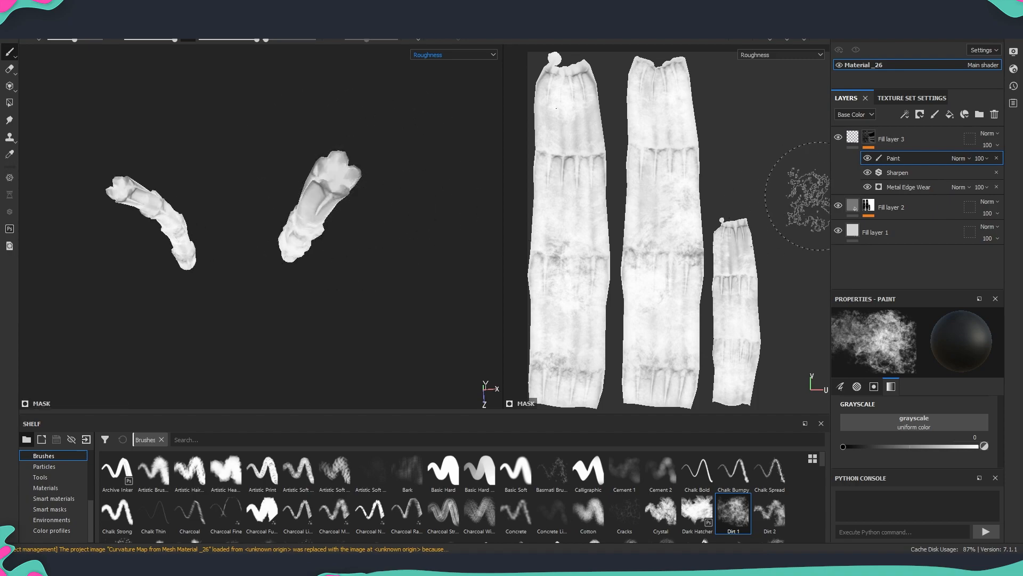
{"action": "left_click", "coordinate": [870, 208]}
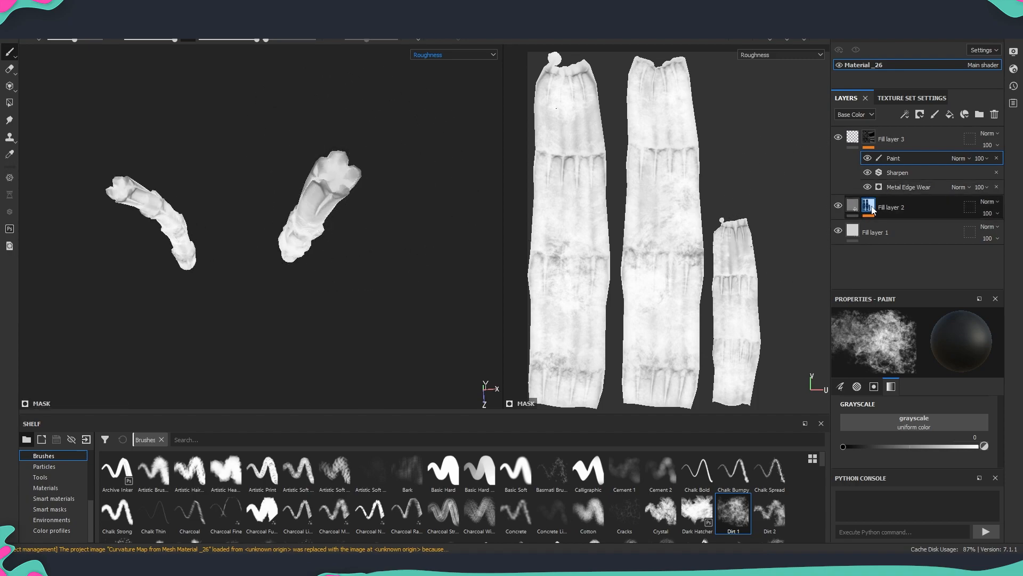
{"action": "right_click", "coordinate": [866, 207]}
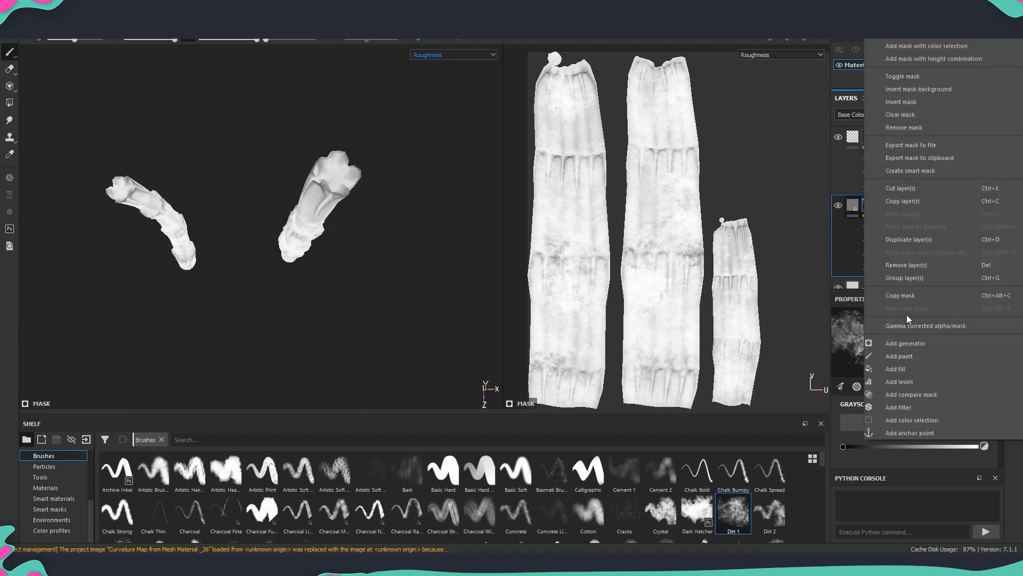
{"action": "left_click", "coordinate": [907, 359]}
{"action": "right_click_drag", "start_coordinate": [348, 177], "coordinate": [329, 184], "text": "ctrl"}
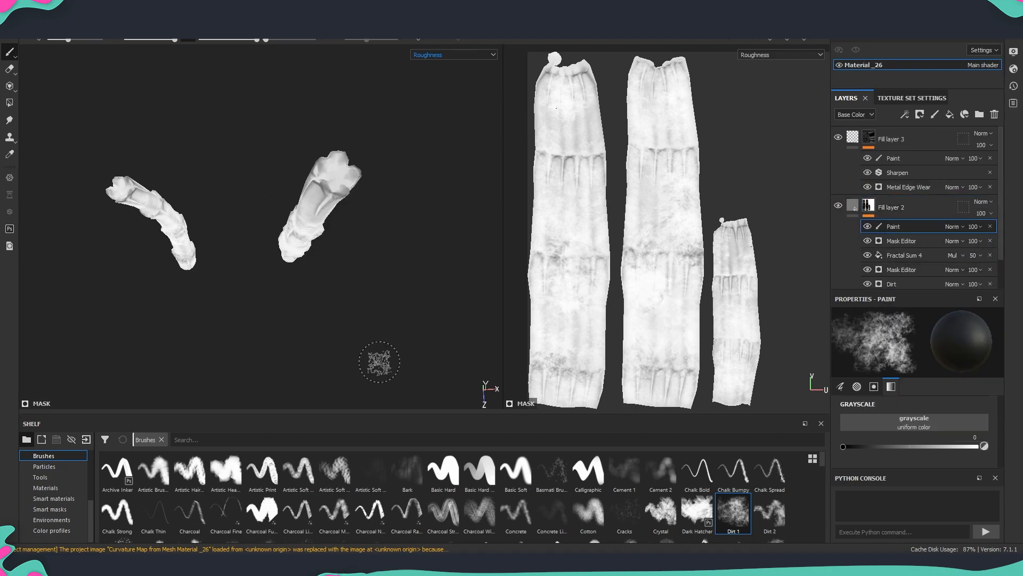
- Paint over the middle of the trunk's open top in Fill layer 2's mask and set the brush grayscale to 1
{"action": "left_click_drag", "start_coordinate": [348, 264], "coordinate": [297, 322], "text": "alt"}
{"action": "right_click_drag", "start_coordinate": [296, 322], "coordinate": [287, 256], "text": "alt"}
{"action": "mouse_move", "coordinate": [285, 254]}
{"action": "right_mouse_down", "text": "ctrl"}
{"action": "mouse_move", "coordinate": [325, 254]}
{"action": "mouse_move", "coordinate": [234, 247]}
{"action": "right_mouse_up", "text": "ctrl"}
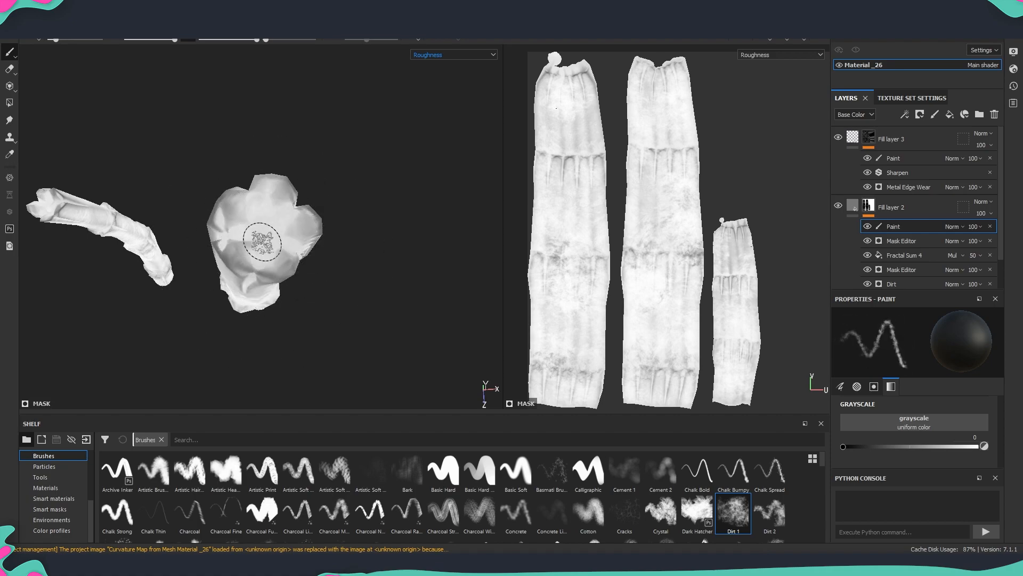
{"action": "left_click_drag", "start_coordinate": [248, 243], "coordinate": [263, 247]}
{"action": "left_click_drag", "start_coordinate": [967, 447], "coordinate": [984, 448]}
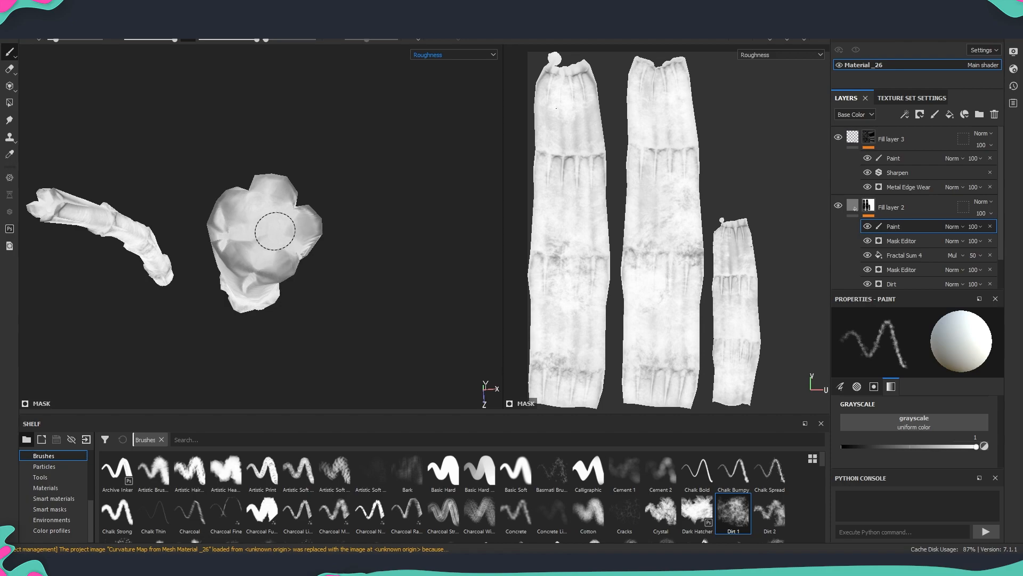
- Display the full material in the viewport and inspect the open tops and whole length of both trunks
{"action": "mouse_move", "coordinate": [292, 245]}
{"action": "left_mouse_down", "text": "alt"}
{"action": "mouse_move", "coordinate": [308, 279]}
{"action": "mouse_move", "coordinate": [354, 285]}
{"action": "mouse_move", "coordinate": [210, 241]}
{"action": "mouse_move", "coordinate": [258, 263]}
{"action": "mouse_move", "coordinate": [175, 283]}
{"action": "mouse_move", "coordinate": [123, 274]}
{"action": "left_mouse_up", "text": "alt"}
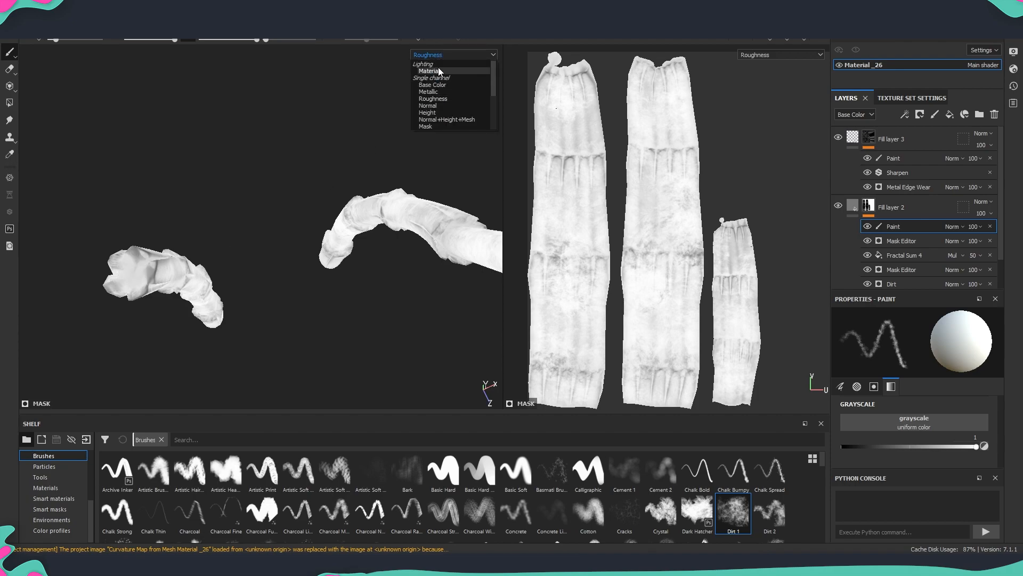
{"action": "left_click", "coordinate": [437, 71]}
{"action": "left_click_drag", "start_coordinate": [278, 197], "coordinate": [309, 186], "text": "alt"}
{"action": "scroll", "coordinate": [437, 211], "scroll_direction": "up", "scroll_amount": 2}
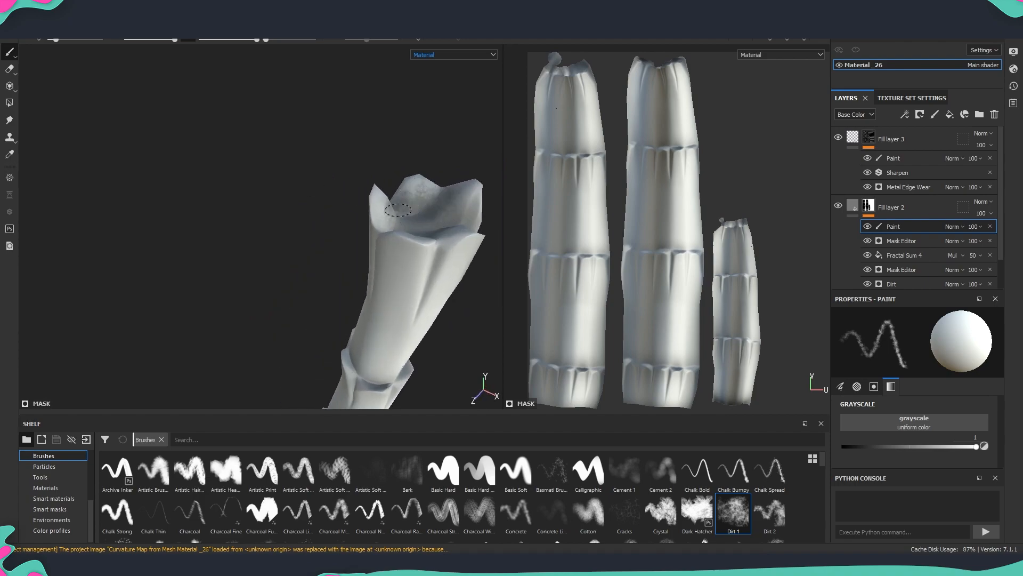
{"action": "mouse_move", "coordinate": [415, 187]}
{"action": "left_mouse_down", "text": "alt"}
{"action": "mouse_move", "coordinate": [395, 178]}
{"action": "mouse_move", "coordinate": [408, 181]}
{"action": "mouse_move", "coordinate": [267, 219]}
{"action": "mouse_move", "coordinate": [427, 149]}
{"action": "mouse_move", "coordinate": [158, 199]}
{"action": "mouse_move", "coordinate": [181, 240]}
{"action": "left_mouse_up", "text": "alt"}
{"action": "scroll", "coordinate": [414, 212], "scroll_direction": "down", "scroll_amount": 3}
{"action": "left_click_drag", "start_coordinate": [413, 213], "coordinate": [303, 258], "text": "alt"}
{"action": "middle_click_drag", "start_coordinate": [304, 258], "coordinate": [304, 377], "text": "alt"}
{"action": "mouse_move", "coordinate": [322, 320]}
{"action": "middle_mouse_down", "text": "alt"}
{"action": "mouse_move", "coordinate": [333, 265]}
{"action": "mouse_move", "coordinate": [310, 240]}
{"action": "middle_mouse_up", "text": "alt"}
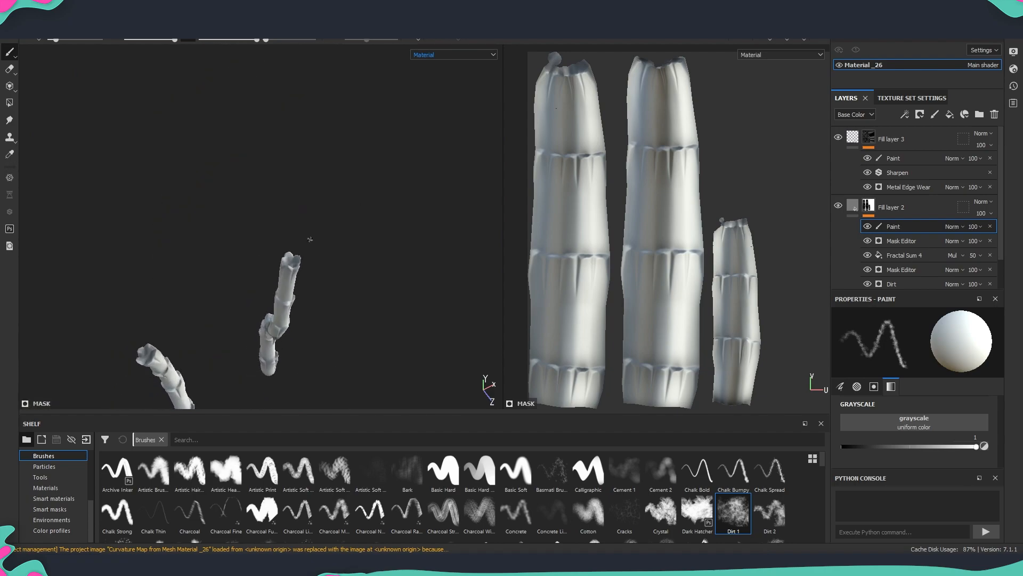
{"action": "scroll", "coordinate": [310, 240], "scroll_direction": "up", "scroll_amount": 5}
{"action": "mouse_move", "coordinate": [270, 229]}
{"action": "left_mouse_down"}
{"action": "mouse_move", "coordinate": [261, 243]}
{"action": "mouse_move", "coordinate": [271, 249]}
{"action": "mouse_move", "coordinate": [308, 247]}
{"action": "mouse_move", "coordinate": [283, 307]}
{"action": "mouse_move", "coordinate": [255, 275]}
{"action": "mouse_move", "coordinate": [293, 273]}
{"action": "mouse_move", "coordinate": [274, 219]}
{"action": "mouse_move", "coordinate": [275, 181]}
{"action": "left_mouse_up"}
{"action": "middle_click_drag", "start_coordinate": [322, 313], "coordinate": [352, 229], "text": "alt"}
{"action": "scroll", "coordinate": [334, 269], "scroll_direction": "down", "scroll_amount": 4}
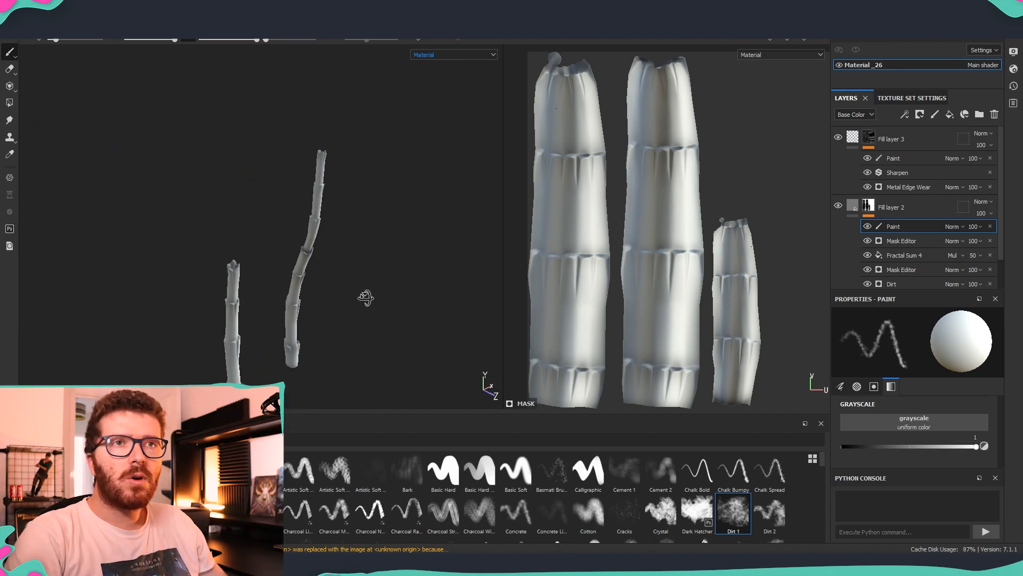
{"action": "left_click_drag", "start_coordinate": [366, 297], "coordinate": [348, 318], "text": "alt"}
{"action": "left_click_drag", "start_coordinate": [296, 174], "coordinate": [343, 312], "text": "alt"}
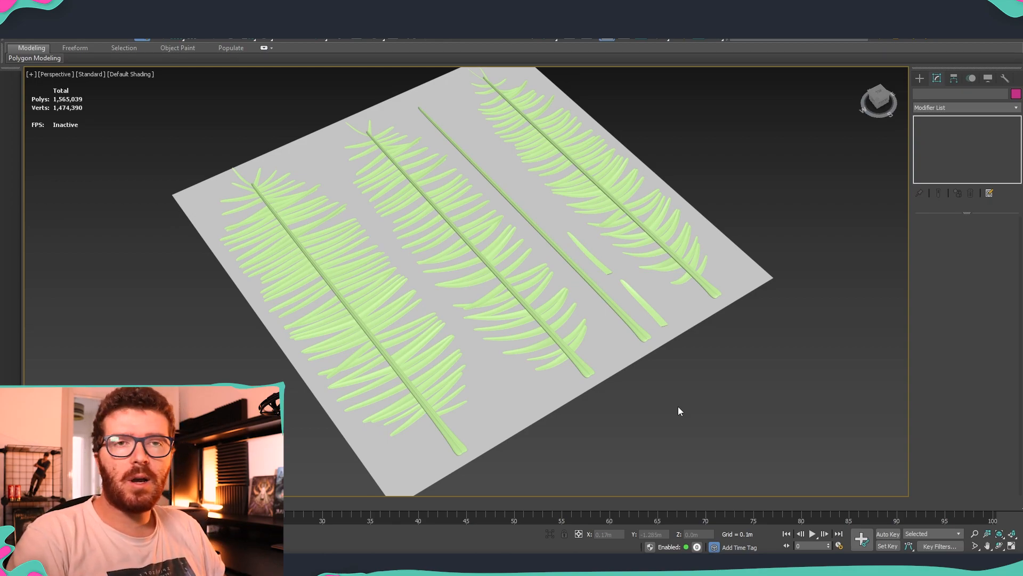
- Switch to 3ds Max and examine the high-poly palm leaves laid out over the flat plane from above and the side
{"action": "middle_click_drag", "start_coordinate": [565, 409], "coordinate": [566, 397]}
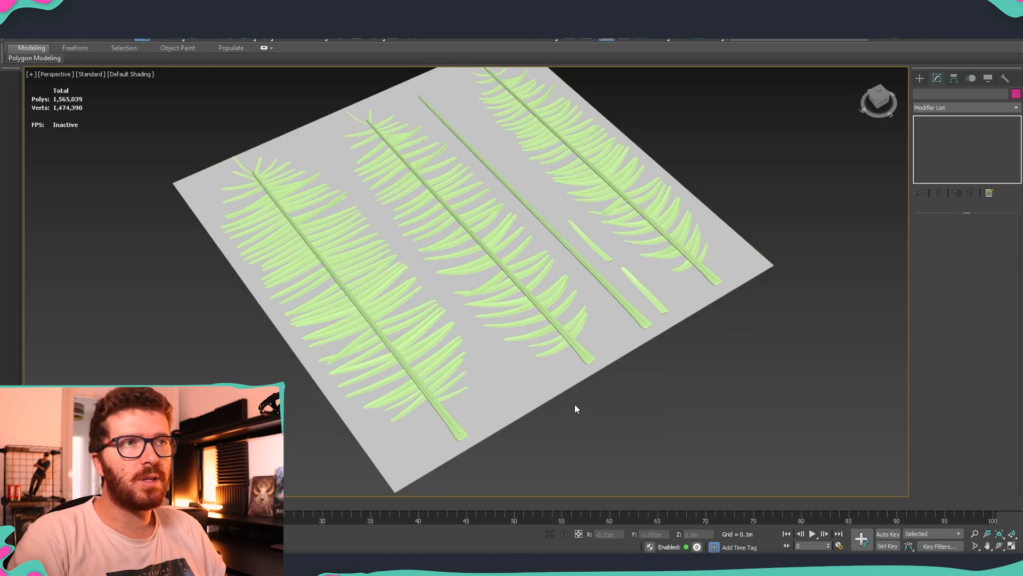
{"action": "scroll", "coordinate": [575, 410], "scroll_direction": "down", "scroll_amount": 4}
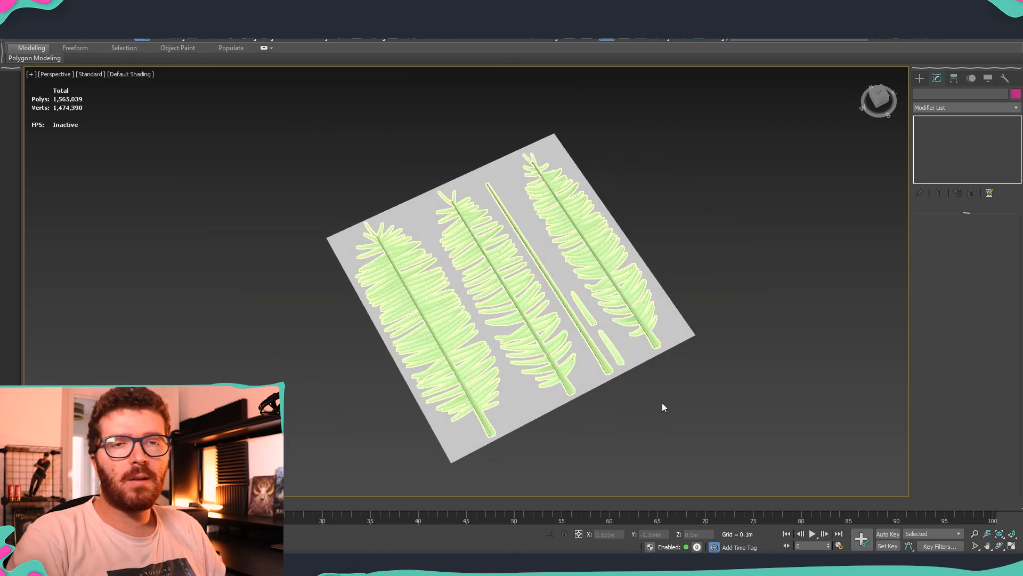
{"action": "middle_click_drag", "start_coordinate": [509, 409], "coordinate": [634, 458], "text": "alt"}
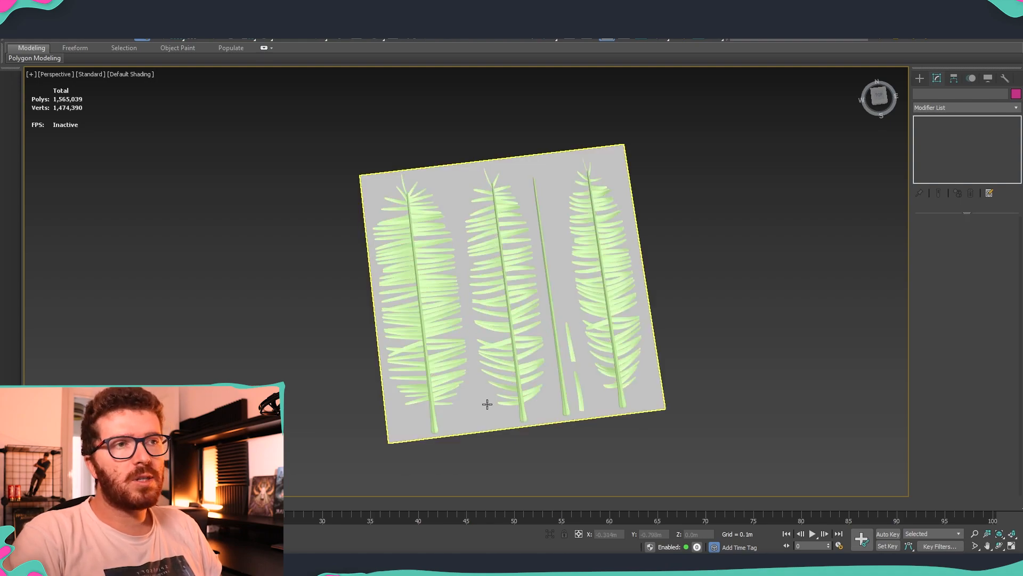
{"action": "middle_click_drag", "start_coordinate": [484, 402], "coordinate": [638, 396], "text": "alt"}
{"action": "scroll", "coordinate": [625, 394], "scroll_direction": "up", "scroll_amount": 3}
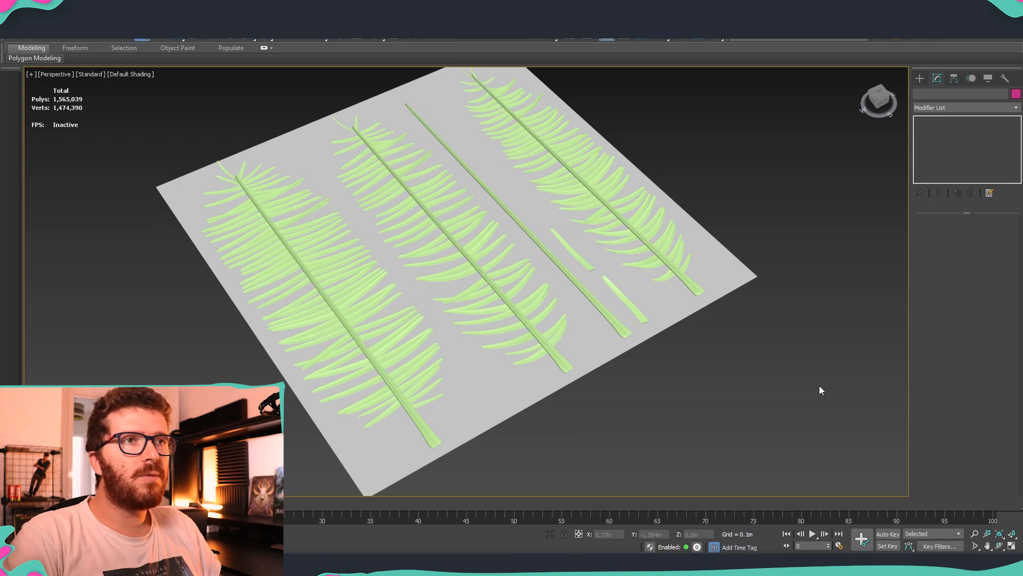
{"action": "scroll", "coordinate": [690, 386], "scroll_direction": "down", "scroll_amount": 3}
{"action": "middle_click_drag", "start_coordinate": [648, 424], "coordinate": [660, 402], "text": "alt"}
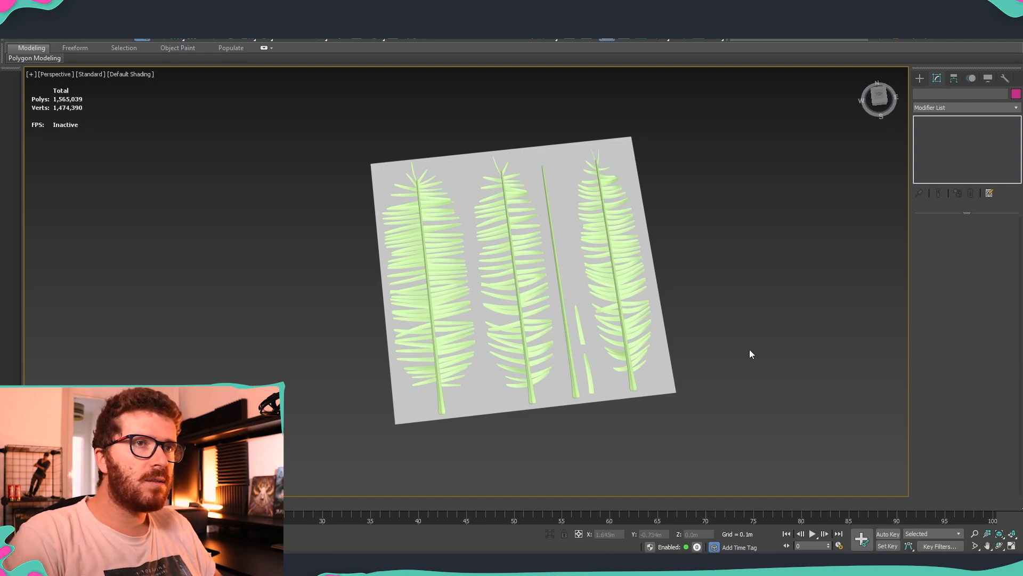
{"action": "middle_click_drag", "start_coordinate": [697, 388], "coordinate": [773, 309]}
{"action": "scroll", "coordinate": [519, 305], "scroll_direction": "up", "scroll_amount": 4}
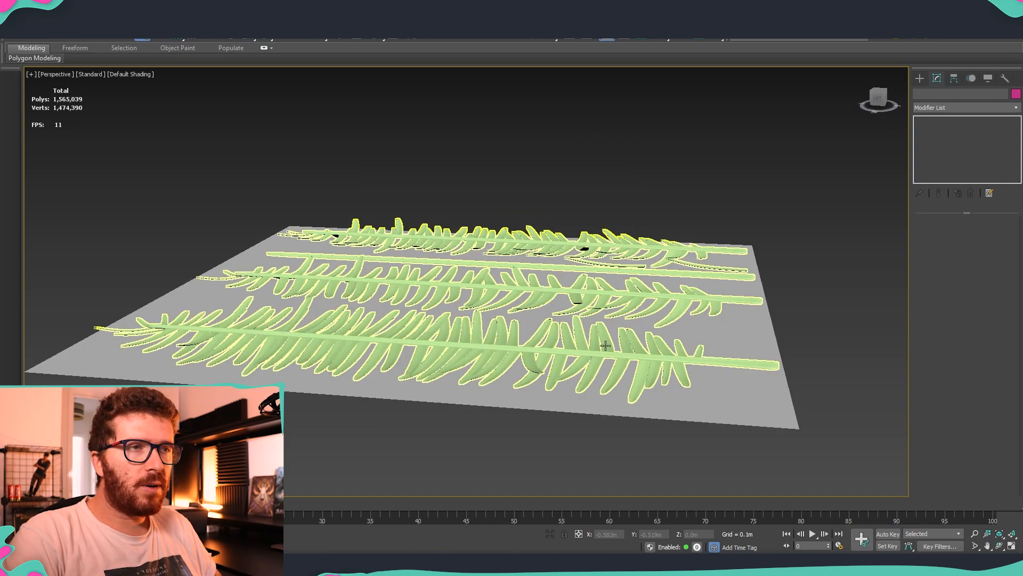
{"action": "middle_click_drag", "start_coordinate": [653, 399], "coordinate": [667, 369], "text": "alt"}
{"action": "middle_click_drag", "start_coordinate": [761, 389], "coordinate": [680, 418]}
{"action": "scroll", "coordinate": [726, 416], "scroll_direction": "down", "scroll_amount": 3}
{"action": "scroll", "coordinate": [684, 406], "scroll_direction": "up", "scroll_amount": 4}
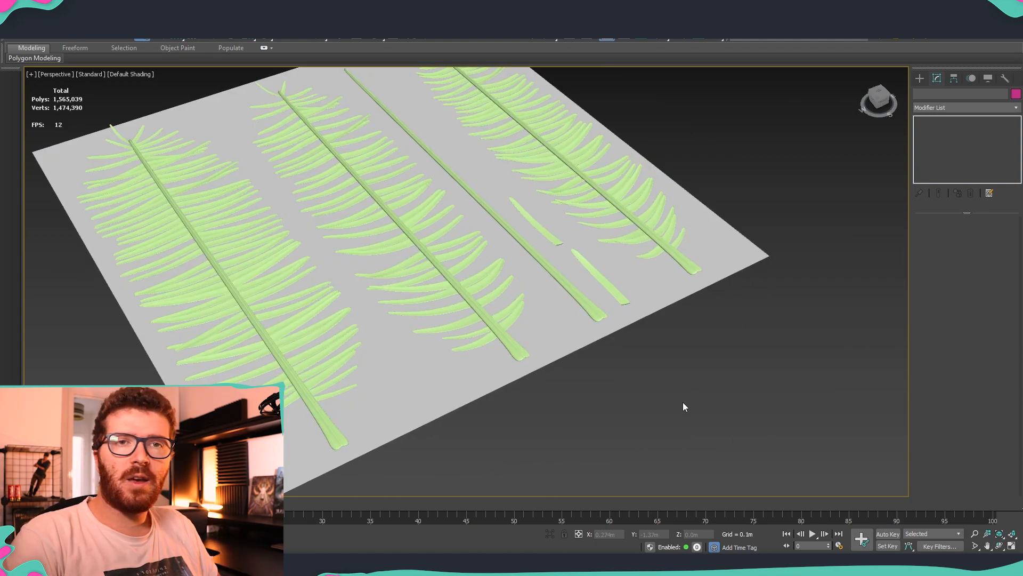
{"action": "scroll", "coordinate": [683, 403], "scroll_direction": "down", "scroll_amount": 3}
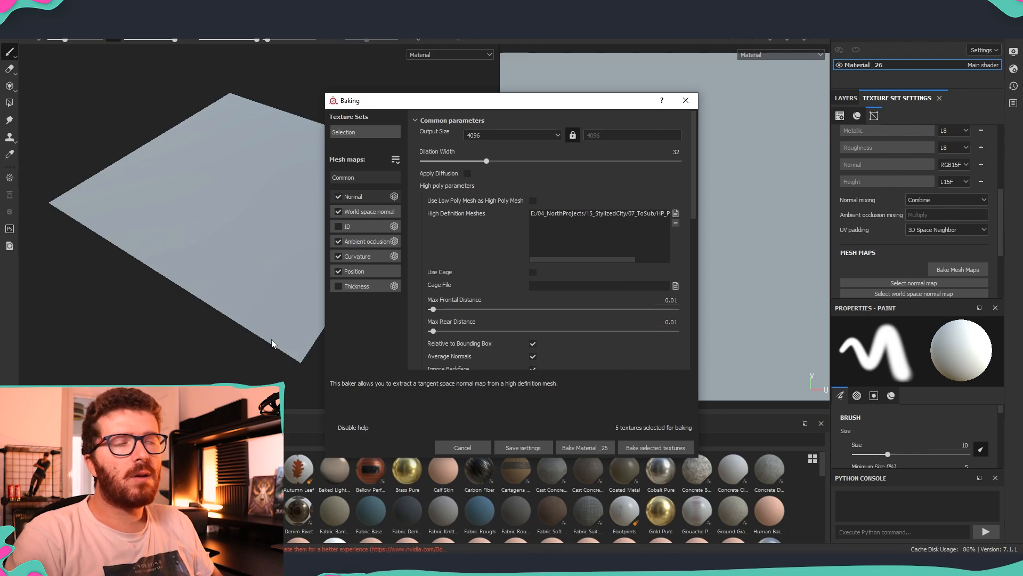
- Back in Substance Painter, try baking the selected mesh maps of the leaf plane with a Max Frontal Distance of 0.025
{"action": "left_click_drag", "start_coordinate": [570, 101], "coordinate": [624, 110]}
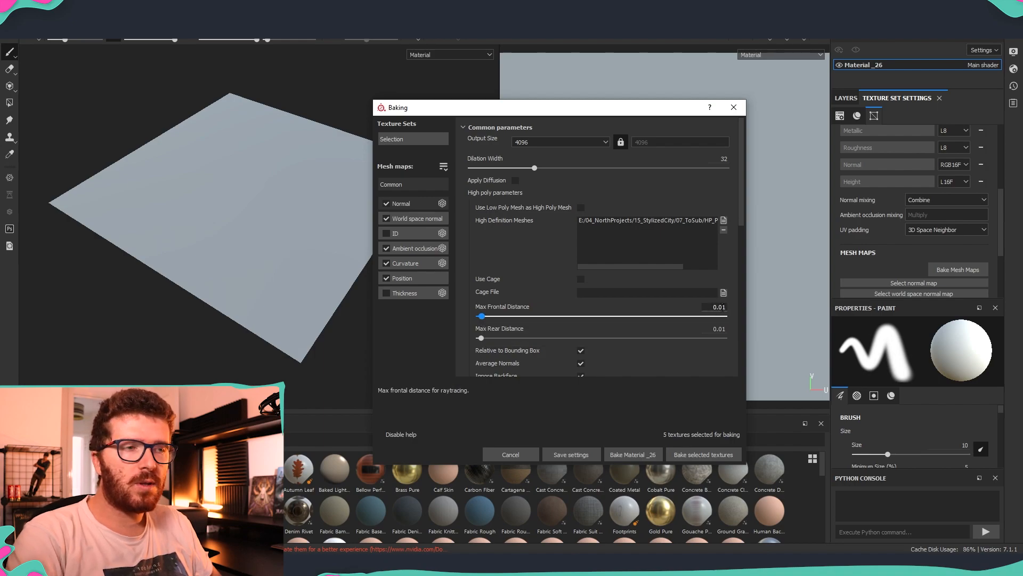
{"action": "double_click", "coordinate": [720, 307]}
{"action": "type", "text": "0.025"}
{"action": "key", "text": "Return"}
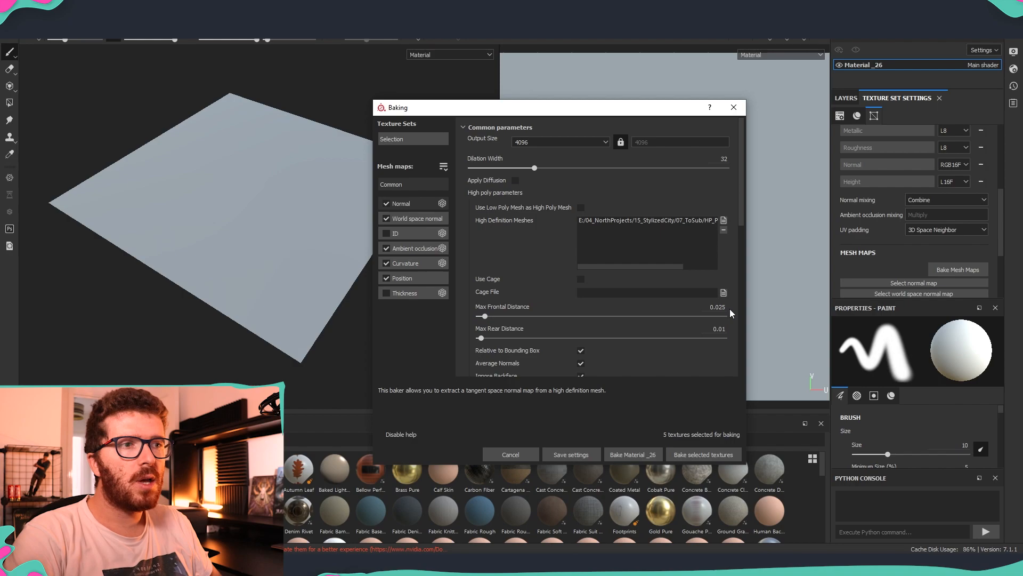
{"action": "left_click", "coordinate": [690, 453]}
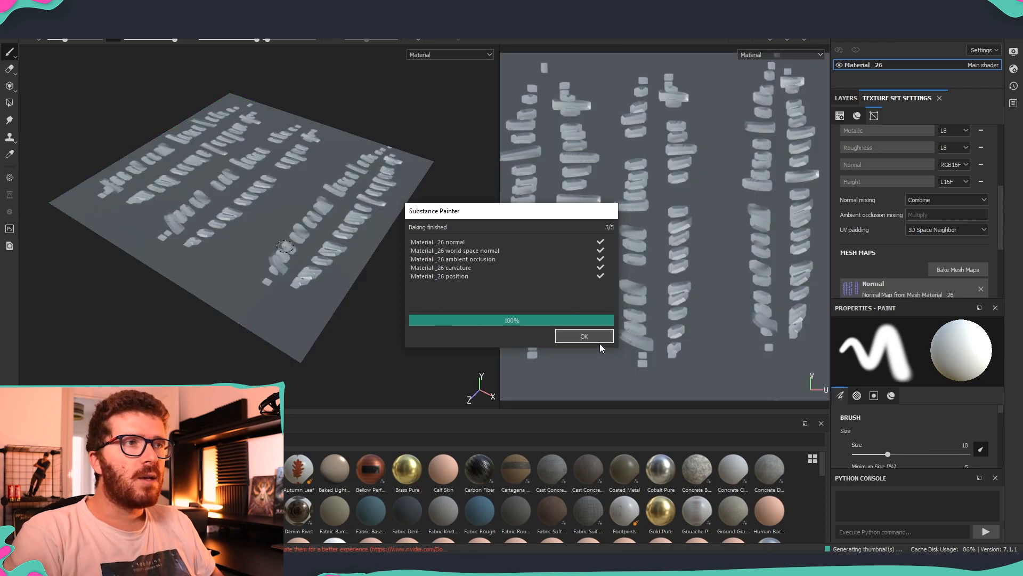
{"action": "left_click", "coordinate": [585, 337]}
- Inspect the baked leaf shapes on the plane from above and at a low angle for missing parts
{"action": "left_click_drag", "start_coordinate": [453, 297], "coordinate": [464, 313], "text": "alt"}
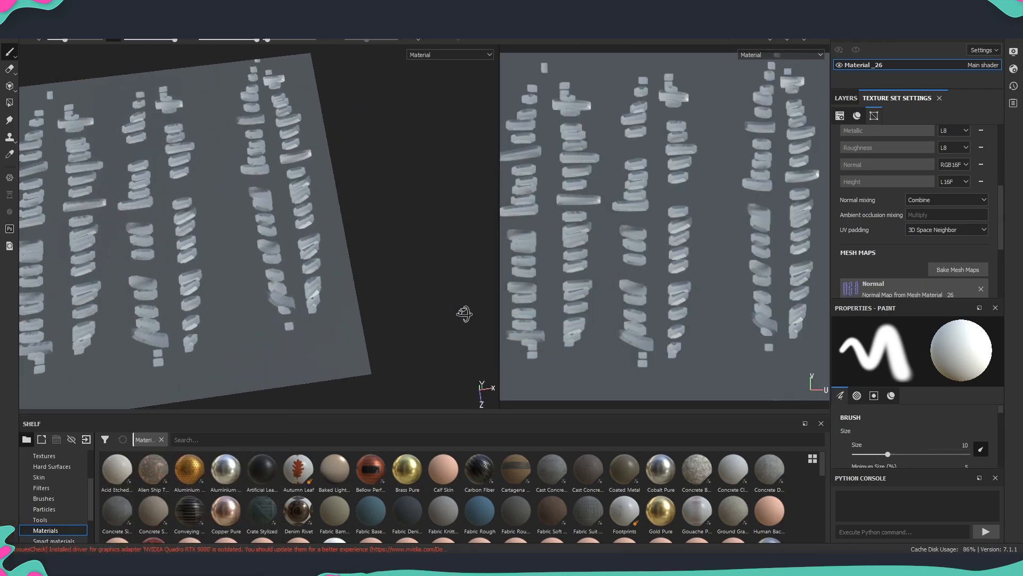
{"action": "middle_click_drag", "start_coordinate": [384, 285], "coordinate": [488, 268], "text": "alt"}
{"action": "right_click_drag", "start_coordinate": [240, 256], "coordinate": [299, 256], "text": "alt"}
{"action": "left_click_drag", "start_coordinate": [288, 266], "coordinate": [261, 194], "text": "alt"}
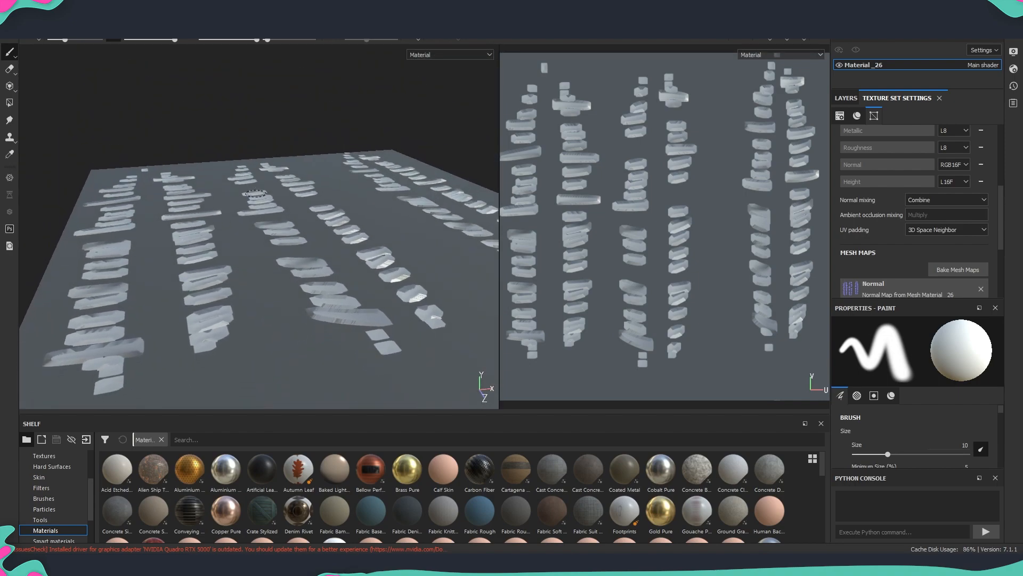
{"action": "middle_click_drag", "start_coordinate": [369, 216], "coordinate": [290, 234], "text": "alt"}
{"action": "right_click_drag", "start_coordinate": [368, 243], "coordinate": [303, 253], "text": "alt"}
{"action": "left_click_drag", "start_coordinate": [303, 253], "coordinate": [293, 309], "text": "alt"}
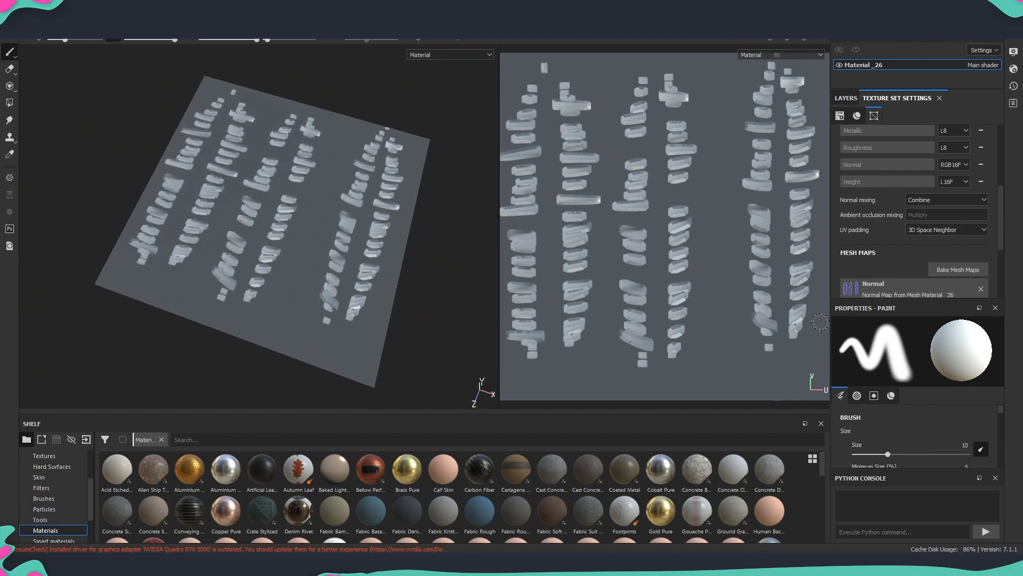
- Rebake the selected mesh maps with Max Frontal Distance 0.1 and Max Rear Distance 0.03
{"action": "left_click", "coordinate": [955, 269]}
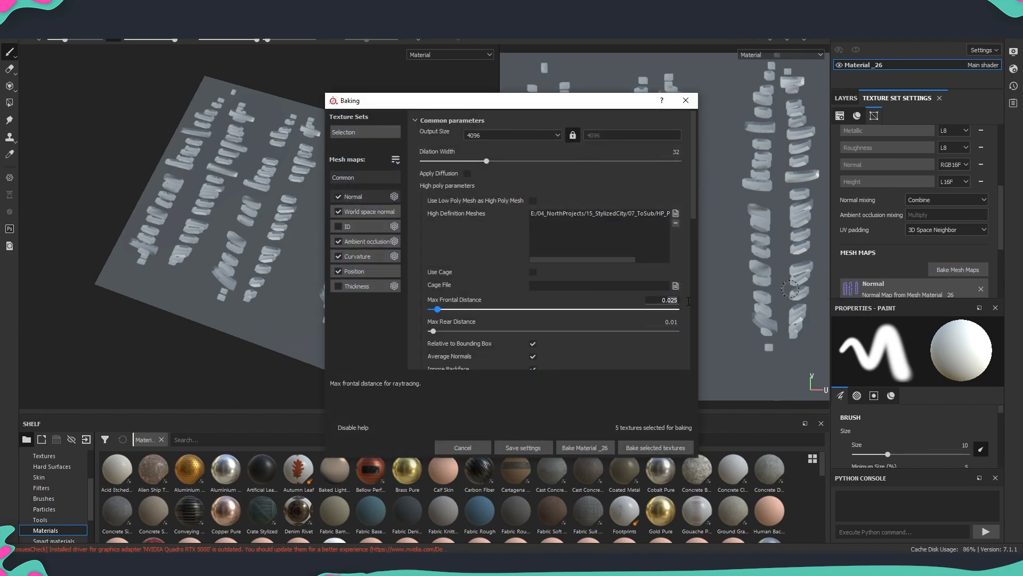
{"action": "type", "text": "1"}
{"action": "left_click_drag", "start_coordinate": [670, 322], "coordinate": [682, 321]}
{"action": "type", "text": "03"}
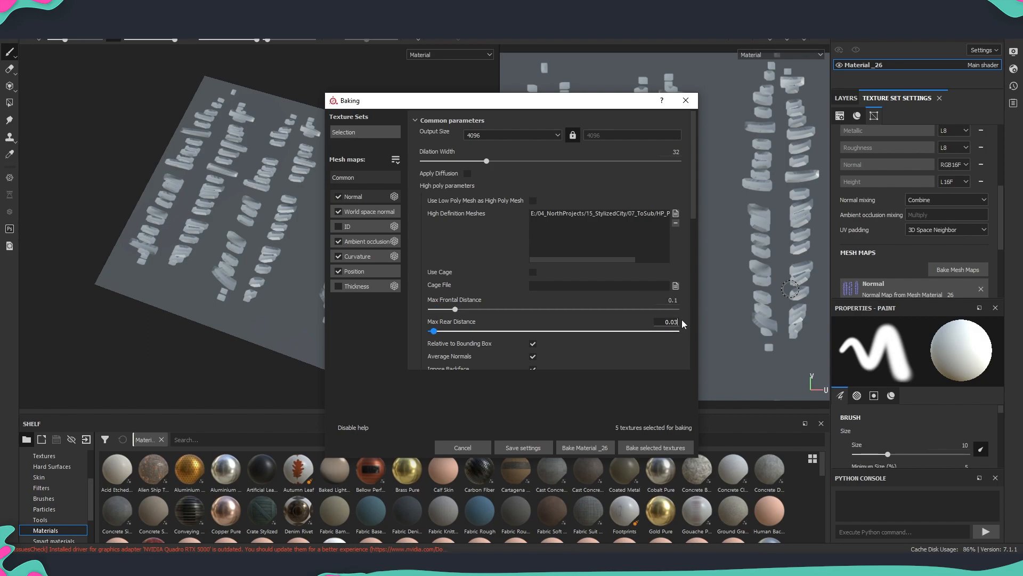
{"action": "key", "text": "Return"}
{"action": "left_click", "coordinate": [682, 447]}
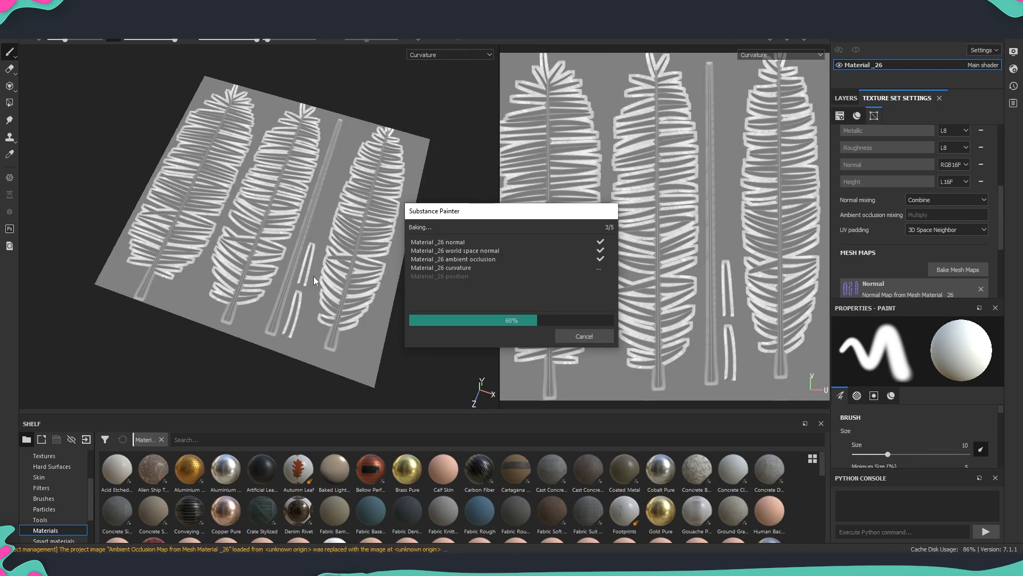
- Inspect the rebaked palm leaves up close, checking the leaflets and central stem
{"action": "left_click_drag", "start_coordinate": [282, 286], "coordinate": [336, 293], "text": "alt"}
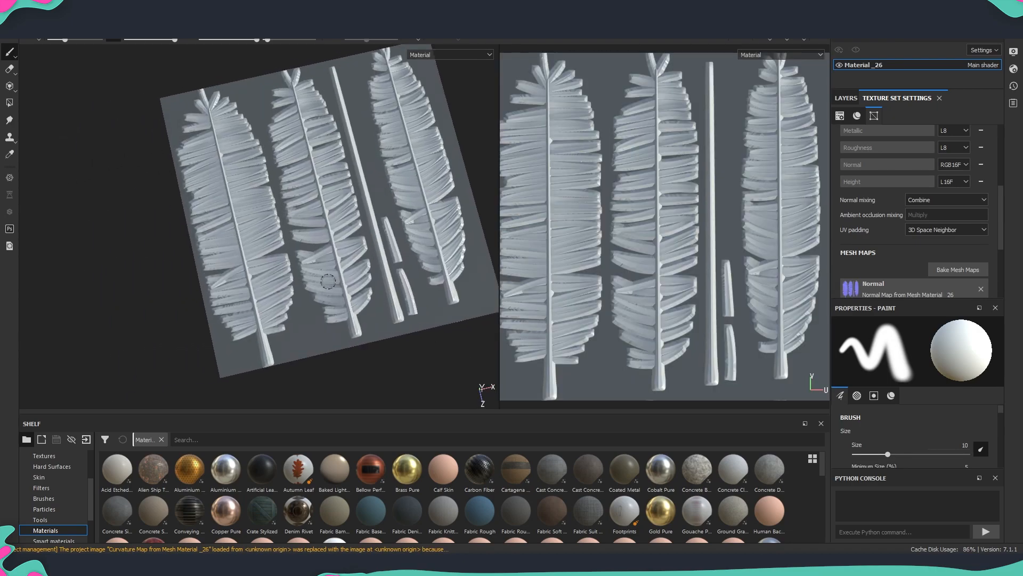
{"action": "scroll", "coordinate": [336, 293], "scroll_direction": "up", "scroll_amount": 5}
{"action": "mouse_move", "coordinate": [382, 332]}
{"action": "left_mouse_down", "text": "alt"}
{"action": "mouse_move", "coordinate": [192, 300]}
{"action": "mouse_move", "coordinate": [389, 309]}
{"action": "mouse_move", "coordinate": [389, 340]}
{"action": "mouse_move", "coordinate": [395, 332]}
{"action": "mouse_move", "coordinate": [319, 297]}
{"action": "mouse_move", "coordinate": [377, 293]}
{"action": "mouse_move", "coordinate": [394, 303]}
{"action": "left_mouse_up", "text": "alt"}
{"action": "mouse_move", "coordinate": [303, 294]}
{"action": "left_mouse_down", "text": "alt"}
{"action": "mouse_move", "coordinate": [407, 273]}
{"action": "mouse_move", "coordinate": [313, 283]}
{"action": "mouse_move", "coordinate": [358, 265]}
{"action": "mouse_move", "coordinate": [388, 340]}
{"action": "mouse_move", "coordinate": [331, 274]}
{"action": "left_mouse_up", "text": "alt"}
{"action": "scroll", "coordinate": [359, 266], "scroll_direction": "up", "scroll_amount": 3}
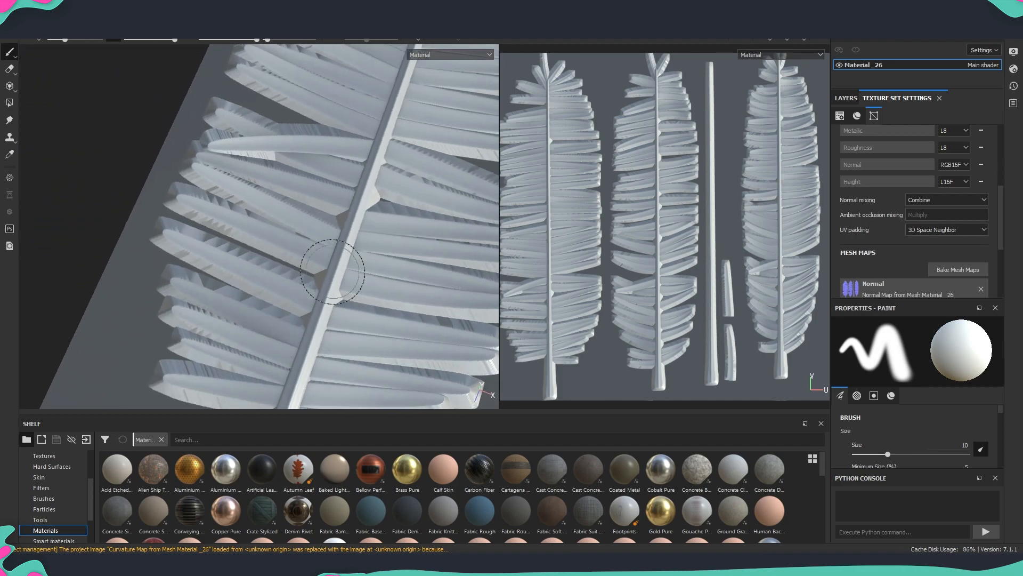
- Examine the baked leaflets up close along the stem, checking overlaps and gaps, and review the whole leaf plane
{"action": "scroll", "coordinate": [331, 274], "scroll_direction": "up", "scroll_amount": 3}
{"action": "middle_click_drag", "start_coordinate": [384, 240], "coordinate": [361, 348], "text": "alt"}
{"action": "middle_click_drag", "start_coordinate": [367, 269], "coordinate": [338, 351], "text": "alt"}
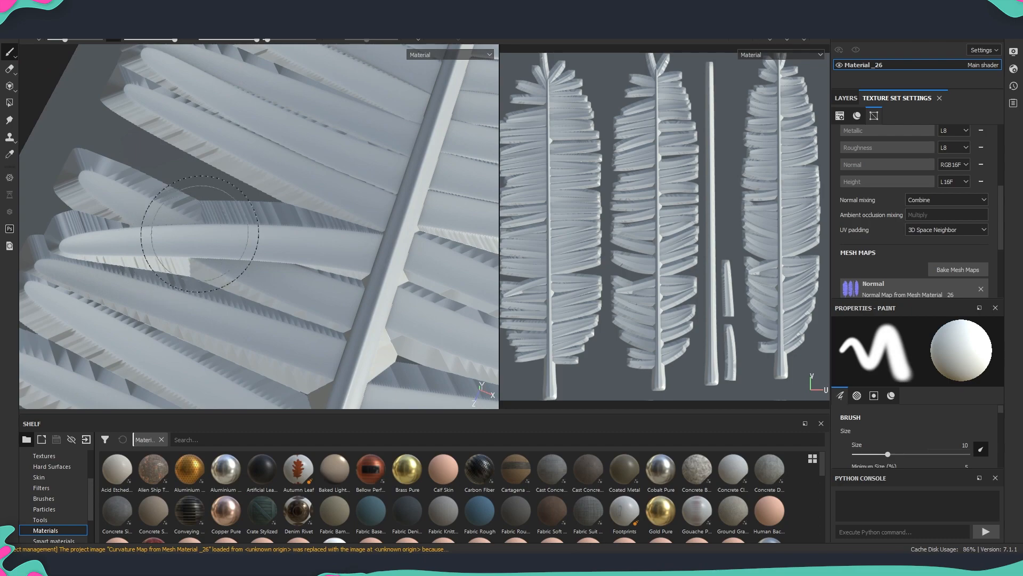
{"action": "middle_click_drag", "start_coordinate": [319, 248], "coordinate": [280, 352], "text": "alt"}
{"action": "scroll", "coordinate": [289, 285], "scroll_direction": "down", "scroll_amount": 5}
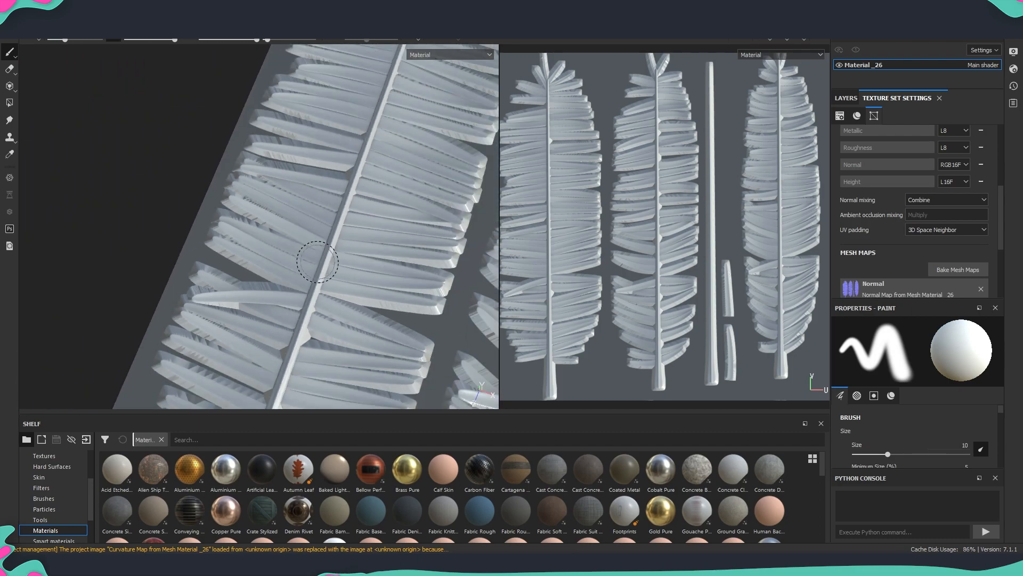
{"action": "left_click_drag", "start_coordinate": [290, 284], "coordinate": [385, 285], "text": "alt"}
{"action": "middle_click_drag", "start_coordinate": [385, 285], "coordinate": [116, 291], "text": "alt"}
{"action": "middle_click_drag", "start_coordinate": [292, 269], "coordinate": [356, 257], "text": "alt"}
{"action": "scroll", "coordinate": [362, 330], "scroll_direction": "down", "scroll_amount": 5}
{"action": "left_click_drag", "start_coordinate": [356, 256], "coordinate": [354, 272], "text": "alt"}
- Replace the empty Layer 1 with a fill layer that uses only the color and roughness channels
{"action": "left_click", "coordinate": [846, 98]}
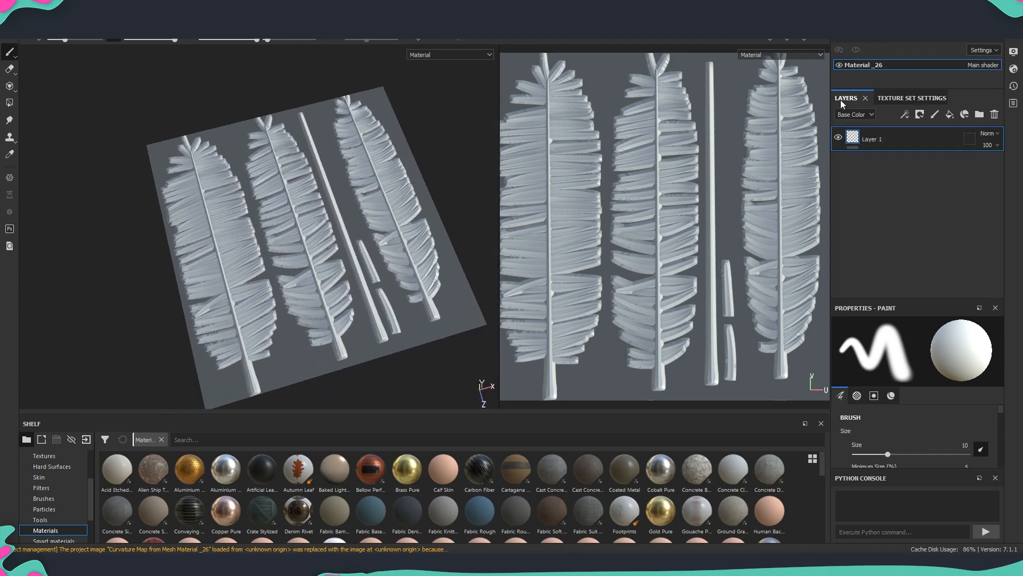
{"action": "left_click", "coordinate": [996, 116]}
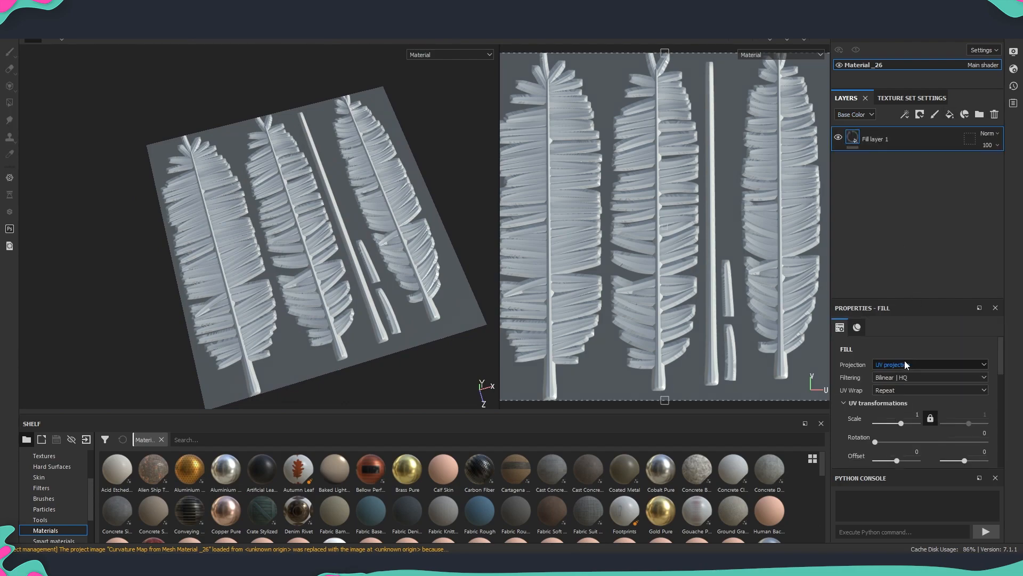
{"action": "scroll", "coordinate": [865, 391], "scroll_direction": "down", "scroll_amount": 4}
{"action": "scroll", "coordinate": [866, 394], "scroll_direction": "up", "scroll_amount": 2}
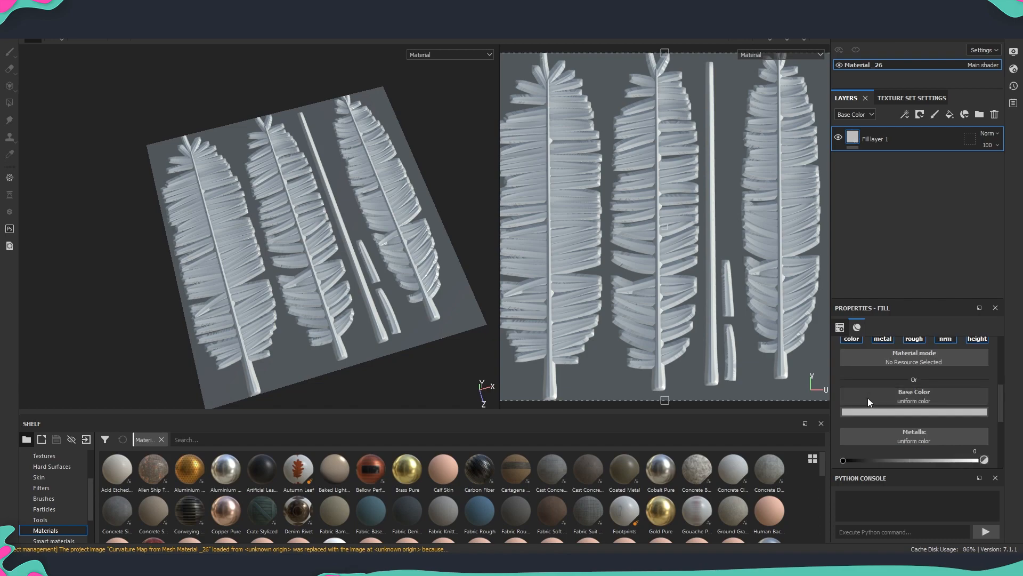
{"action": "scroll", "coordinate": [894, 400], "scroll_direction": "down", "scroll_amount": 2}
{"action": "scroll", "coordinate": [893, 401], "scroll_direction": "up", "scroll_amount": 2}
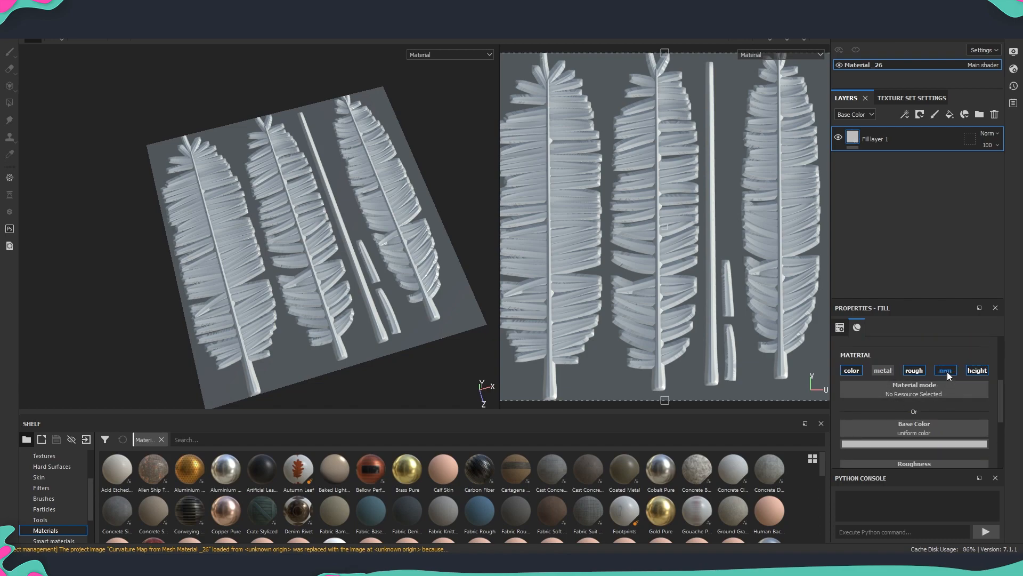
{"action": "scroll", "coordinate": [930, 400], "scroll_direction": "down", "scroll_amount": 1}
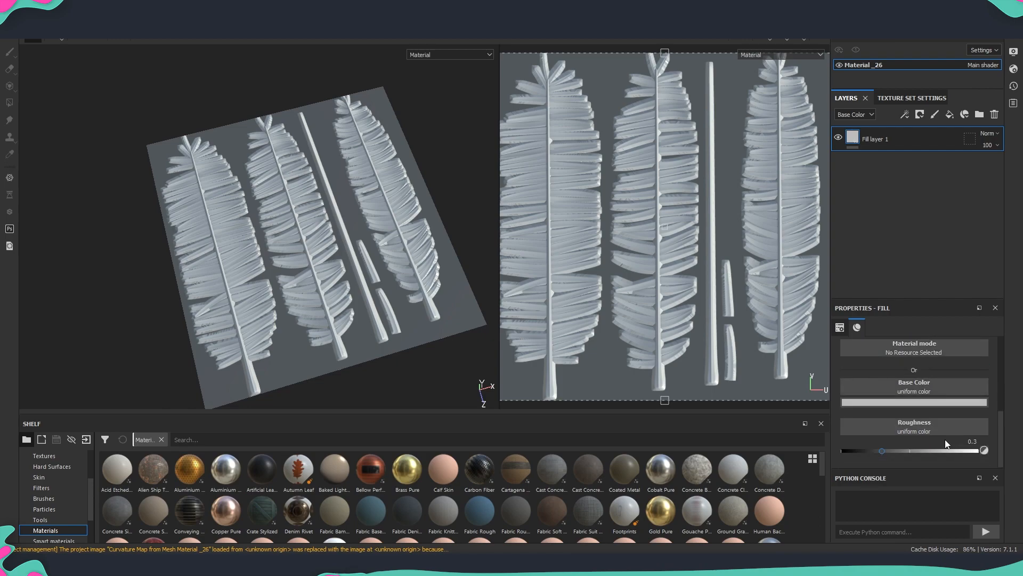
- Set Fill layer 1's roughness to about 0.66 and check the leaf surface at a low angle
{"action": "left_click", "coordinate": [928, 449]}
{"action": "left_click_drag", "start_coordinate": [940, 450], "coordinate": [932, 450]}
{"action": "left_click_drag", "start_coordinate": [318, 269], "coordinate": [480, 185], "text": "alt"}
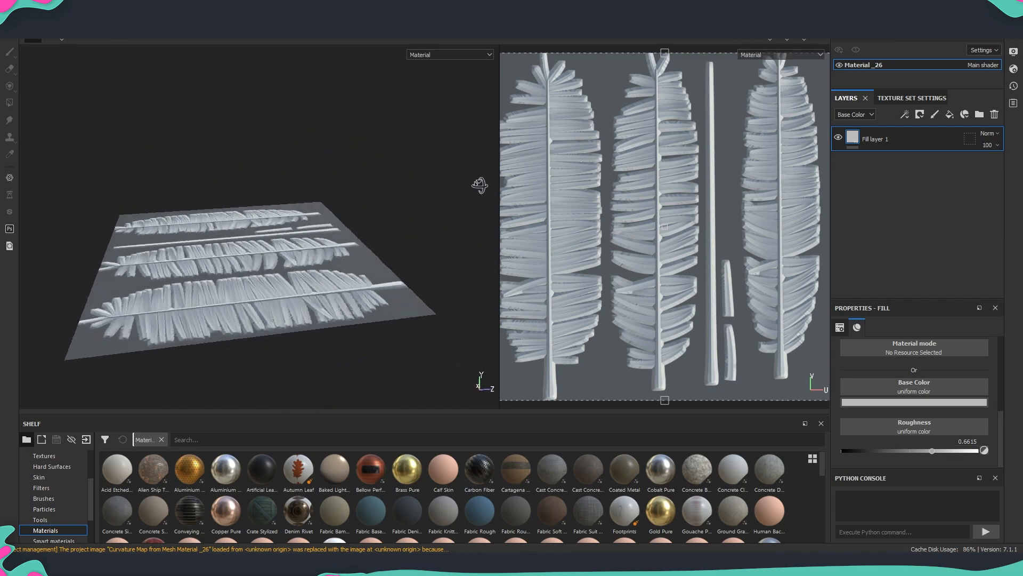
{"action": "scroll", "coordinate": [225, 308], "scroll_direction": "up", "scroll_amount": 3}
{"action": "left_click_drag", "start_coordinate": [274, 315], "coordinate": [289, 273], "text": "alt"}
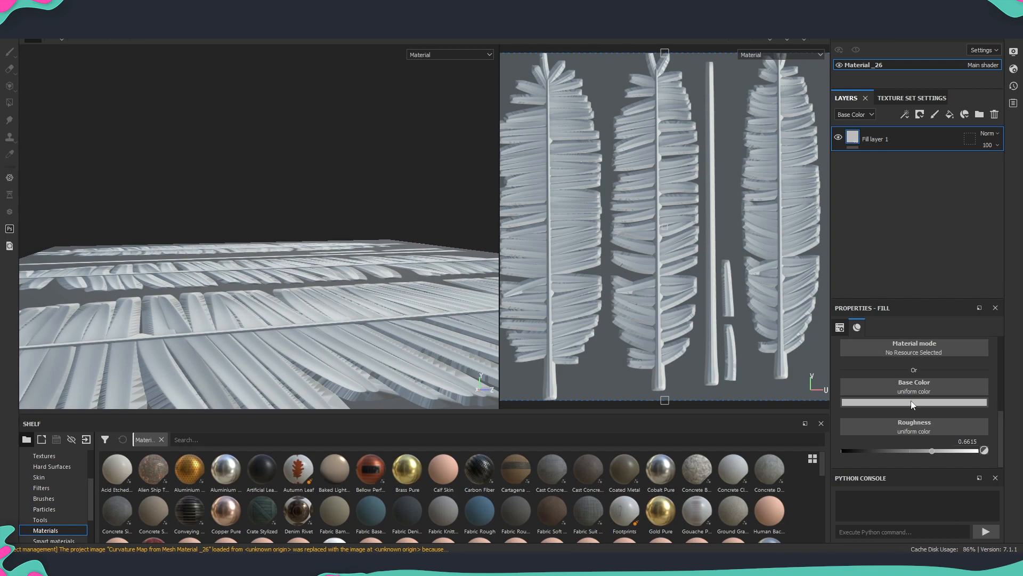
- Add a second fill layer with only the roughness channel enabled and set its roughness to about 0.29
{"action": "left_click", "coordinate": [951, 115]}
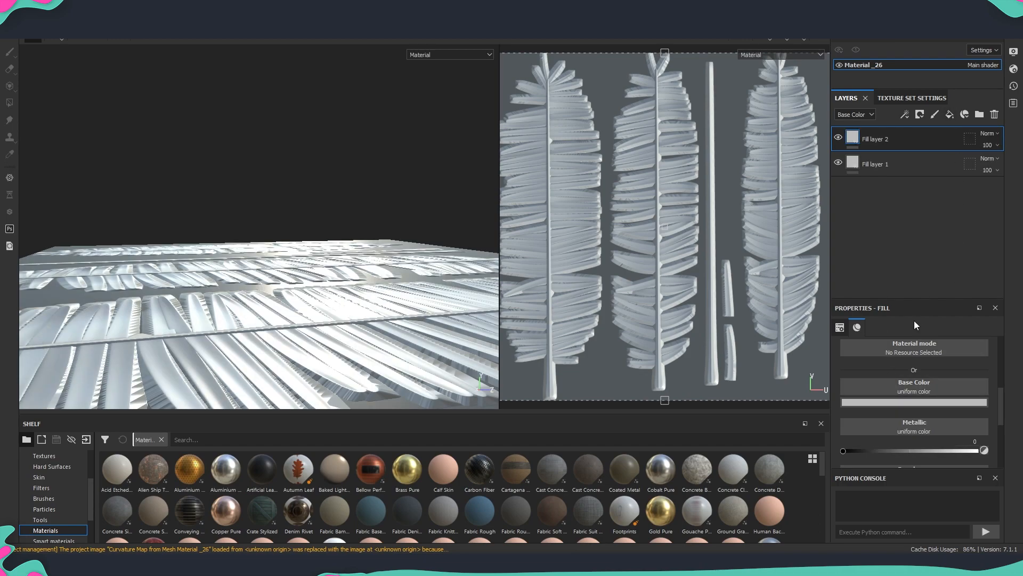
{"action": "scroll", "coordinate": [874, 395], "scroll_direction": "up", "scroll_amount": 6}
{"action": "scroll", "coordinate": [855, 449], "scroll_direction": "down", "scroll_amount": 3}
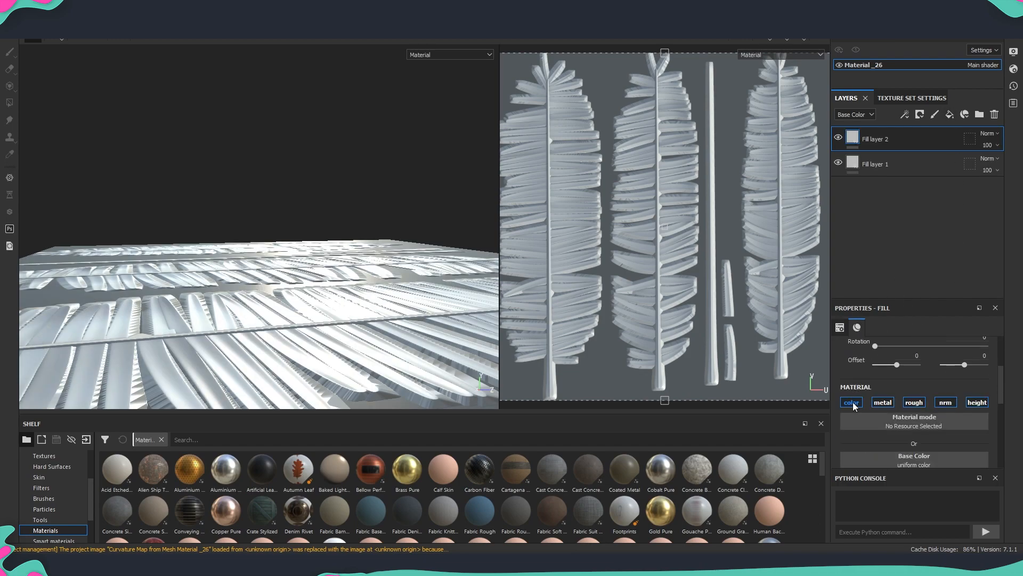
{"action": "left_click", "coordinate": [852, 403]}
{"action": "left_click", "coordinate": [884, 404]}
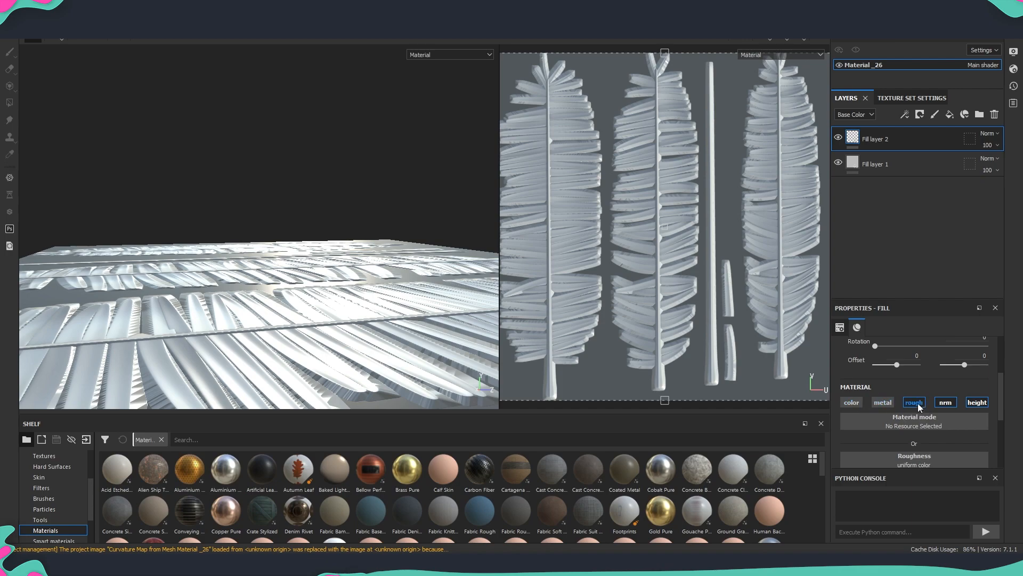
{"action": "left_click", "coordinate": [945, 402]}
{"action": "left_click", "coordinate": [977, 402]}
{"action": "scroll", "coordinate": [945, 385], "scroll_direction": "down", "scroll_amount": 2}
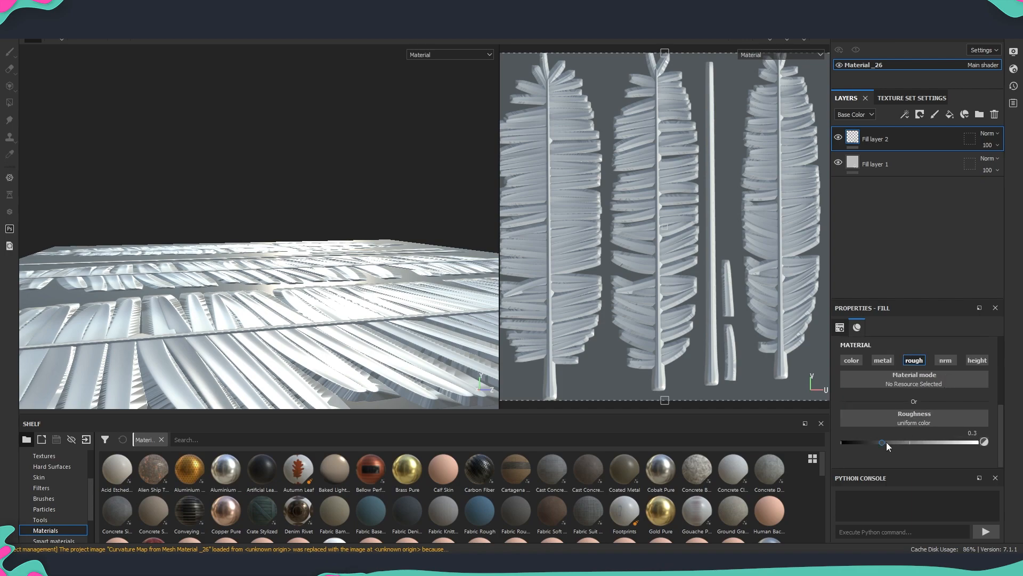
{"action": "mouse_move", "coordinate": [887, 446]}
{"action": "left_mouse_down"}
{"action": "mouse_move", "coordinate": [868, 445]}
{"action": "mouse_move", "coordinate": [881, 449]}
{"action": "left_mouse_up"}
- Apply the Edges Scratched smart mask to Fill layer 2
{"action": "scroll", "coordinate": [54, 491], "scroll_direction": "down", "scroll_amount": 2}
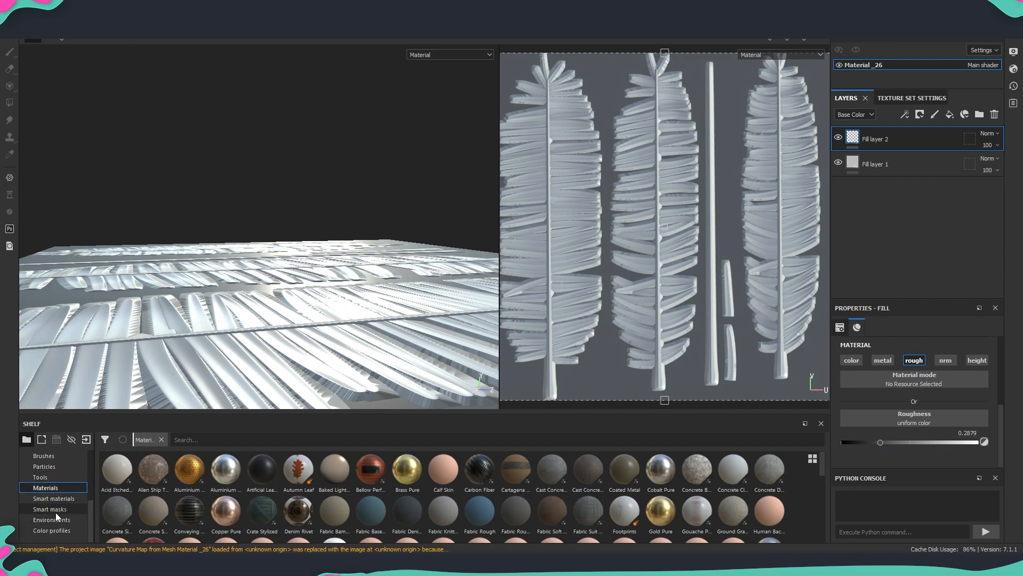
{"action": "left_click", "coordinate": [55, 511]}
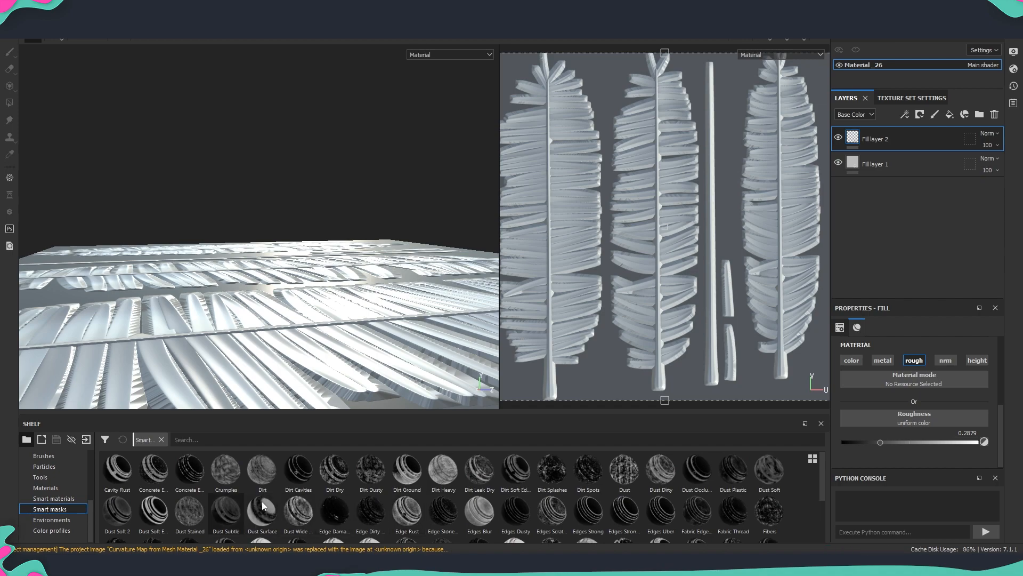
{"action": "scroll", "coordinate": [263, 505], "scroll_direction": "down", "scroll_amount": 2}
{"action": "scroll", "coordinate": [511, 525], "scroll_direction": "up", "scroll_amount": 2}
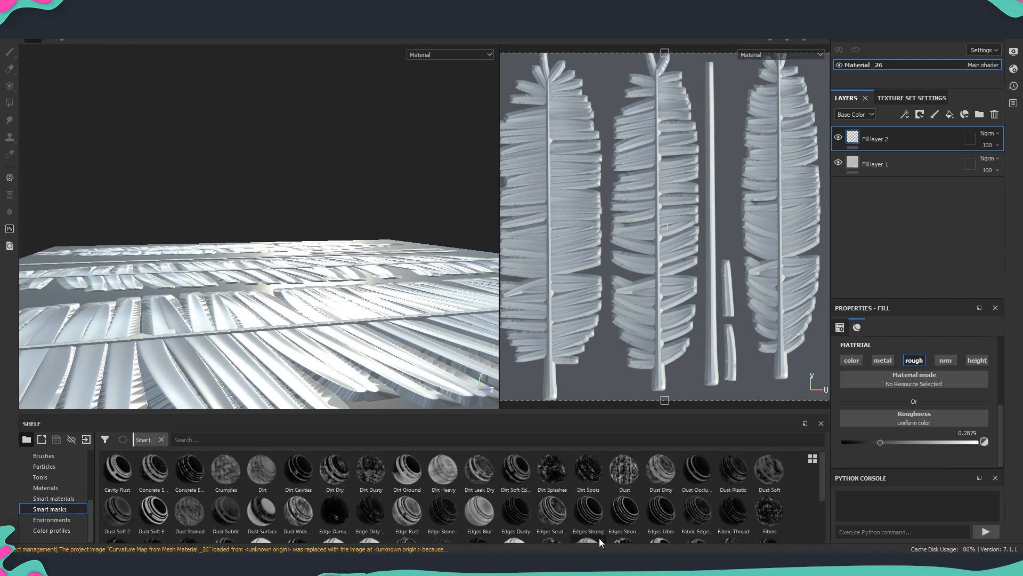
{"action": "mouse_move", "coordinate": [737, 484]}
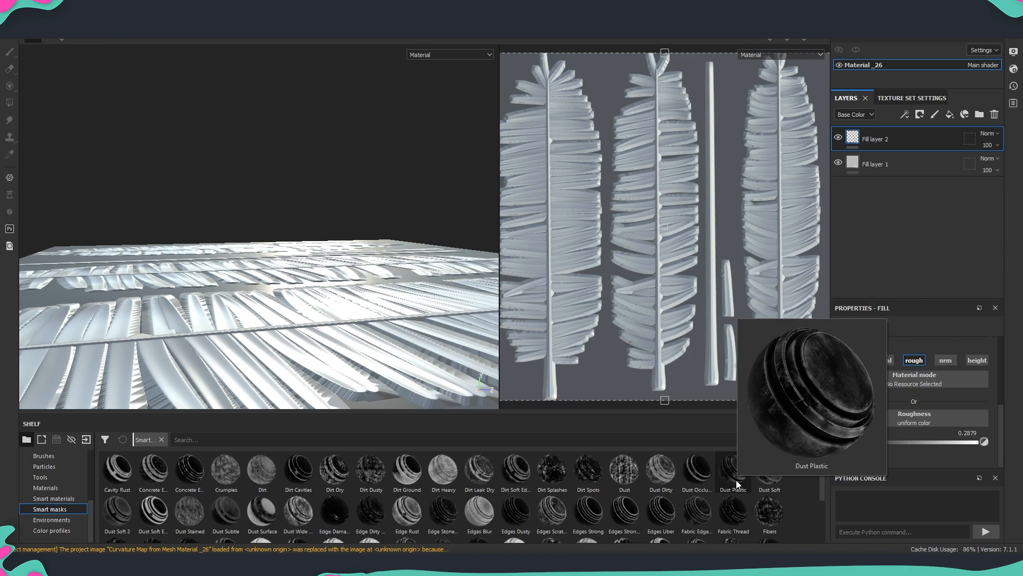
{"action": "mouse_move", "coordinate": [550, 525]}
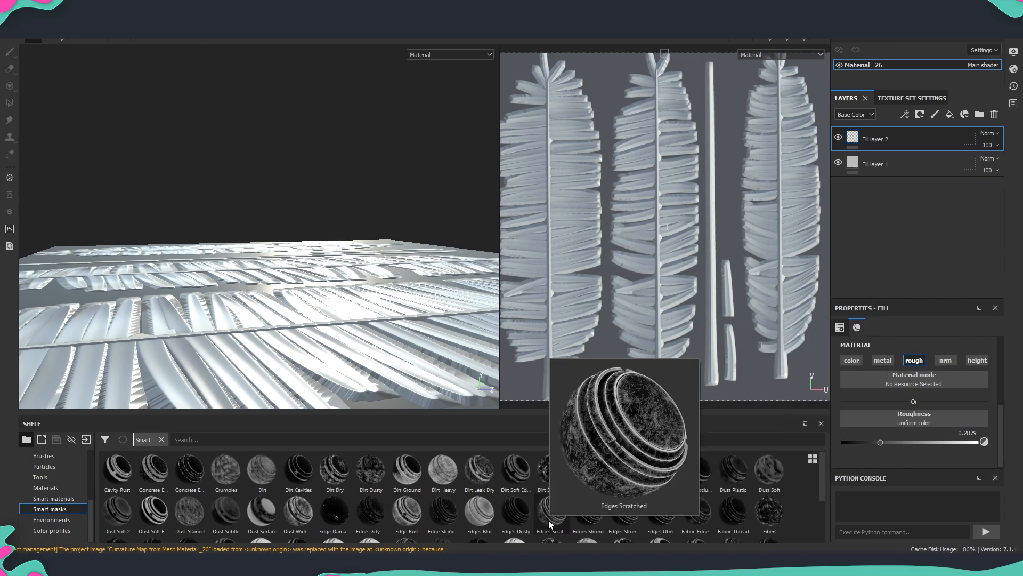
{"action": "left_click_drag", "start_coordinate": [550, 525], "coordinate": [866, 137]}
{"action": "mouse_move", "coordinate": [368, 318]}
{"action": "left_mouse_down", "text": "alt"}
{"action": "mouse_move", "coordinate": [379, 353]}
{"action": "mouse_move", "coordinate": [392, 327]}
{"action": "mouse_move", "coordinate": [343, 344]}
{"action": "mouse_move", "coordinate": [293, 336]}
{"action": "mouse_move", "coordinate": [384, 306]}
{"action": "mouse_move", "coordinate": [354, 359]}
{"action": "mouse_move", "coordinate": [401, 313]}
{"action": "mouse_move", "coordinate": [478, 304]}
{"action": "mouse_move", "coordinate": [299, 322]}
{"action": "left_mouse_up", "text": "alt"}
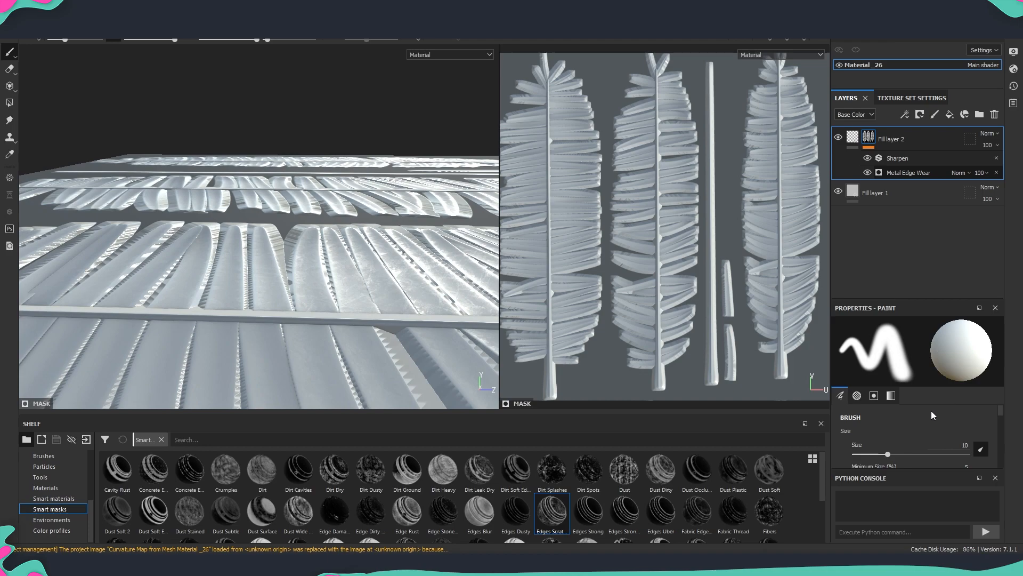
- In the mask's Metal Edge Wear generator, set Grunge Amount to 0.3 and Grunge Scale to 1
{"action": "scroll", "coordinate": [889, 402], "scroll_direction": "down", "scroll_amount": 2}
{"action": "scroll", "coordinate": [885, 404], "scroll_direction": "down", "scroll_amount": 1}
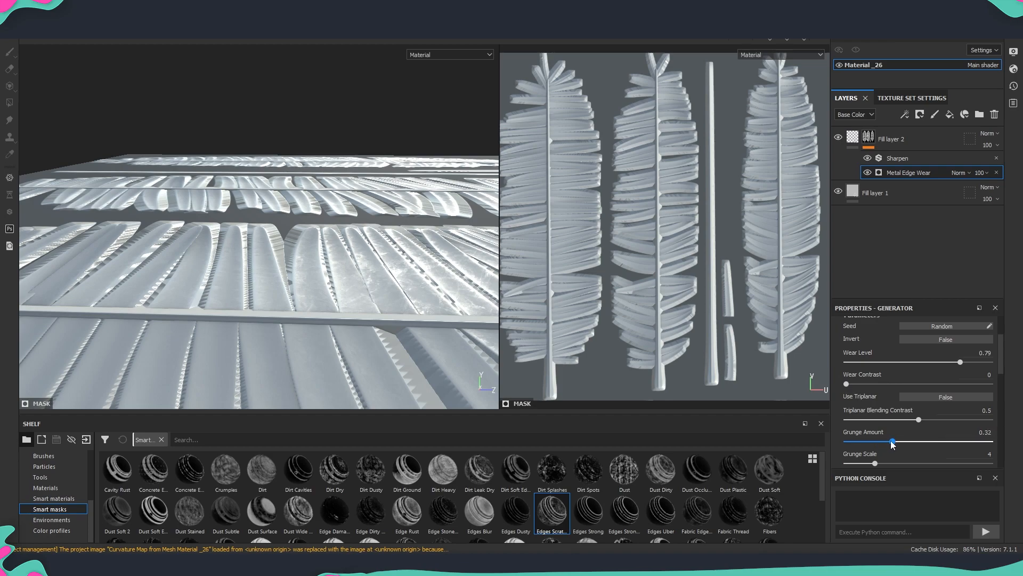
{"action": "left_click_drag", "start_coordinate": [892, 445], "coordinate": [846, 439]}
{"action": "scroll", "coordinate": [895, 450], "scroll_direction": "down", "scroll_amount": 1}
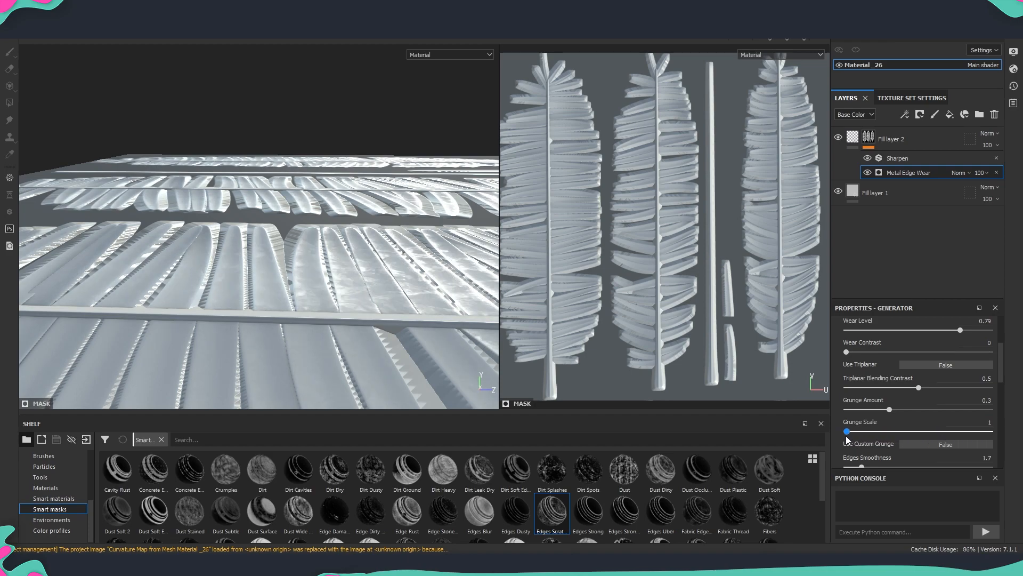
{"action": "left_click_drag", "start_coordinate": [322, 244], "coordinate": [340, 276], "text": "alt"}
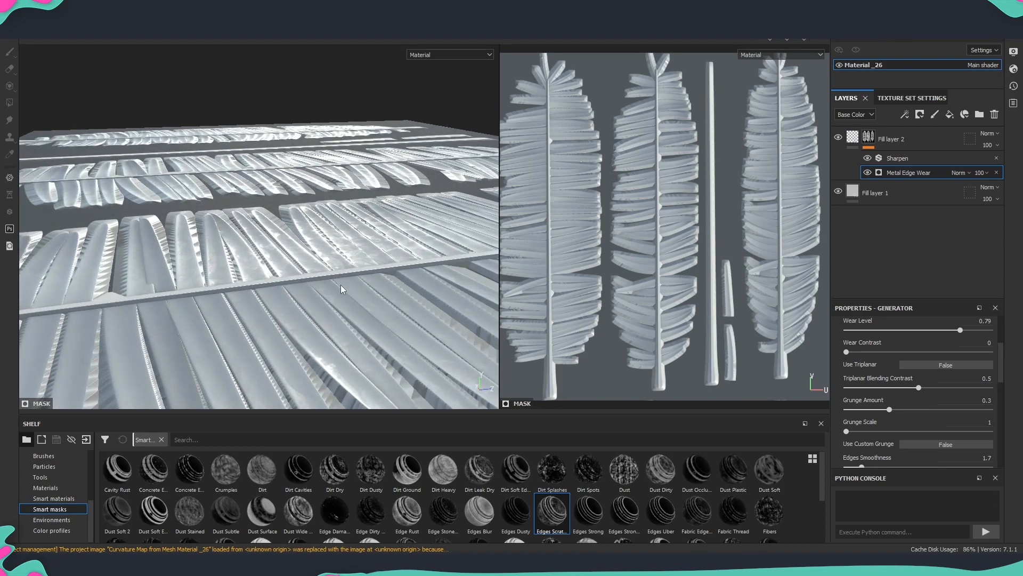
{"action": "left_click_drag", "start_coordinate": [315, 277], "coordinate": [341, 265], "text": "alt"}
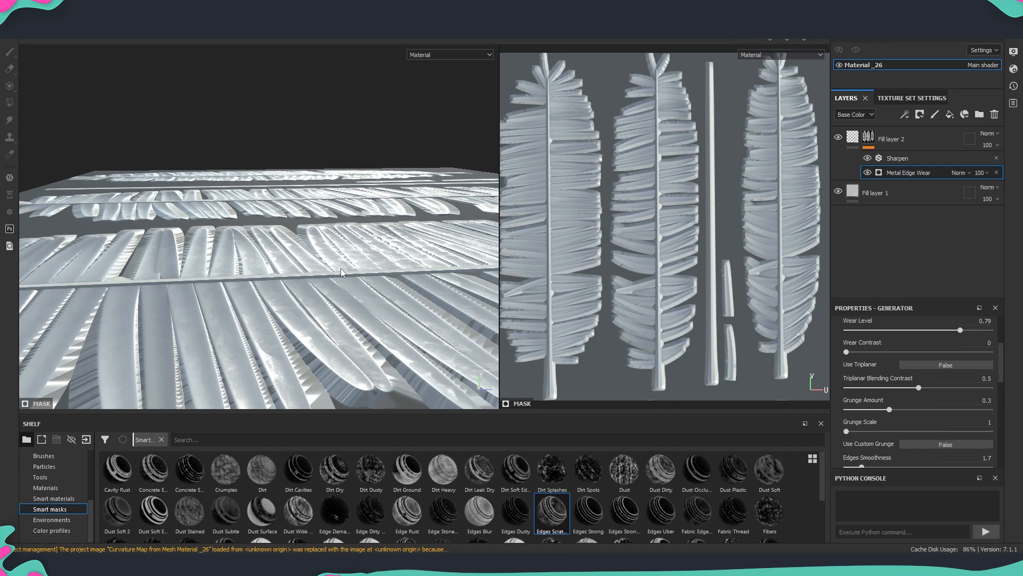
{"action": "left_click_drag", "start_coordinate": [341, 268], "coordinate": [326, 285], "text": "alt"}
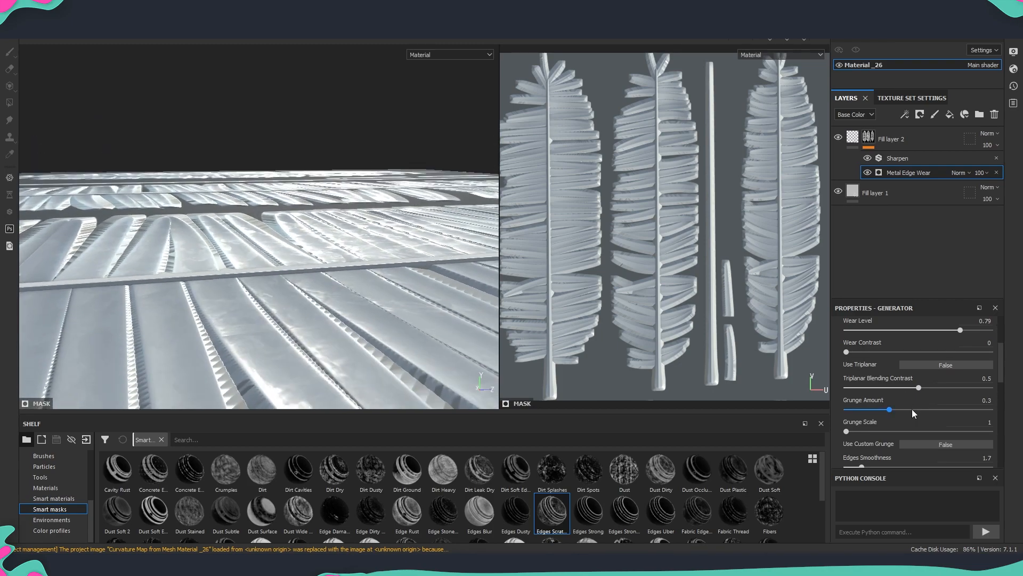
- Set the Metal Edge Wear generator's Edges Smoothness to 2.26
{"action": "scroll", "coordinate": [910, 409], "scroll_direction": "down", "scroll_amount": 2}
{"action": "left_click_drag", "start_coordinate": [859, 435], "coordinate": [868, 436]}
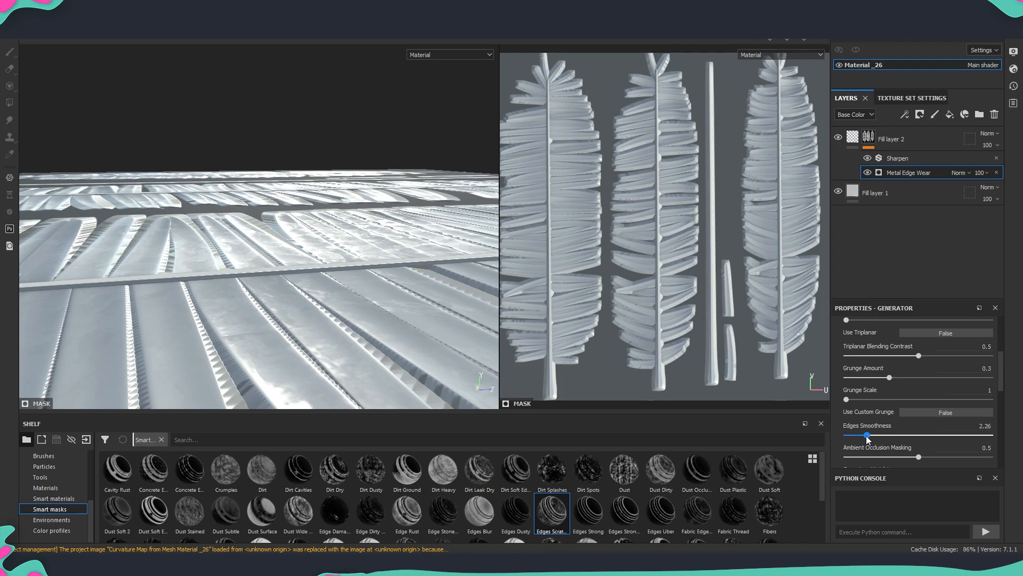
{"action": "mouse_move", "coordinate": [434, 304]}
{"action": "left_mouse_down", "text": "alt"}
{"action": "mouse_move", "coordinate": [428, 333]}
{"action": "mouse_move", "coordinate": [433, 320]}
{"action": "left_mouse_up", "text": "alt"}
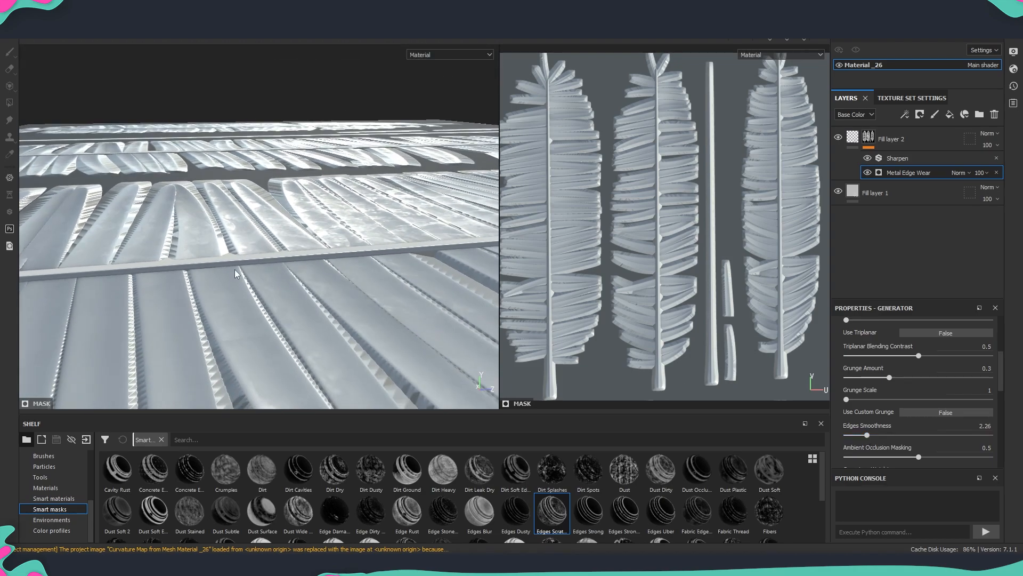
- Inspect the masked roughness highlights on the leaves from several angles, up close and across the whole plane
{"action": "left_click_drag", "start_coordinate": [237, 273], "coordinate": [299, 253], "text": "alt"}
{"action": "left_click_drag", "start_coordinate": [412, 314], "coordinate": [302, 297], "text": "alt"}
{"action": "middle_click_drag", "start_coordinate": [403, 345], "coordinate": [287, 320], "text": "alt"}
{"action": "left_click_drag", "start_coordinate": [288, 320], "coordinate": [235, 229], "text": "alt"}
{"action": "right_click_drag", "start_coordinate": [235, 229], "coordinate": [221, 235], "text": "alt"}
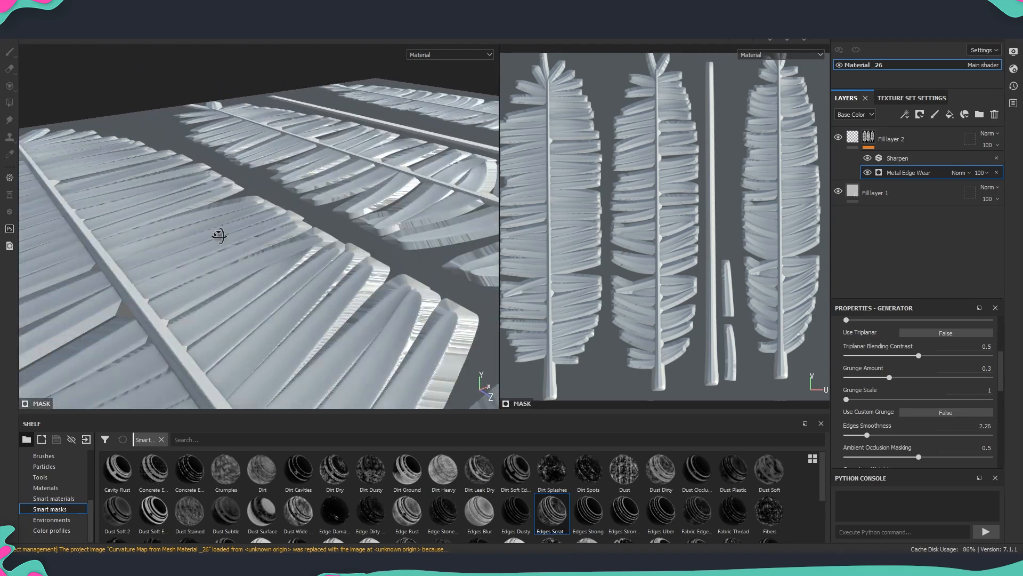
{"action": "left_click_drag", "start_coordinate": [220, 234], "coordinate": [329, 284], "text": "alt"}
{"action": "right_click_drag", "start_coordinate": [328, 280], "coordinate": [310, 266], "text": "alt"}
{"action": "left_click_drag", "start_coordinate": [341, 273], "coordinate": [331, 235], "text": "alt"}
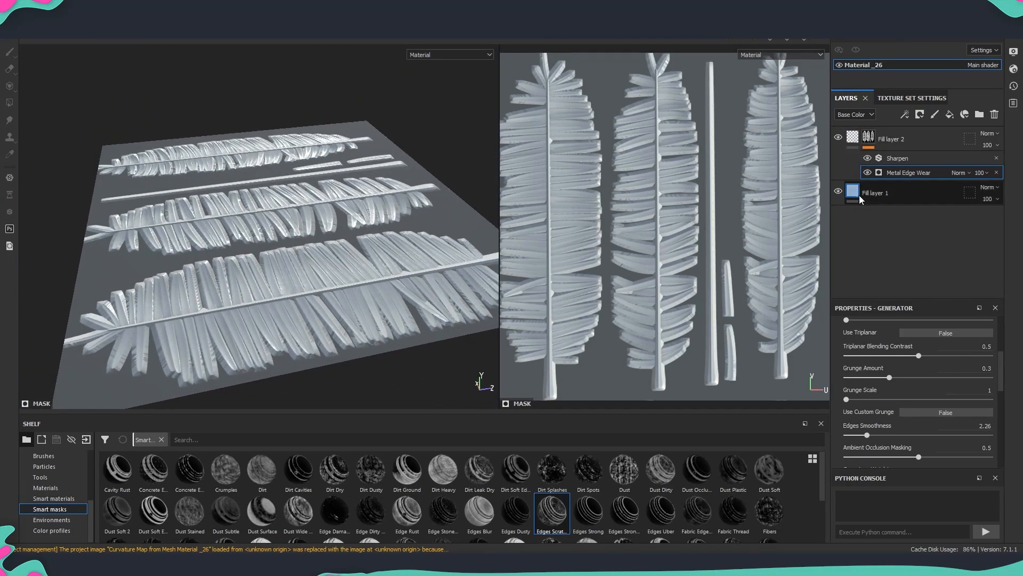
- Add a third fill layer above Fill layer 2 with only the color channel enabled
{"action": "left_click", "coordinate": [922, 141]}
{"action": "left_click", "coordinate": [951, 116]}
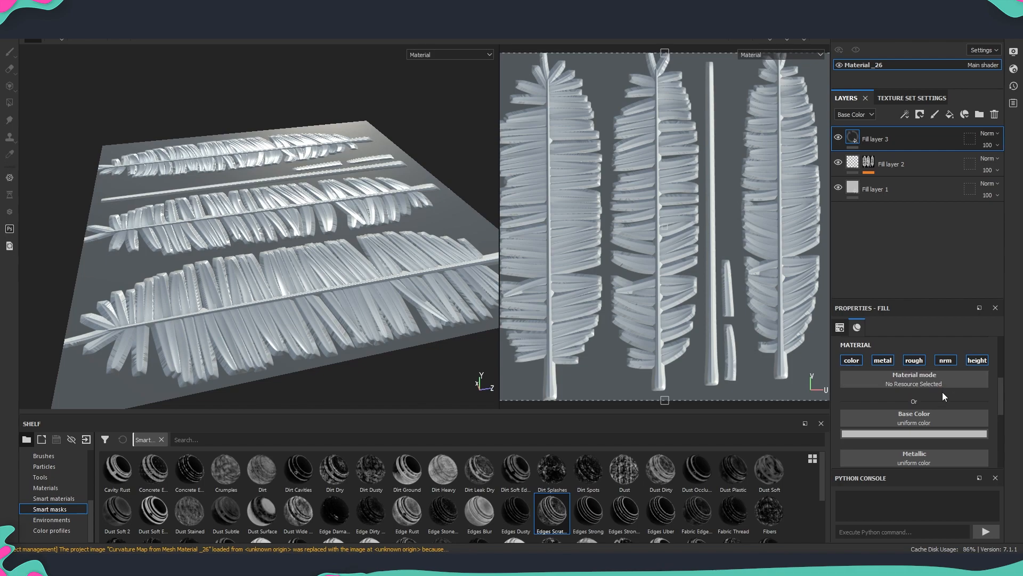
{"action": "left_click", "coordinate": [885, 363]}
{"action": "left_click", "coordinate": [914, 362]}
{"action": "left_click", "coordinate": [945, 360]}
{"action": "left_click", "coordinate": [977, 361]}
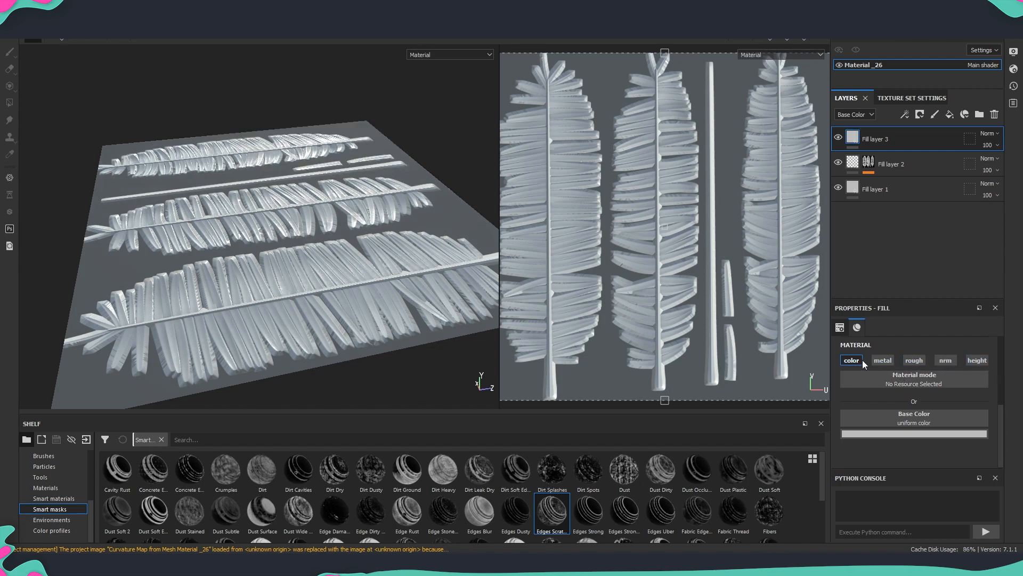
- Set Fill layer 3's base color to a darker gray
{"action": "left_click", "coordinate": [893, 433]}
{"action": "left_click_drag", "start_coordinate": [882, 476], "coordinate": [876, 497]}
{"action": "left_click", "coordinate": [854, 454]}
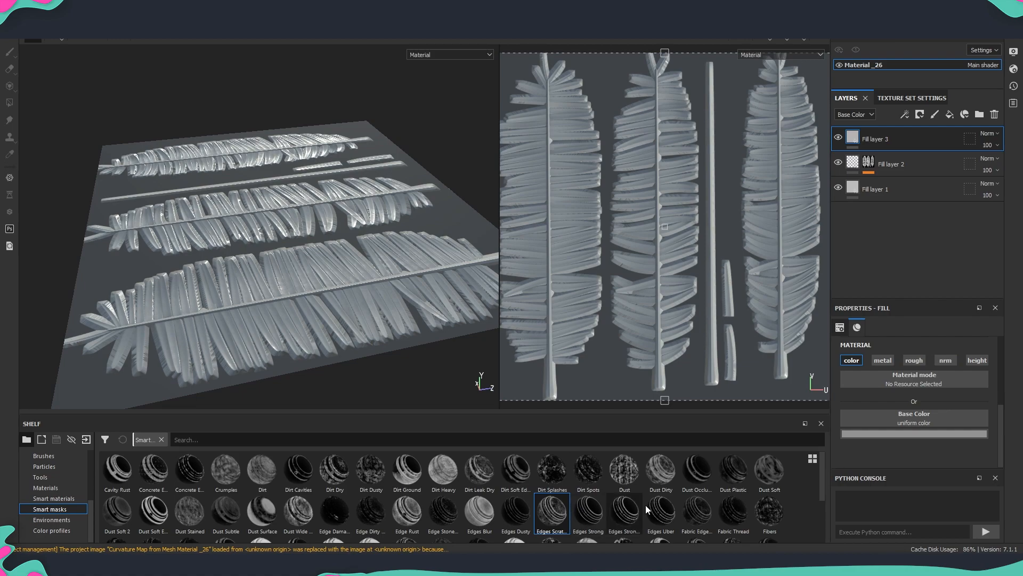
- Try the Dust Occlusion smart mask on Fill layer 3 and replace it with Sand Cavities
{"action": "left_click_drag", "start_coordinate": [695, 484], "coordinate": [877, 139]}
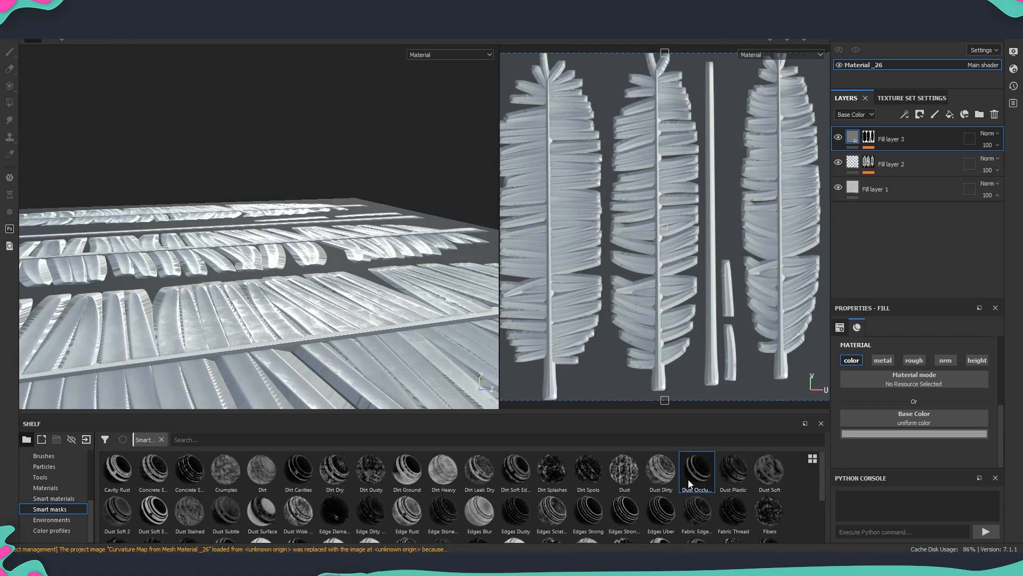
{"action": "scroll", "coordinate": [474, 493], "scroll_direction": "down", "scroll_amount": 3}
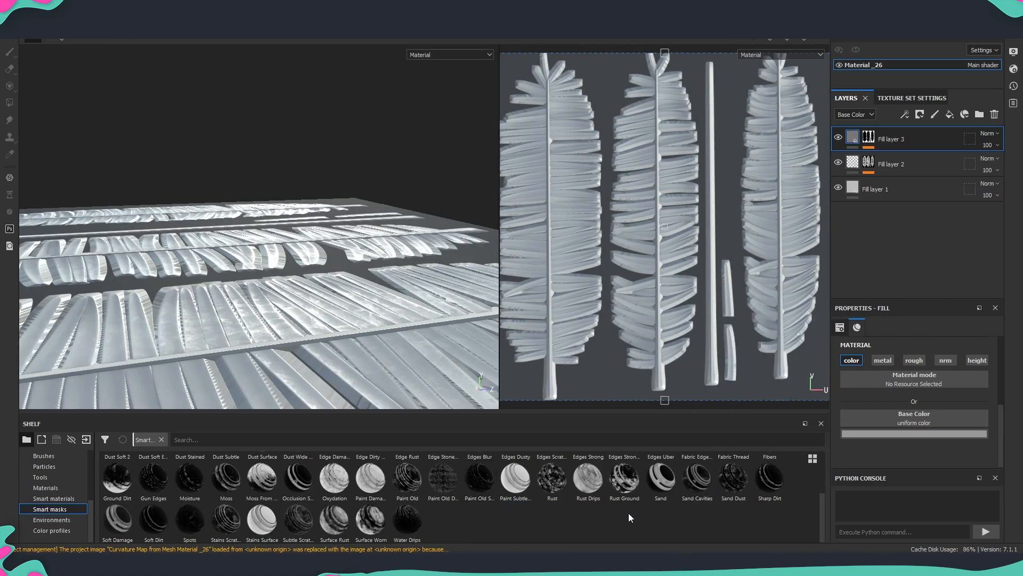
{"action": "mouse_move", "coordinate": [701, 491]}
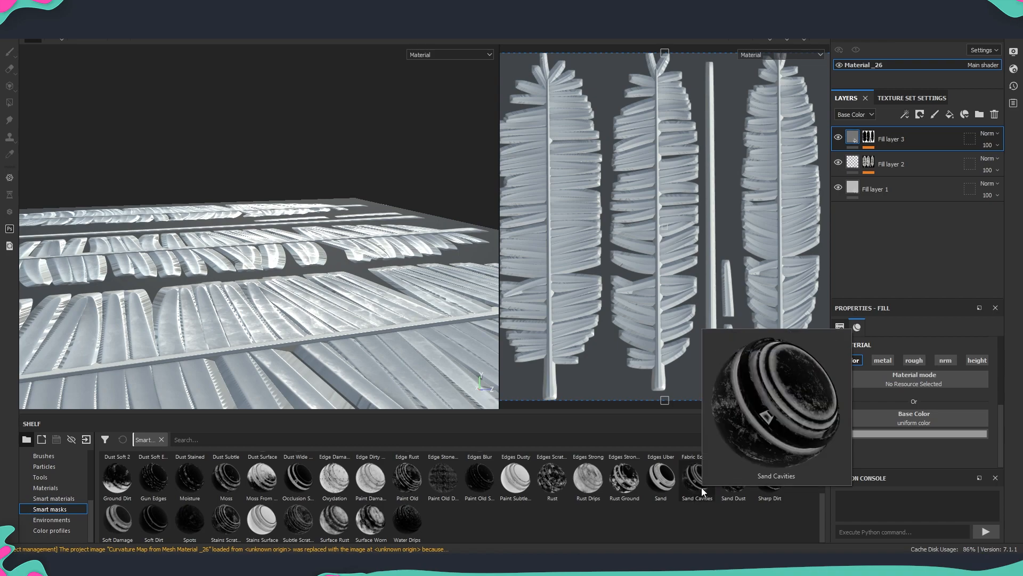
{"action": "mouse_move", "coordinate": [703, 487]}
{"action": "left_mouse_down"}
{"action": "mouse_move", "coordinate": [864, 191]}
{"action": "mouse_move", "coordinate": [863, 139]}
{"action": "left_mouse_up"}
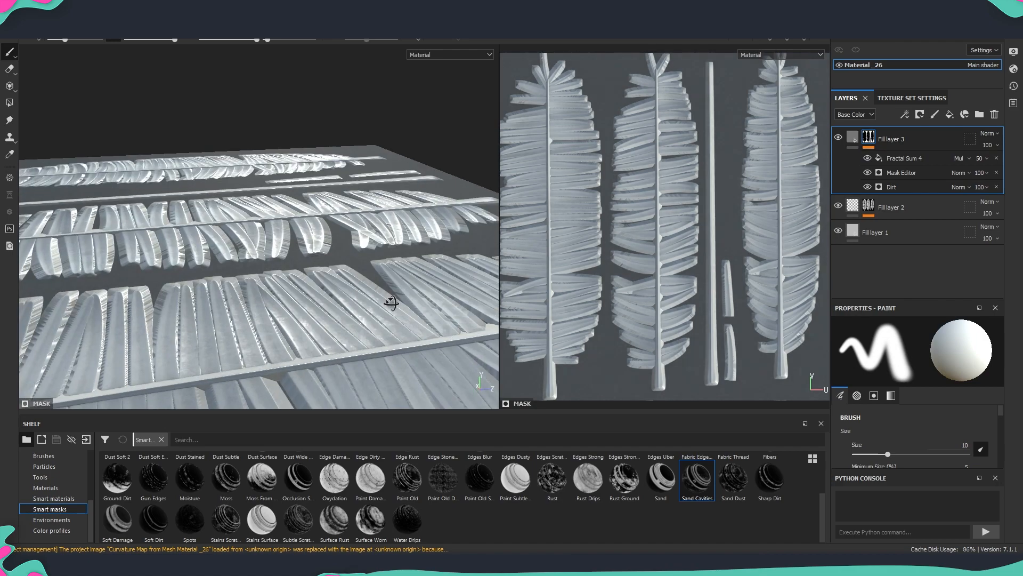
- Set the grunge amount of the Dirt generator in Fill layer 3's mask to 0.14
{"action": "left_click_drag", "start_coordinate": [392, 302], "coordinate": [390, 325], "text": "alt"}
{"action": "middle_click_drag", "start_coordinate": [391, 325], "coordinate": [391, 218], "text": "alt"}
{"action": "scroll", "coordinate": [397, 290], "scroll_direction": "up", "scroll_amount": 5}
{"action": "left_click_drag", "start_coordinate": [386, 325], "coordinate": [377, 327], "text": "alt"}
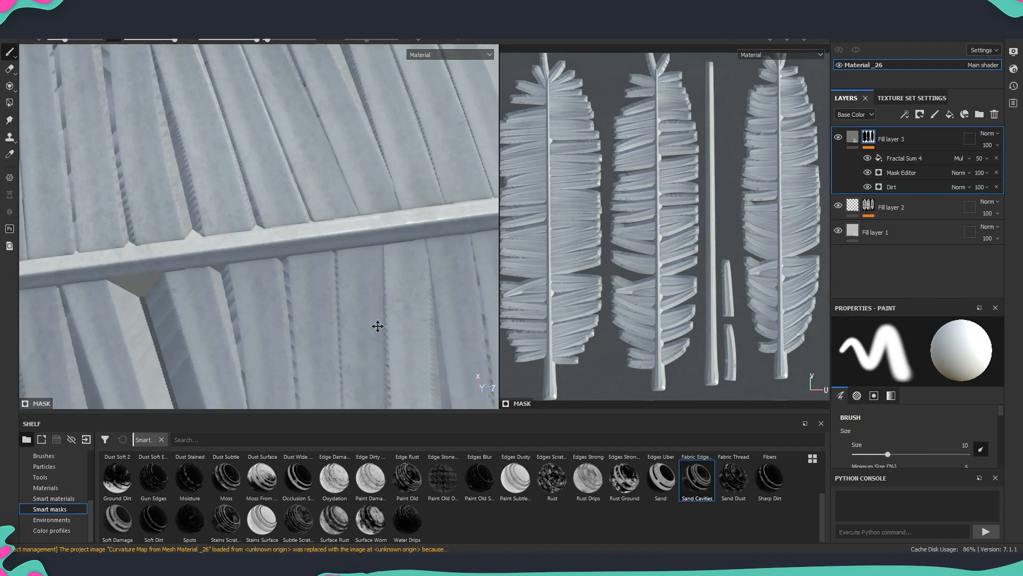
{"action": "middle_click_drag", "start_coordinate": [377, 326], "coordinate": [380, 201], "text": "alt"}
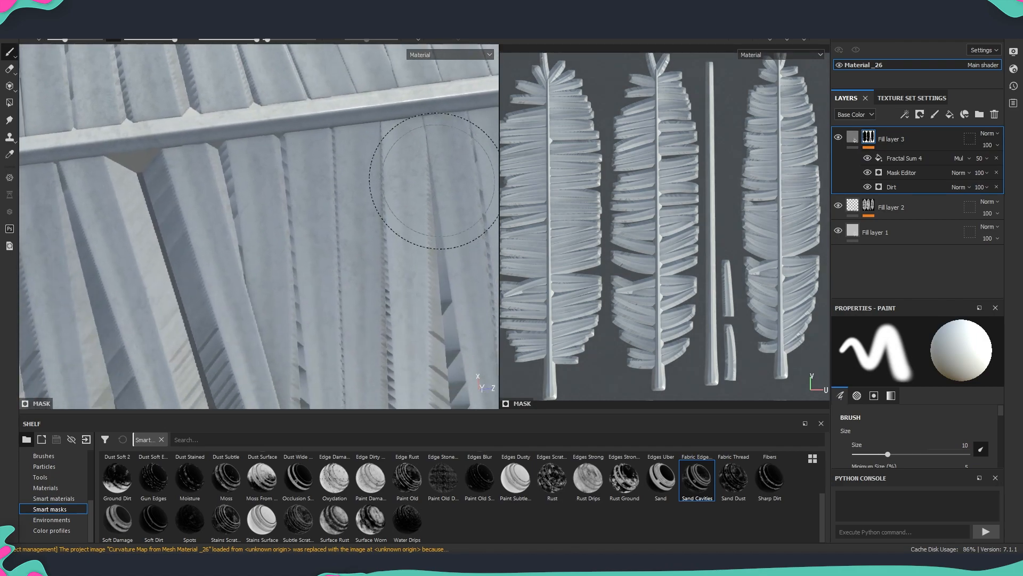
{"action": "left_click", "coordinate": [897, 188]}
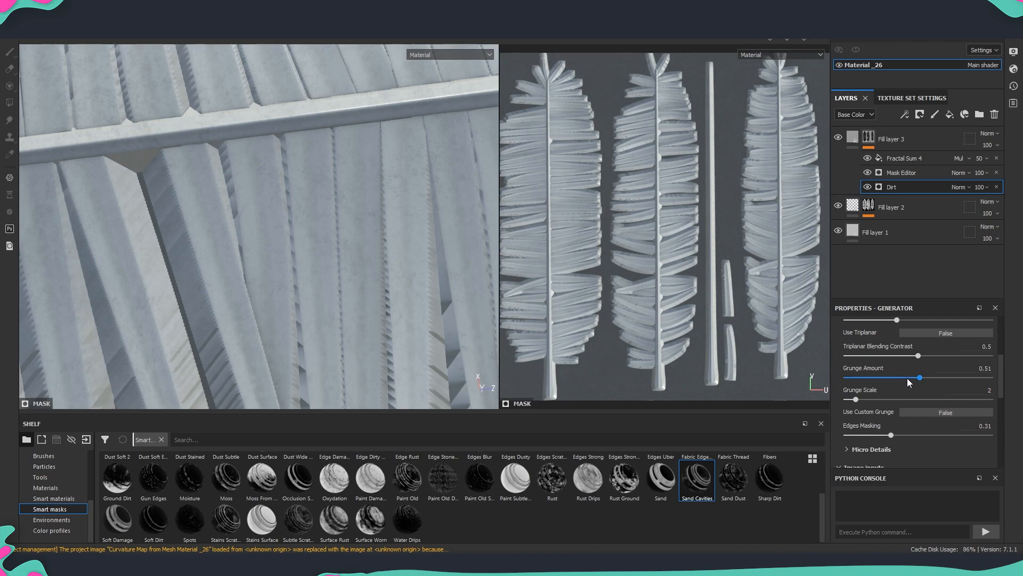
{"action": "scroll", "coordinate": [913, 341], "scroll_direction": "down", "scroll_amount": 1}
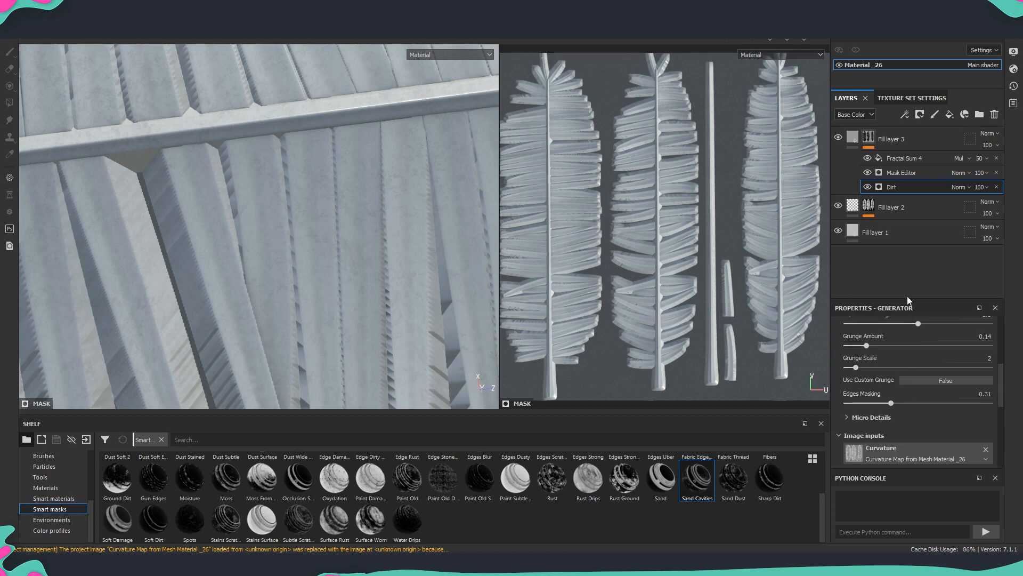
- Set the Fractal Sum 4 fill in Fill layer 3's mask to balance 0.13 and contrast 0.21
{"action": "left_click", "coordinate": [903, 157]}
{"action": "scroll", "coordinate": [896, 410], "scroll_direction": "up", "scroll_amount": 4}
{"action": "scroll", "coordinate": [898, 416], "scroll_direction": "down", "scroll_amount": 6}
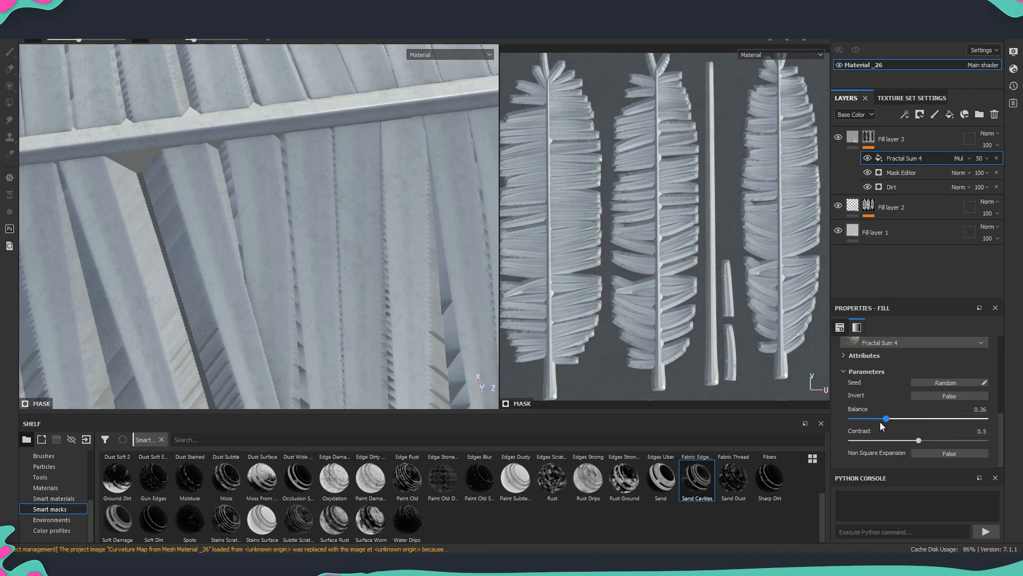
{"action": "left_click_drag", "start_coordinate": [871, 422], "coordinate": [880, 421]}
{"action": "left_click_drag", "start_coordinate": [416, 248], "coordinate": [404, 166], "text": "alt"}
{"action": "left_click_drag", "start_coordinate": [874, 418], "coordinate": [868, 419]}
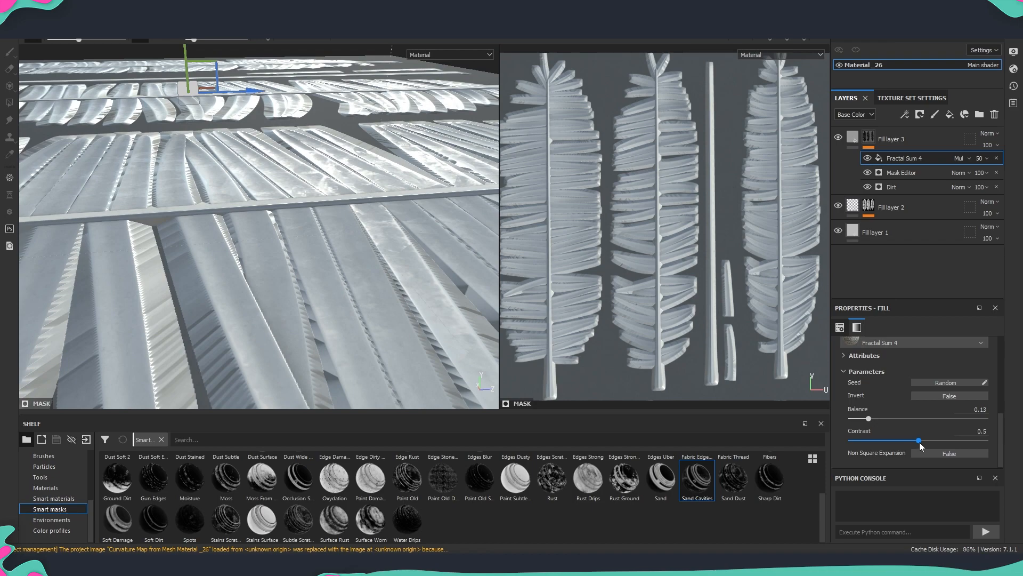
{"action": "left_click_drag", "start_coordinate": [919, 441], "coordinate": [878, 441]}
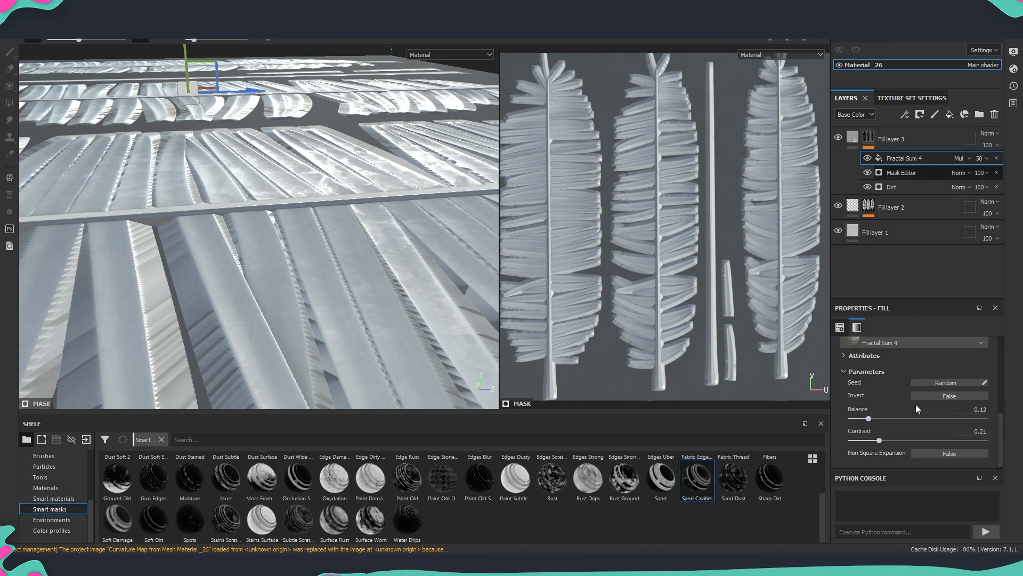
- Set the Mask Editor in Fill layer 3's mask to global blur 0.48, global balance 0.35 and global contrast 0.37
{"action": "scroll", "coordinate": [909, 405], "scroll_direction": "up", "scroll_amount": 3}
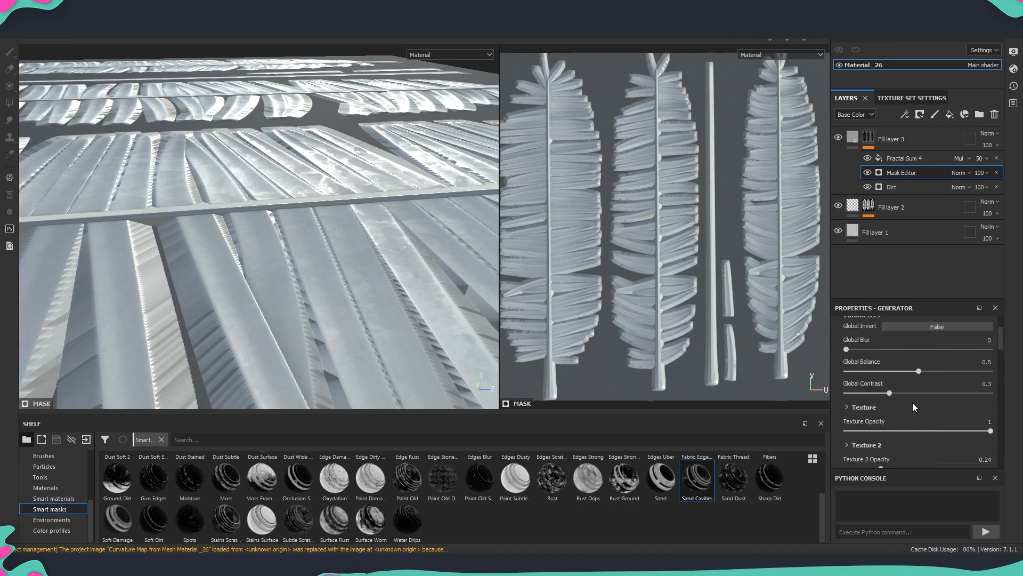
{"action": "mouse_move", "coordinate": [856, 353]}
{"action": "left_mouse_down"}
{"action": "mouse_move", "coordinate": [882, 354]}
{"action": "mouse_move", "coordinate": [851, 352]}
{"action": "left_mouse_up"}
{"action": "left_click_drag", "start_coordinate": [918, 371], "coordinate": [927, 371]}
{"action": "left_click_drag", "start_coordinate": [451, 245], "coordinate": [372, 349], "text": "alt"}
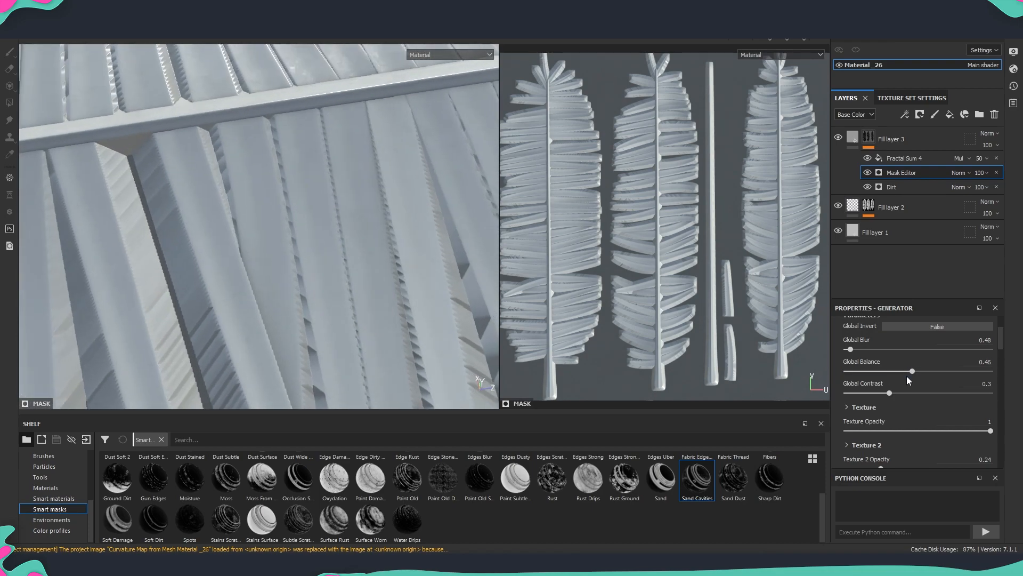
{"action": "mouse_move", "coordinate": [907, 375]}
{"action": "left_mouse_down"}
{"action": "mouse_move", "coordinate": [872, 372]}
{"action": "mouse_move", "coordinate": [906, 372]}
{"action": "left_mouse_up"}
{"action": "left_click_drag", "start_coordinate": [403, 288], "coordinate": [537, 278], "text": "alt"}
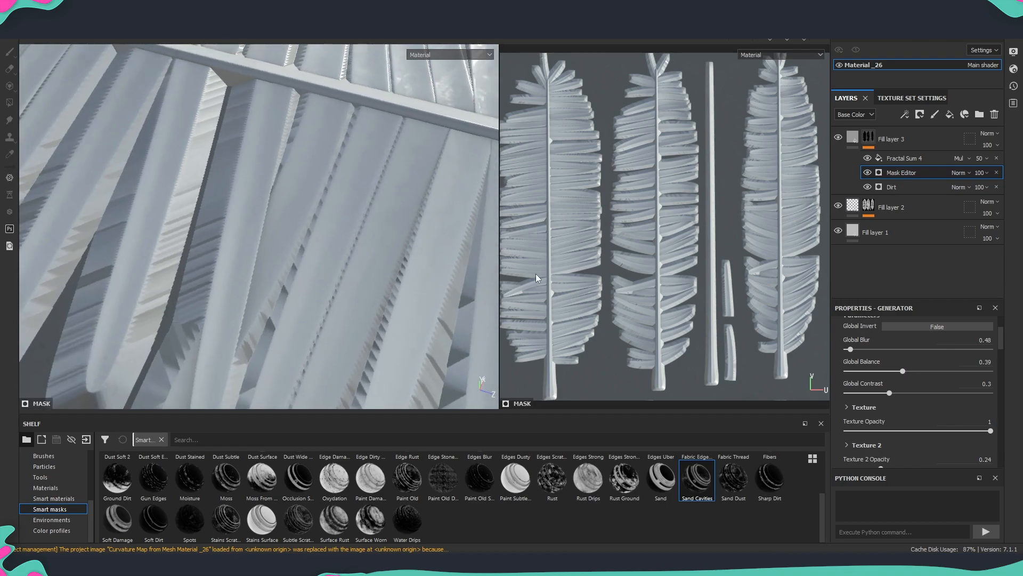
{"action": "left_click_drag", "start_coordinate": [897, 371], "coordinate": [898, 393]}
- Set the Mask Editor's texture opacity to 0.61 and check the color variation on the leaves
{"action": "left_click_drag", "start_coordinate": [418, 320], "coordinate": [426, 240], "text": "alt"}
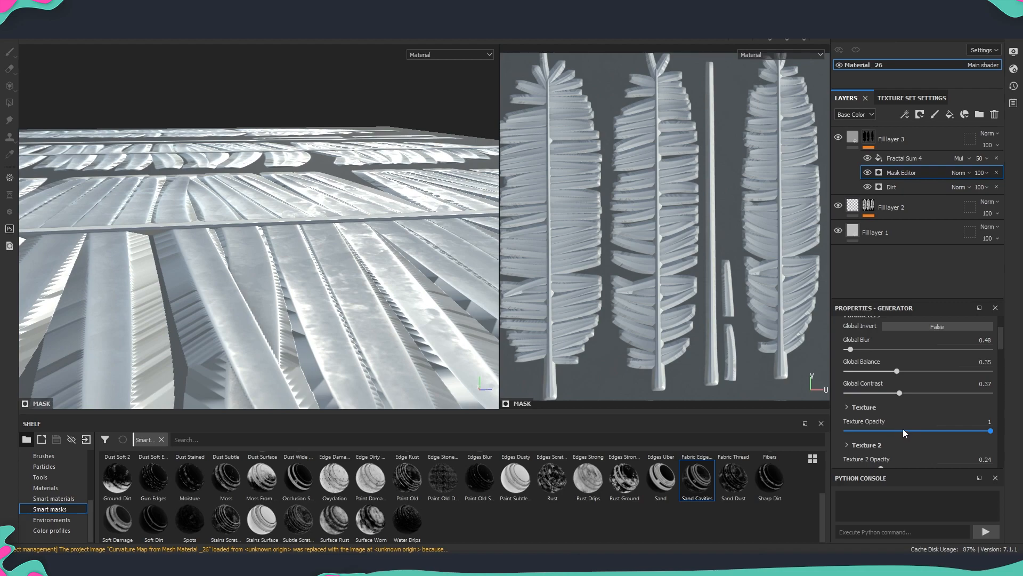
{"action": "left_click_drag", "start_coordinate": [911, 430], "coordinate": [934, 436]}
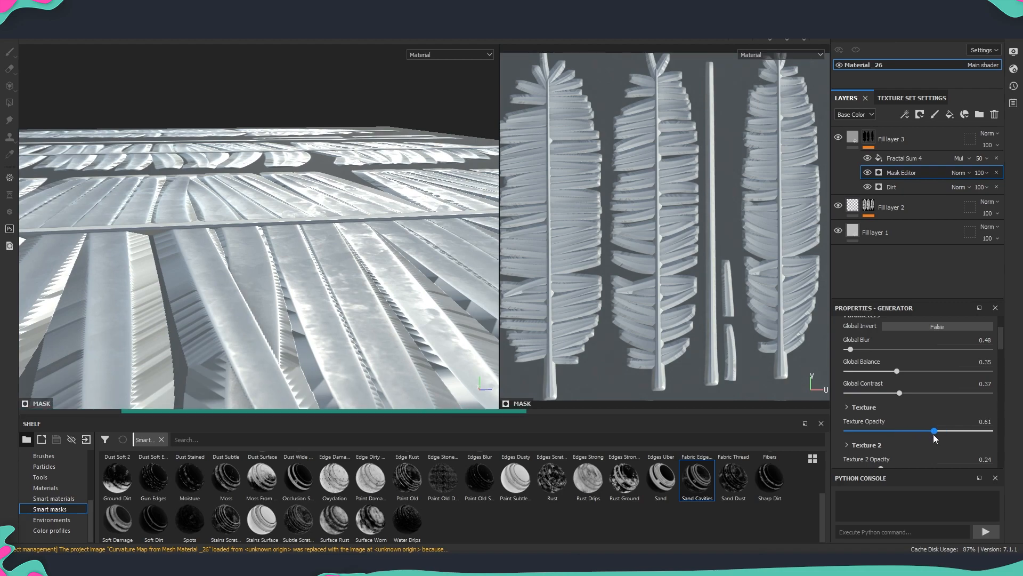
{"action": "scroll", "coordinate": [885, 415], "scroll_direction": "down", "scroll_amount": 4}
{"action": "left_click_drag", "start_coordinate": [405, 256], "coordinate": [361, 336], "text": "alt"}
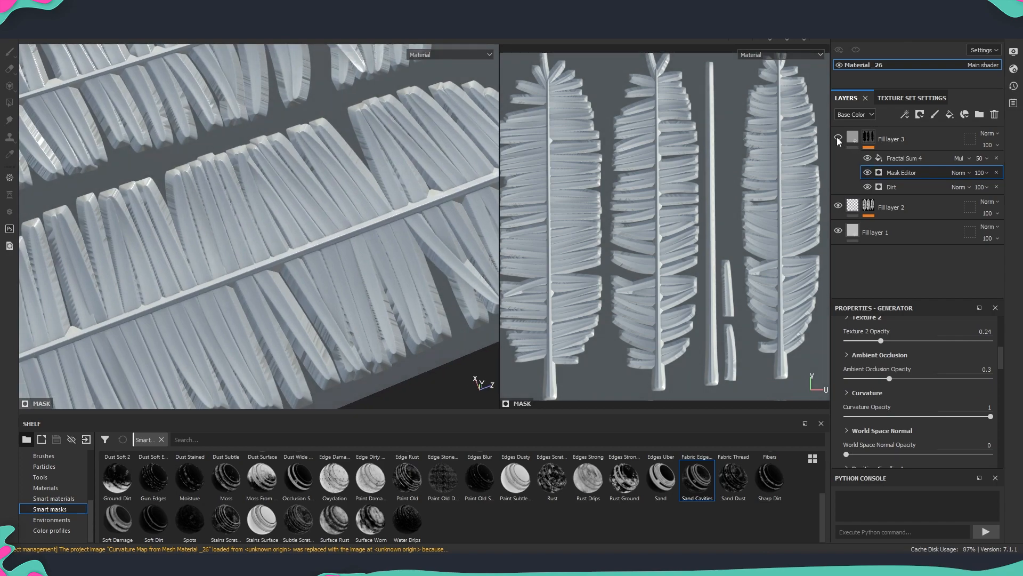
{"action": "scroll", "coordinate": [251, 189], "scroll_direction": "up", "scroll_amount": 4}
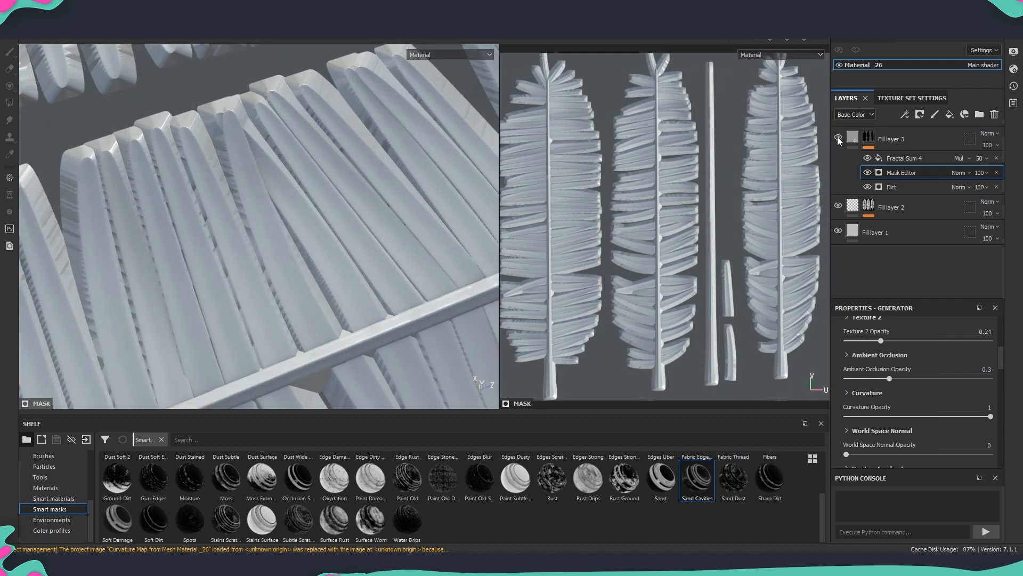
{"action": "left_click_drag", "start_coordinate": [416, 263], "coordinate": [387, 213], "text": "alt"}
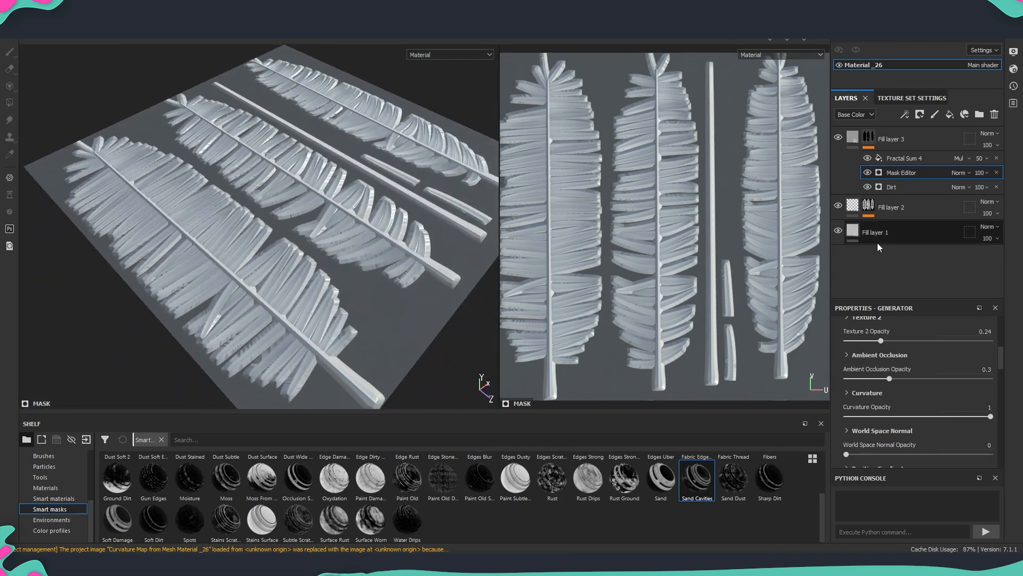
- Adjust the gray base color of Fill layer 1 and check it on the leaves
{"action": "left_click_drag", "start_coordinate": [379, 262], "coordinate": [341, 256], "text": "alt"}
{"action": "left_click", "coordinate": [854, 235]}
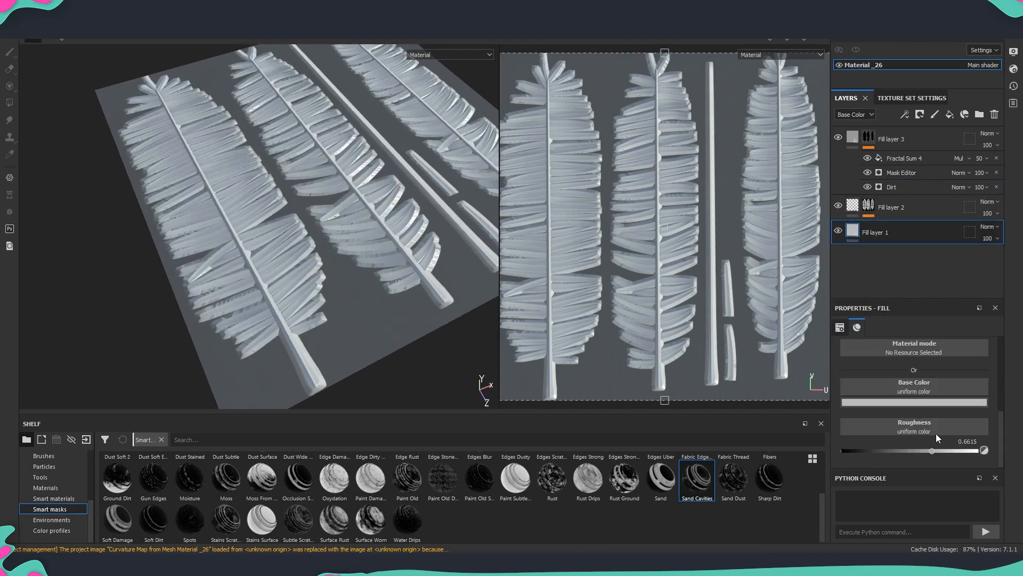
{"action": "left_click", "coordinate": [912, 403]}
{"action": "left_click_drag", "start_coordinate": [879, 453], "coordinate": [876, 436]}
{"action": "left_click_drag", "start_coordinate": [336, 261], "coordinate": [379, 306], "text": "alt"}
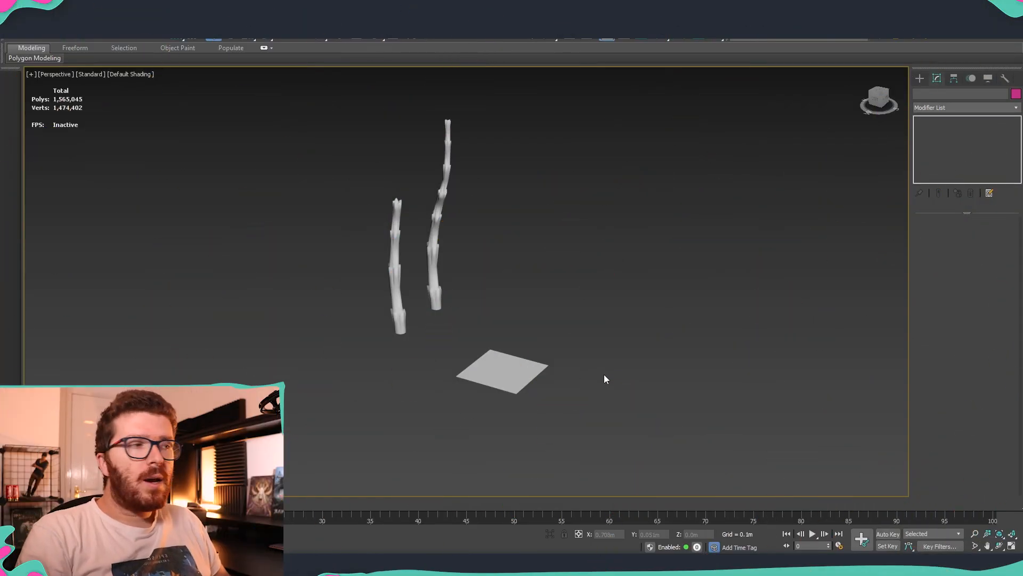
- Switch to 3ds Max and select the square palm leaf plane near the trunks
{"action": "middle_click_drag", "start_coordinate": [606, 384], "coordinate": [500, 421]}
{"action": "left_click", "coordinate": [526, 356]}
{"action": "scroll", "coordinate": [507, 367], "scroll_direction": "up", "scroll_amount": 3}
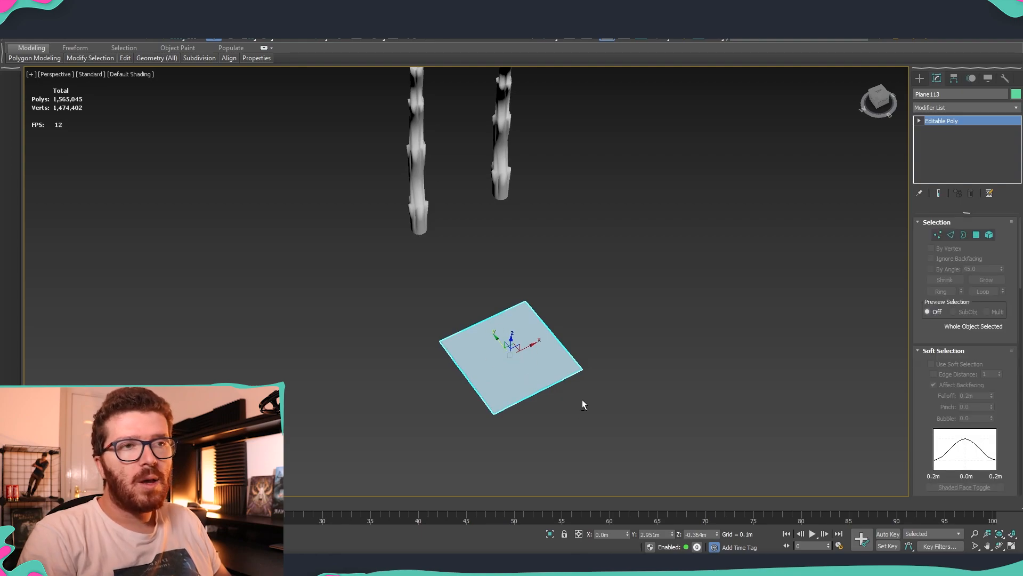
{"action": "middle_click_drag", "start_coordinate": [582, 398], "coordinate": [631, 393], "text": "alt"}
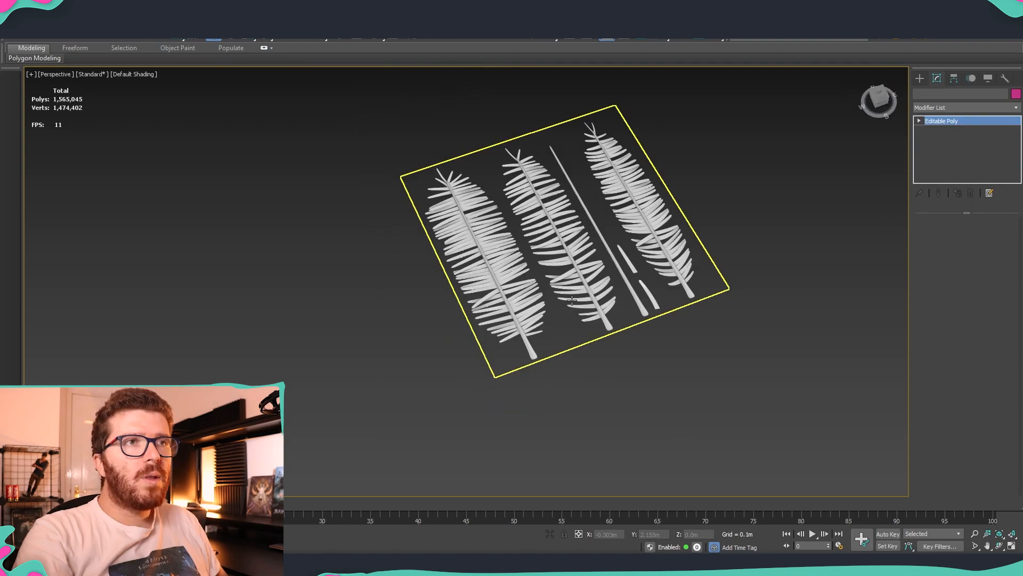
{"action": "left_click", "coordinate": [572, 300]}
{"action": "mouse_move", "coordinate": [572, 301]}
{"action": "middle_mouse_down", "text": "alt"}
{"action": "mouse_move", "coordinate": [600, 303]}
{"action": "mouse_move", "coordinate": [557, 288]}
{"action": "middle_mouse_up", "text": "alt"}
{"action": "scroll", "coordinate": [548, 307], "scroll_direction": "up", "scroll_amount": 3}
{"action": "middle_click_drag", "start_coordinate": [700, 333], "coordinate": [557, 329], "text": "alt"}
- Select the leaf plane's two opposite edges at the leaf tips and stems as an edge ring, and display edged faces
{"action": "key", "text": "2"}
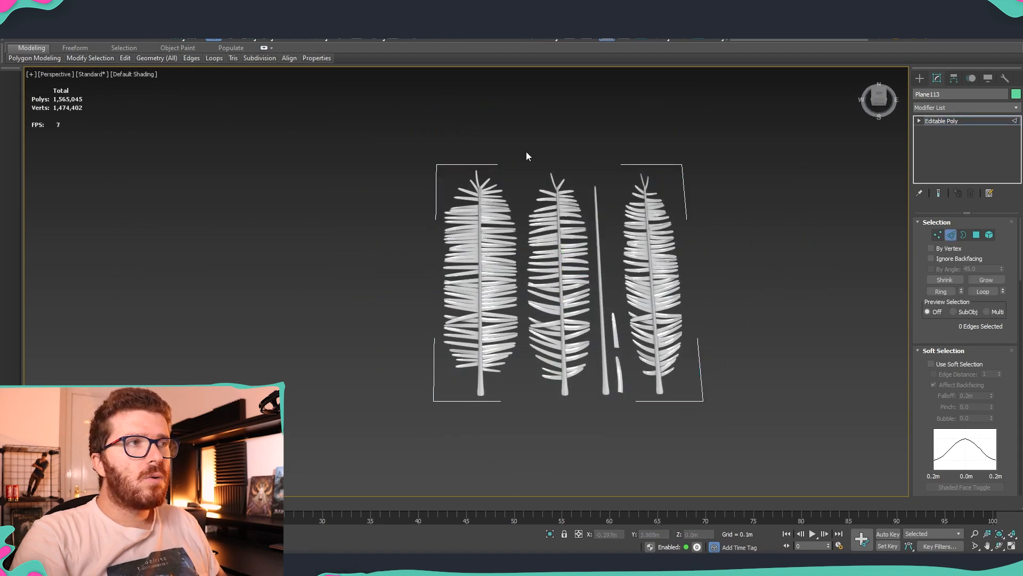
{"action": "left_click", "coordinate": [524, 163]}
{"action": "key", "text": "alt+r"}
{"action": "middle_click_drag", "start_coordinate": [526, 210], "coordinate": [533, 258], "text": "alt"}
{"action": "key", "text": "j"}
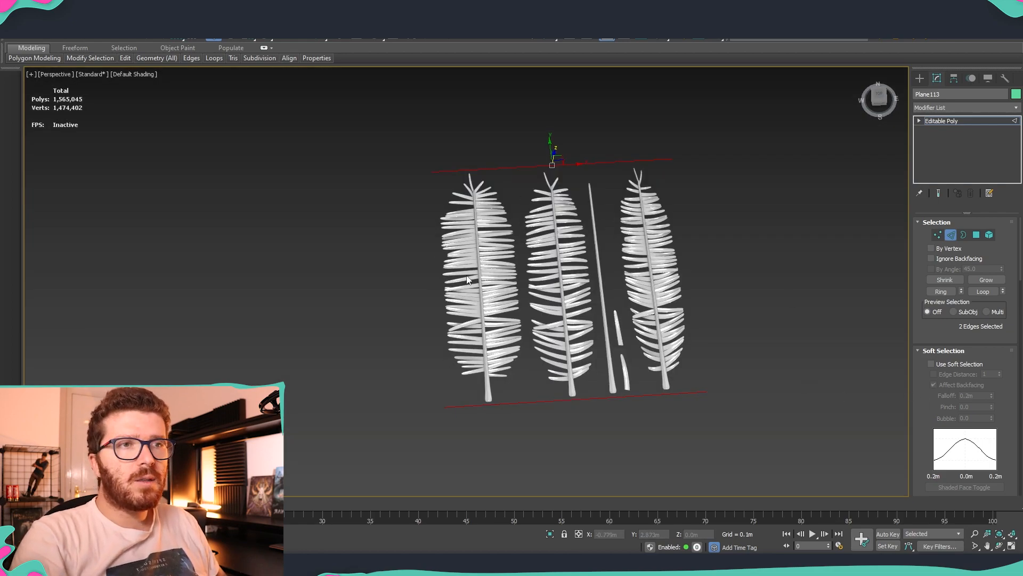
{"action": "key", "text": "F4"}
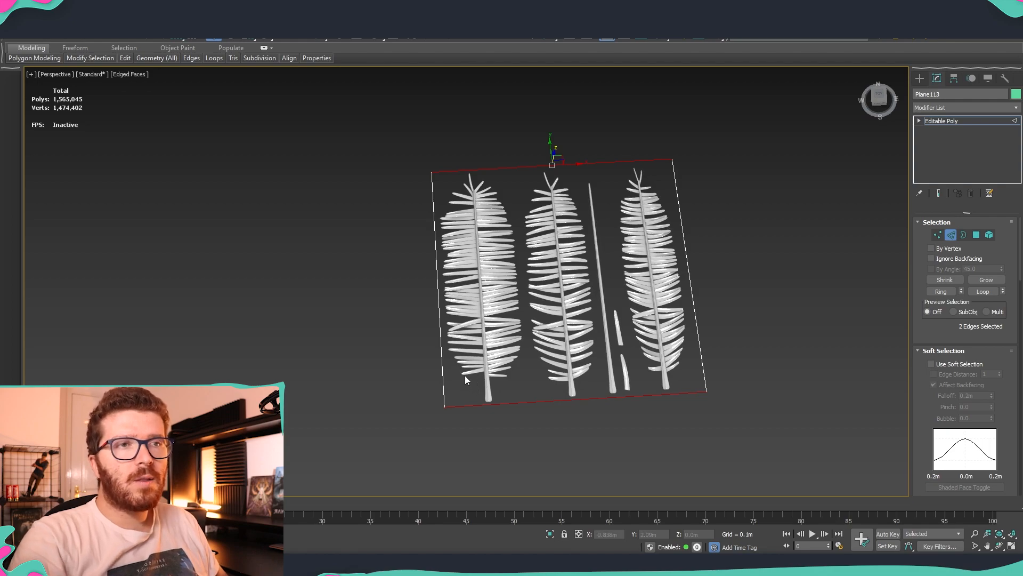
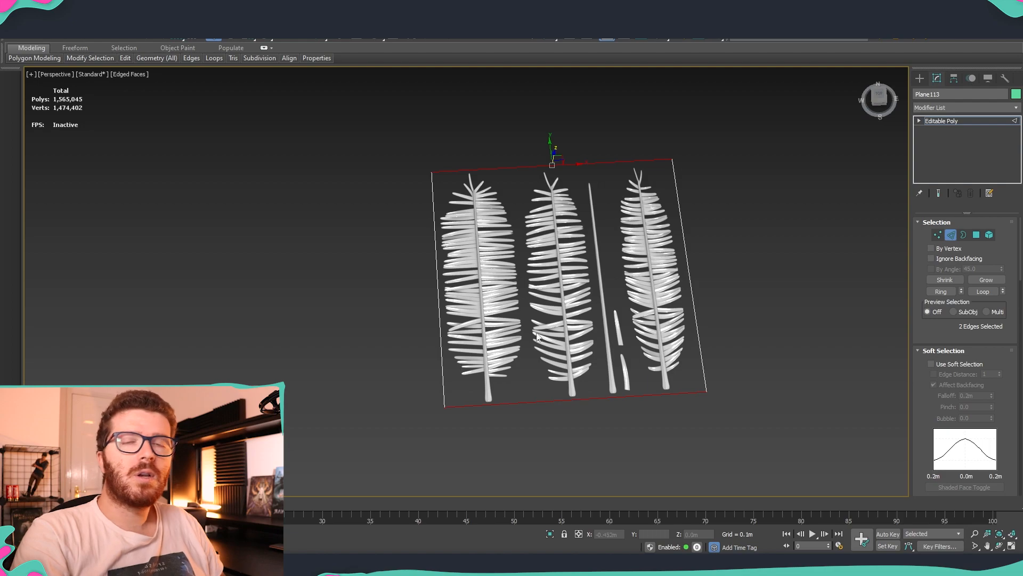
- Connect the two selected edges with one segment at slide 32, separating the first leaf from the second
{"action": "scroll", "coordinate": [981, 394], "scroll_direction": "down", "scroll_amount": 3}
{"action": "scroll", "coordinate": [980, 395], "scroll_direction": "down", "scroll_amount": 3}
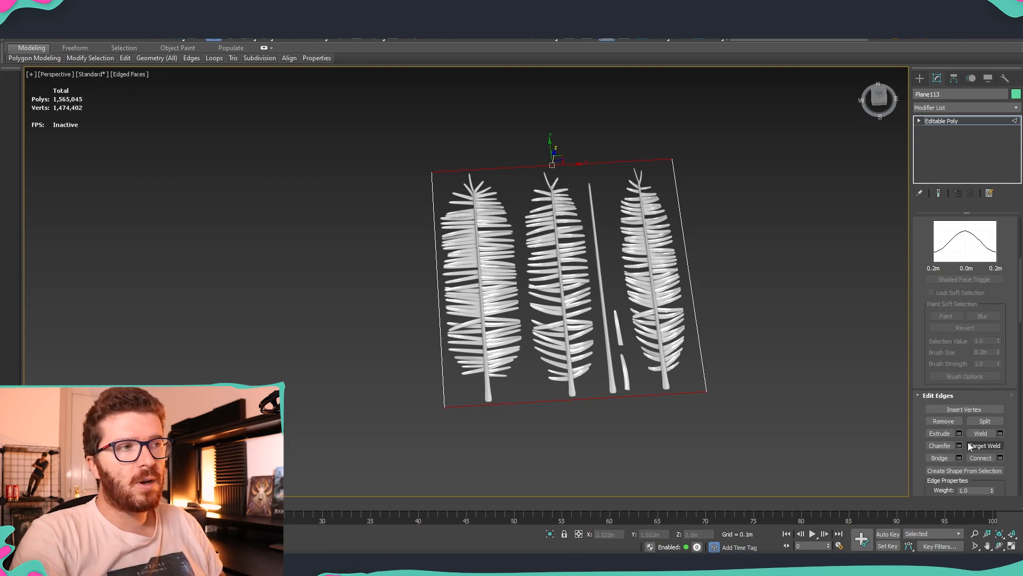
{"action": "left_click", "coordinate": [1000, 457]}
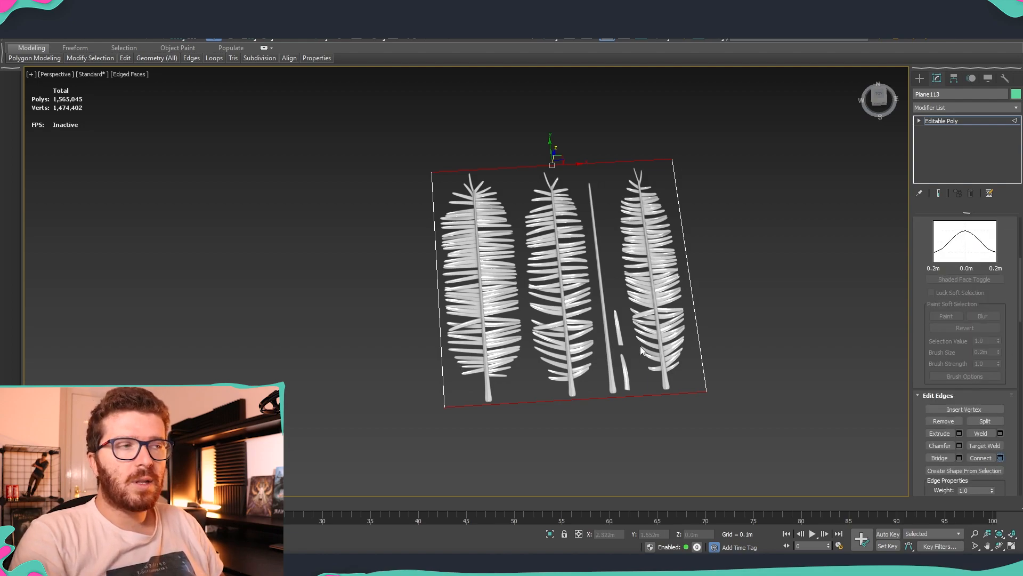
{"action": "left_click_drag", "start_coordinate": [473, 334], "coordinate": [476, 338]}
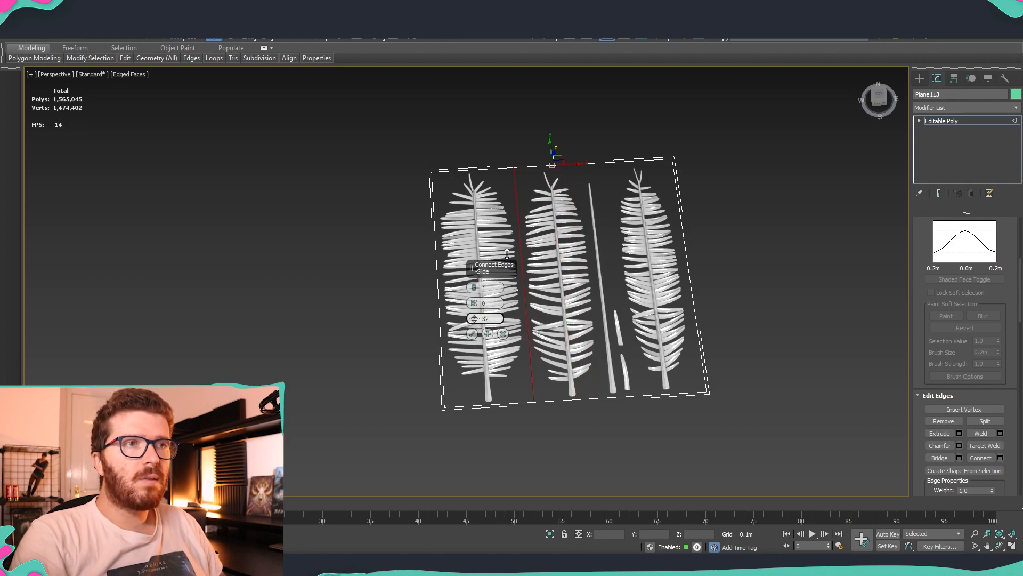
{"action": "left_click_drag", "start_coordinate": [507, 254], "coordinate": [490, 300]}
{"action": "left_click", "coordinate": [471, 334]}
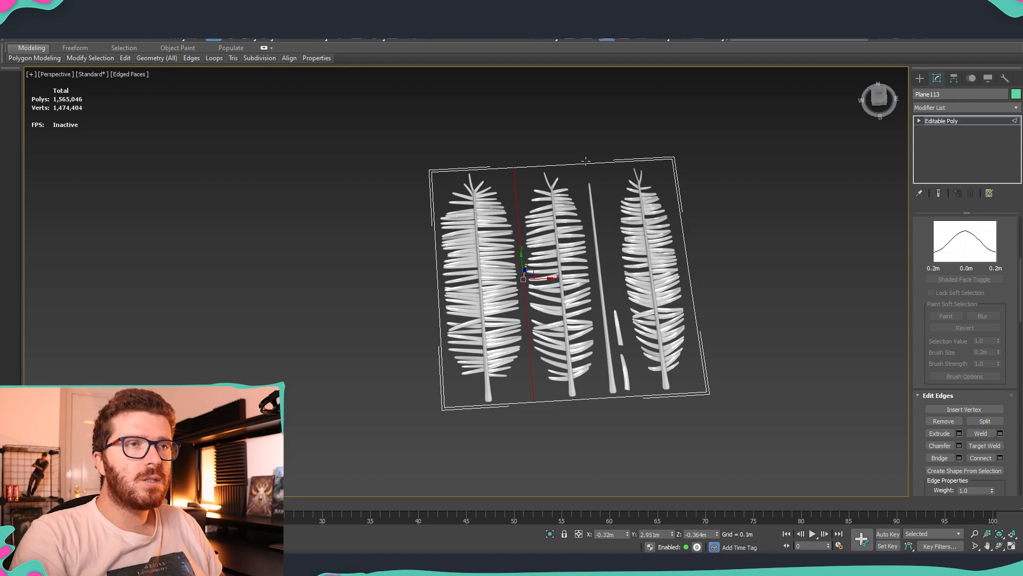
- Connect edges for two more lengthwise cuts on both sides of the stem pieces, using slide 46 for the cut beside the second leaf
{"action": "middle_click_drag", "start_coordinate": [512, 250], "coordinate": [565, 180], "text": "alt"}
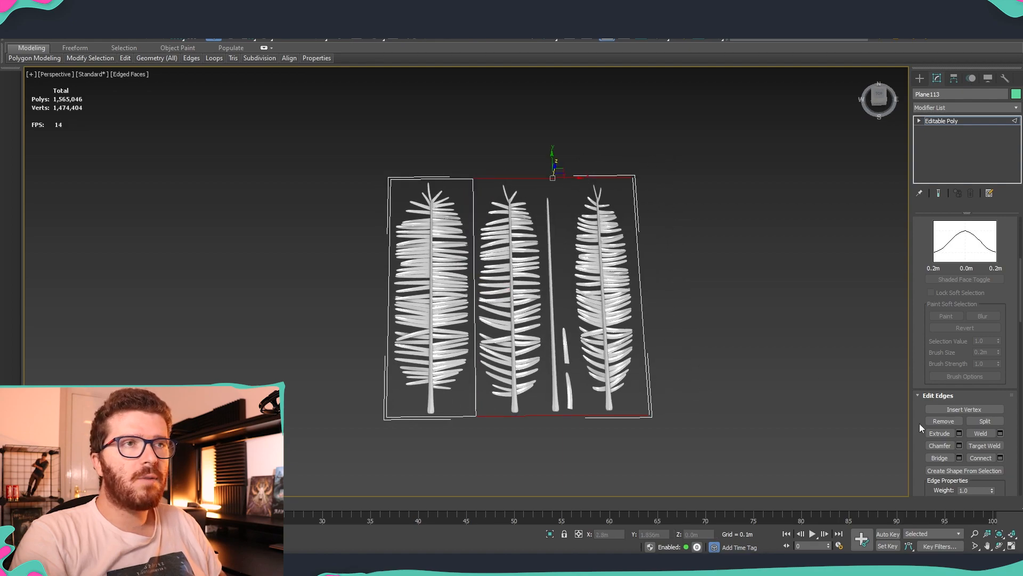
{"action": "left_click", "coordinate": [984, 458]}
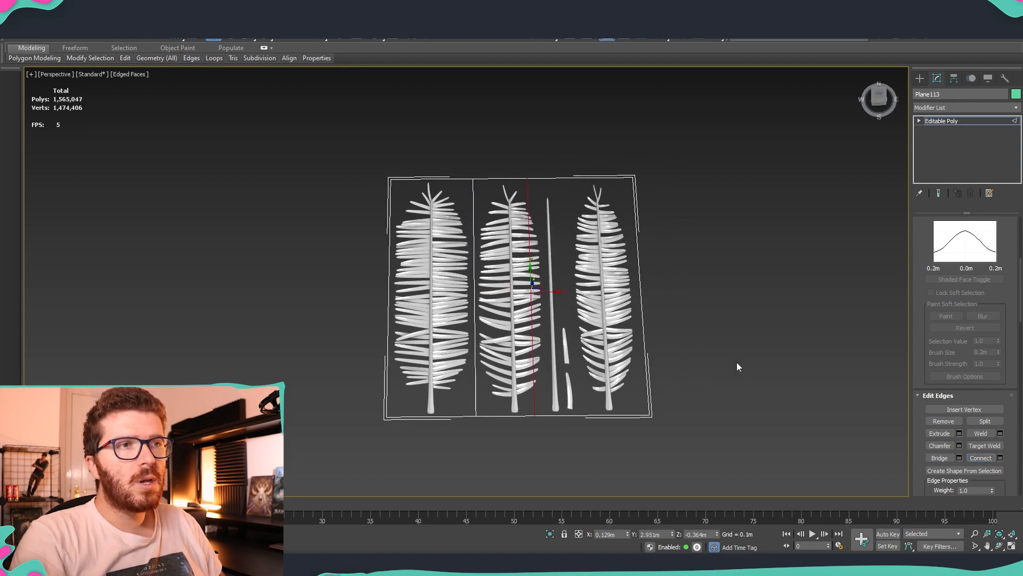
{"action": "left_click", "coordinate": [1000, 458]}
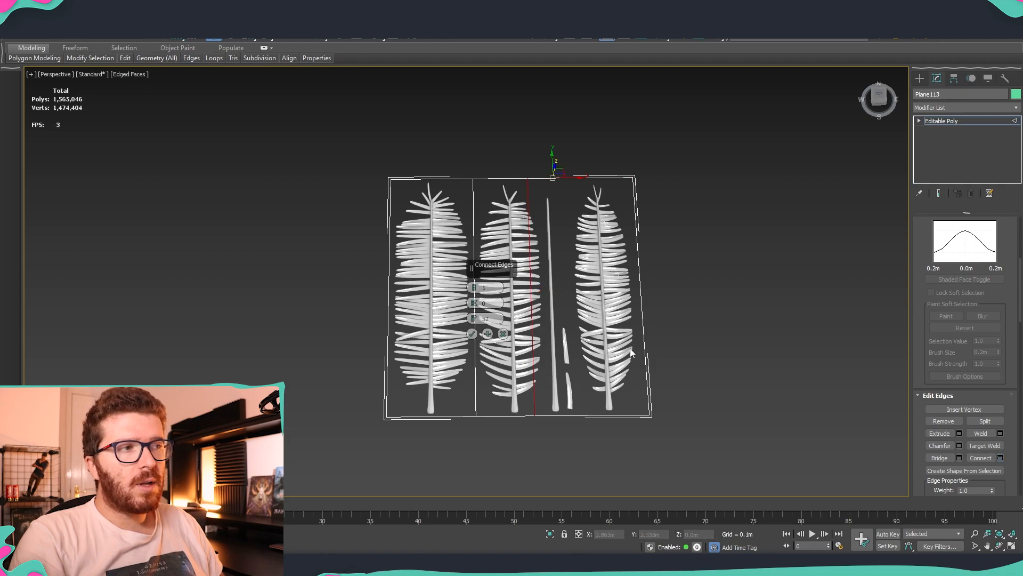
{"action": "left_click_drag", "start_coordinate": [474, 318], "coordinate": [459, 420]}
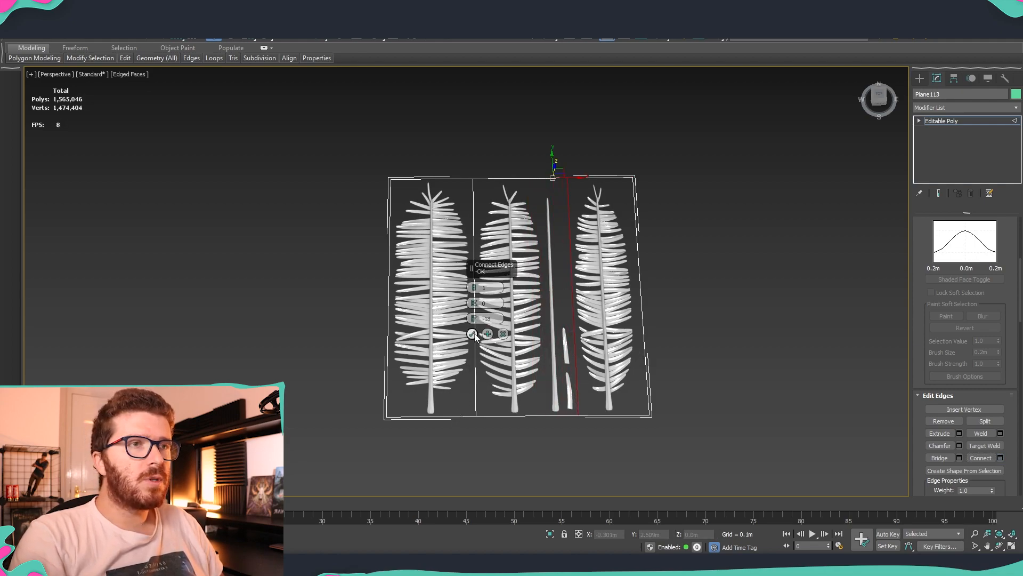
{"action": "left_click", "coordinate": [472, 334]}
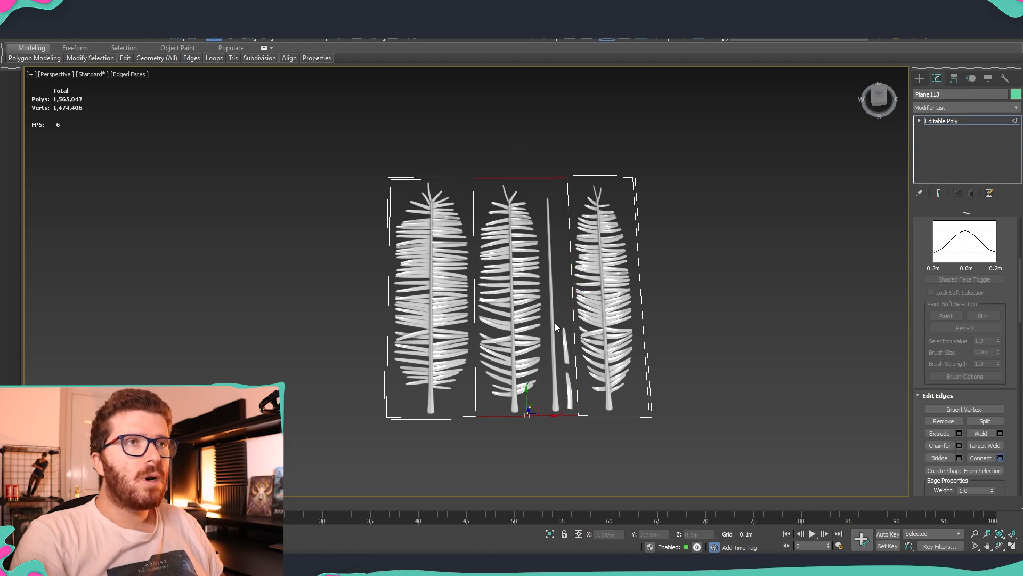
{"action": "left_click_drag", "start_coordinate": [474, 318], "coordinate": [465, 371]}
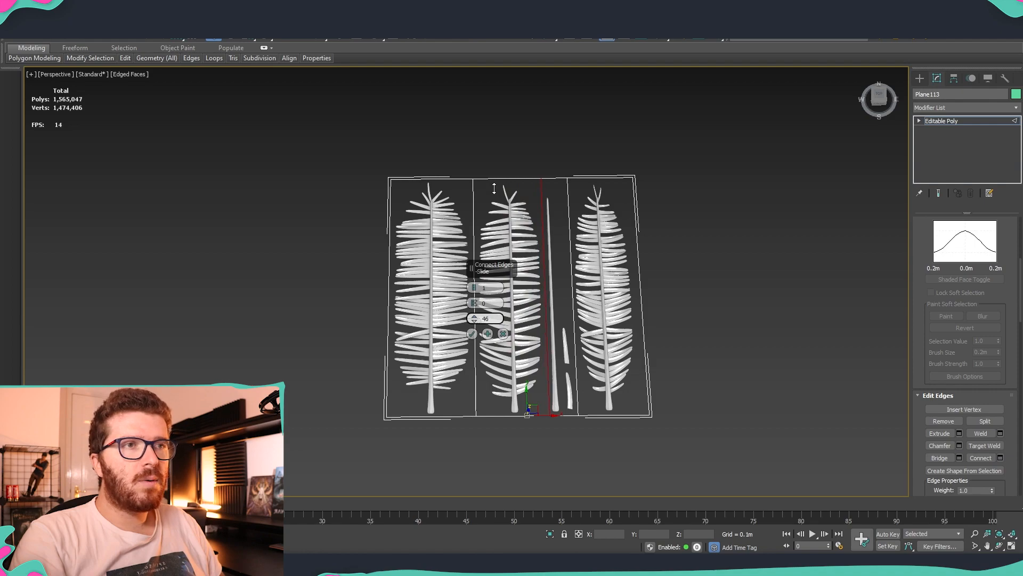
{"action": "left_click", "coordinate": [472, 333]}
- Detach the first leaf's polygon from the sheet as a separate object, keeping the default name
{"action": "key", "text": "4"}
{"action": "left_click", "coordinate": [443, 299]}
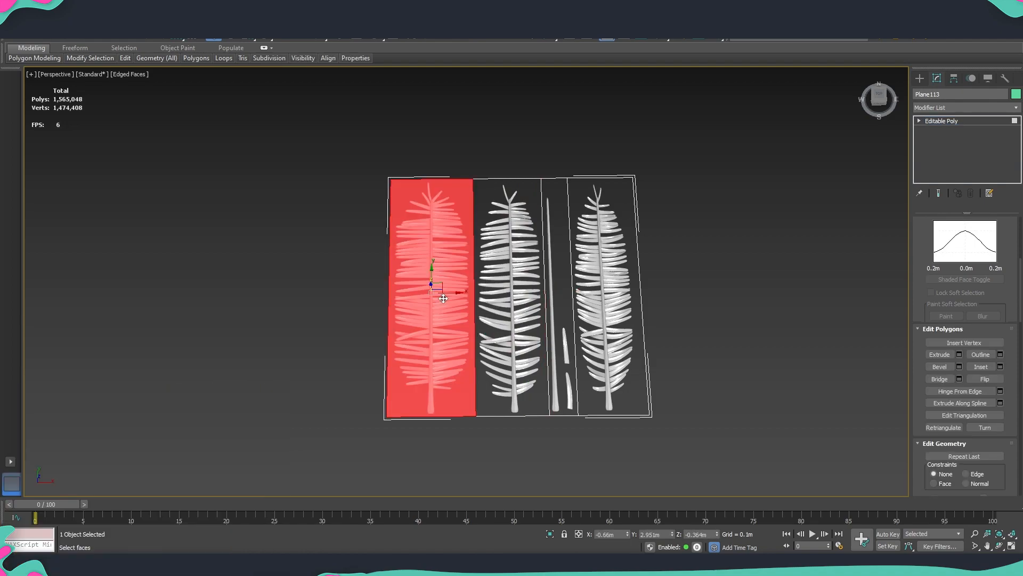
{"action": "middle_click_drag", "start_coordinate": [440, 344], "coordinate": [794, 371]}
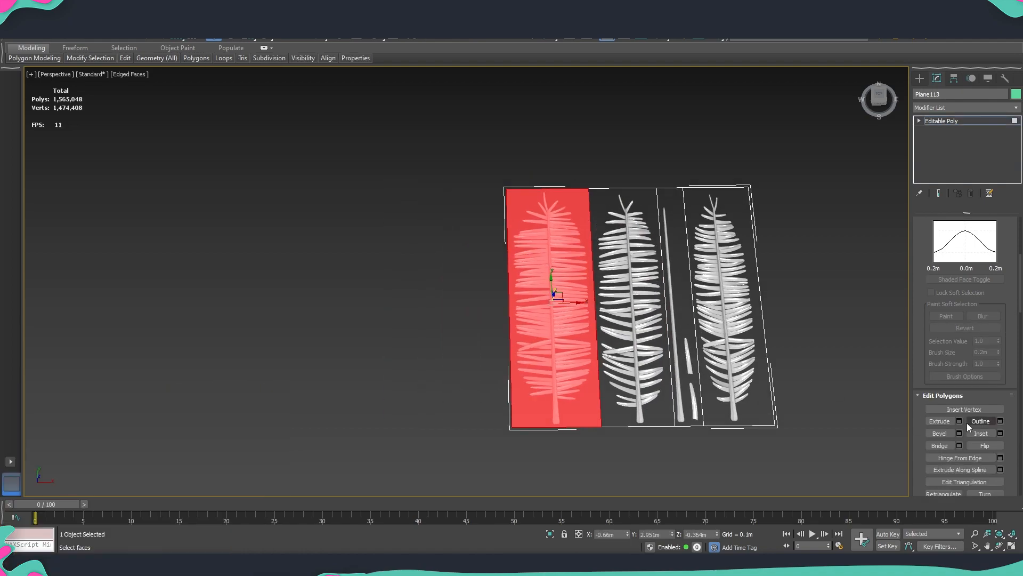
{"action": "scroll", "coordinate": [969, 426], "scroll_direction": "down", "scroll_amount": 5}
{"action": "left_click", "coordinate": [987, 446]}
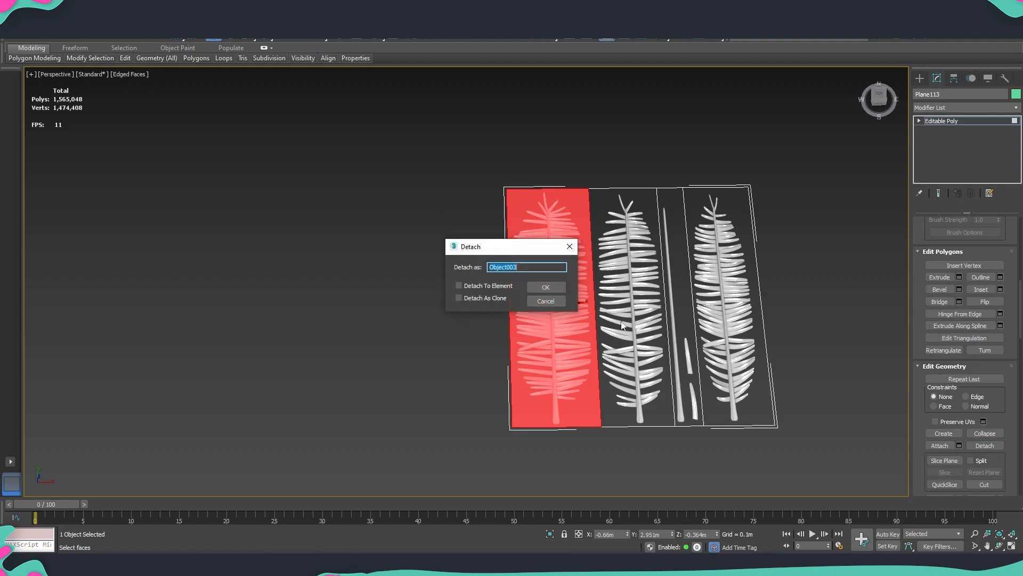
{"action": "left_click", "coordinate": [548, 283]}
- Select the detached leaf card and move it along X, clear of the rest of the sheet
{"action": "left_click", "coordinate": [954, 121]}
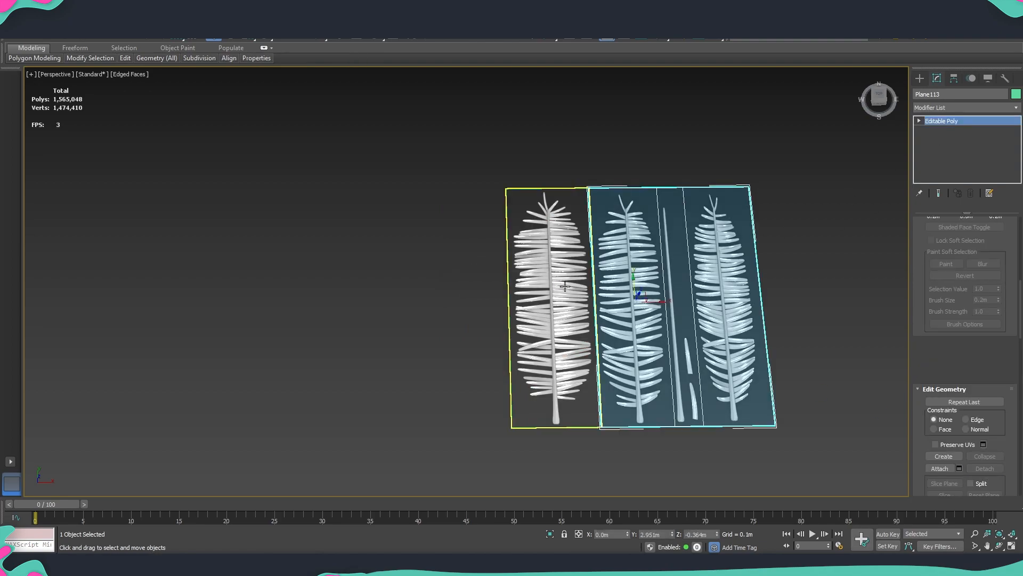
{"action": "left_click", "coordinate": [591, 320]}
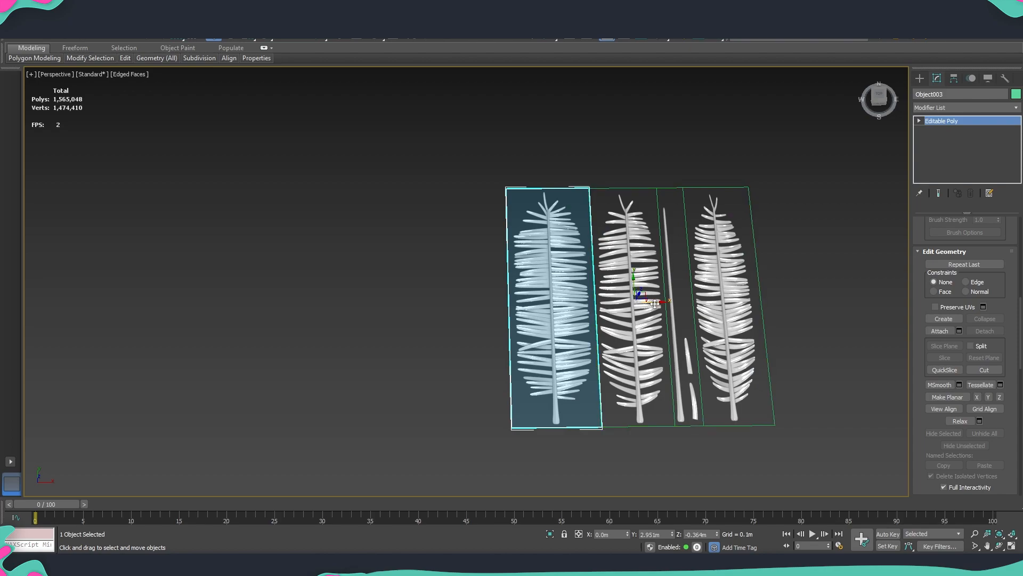
{"action": "left_click_drag", "start_coordinate": [653, 302], "coordinate": [577, 303]}
- Center the detached leaf card's pivot on the object
{"action": "left_click", "coordinate": [954, 79]}
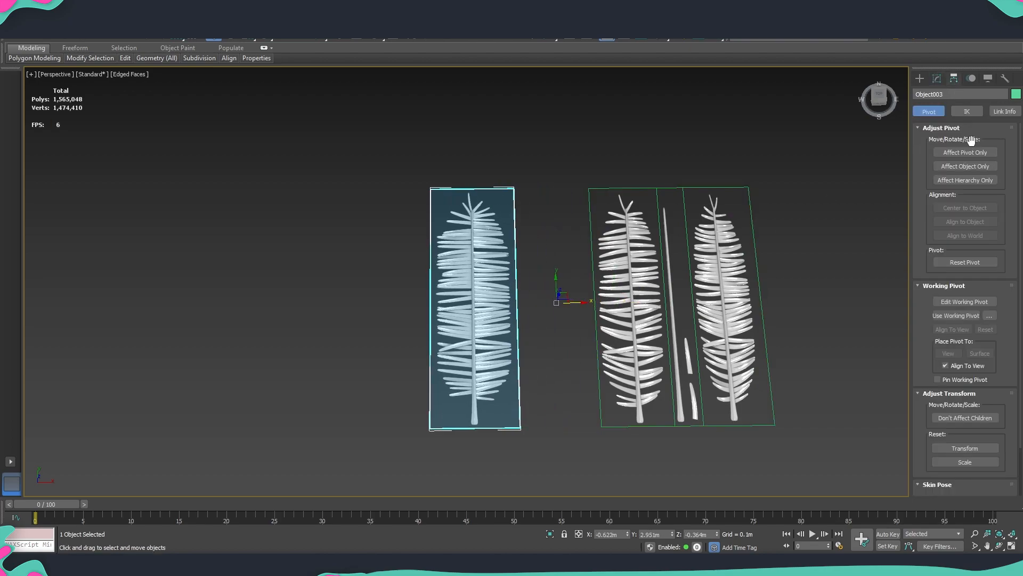
{"action": "left_click", "coordinate": [965, 153]}
{"action": "left_click", "coordinate": [964, 207]}
{"action": "left_click", "coordinate": [964, 153]}
- Move only the leaf card's pivot along its length to the base of the stem
{"action": "middle_click_drag", "start_coordinate": [563, 316], "coordinate": [605, 305], "text": "alt"}
{"action": "scroll", "coordinate": [605, 306], "scroll_direction": "up", "scroll_amount": 3}
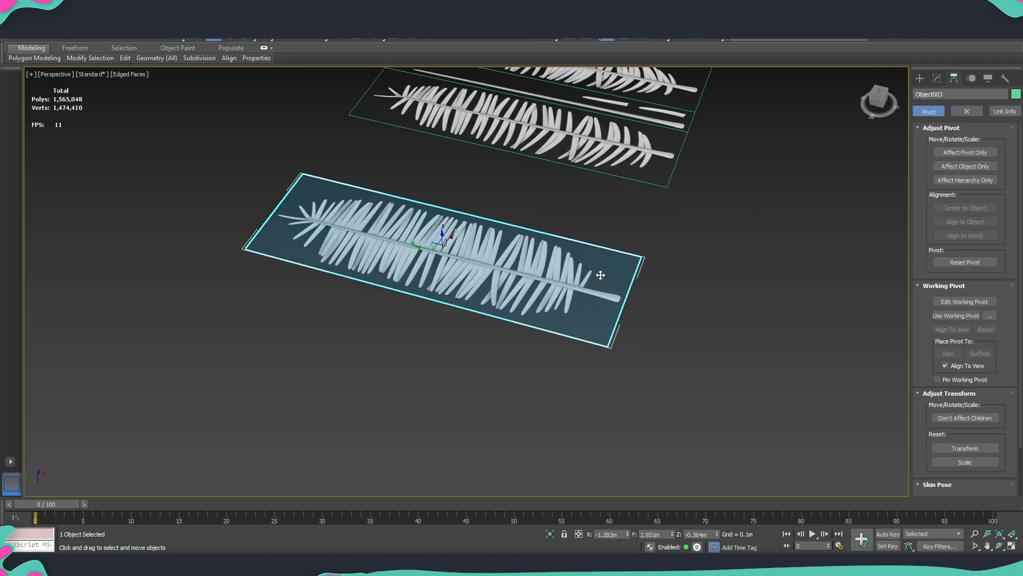
{"action": "left_click", "coordinate": [986, 153]}
{"action": "left_click_drag", "start_coordinate": [398, 248], "coordinate": [666, 322]}
{"action": "left_click", "coordinate": [965, 153]}
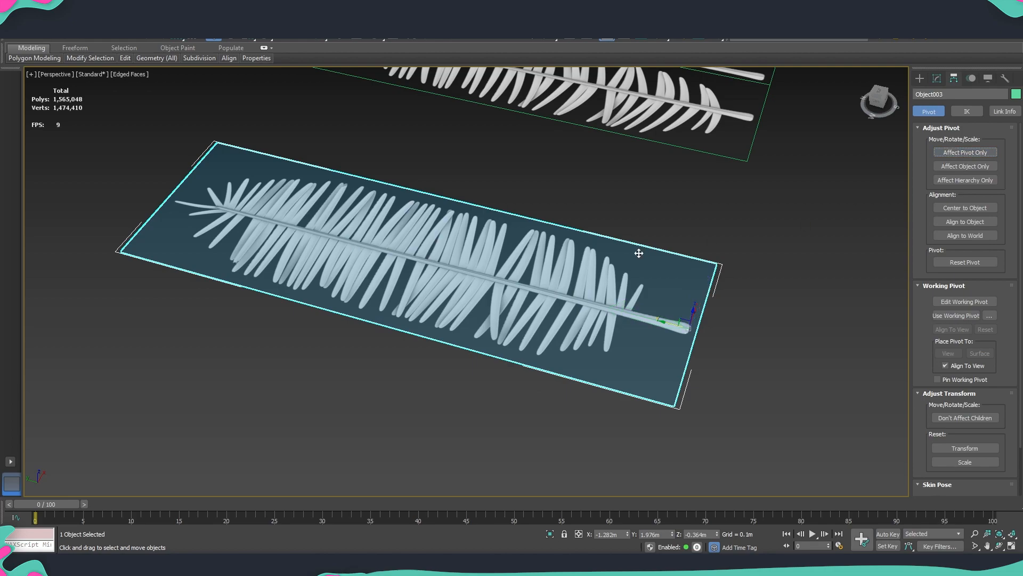
{"action": "middle_click_drag", "start_coordinate": [693, 315], "coordinate": [647, 319], "text": "alt"}
{"action": "scroll", "coordinate": [661, 315], "scroll_direction": "up", "scroll_amount": 3}
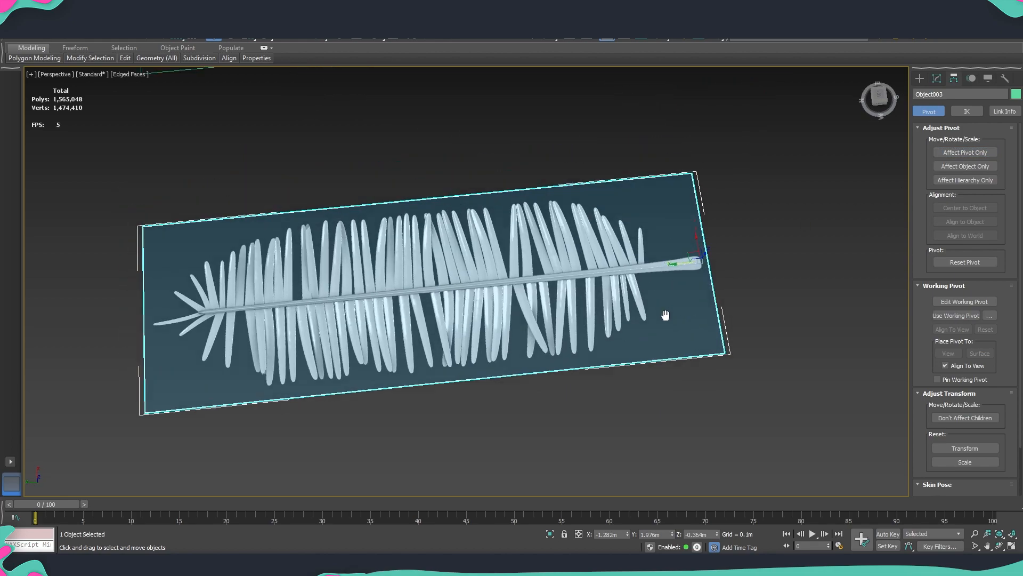
- Connect the leaf card's two long edges with 5 segments, using pinch 0 and slide 0
{"action": "key", "text": "2"}
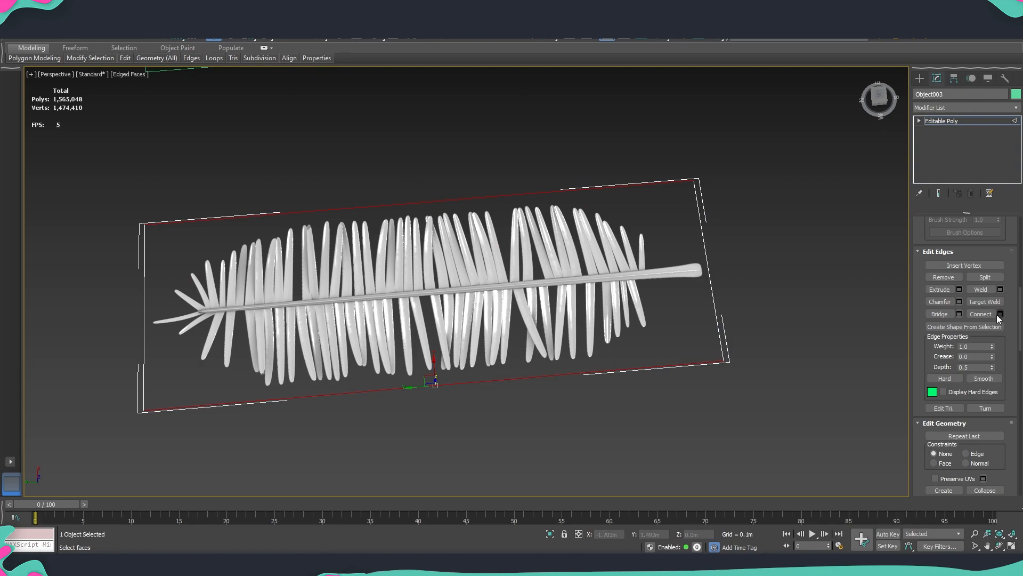
{"action": "left_click", "coordinate": [1001, 313]}
{"action": "middle_click_drag", "start_coordinate": [457, 334], "coordinate": [511, 334]}
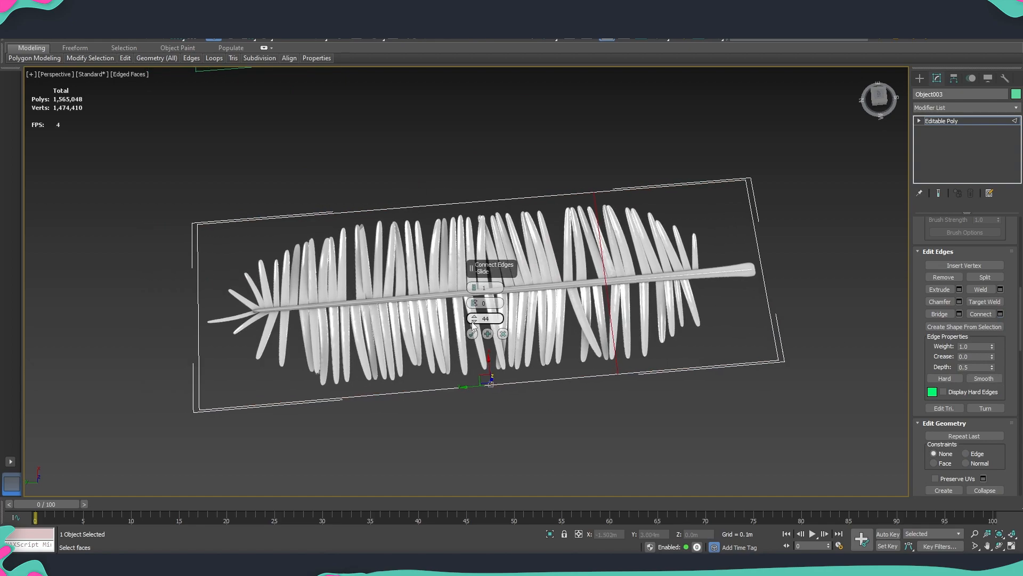
{"action": "right_click", "coordinate": [475, 318]}
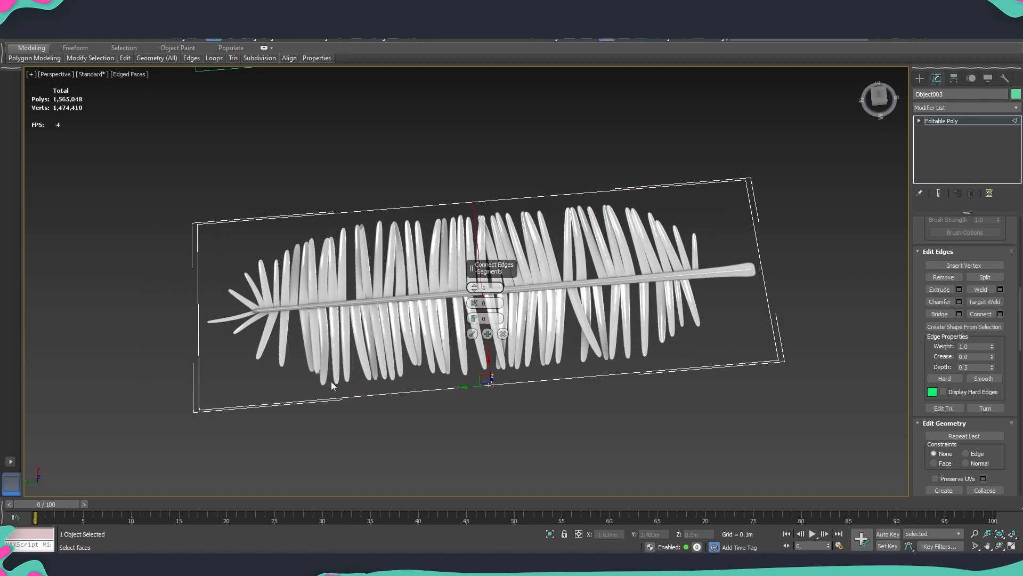
{"action": "left_click", "coordinate": [475, 286]}
{"action": "left_click", "coordinate": [474, 286]}
{"action": "left_click", "coordinate": [474, 286]}
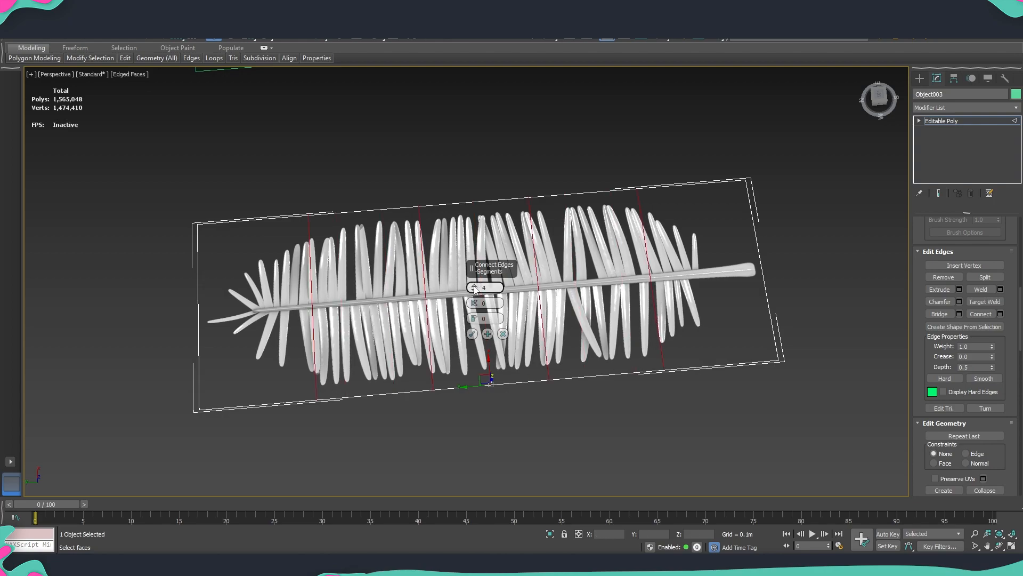
{"action": "left_click", "coordinate": [474, 286]}
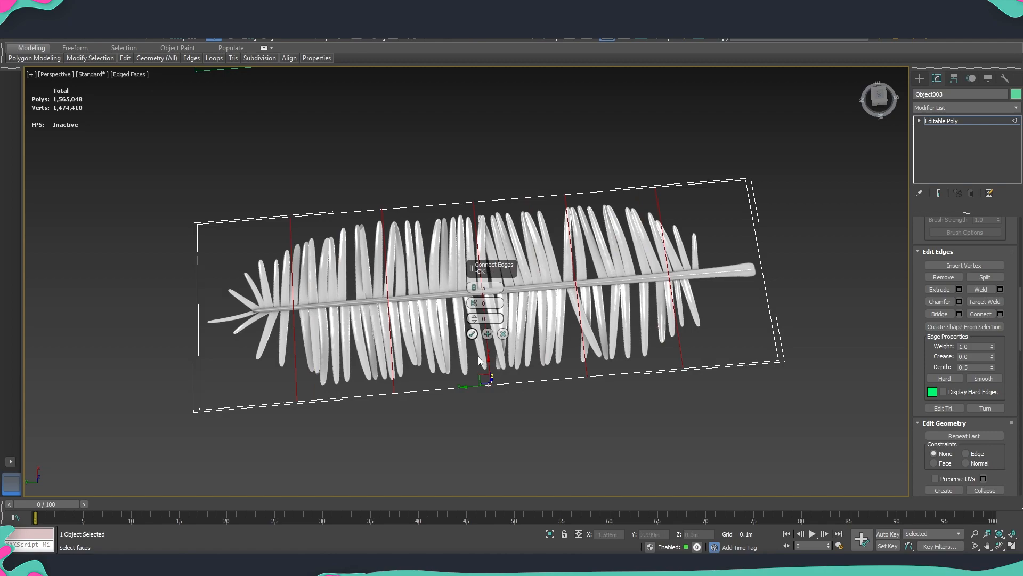
{"action": "left_click", "coordinate": [474, 335]}
- Turn on Preserve UVs and pull the right-side vertex of the cut nearest the stem base in along X toward the leaflets
{"action": "middle_click_drag", "start_coordinate": [631, 337], "coordinate": [536, 350]}
{"action": "key", "text": "1"}
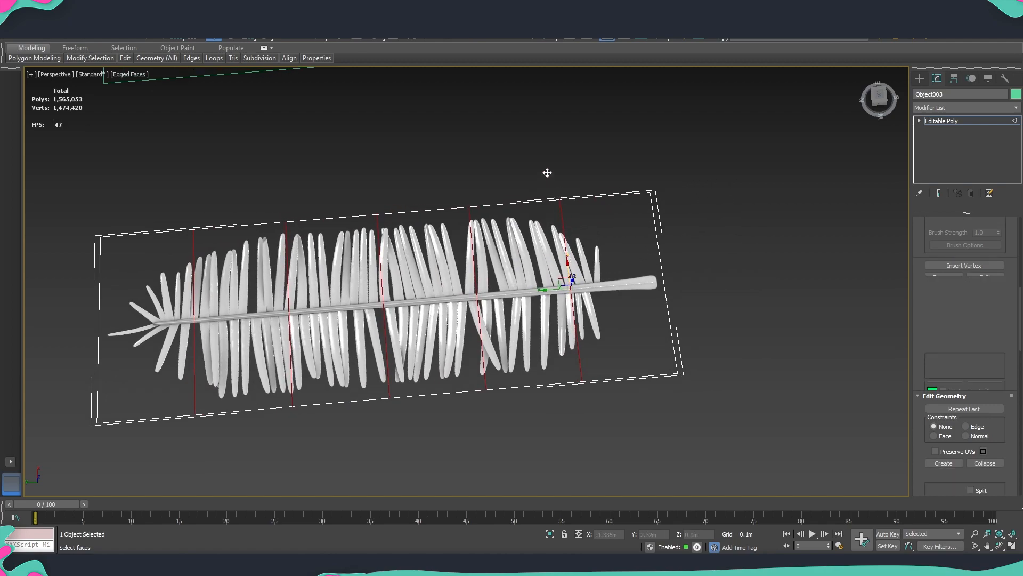
{"action": "left_click", "coordinate": [560, 199]}
{"action": "middle_click_drag", "start_coordinate": [561, 201], "coordinate": [483, 228], "text": "alt"}
{"action": "scroll", "coordinate": [621, 215], "scroll_direction": "up", "scroll_amount": 3}
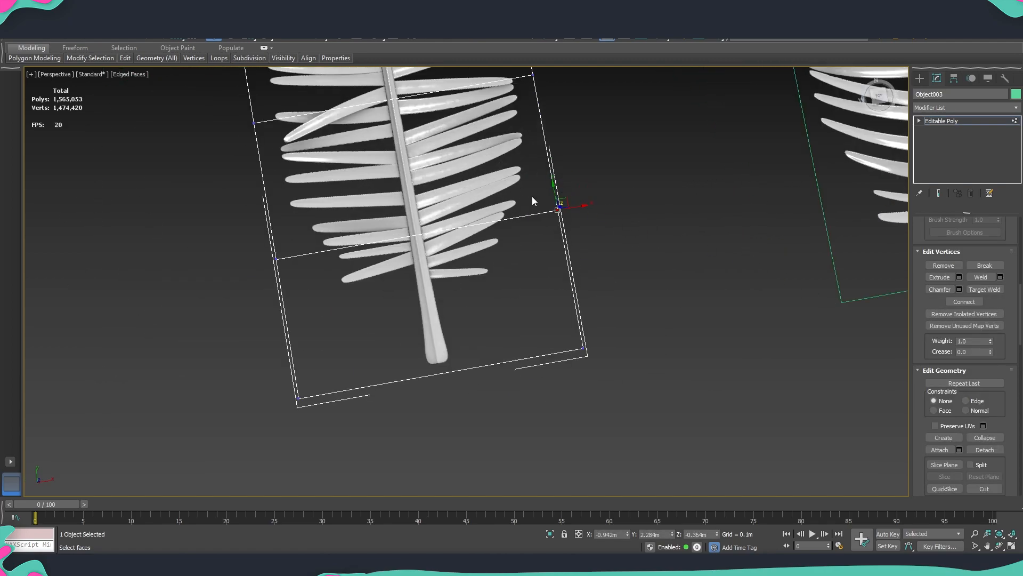
{"action": "middle_click_drag", "start_coordinate": [533, 201], "coordinate": [620, 275]}
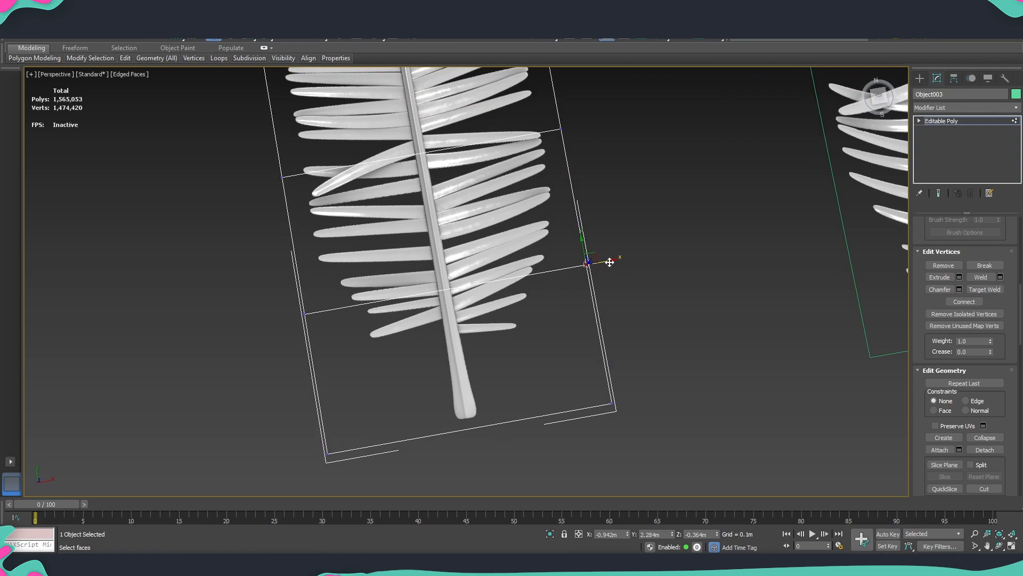
{"action": "left_click_drag", "start_coordinate": [610, 262], "coordinate": [495, 293]}
{"action": "right_click", "coordinate": [496, 293]}
{"action": "left_click_drag", "start_coordinate": [611, 263], "coordinate": [570, 272]}
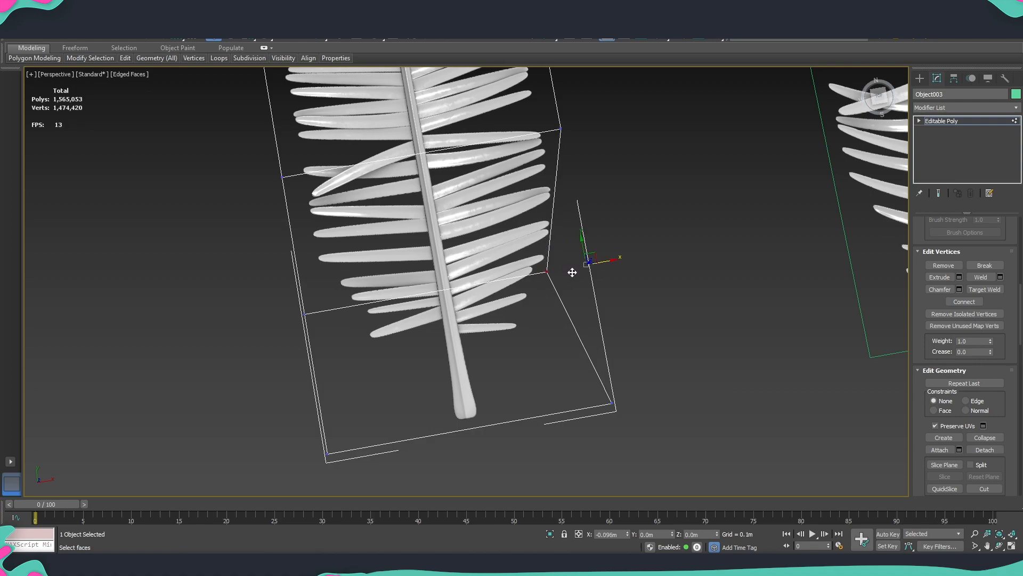
- Pull in the right-side vertex of the second cut from the base, and nudge the lowest cut's vertex slightly outward
{"action": "left_click", "coordinate": [560, 131]}
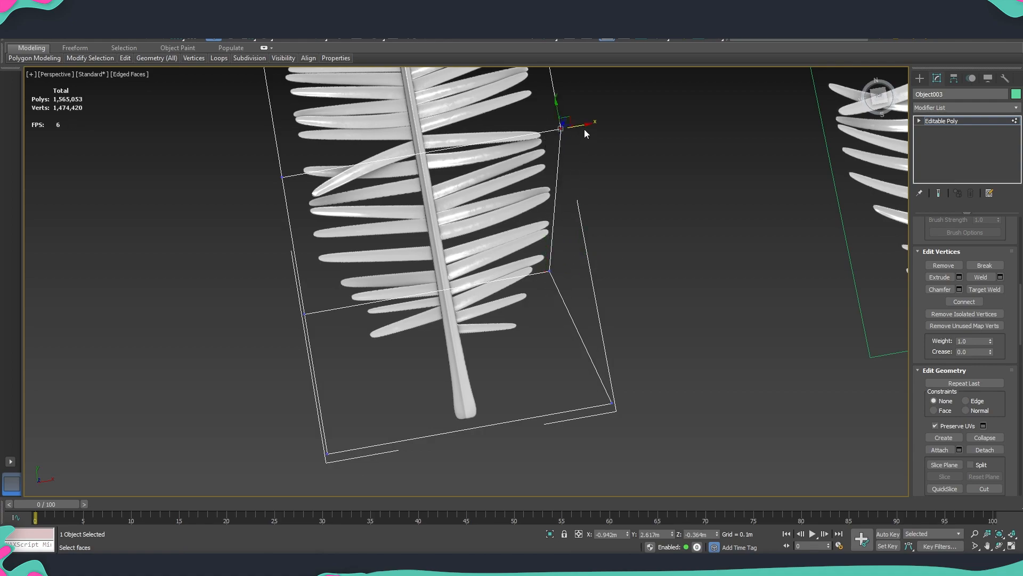
{"action": "left_click_drag", "start_coordinate": [584, 127], "coordinate": [572, 131]}
{"action": "left_click", "coordinate": [550, 270]}
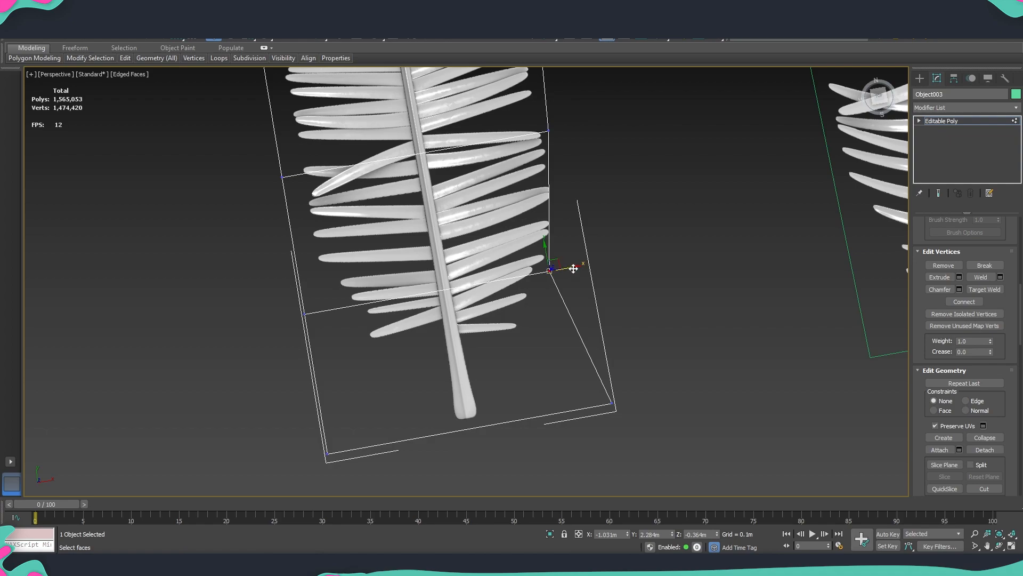
{"action": "left_click_drag", "start_coordinate": [571, 267], "coordinate": [579, 266]}
- Bring the card's two bottom corner vertices in along X to either side of the stem base
{"action": "left_click", "coordinate": [613, 403]}
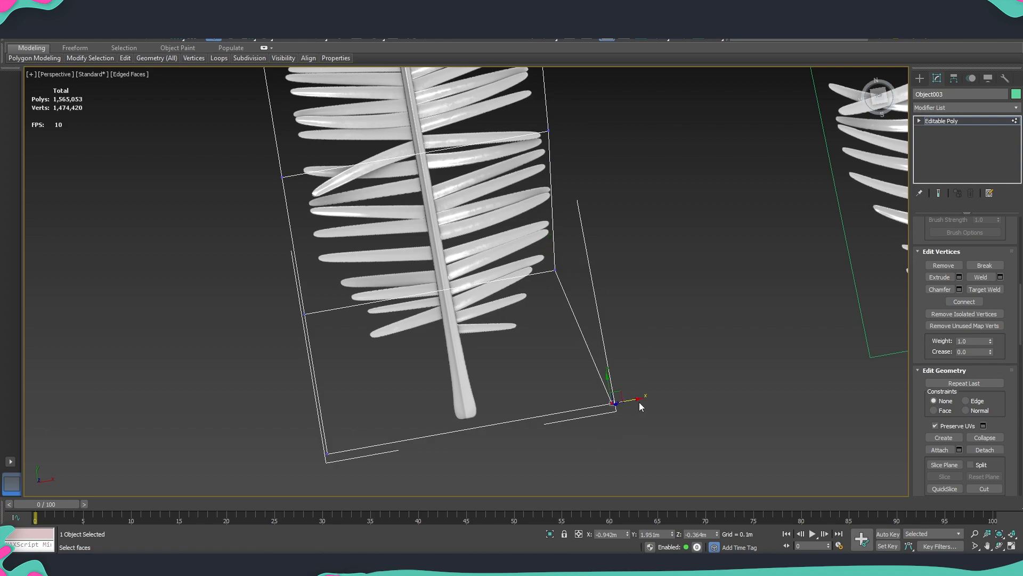
{"action": "left_click_drag", "start_coordinate": [553, 408], "coordinate": [501, 419]}
{"action": "middle_click_drag", "start_coordinate": [516, 428], "coordinate": [556, 389]}
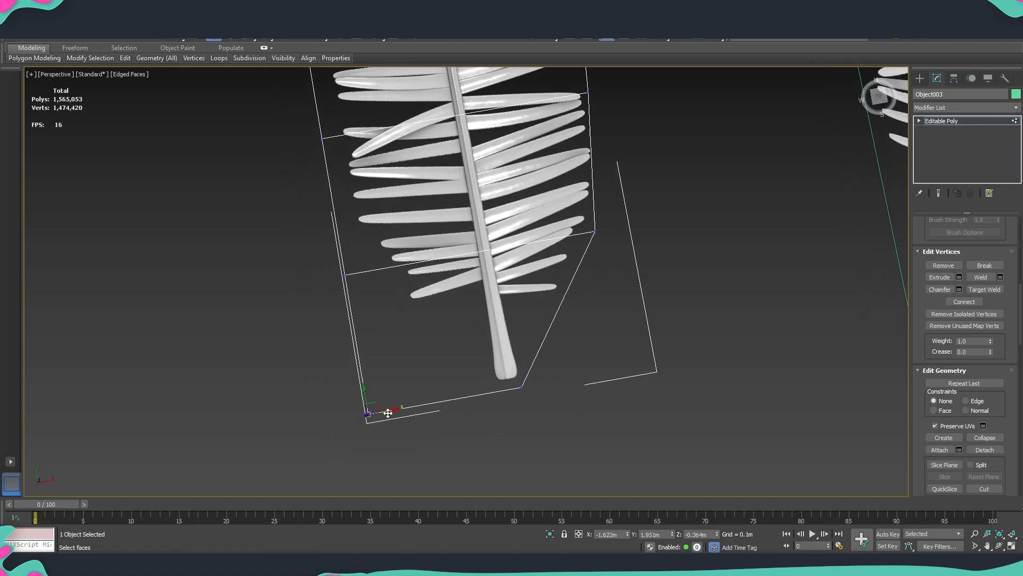
- Pull the left-side vertices of the two lowest cuts in along X to follow the leaflet tips
{"action": "left_click", "coordinate": [347, 274]}
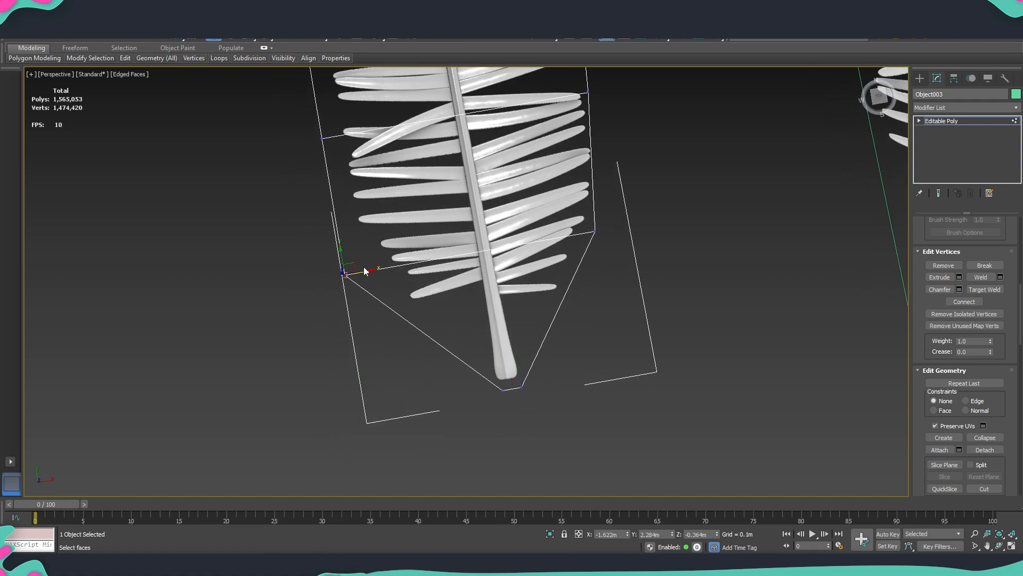
{"action": "middle_click_drag", "start_coordinate": [360, 267], "coordinate": [386, 313]}
{"action": "left_click_drag", "start_coordinate": [388, 317], "coordinate": [421, 320]}
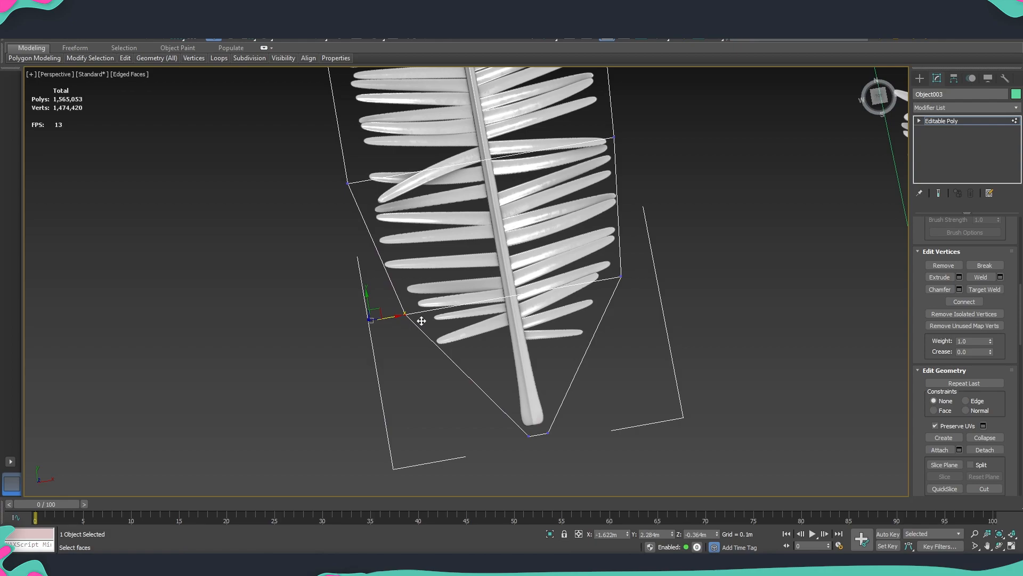
{"action": "middle_click_drag", "start_coordinate": [337, 180], "coordinate": [363, 286]}
{"action": "mouse_move", "coordinate": [397, 285]}
{"action": "left_mouse_down"}
{"action": "mouse_move", "coordinate": [389, 293]}
{"action": "mouse_move", "coordinate": [405, 293]}
{"action": "left_mouse_up"}
{"action": "left_click_drag", "start_coordinate": [468, 385], "coordinate": [388, 467]}
{"action": "left_click_drag", "start_coordinate": [453, 417], "coordinate": [442, 418]}
- Pull the left-side vertices of the three upper cuts in along X to fit the leaflets closely
{"action": "middle_click_drag", "start_coordinate": [348, 155], "coordinate": [363, 329]}
{"action": "left_click", "coordinate": [365, 328]}
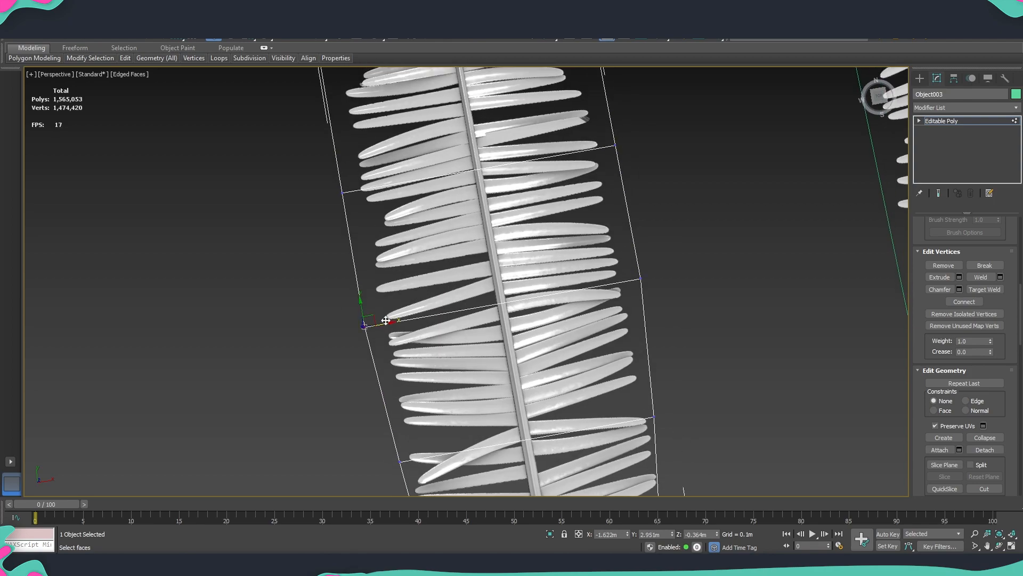
{"action": "left_click_drag", "start_coordinate": [389, 322], "coordinate": [401, 320]}
{"action": "left_click", "coordinate": [342, 193]}
{"action": "left_click_drag", "start_coordinate": [365, 190], "coordinate": [380, 188]}
{"action": "left_click", "coordinate": [376, 324]}
{"action": "left_click_drag", "start_coordinate": [399, 322], "coordinate": [402, 322]}
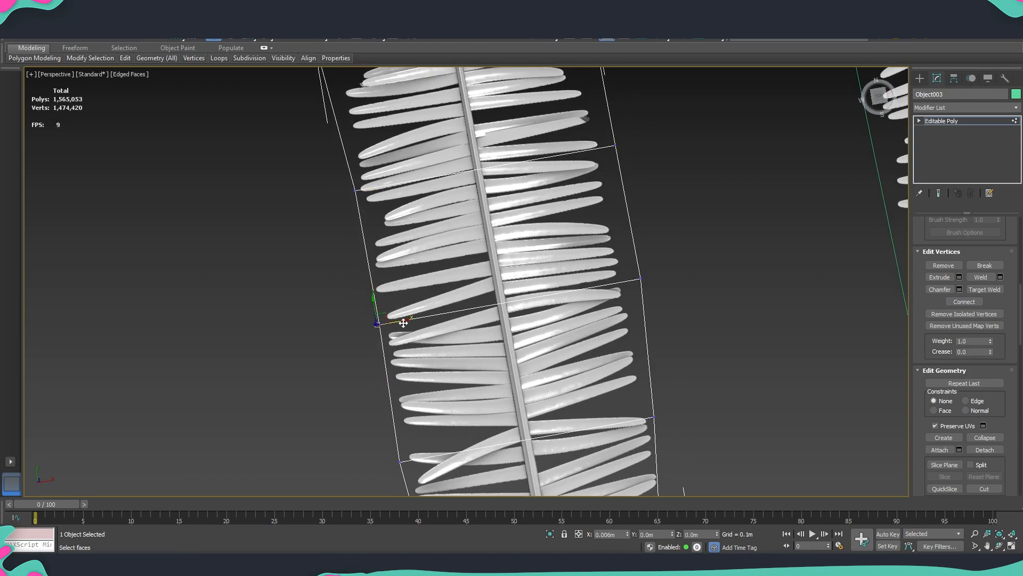
{"action": "middle_click_drag", "start_coordinate": [411, 233], "coordinate": [437, 397]}
{"action": "left_click", "coordinate": [346, 224]}
{"action": "left_click_drag", "start_coordinate": [367, 220], "coordinate": [388, 221]}
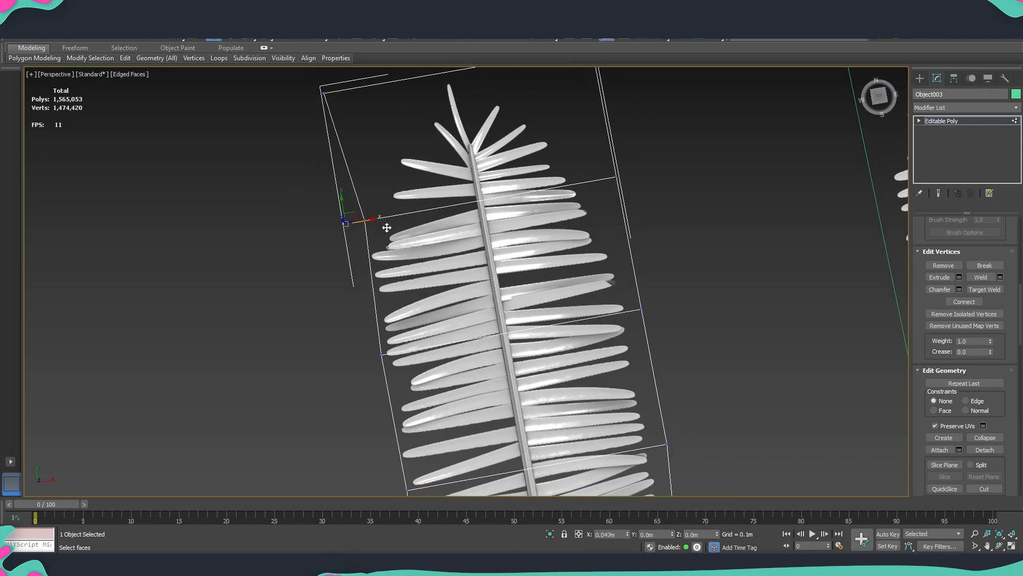
- Narrow the card at the leaf tip by moving both top corner vertices and the uppermost cut's right-side vertex inward
{"action": "left_click", "coordinate": [324, 89]}
{"action": "middle_click_drag", "start_coordinate": [335, 85], "coordinate": [346, 162]}
{"action": "left_click_drag", "start_coordinate": [346, 163], "coordinate": [463, 152]}
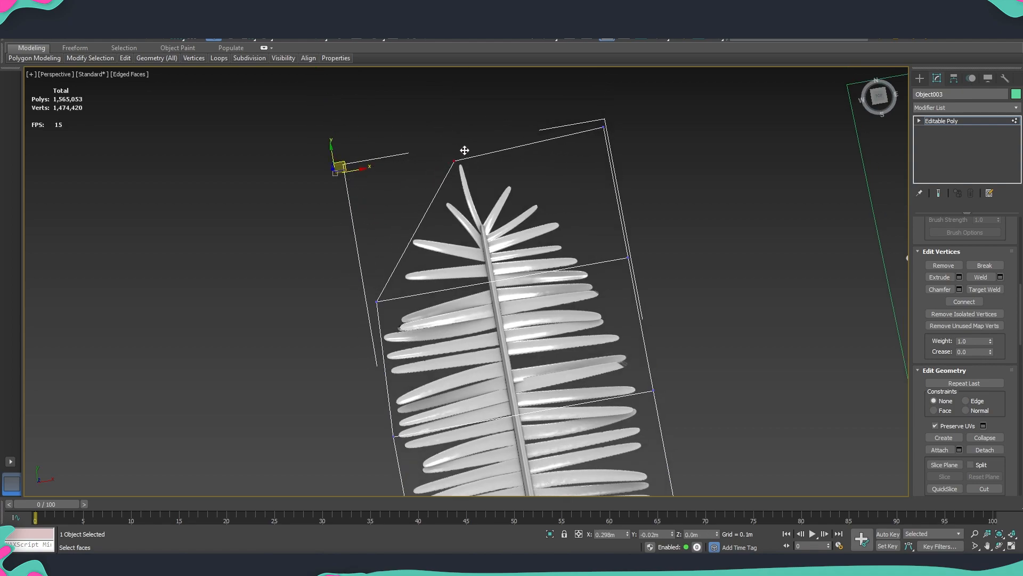
{"action": "left_click", "coordinate": [604, 126]}
{"action": "left_click_drag", "start_coordinate": [539, 148], "coordinate": [481, 148]}
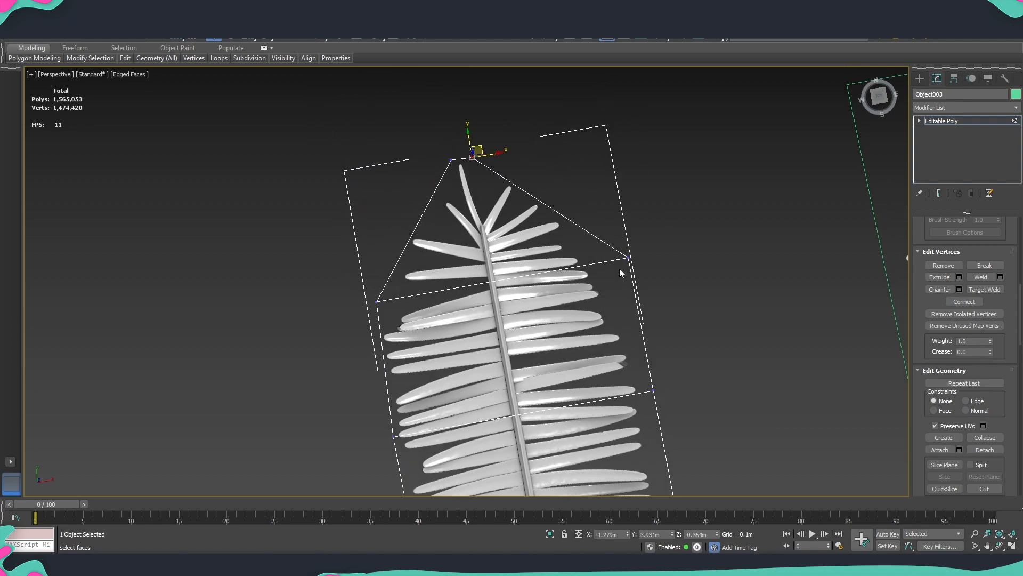
{"action": "left_click", "coordinate": [628, 258]}
{"action": "left_click_drag", "start_coordinate": [650, 255], "coordinate": [613, 263]}
{"action": "left_click", "coordinate": [472, 158]}
{"action": "left_click_drag", "start_coordinate": [480, 150], "coordinate": [516, 144]}
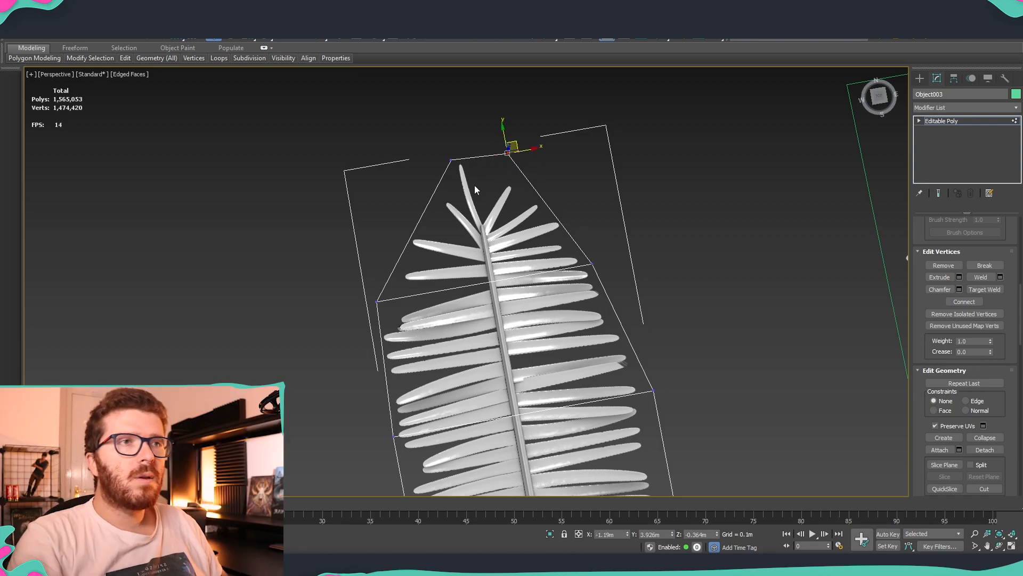
- Pull the right-side vertices of the second and third cuts from the tip in close to the leaflets
{"action": "middle_click_drag", "start_coordinate": [607, 359], "coordinate": [561, 249]}
{"action": "left_click_drag", "start_coordinate": [651, 267], "coordinate": [609, 270]}
{"action": "middle_click_drag", "start_coordinate": [637, 352], "coordinate": [613, 241]}
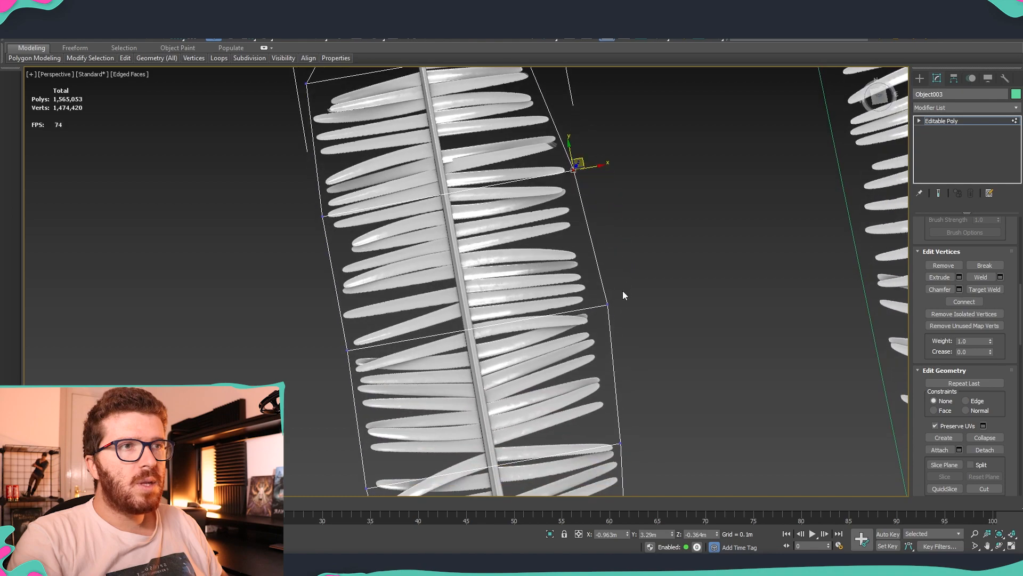
{"action": "left_click", "coordinate": [608, 304]}
{"action": "middle_click_drag", "start_coordinate": [630, 332], "coordinate": [603, 266]}
{"action": "left_click_drag", "start_coordinate": [602, 236], "coordinate": [590, 242]}
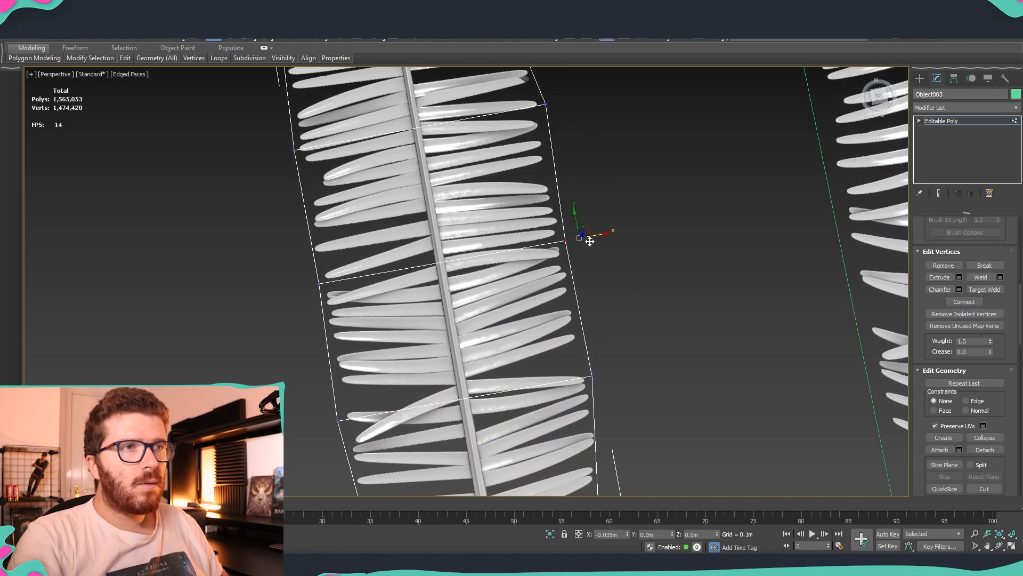
- Connect the card's crosswise edges with one segment to add a lengthwise edge line along the stem
{"action": "scroll", "coordinate": [608, 331], "scroll_direction": "down", "scroll_amount": 12}
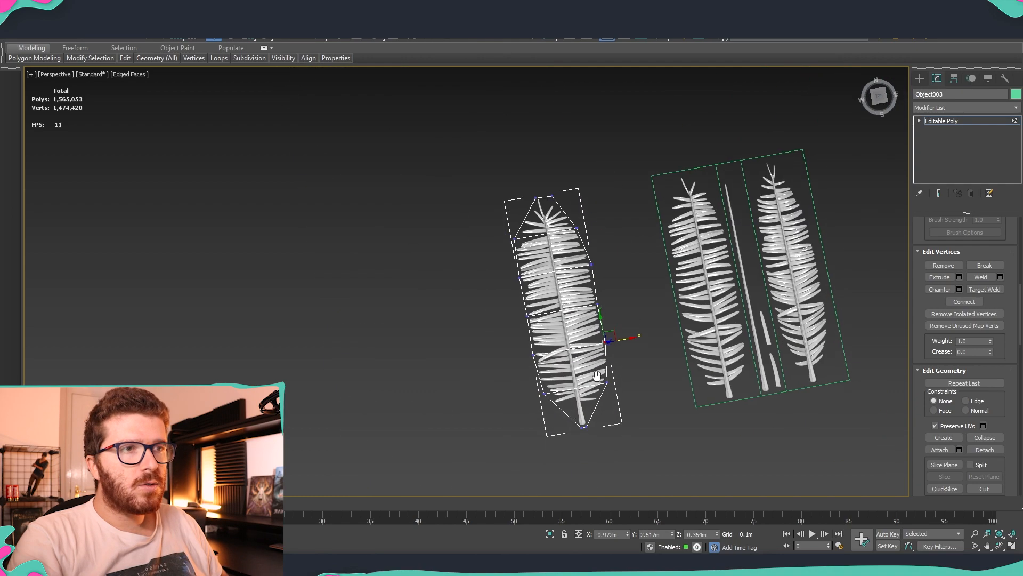
{"action": "scroll", "coordinate": [597, 375], "scroll_direction": "up", "scroll_amount": 6}
{"action": "key", "text": "2"}
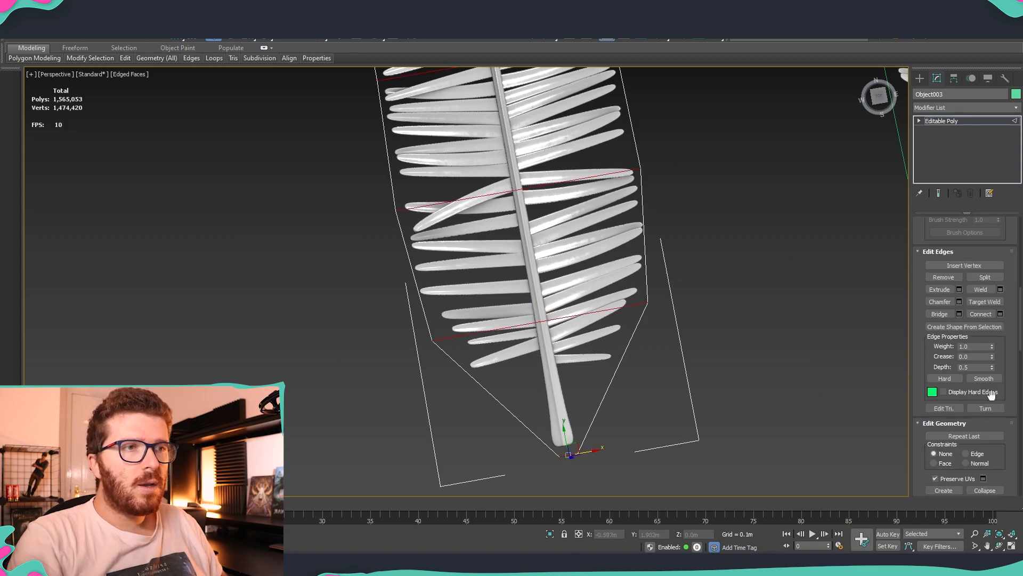
{"action": "left_click", "coordinate": [982, 313]}
{"action": "key", "text": "ctrl+z"}
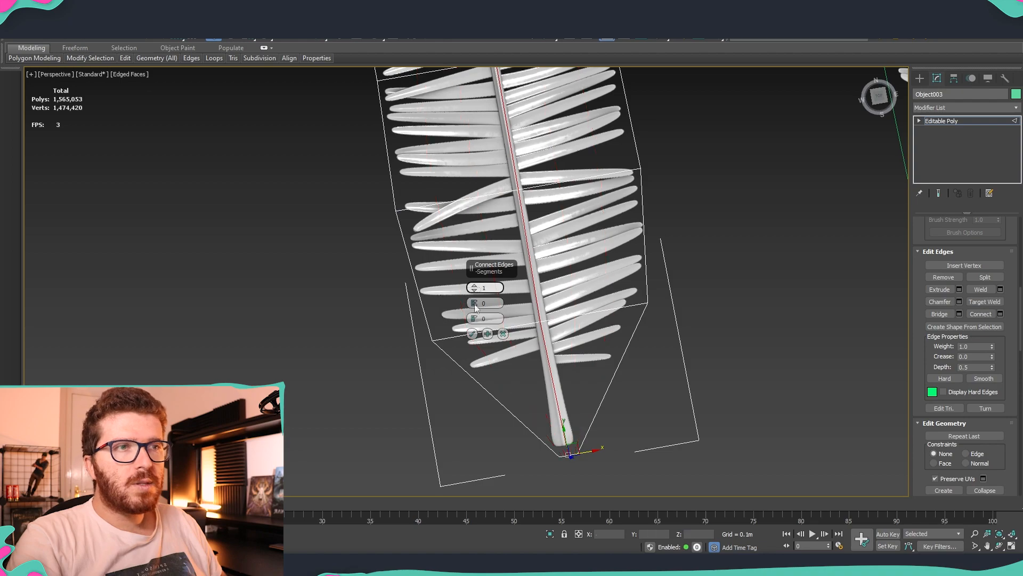
{"action": "left_click", "coordinate": [472, 334]}
- Shift the centre line's vertices at the card's base and lower cuts along X onto the middle of the stem
{"action": "middle_click_drag", "start_coordinate": [576, 450], "coordinate": [575, 404]}
{"action": "scroll", "coordinate": [575, 405], "scroll_direction": "up", "scroll_amount": 5}
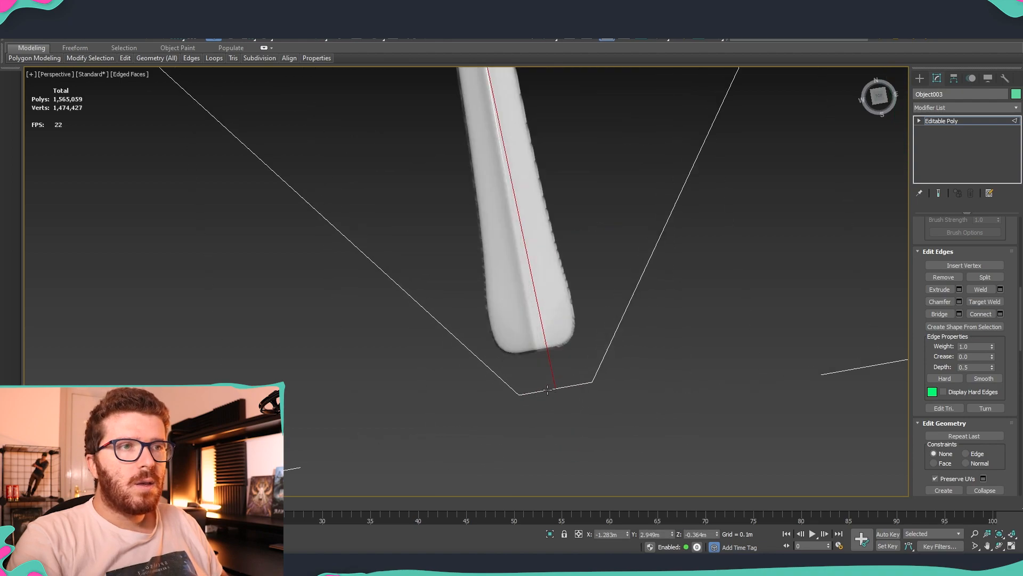
{"action": "key", "text": "1"}
{"action": "left_click", "coordinate": [555, 389]}
{"action": "left_click_drag", "start_coordinate": [564, 390], "coordinate": [563, 390]}
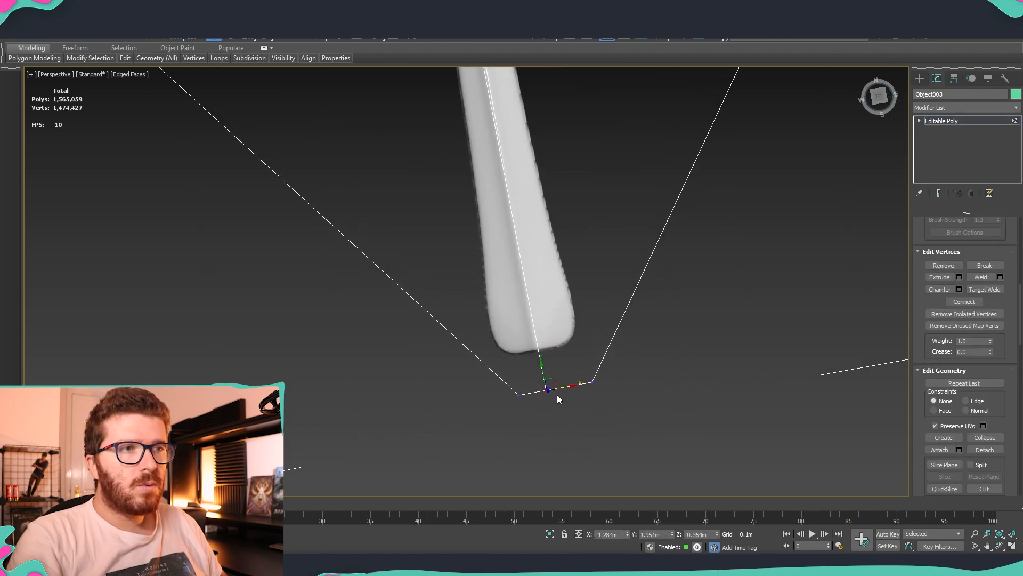
{"action": "scroll", "coordinate": [557, 396], "scroll_direction": "down", "scroll_amount": 8}
{"action": "middle_click_drag", "start_coordinate": [533, 314], "coordinate": [539, 421]}
{"action": "scroll", "coordinate": [539, 420], "scroll_direction": "up", "scroll_amount": 3}
{"action": "scroll", "coordinate": [514, 269], "scroll_direction": "up", "scroll_amount": 2}
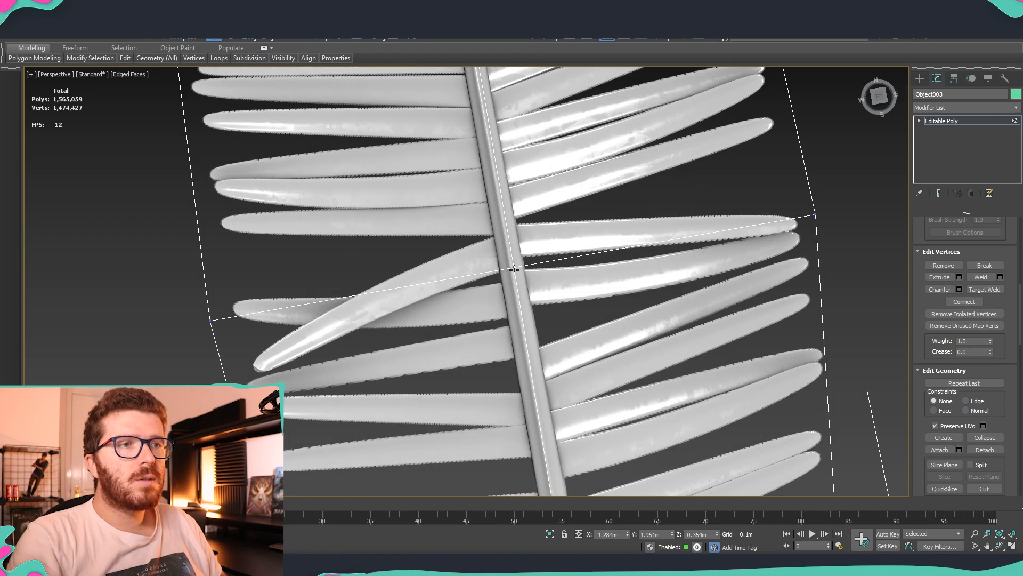
{"action": "left_click_drag", "start_coordinate": [530, 265], "coordinate": [528, 264]}
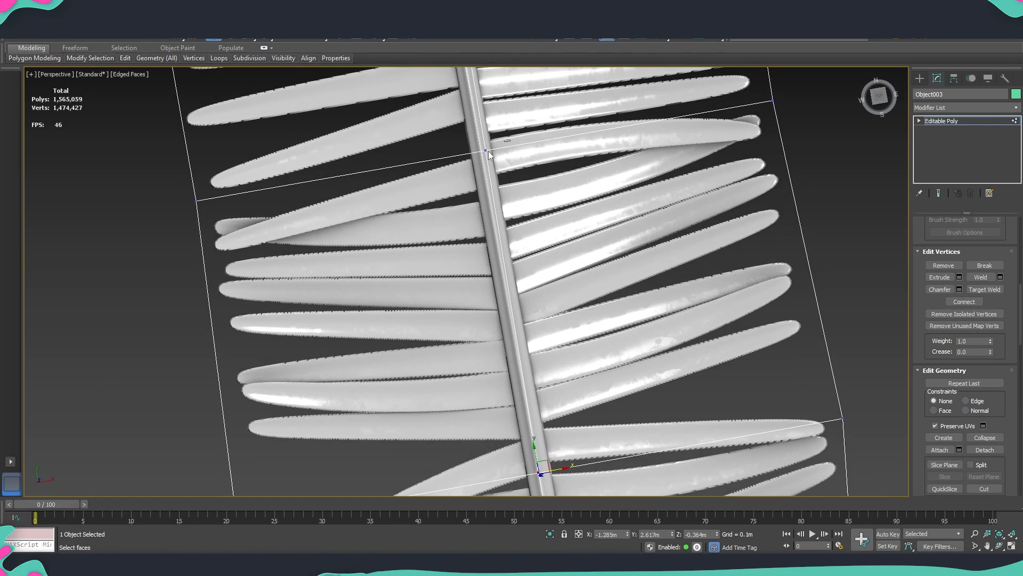
- Align the centre vertices of the middle and upper cuts with the stem by moving them along X
{"action": "left_click", "coordinate": [489, 154]}
{"action": "middle_click_drag", "start_coordinate": [515, 181], "coordinate": [559, 326]}
{"action": "left_click_drag", "start_coordinate": [546, 296], "coordinate": [544, 296]}
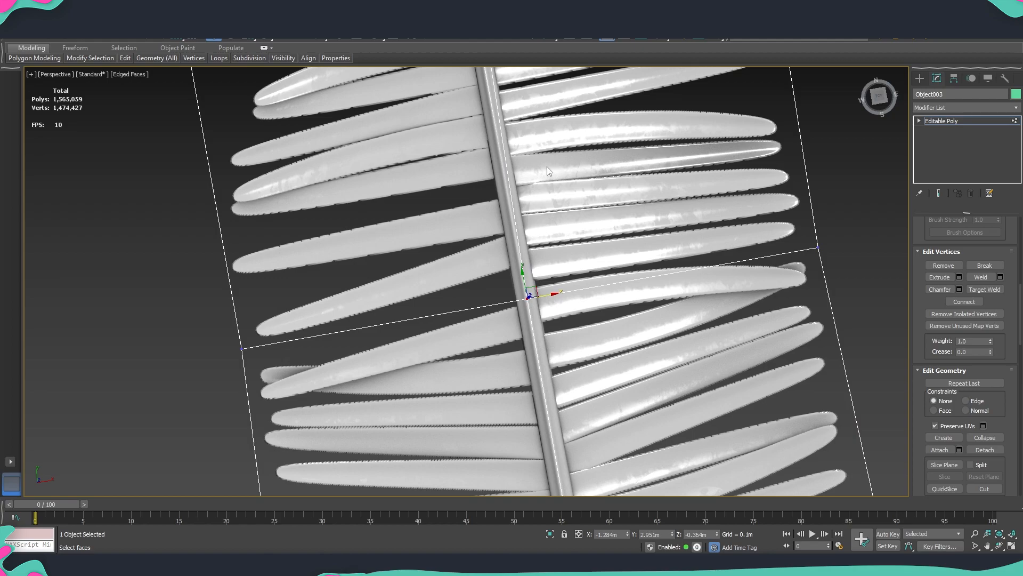
{"action": "middle_click_drag", "start_coordinate": [520, 120], "coordinate": [552, 298]}
{"action": "mouse_move", "coordinate": [570, 309]}
{"action": "left_mouse_down"}
{"action": "mouse_move", "coordinate": [520, 368]}
{"action": "mouse_move", "coordinate": [554, 350]}
{"action": "left_mouse_up"}
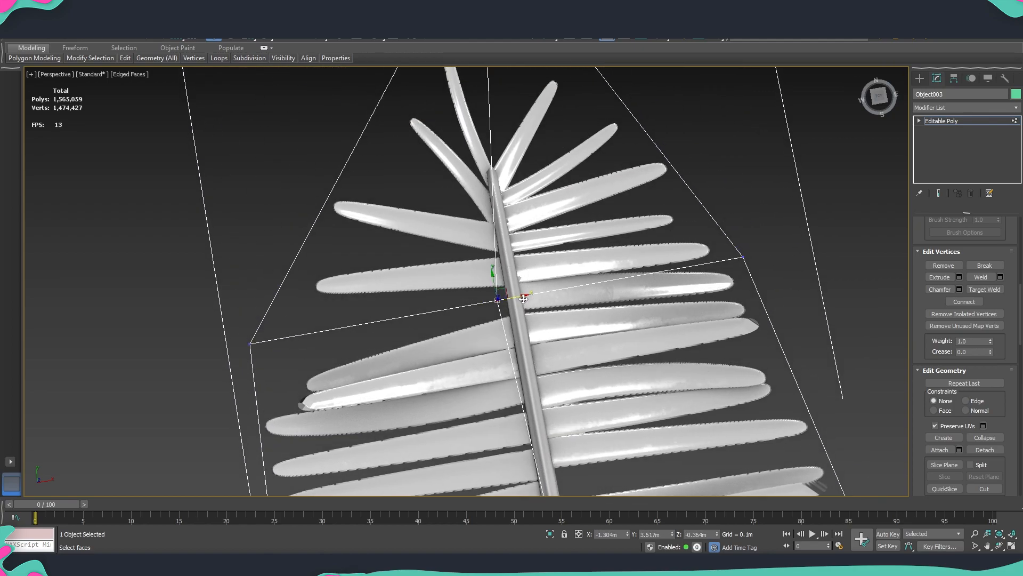
{"action": "left_click_drag", "start_coordinate": [524, 299], "coordinate": [527, 299]}
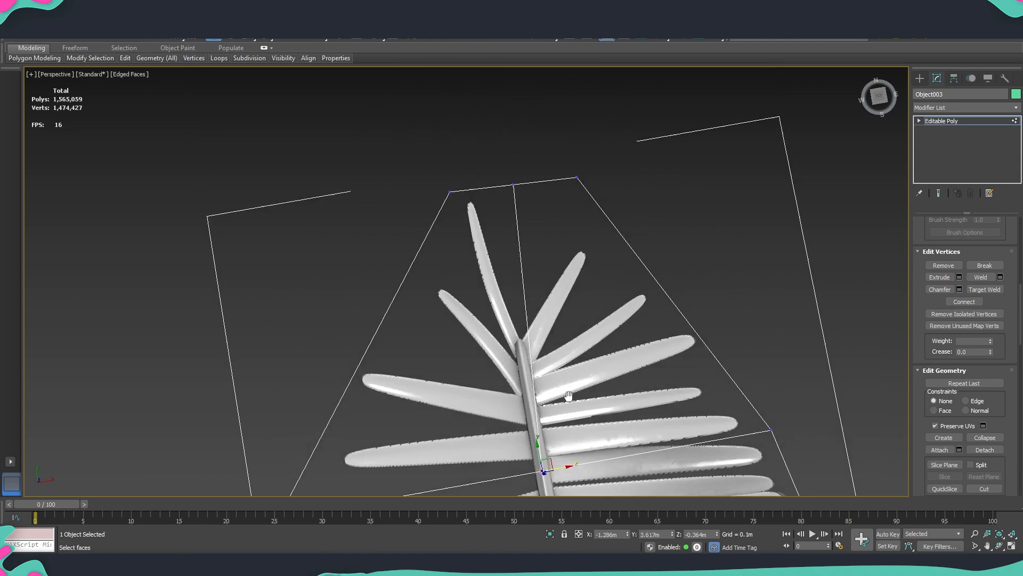
- Reshape the leaf tip by moving the middle vertex left, the right corner down and outward, and the left corner slightly down
{"action": "middle_click_drag", "start_coordinate": [513, 192], "coordinate": [517, 204]}
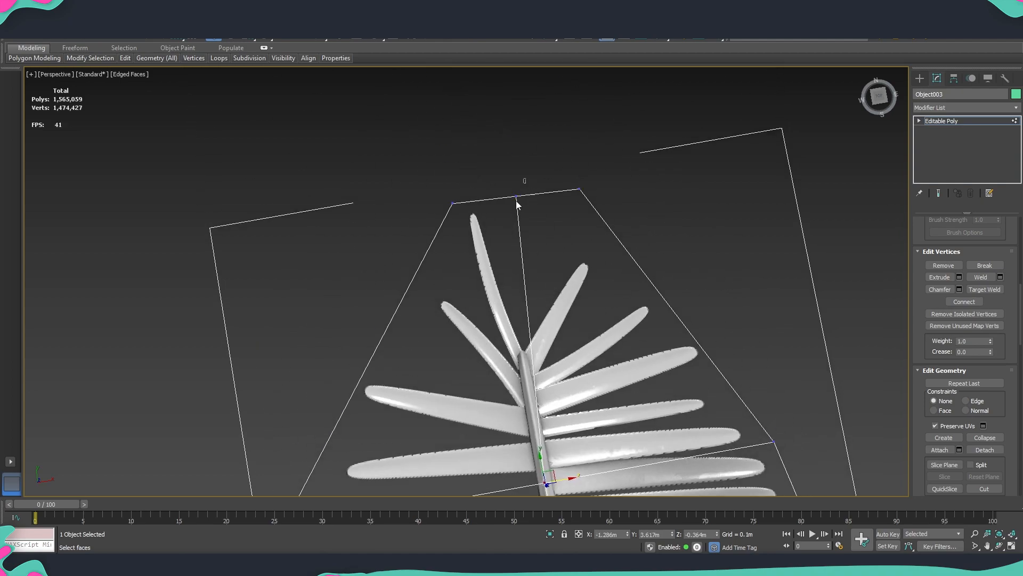
{"action": "left_click_drag", "start_coordinate": [517, 204], "coordinate": [496, 208]}
{"action": "left_click", "coordinate": [579, 189]}
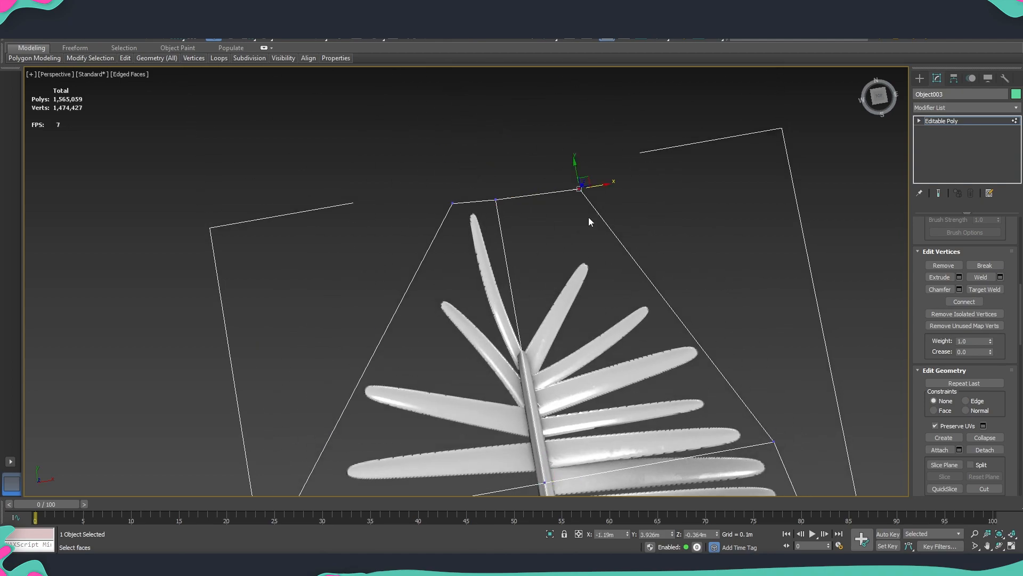
{"action": "left_click_drag", "start_coordinate": [635, 202], "coordinate": [658, 278]}
{"action": "left_click_drag", "start_coordinate": [539, 240], "coordinate": [540, 242]}
{"action": "left_click_drag", "start_coordinate": [503, 191], "coordinate": [508, 197]}
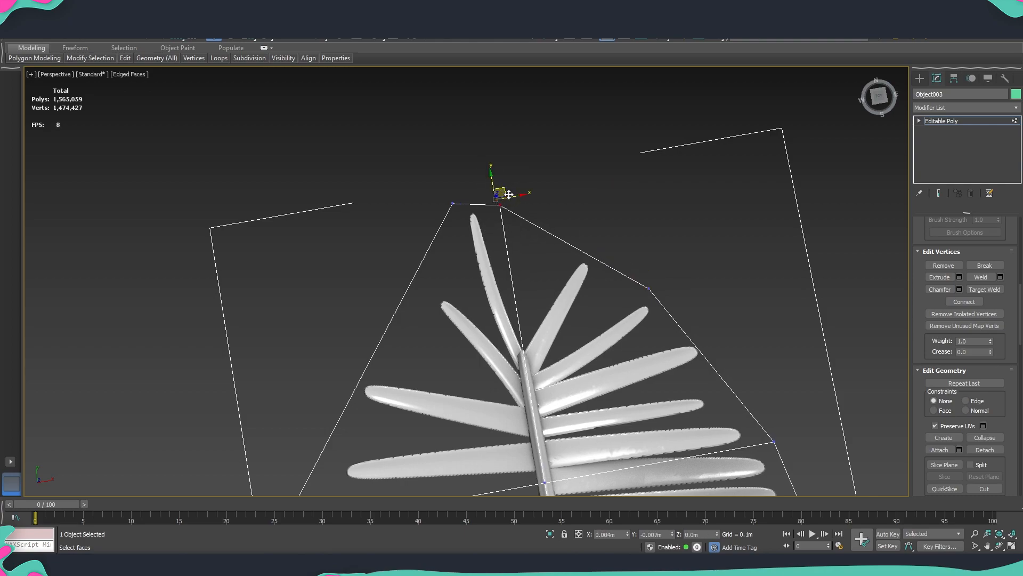
{"action": "left_click_drag", "start_coordinate": [437, 180], "coordinate": [462, 202]}
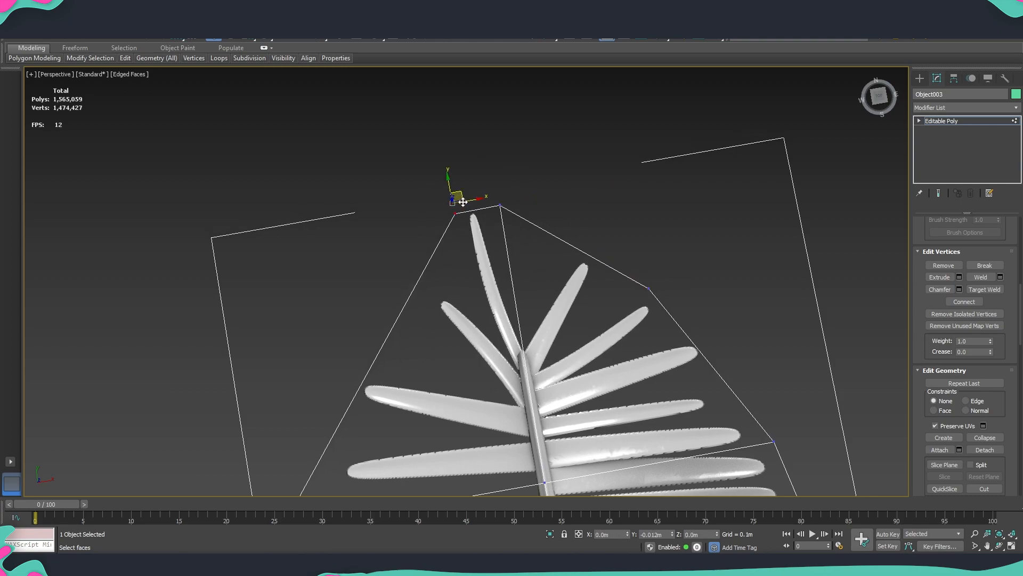
- Move the left-side vertex of the uppermost cut inward to fit the card closer to the leaflets
{"action": "scroll", "coordinate": [573, 298], "scroll_direction": "down", "scroll_amount": 5}
{"action": "middle_click_drag", "start_coordinate": [594, 381], "coordinate": [579, 289]}
{"action": "mouse_move", "coordinate": [446, 259]}
{"action": "left_mouse_down"}
{"action": "mouse_move", "coordinate": [486, 279]}
{"action": "mouse_move", "coordinate": [462, 249]}
{"action": "left_mouse_up"}
{"action": "scroll", "coordinate": [486, 278], "scroll_direction": "up", "scroll_amount": 4}
{"action": "scroll", "coordinate": [517, 302], "scroll_direction": "down", "scroll_amount": 5}
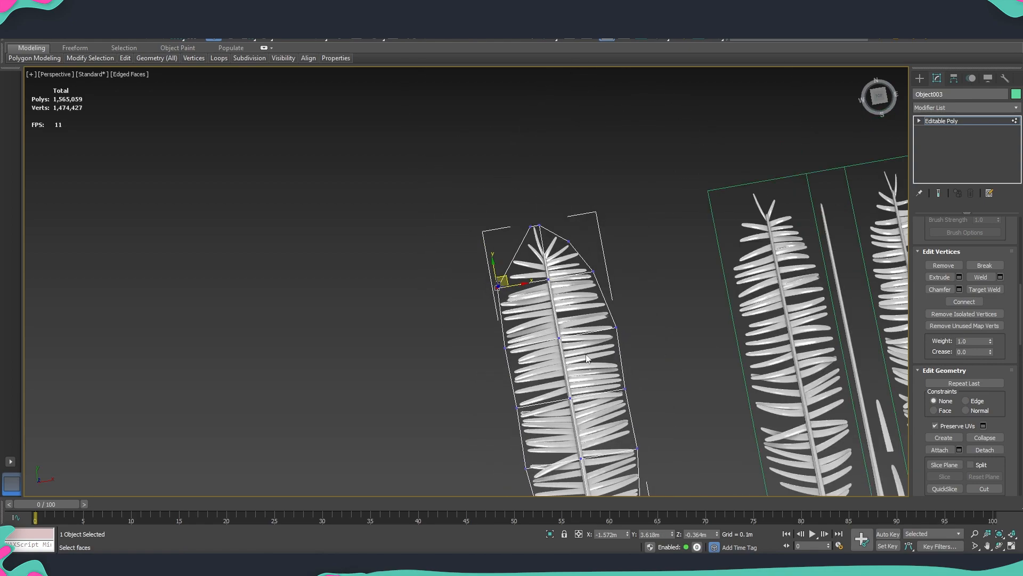
{"action": "middle_click_drag", "start_coordinate": [641, 375], "coordinate": [614, 284]}
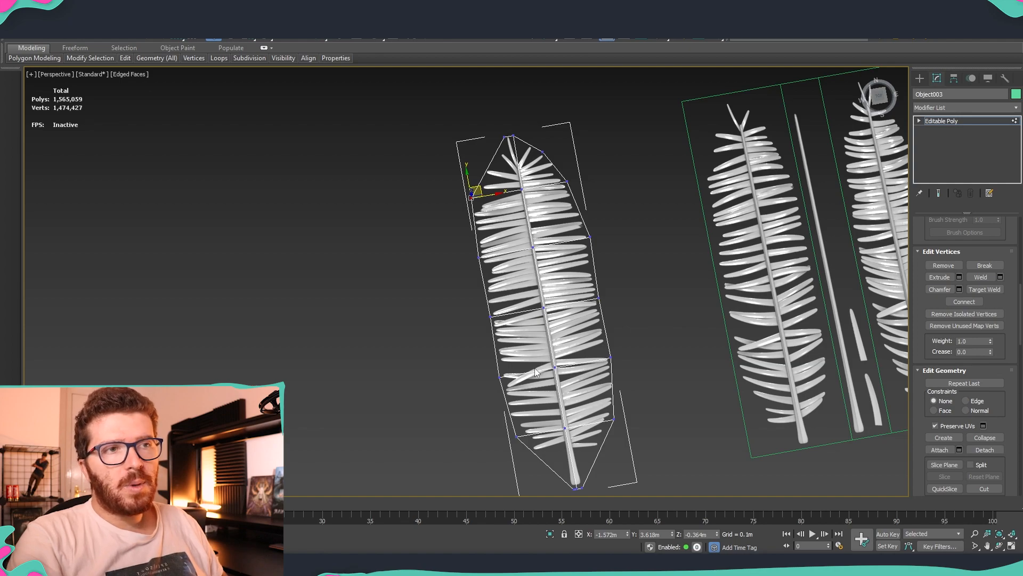
{"action": "middle_click_drag", "start_coordinate": [684, 367], "coordinate": [660, 330]}
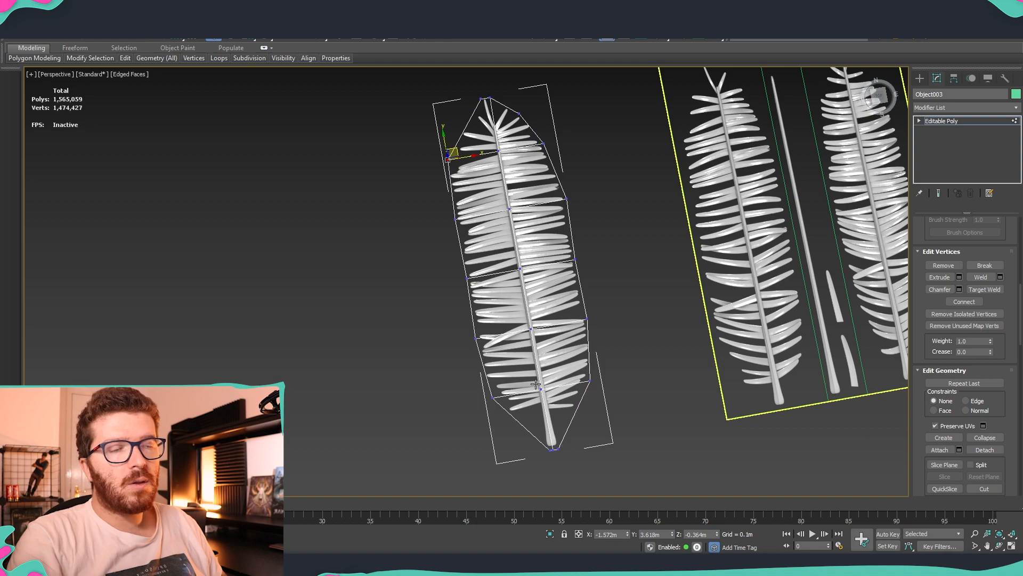
- Move the three vertices at the card's base up against the end of the stem
{"action": "scroll", "coordinate": [576, 411], "scroll_direction": "up", "scroll_amount": 8}
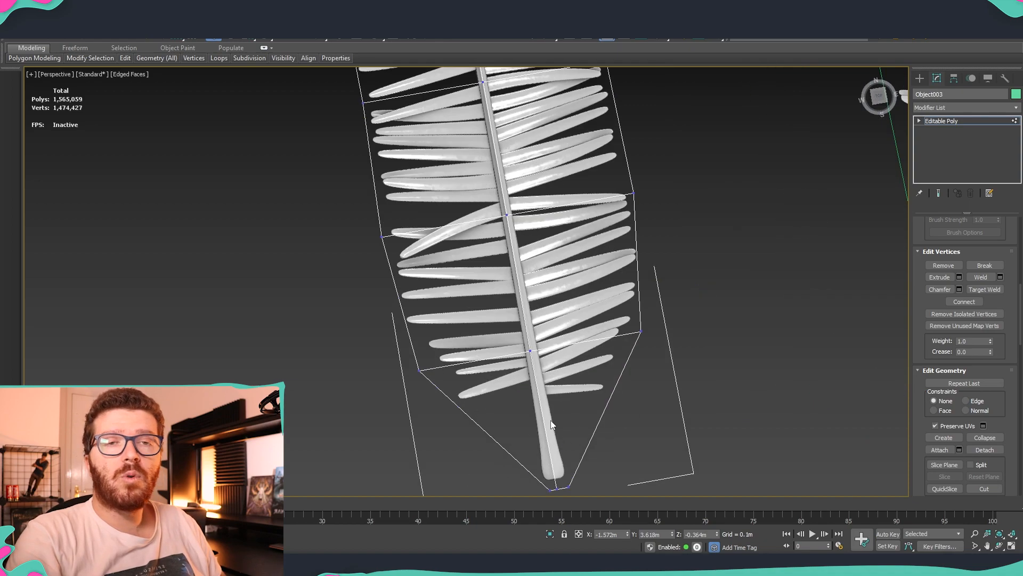
{"action": "left_click", "coordinate": [567, 438]}
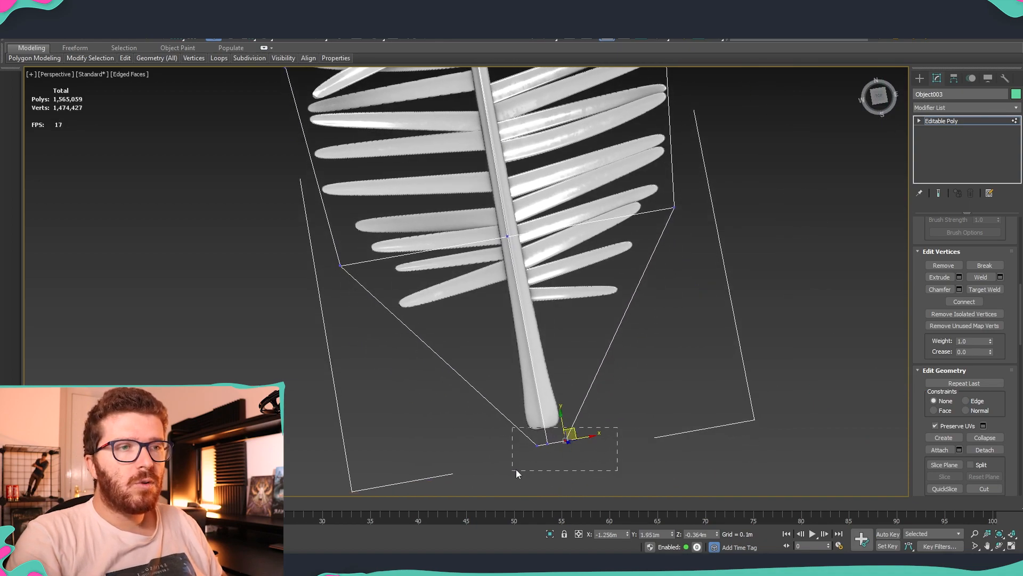
{"action": "left_click_drag", "start_coordinate": [516, 471], "coordinate": [512, 470]}
{"action": "left_click_drag", "start_coordinate": [555, 435], "coordinate": [554, 422]}
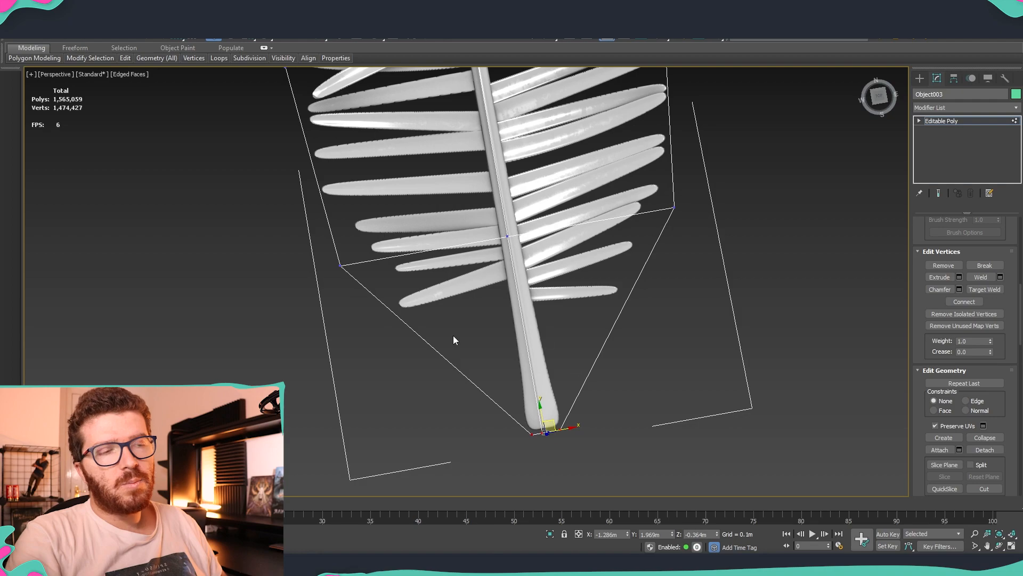
- Leave vertex editing on the leaf card and inspect its segmented shape at an angle
{"action": "scroll", "coordinate": [567, 321], "scroll_direction": "down", "scroll_amount": 5}
{"action": "middle_click_drag", "start_coordinate": [582, 324], "coordinate": [642, 441]}
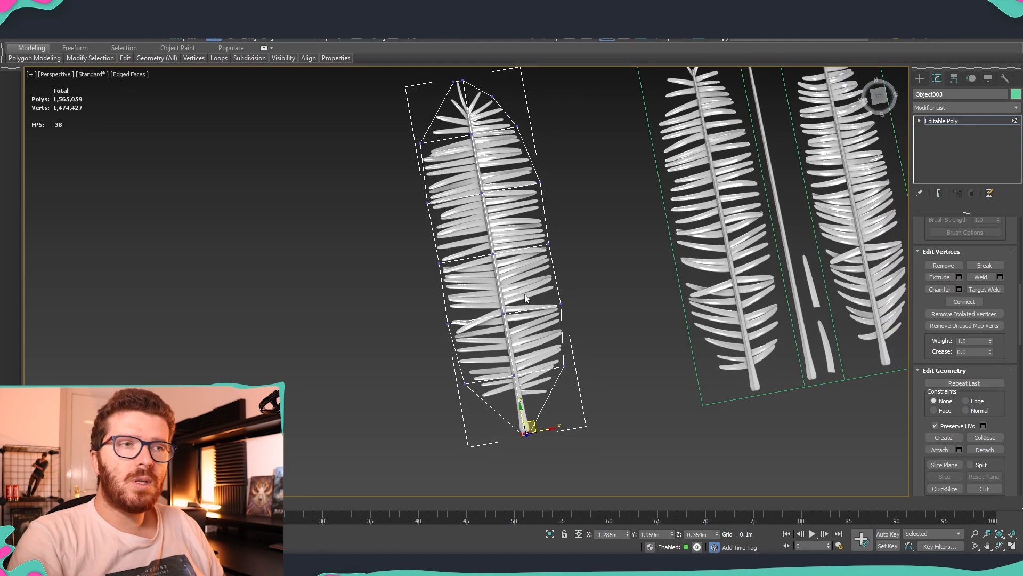
{"action": "scroll", "coordinate": [527, 342], "scroll_direction": "down", "scroll_amount": 2}
{"action": "middle_click_drag", "start_coordinate": [527, 342], "coordinate": [609, 325], "text": "alt"}
{"action": "middle_click_drag", "start_coordinate": [426, 376], "coordinate": [491, 323]}
{"action": "scroll", "coordinate": [491, 322], "scroll_direction": "up", "scroll_amount": 2}
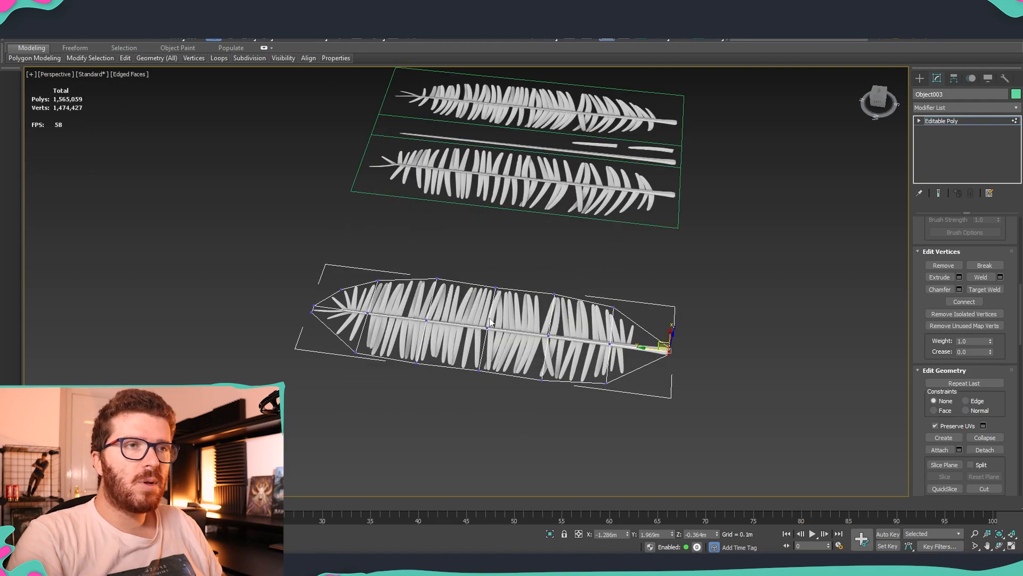
{"action": "left_click", "coordinate": [940, 122]}
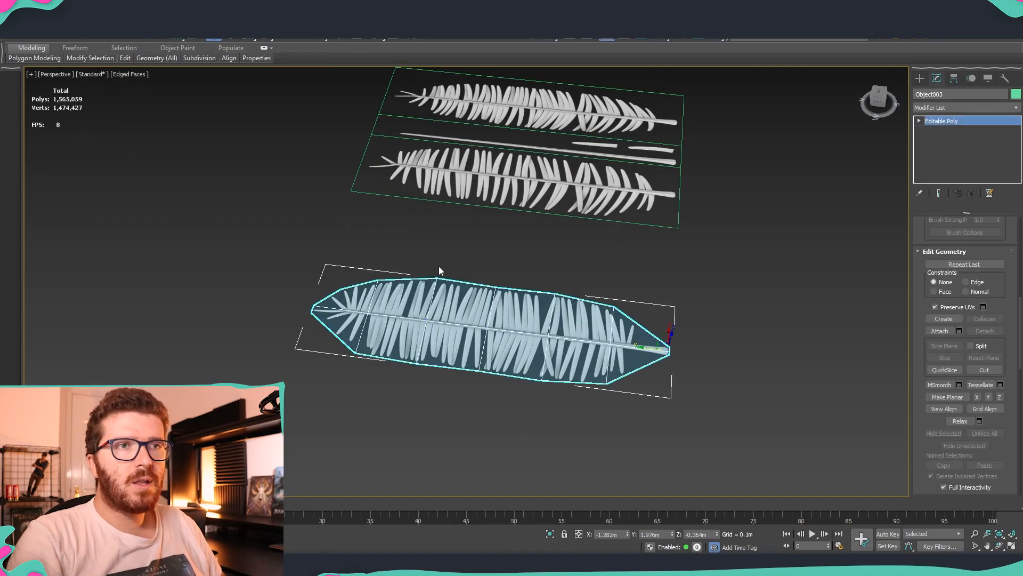
{"action": "scroll", "coordinate": [501, 350], "scroll_direction": "down", "scroll_amount": 2}
{"action": "middle_click_drag", "start_coordinate": [549, 380], "coordinate": [496, 331], "text": "alt"}
{"action": "scroll", "coordinate": [368, 245], "scroll_direction": "down", "scroll_amount": 2}
{"action": "middle_click_drag", "start_coordinate": [359, 238], "coordinate": [457, 331], "text": "alt"}
{"action": "scroll", "coordinate": [493, 386], "scroll_direction": "up", "scroll_amount": 3}
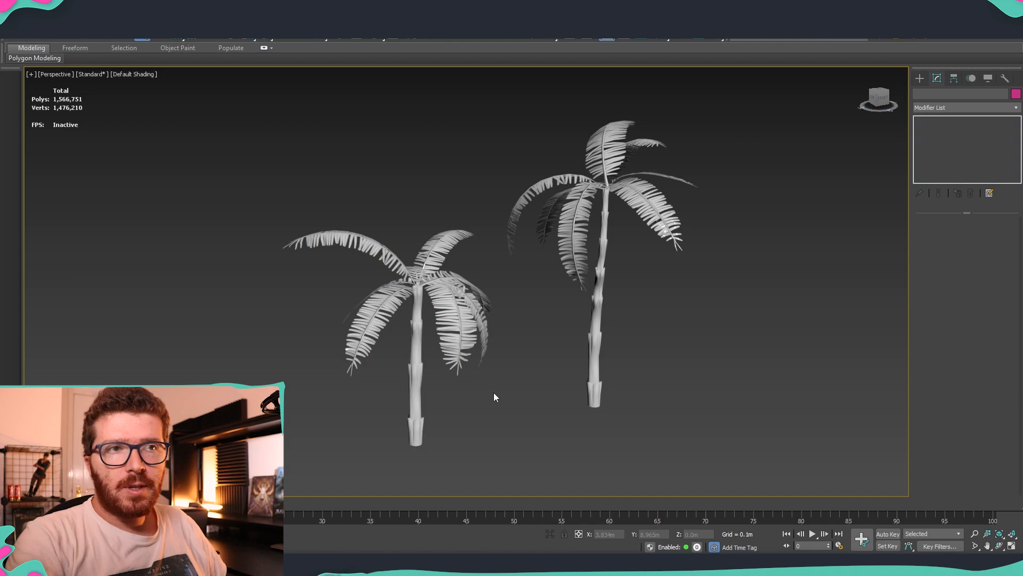
- Examine the two assembled palm trees with their edges displayed and in plain shading
{"action": "middle_click_drag", "start_coordinate": [542, 442], "coordinate": [514, 377]}
{"action": "middle_click_drag", "start_coordinate": [514, 377], "coordinate": [548, 403], "text": "alt"}
{"action": "key", "text": "F3"}
{"action": "key", "text": "F3"}
{"action": "key", "text": "F4"}
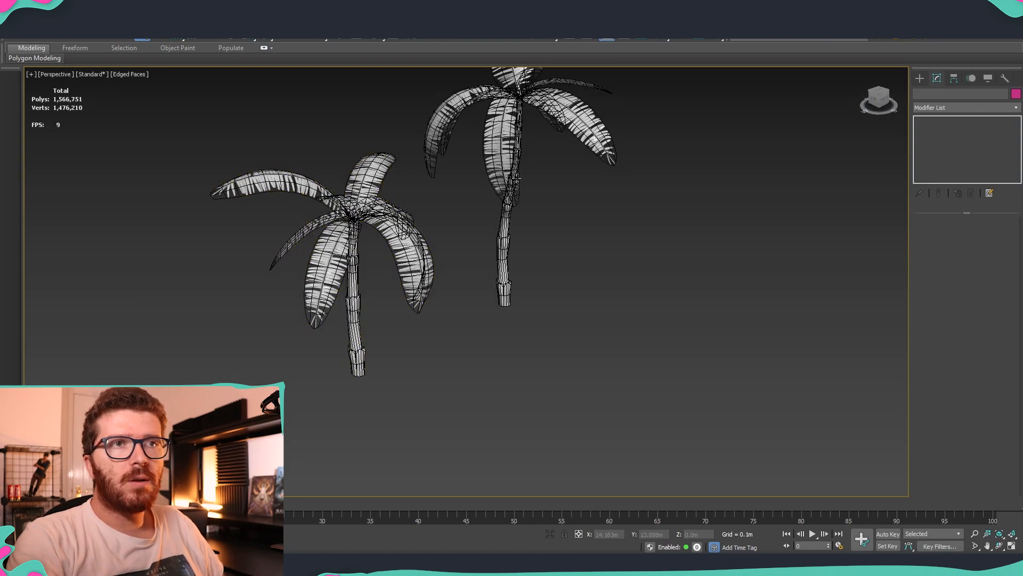
{"action": "key", "text": "F4"}
{"action": "mouse_move", "coordinate": [425, 238]}
{"action": "middle_mouse_down"}
{"action": "mouse_move", "coordinate": [468, 265]}
{"action": "mouse_move", "coordinate": [471, 283]}
{"action": "middle_mouse_up"}
{"action": "mouse_move", "coordinate": [471, 283]}
{"action": "middle_mouse_down", "text": "alt"}
{"action": "mouse_move", "coordinate": [432, 265]}
{"action": "mouse_move", "coordinate": [425, 272]}
{"action": "middle_mouse_up", "text": "alt"}
{"action": "scroll", "coordinate": [425, 272], "scroll_direction": "down", "scroll_amount": 3}
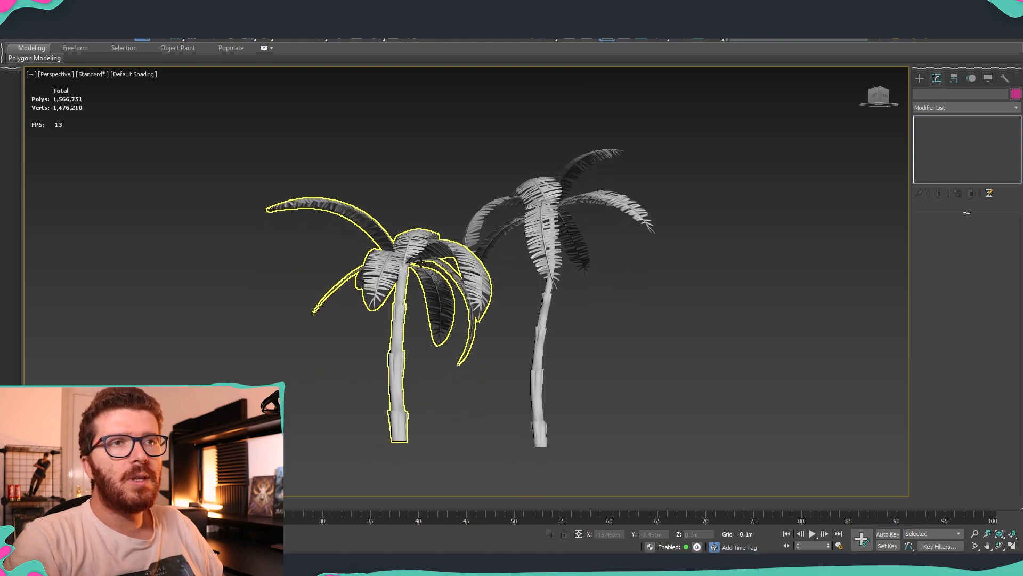
- Select the shorter palm to inspect its leaves, then clear the selection and examine both trees from several angles
{"action": "scroll", "coordinate": [426, 269], "scroll_direction": "up", "scroll_amount": 5}
{"action": "scroll", "coordinate": [431, 267], "scroll_direction": "down", "scroll_amount": 5}
{"action": "left_click", "coordinate": [436, 264]}
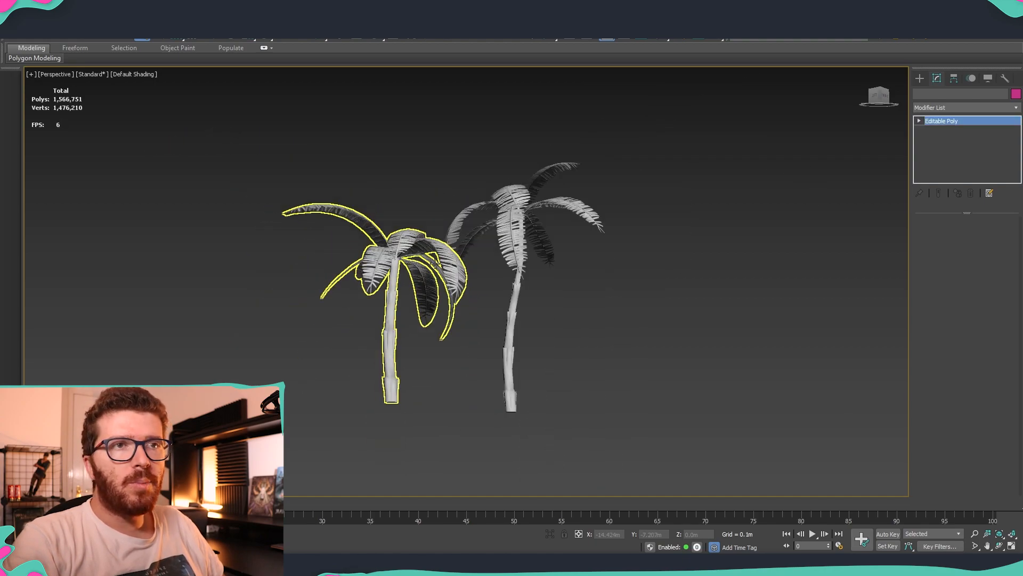
{"action": "middle_click_drag", "start_coordinate": [436, 263], "coordinate": [373, 310], "text": "alt"}
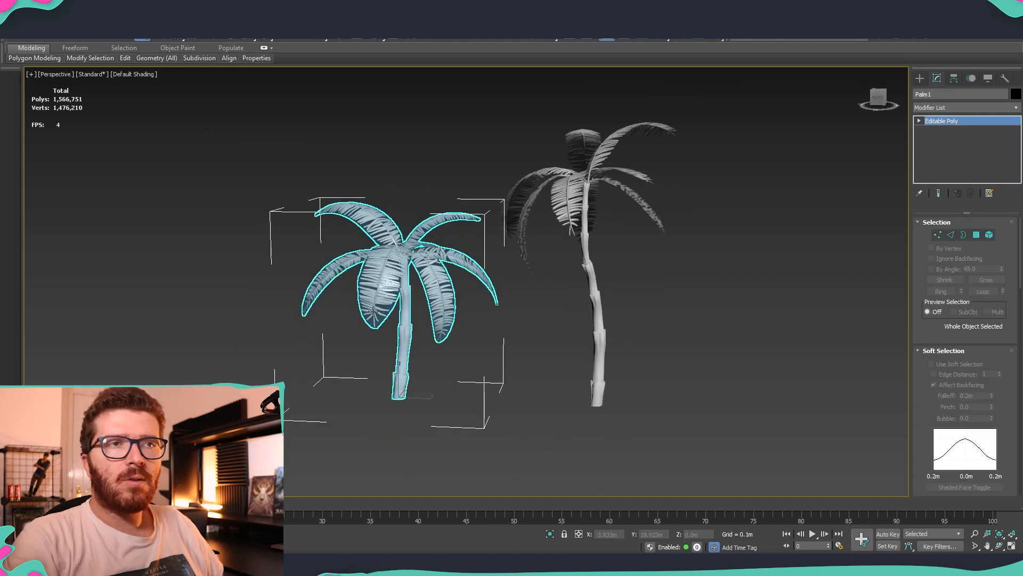
{"action": "scroll", "coordinate": [368, 297], "scroll_direction": "up", "scroll_amount": 3}
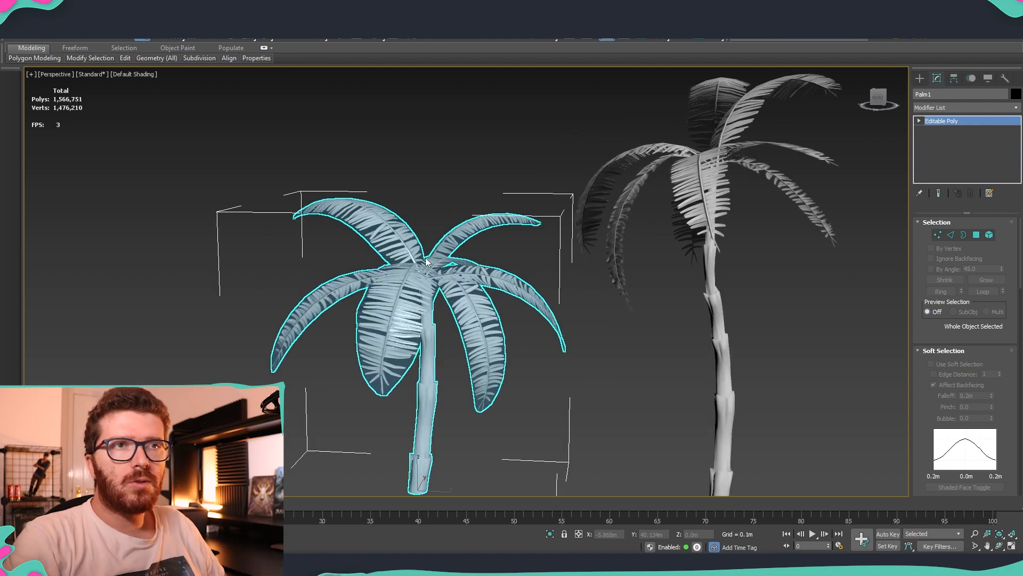
{"action": "middle_click_drag", "start_coordinate": [616, 270], "coordinate": [566, 258], "text": "alt"}
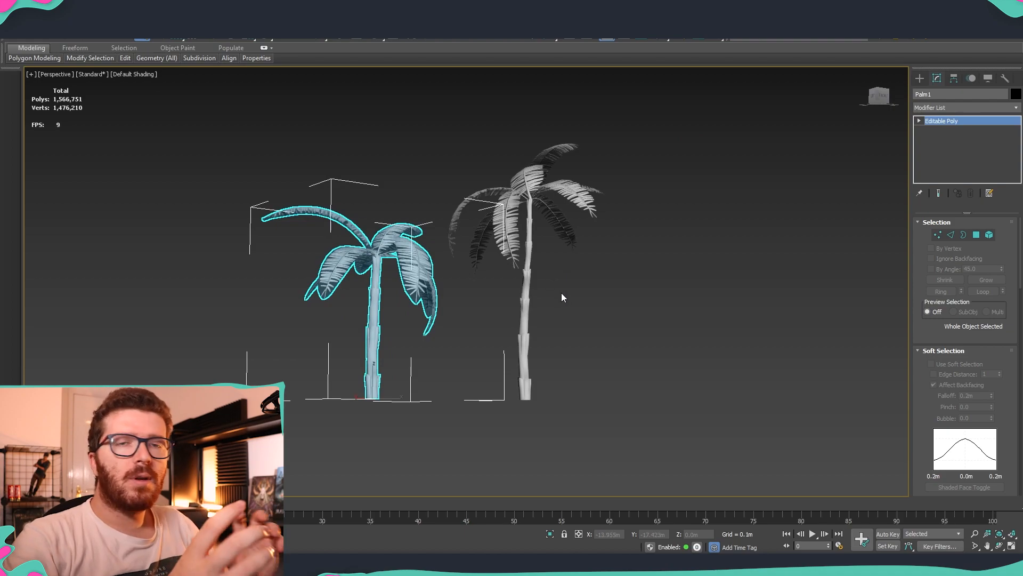
{"action": "middle_click_drag", "start_coordinate": [562, 297], "coordinate": [630, 298], "text": "alt"}
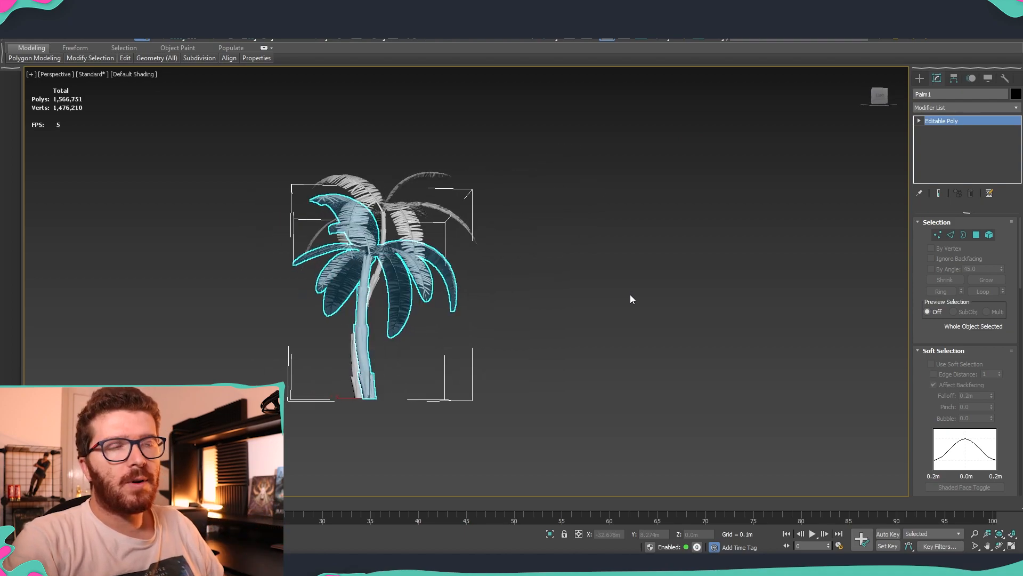
{"action": "left_click", "coordinate": [540, 296]}
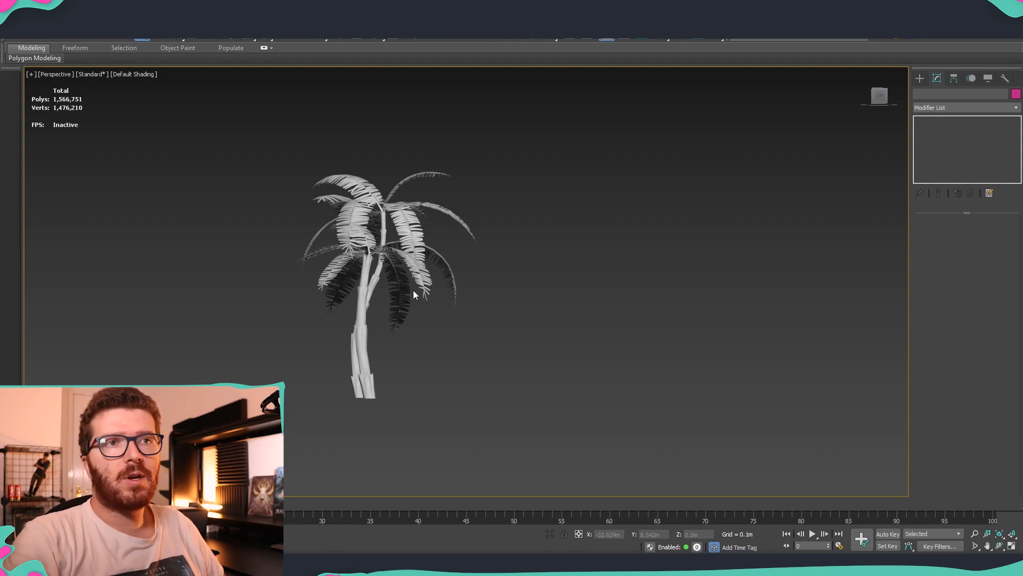
{"action": "middle_click_drag", "start_coordinate": [414, 290], "coordinate": [412, 348], "text": "alt"}
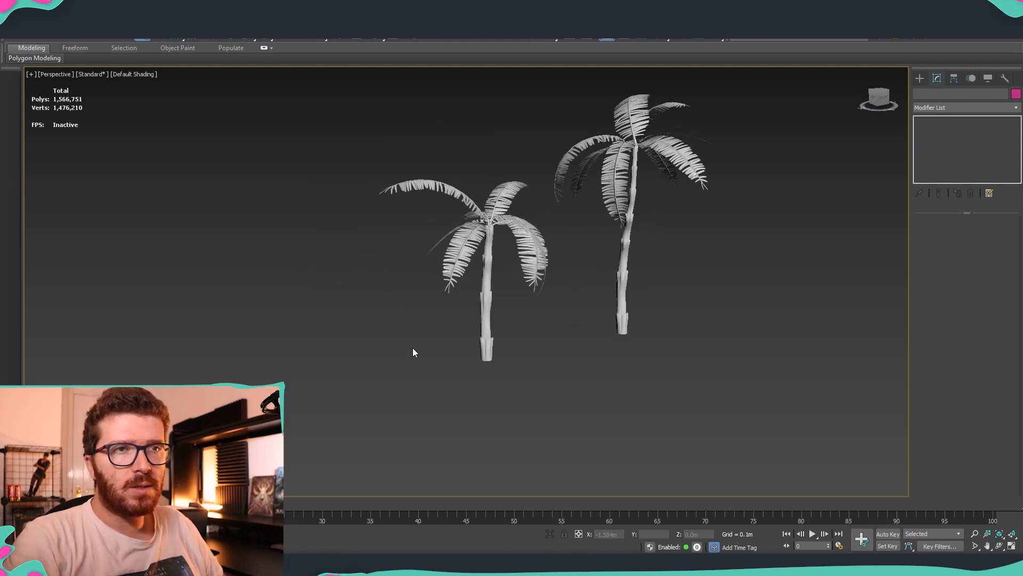
{"action": "middle_click_drag", "start_coordinate": [565, 310], "coordinate": [562, 359], "text": "alt"}
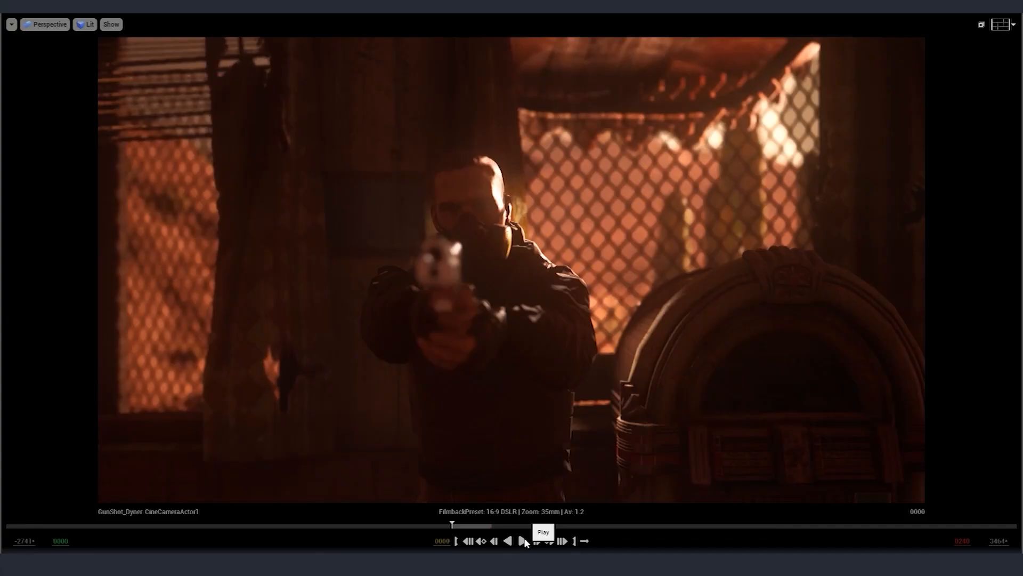
{"action": "left_click", "coordinate": [523, 540]}
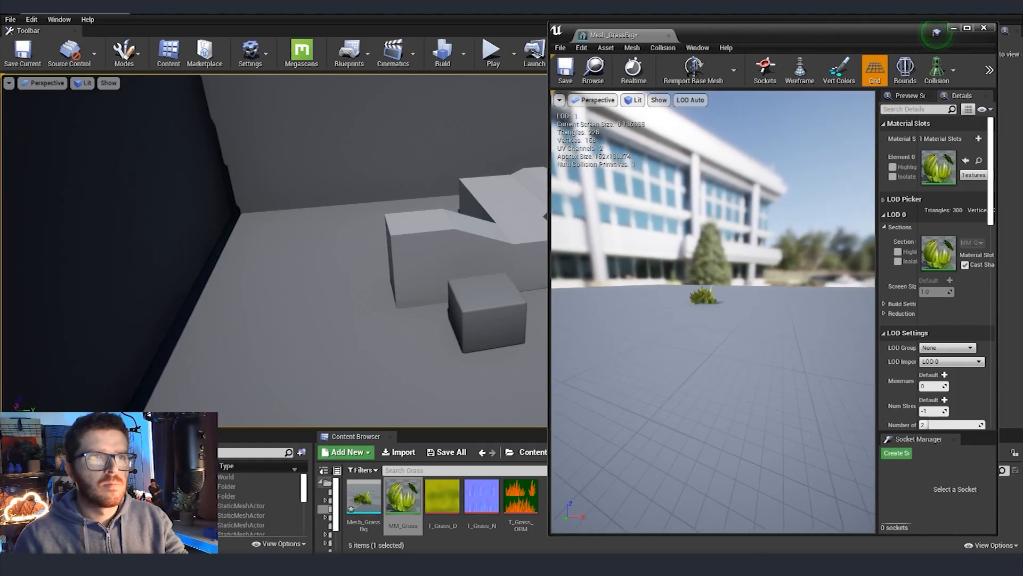
{"action": "right_click_drag", "start_coordinate": [714, 312], "coordinate": [759, 312]}
{"action": "key", "text": "w"}
{"action": "key", "text": "a"}
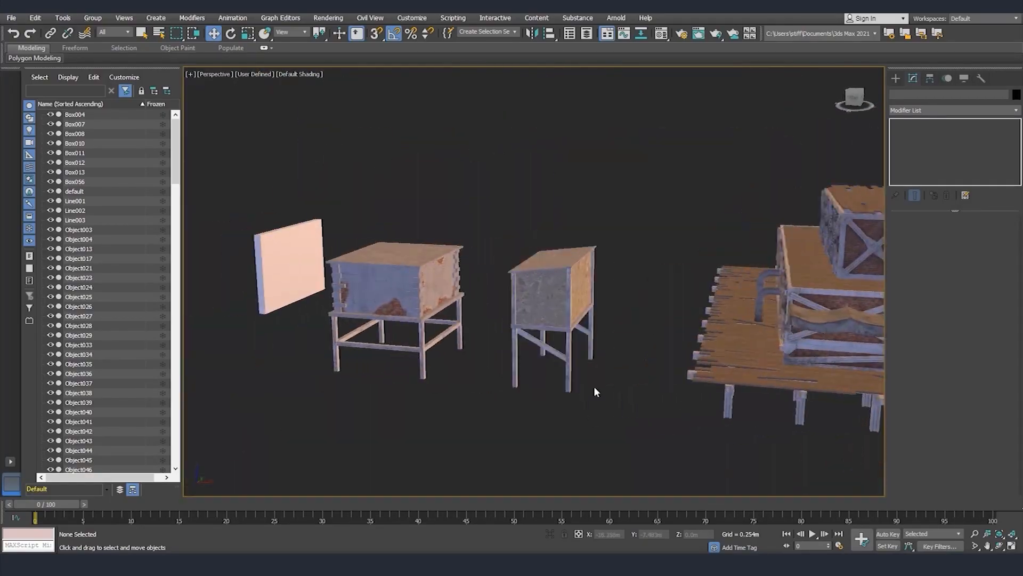
{"action": "left_click", "coordinate": [455, 376]}
{"action": "left_click_drag", "start_coordinate": [547, 174], "coordinate": [660, 408]}
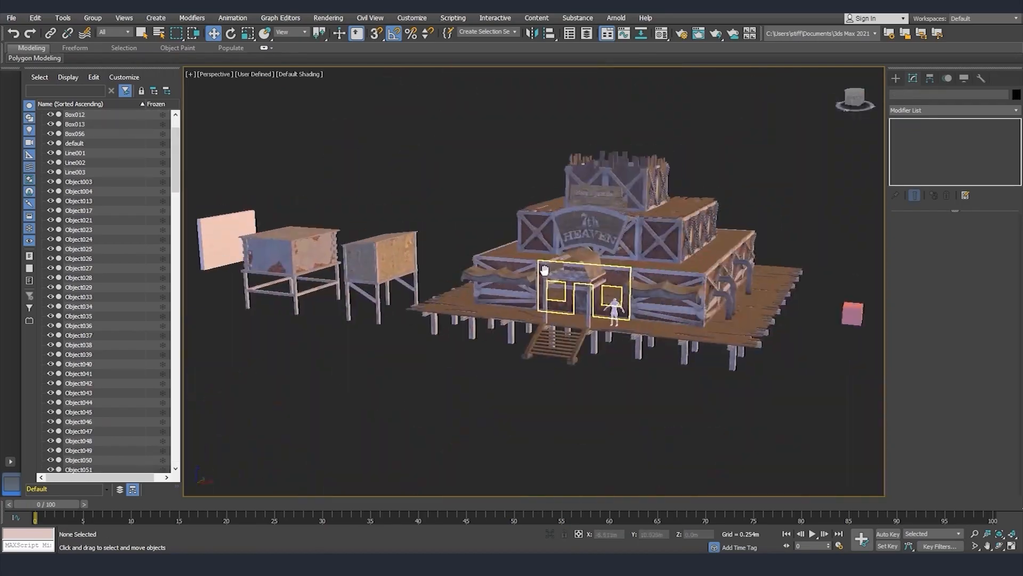